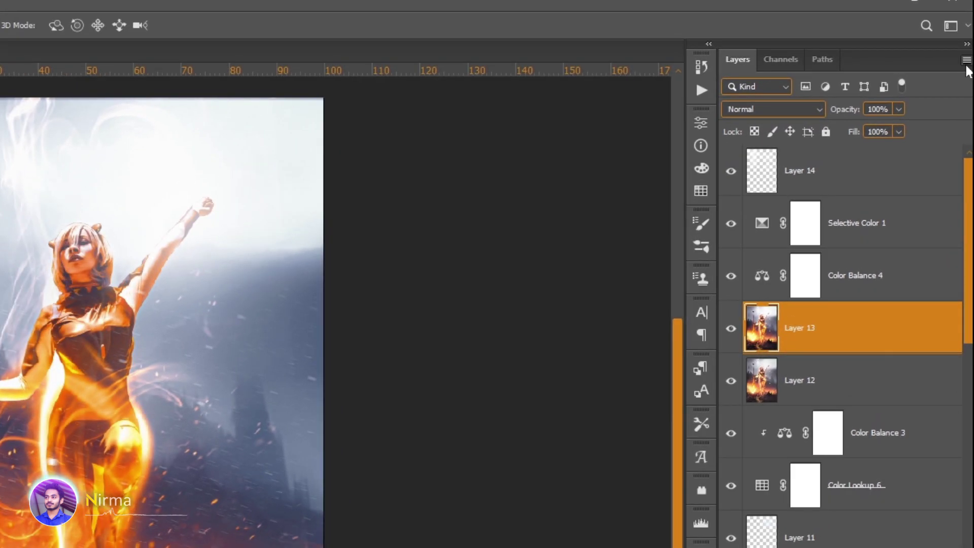
Step: Duplicate Layer 13 with Destination Document set to New
{"action": "left_click", "coordinate": [969, 44]}
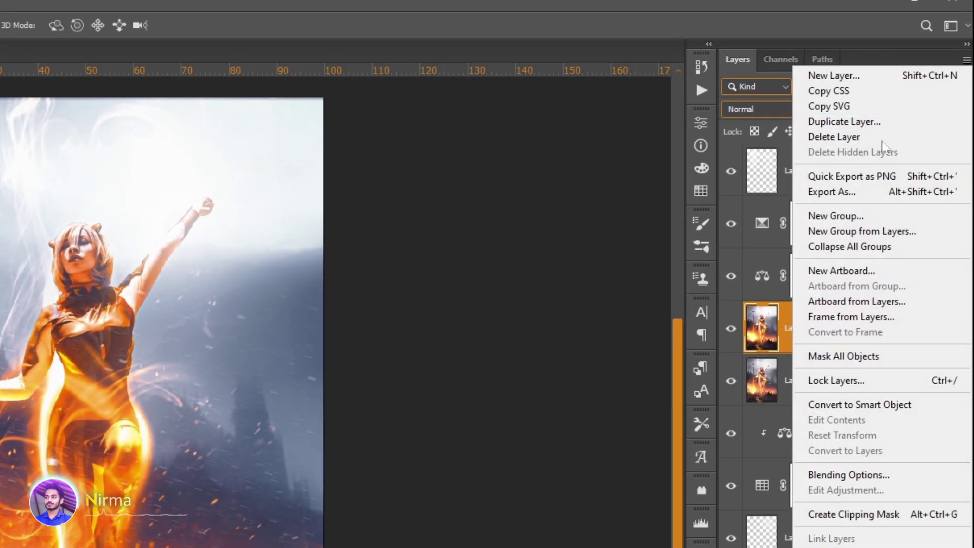
{"action": "left_click", "coordinate": [889, 124]}
{"action": "left_click", "coordinate": [208, 299]}
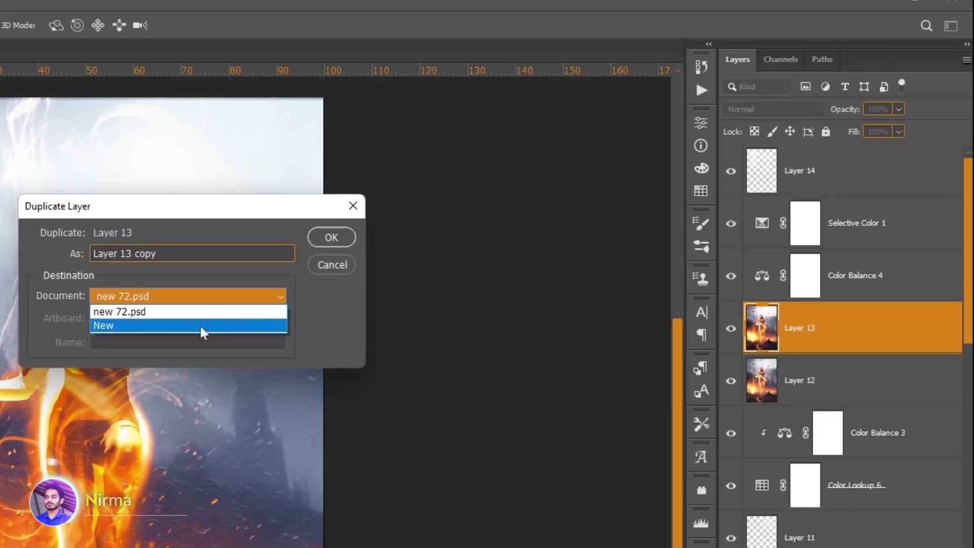
{"action": "left_click", "coordinate": [199, 324]}
{"action": "left_click", "coordinate": [350, 239]}
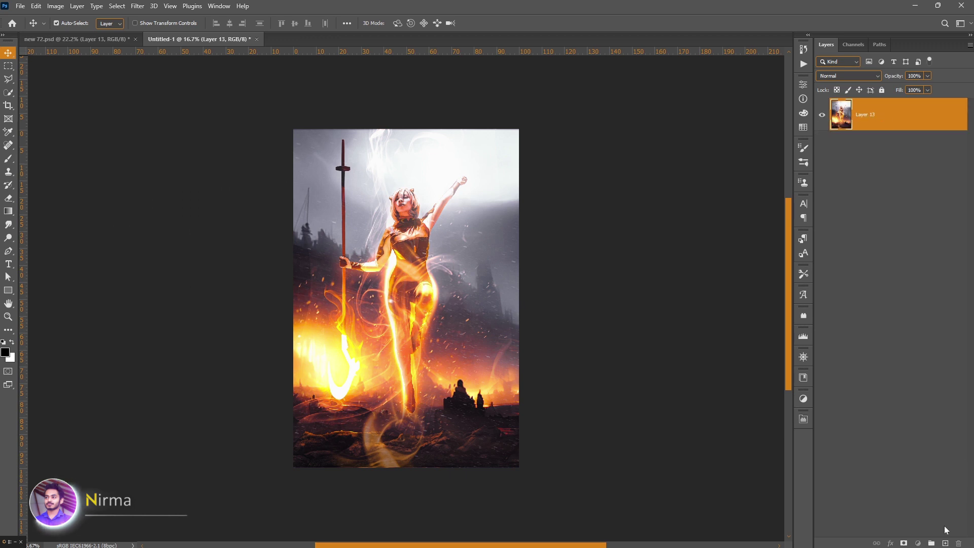
Step: Delete Layer 13 and place the burning ruined-city landscape, scaled up to cover most of the canvas
{"action": "left_click", "coordinate": [862, 149]}
{"action": "key", "text": "Delete"}
{"action": "key", "text": "ctrl+0"}
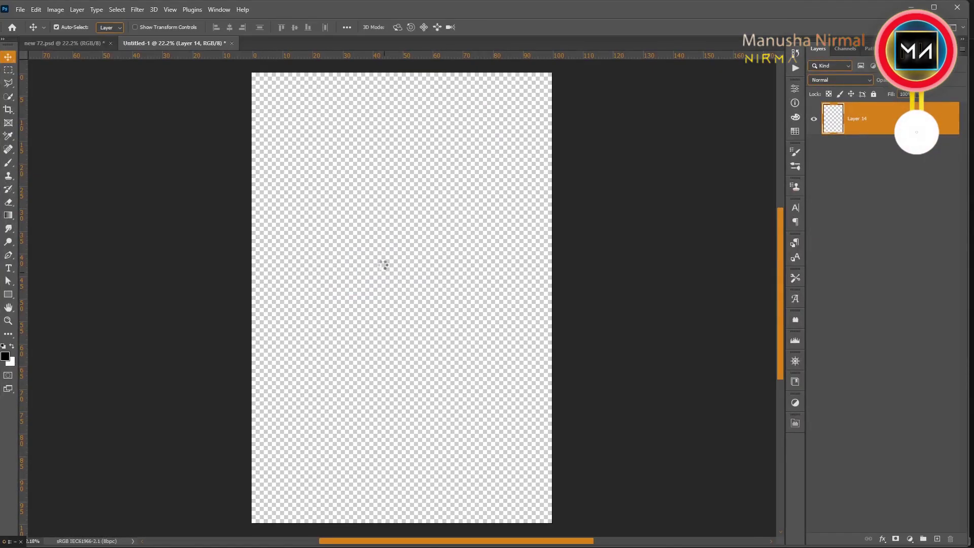
{"action": "mouse_move", "coordinate": [409, 308]}
{"action": "left_mouse_down"}
{"action": "mouse_move", "coordinate": [415, 365]}
{"action": "mouse_move", "coordinate": [398, 361]}
{"action": "left_mouse_up"}
{"action": "key", "text": "Return"}
{"action": "scroll", "coordinate": [397, 361], "scroll_direction": "down", "scroll_amount": 1}
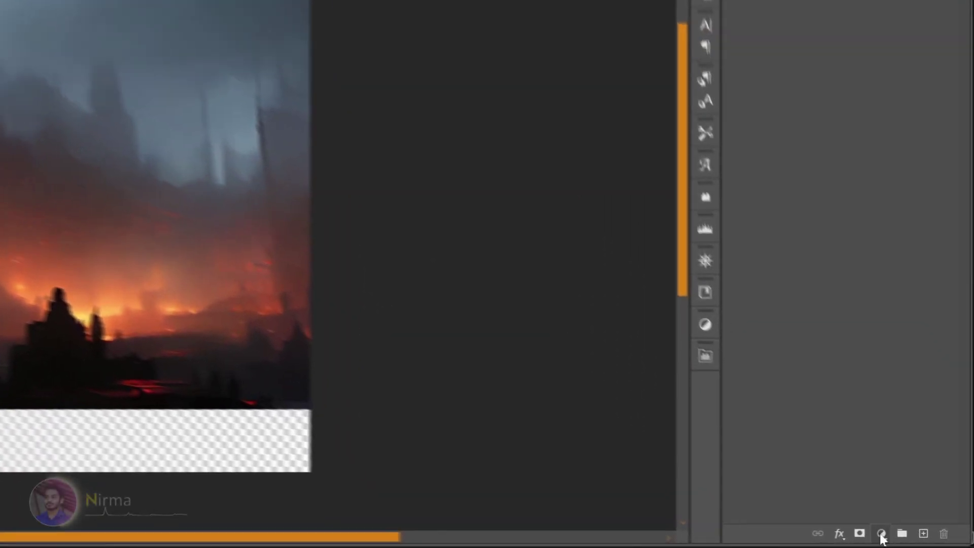
Step: Add a Color Lookup adjustment layer using the Kodak 5205 Fuji 3510 3DLUT file
{"action": "left_click", "coordinate": [909, 539]}
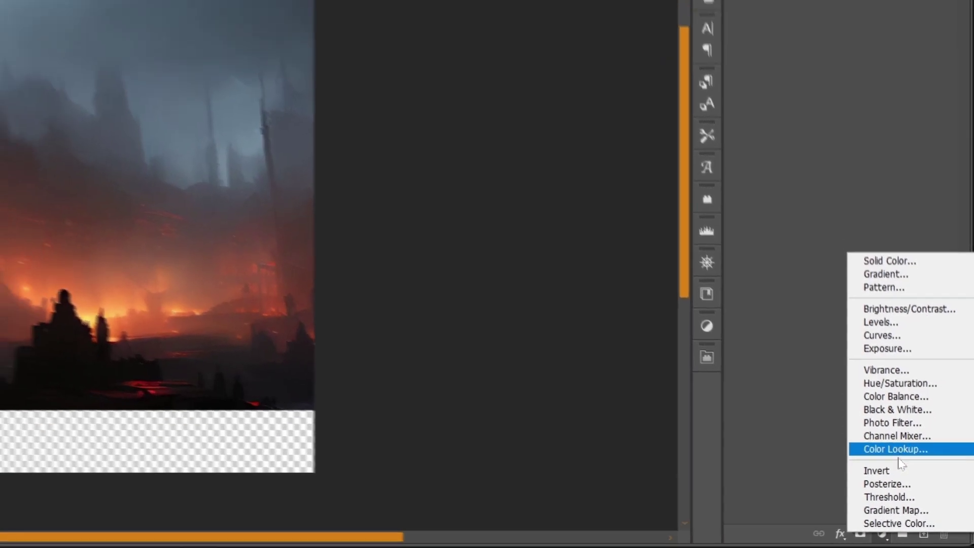
{"action": "left_click", "coordinate": [891, 442]}
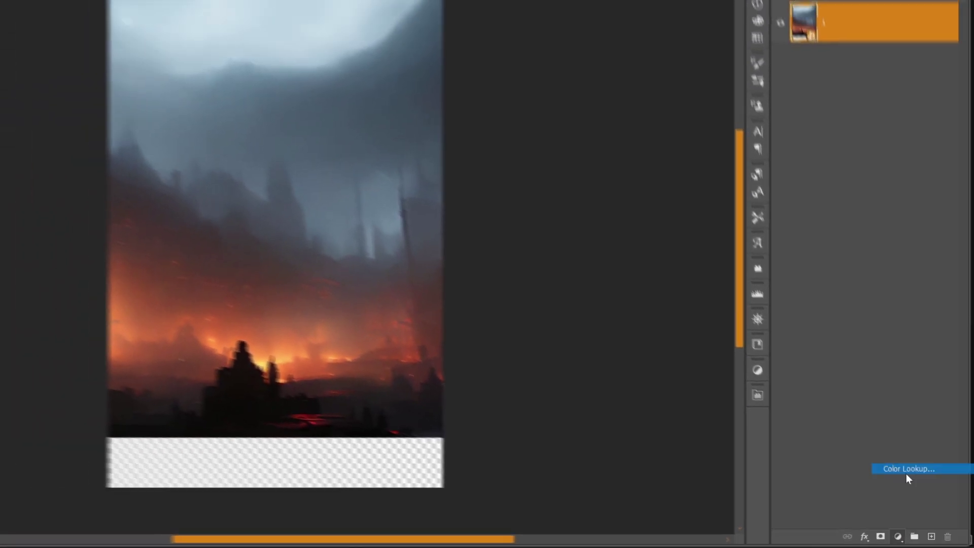
{"action": "left_click", "coordinate": [731, 119]}
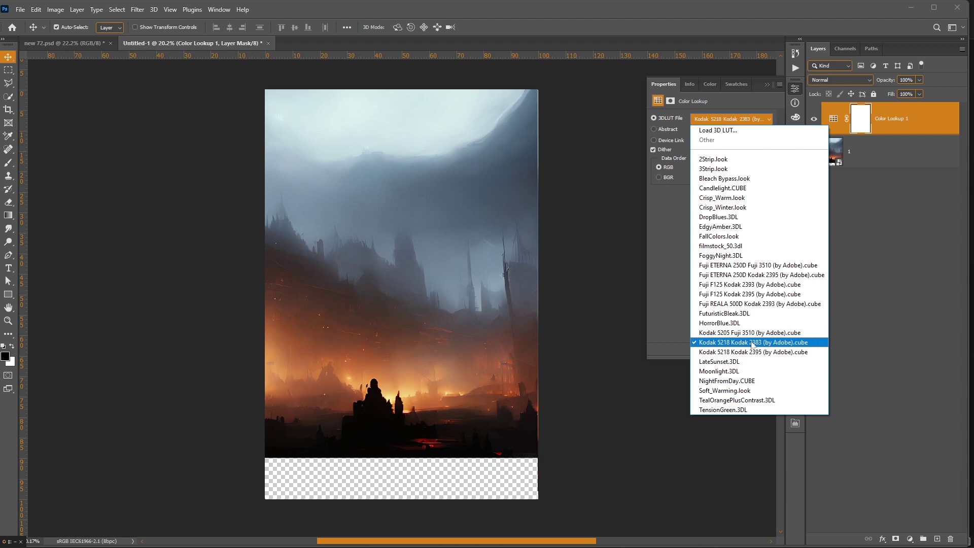
{"action": "left_click", "coordinate": [744, 333]}
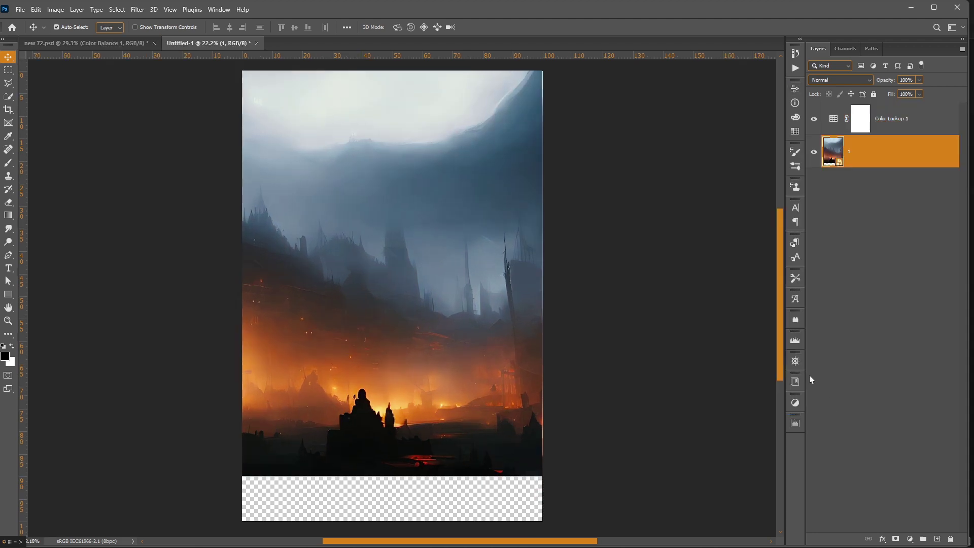
{"action": "left_click", "coordinate": [888, 379]}
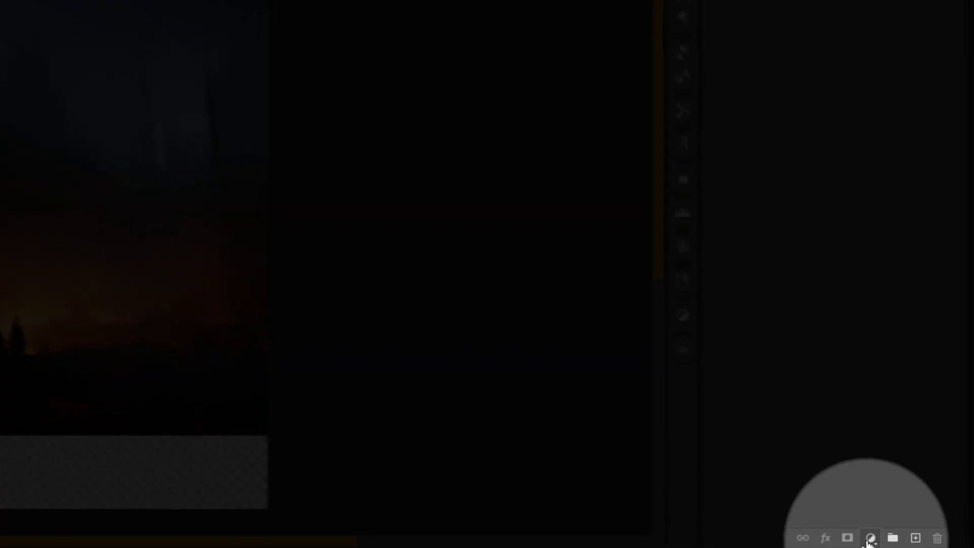
{"action": "left_click", "coordinate": [869, 539]}
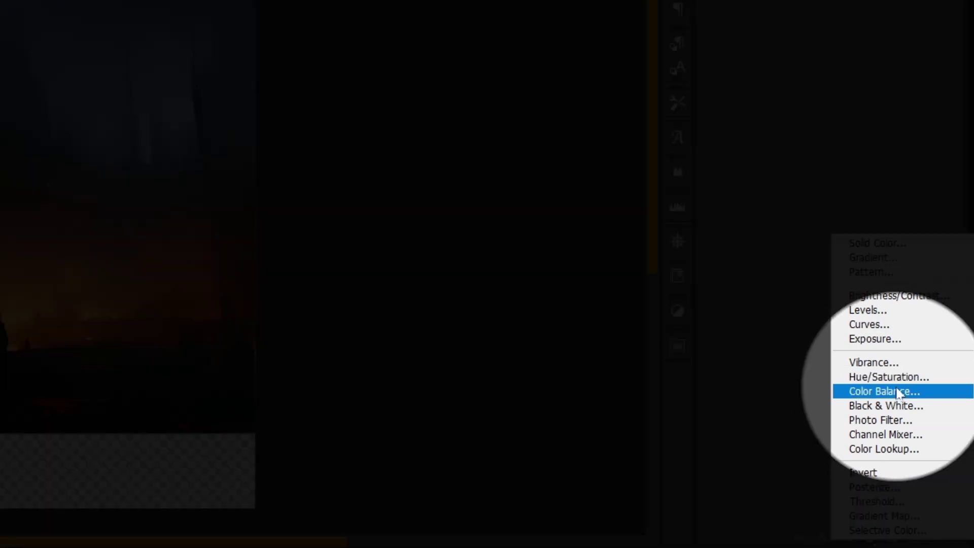
Step: Set a Color Balance layer's midtones to Cyan-Red +16, Magenta-Green -10, Yellow-Blue 23
{"action": "left_click", "coordinate": [897, 392]}
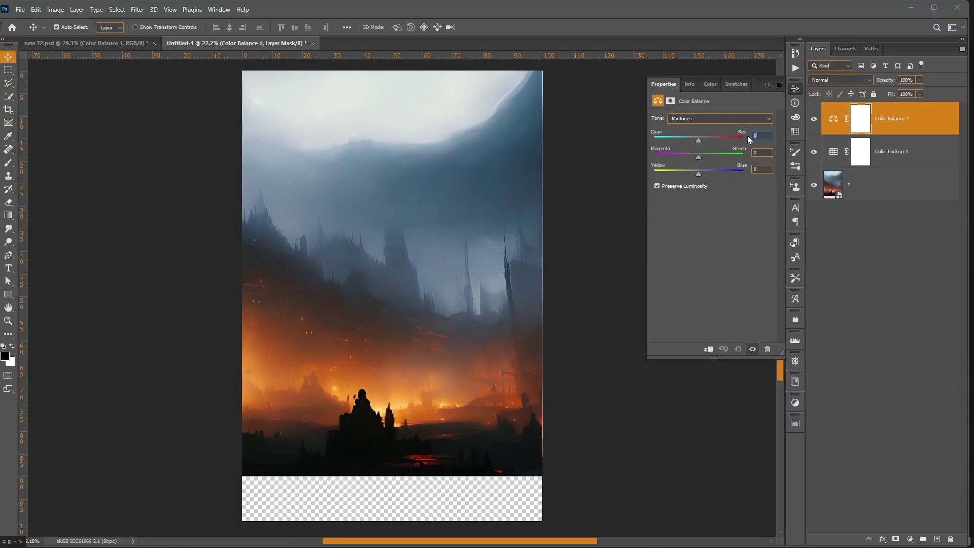
{"action": "type", "text": "16"}
{"action": "key", "text": "Tab"}
{"action": "type", "text": "0"}
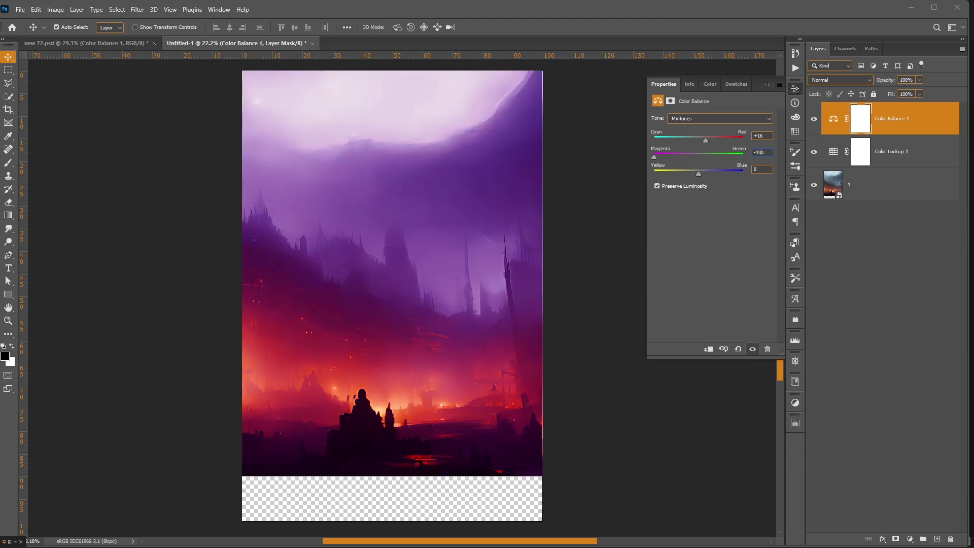
{"action": "key", "text": "BackSpace"}
{"action": "type", "text": "23"}
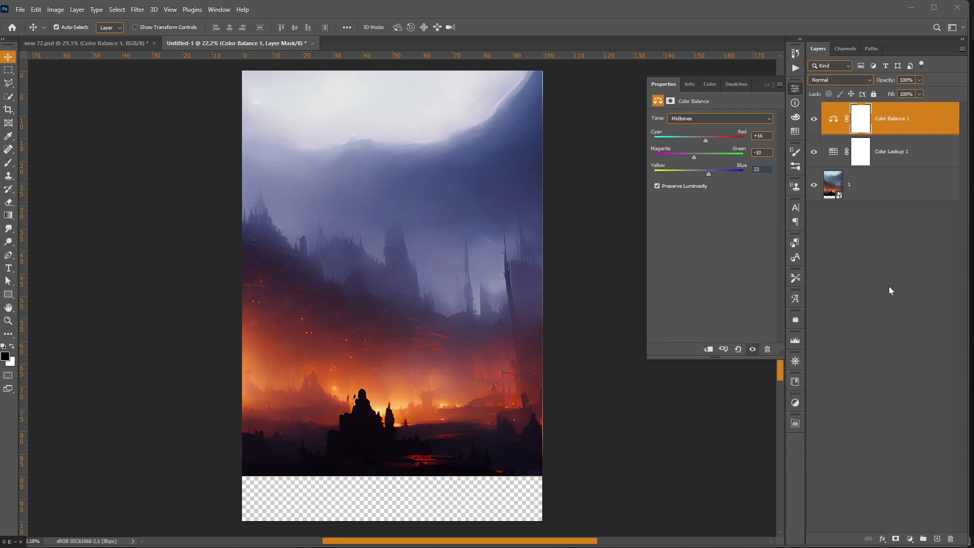
{"action": "left_click", "coordinate": [856, 242]}
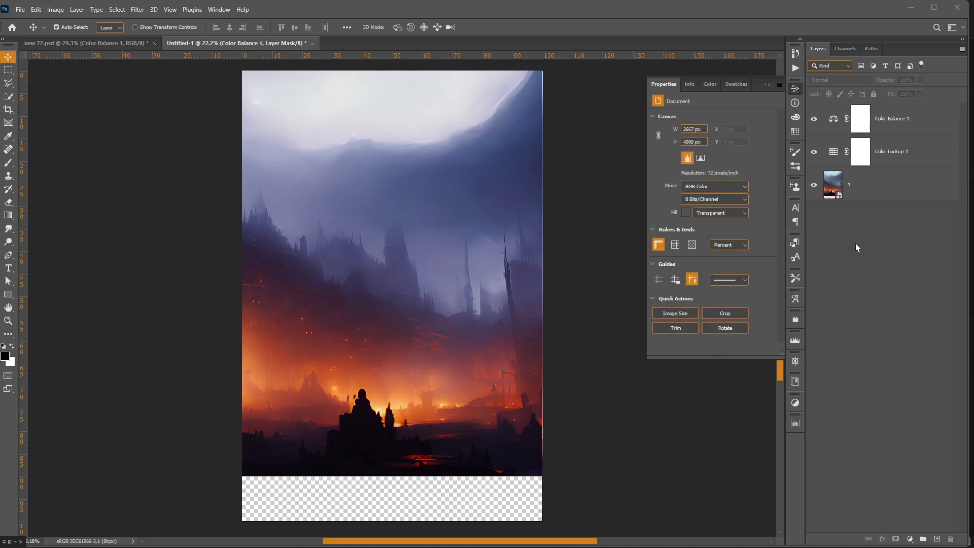
{"action": "left_click", "coordinate": [767, 85]}
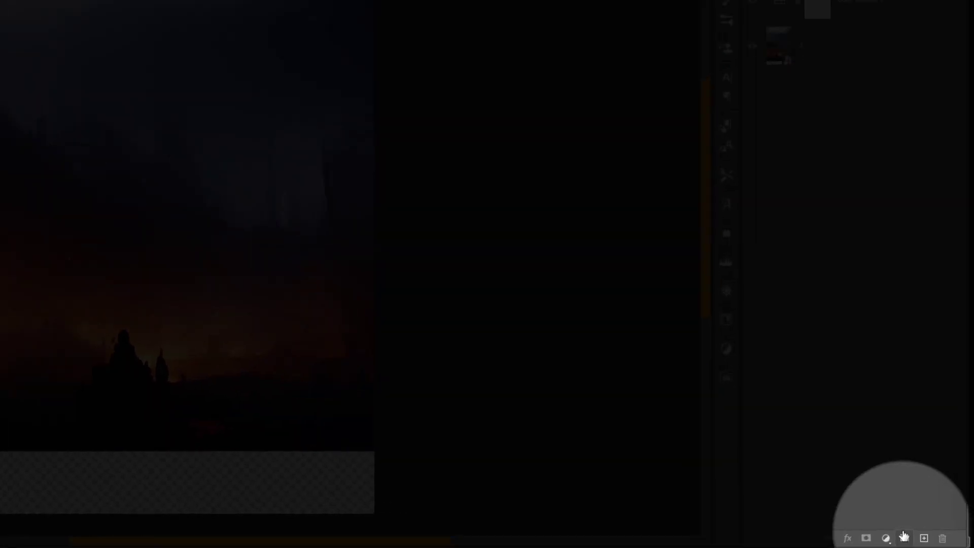
Step: Add a Levels layer with white input 229 and output 246, toggling it to compare
{"action": "left_click", "coordinate": [910, 539]}
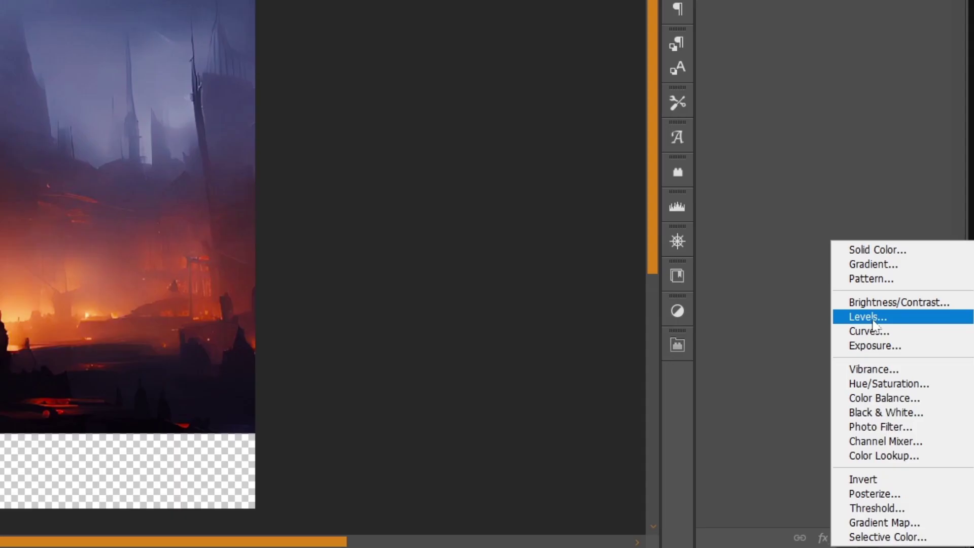
{"action": "left_click", "coordinate": [869, 317]}
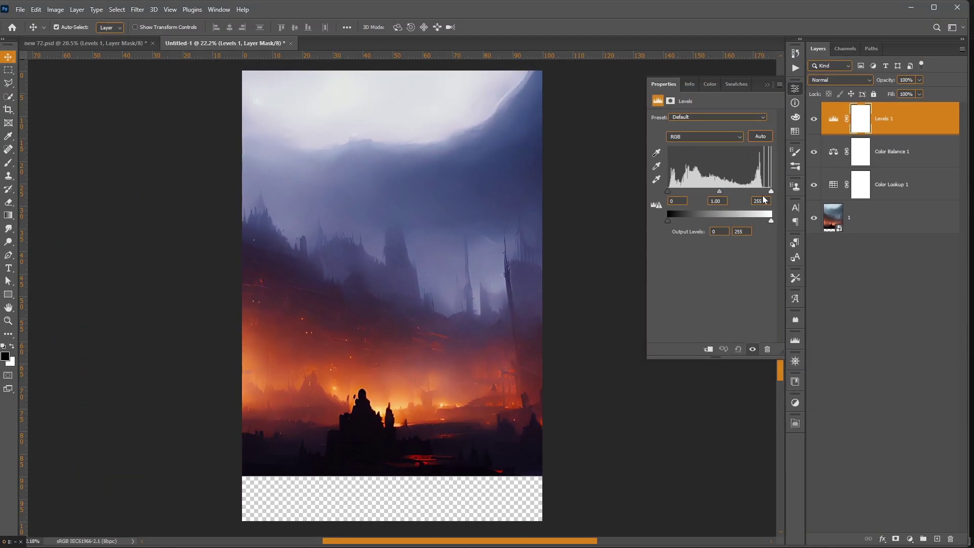
{"action": "left_click_drag", "start_coordinate": [771, 191], "coordinate": [765, 192]}
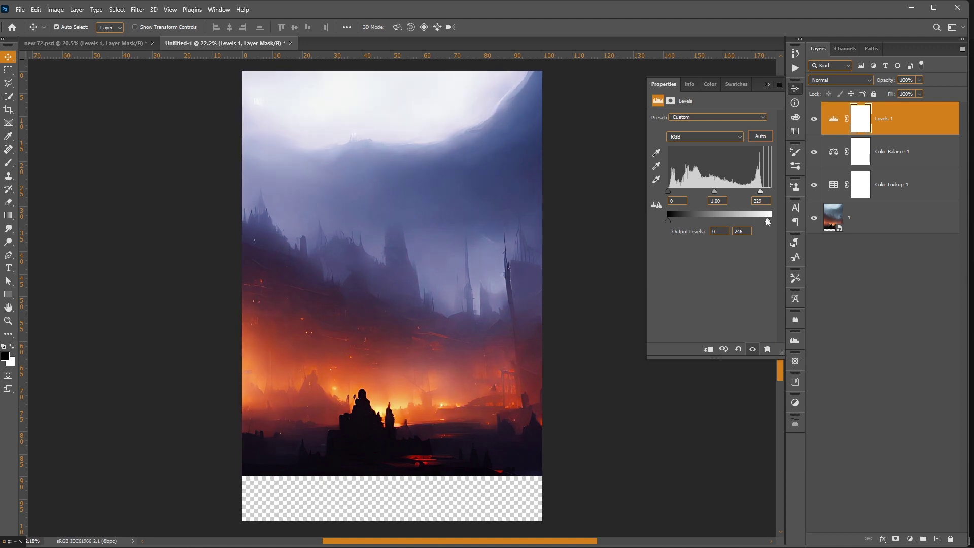
{"action": "left_click", "coordinate": [950, 372]}
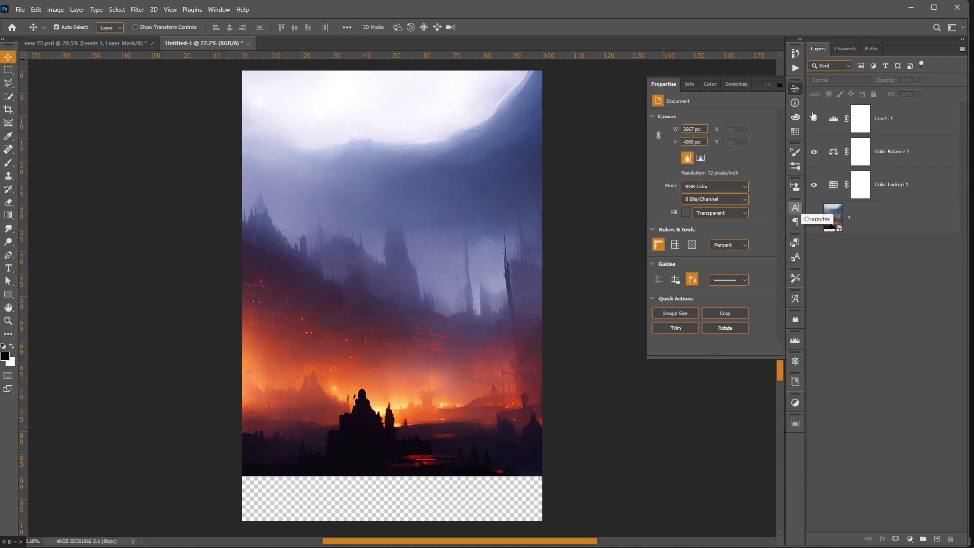
{"action": "left_click", "coordinate": [813, 117]}
{"action": "left_click", "coordinate": [814, 118]}
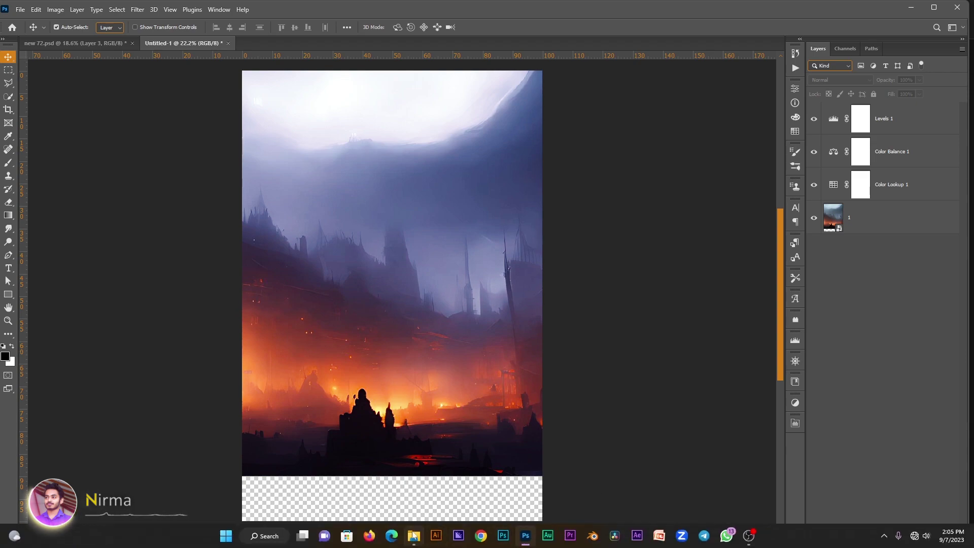
Step: Drag rock images 3 and 4 from Explorer onto the canvas
{"action": "left_click", "coordinate": [414, 536]}
{"action": "left_click", "coordinate": [638, 166]}
{"action": "left_click", "coordinate": [464, 147], "text": "ctrl"}
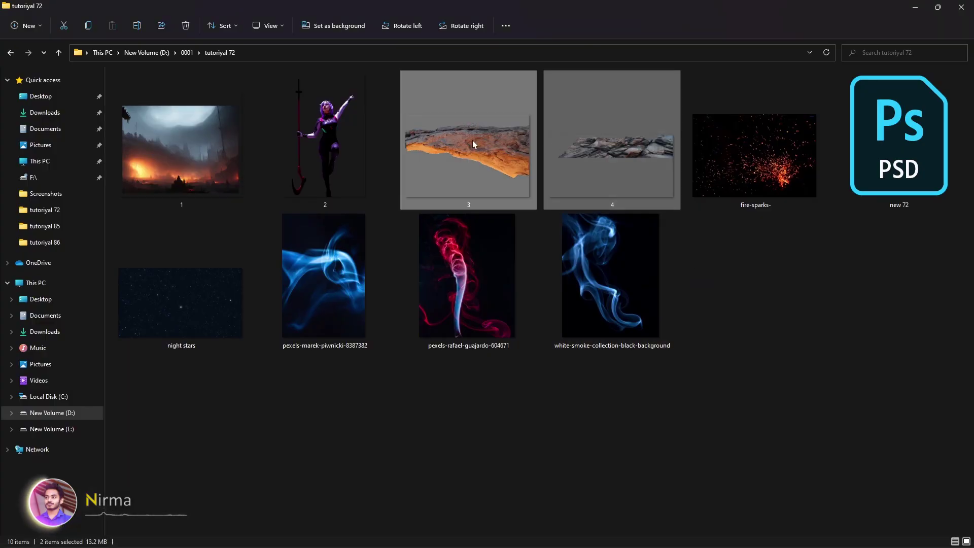
{"action": "left_click_drag", "start_coordinate": [473, 141], "coordinate": [382, 313]}
Step: Commit both rocks, then scale and move rock layer 4 down over rock 3
{"action": "left_click_drag", "start_coordinate": [463, 311], "coordinate": [415, 318]}
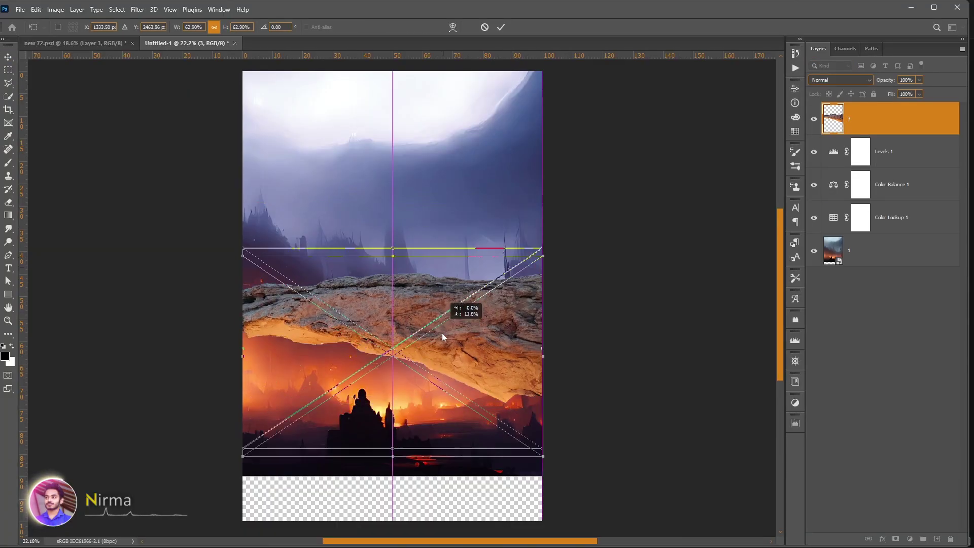
{"action": "key", "text": "Return"}
{"action": "key", "text": "Return"}
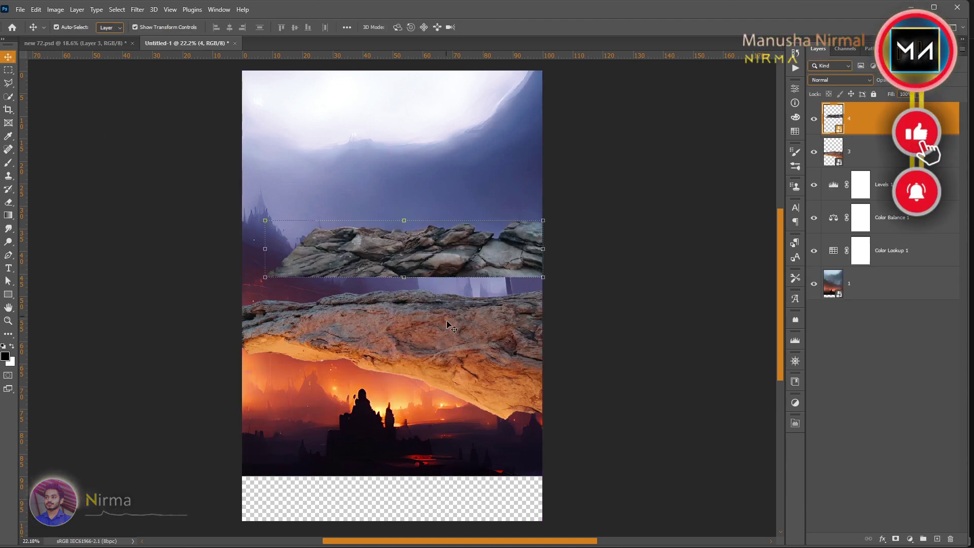
{"action": "key", "text": "ctrl+t"}
{"action": "left_click_drag", "start_coordinate": [412, 304], "coordinate": [412, 317]}
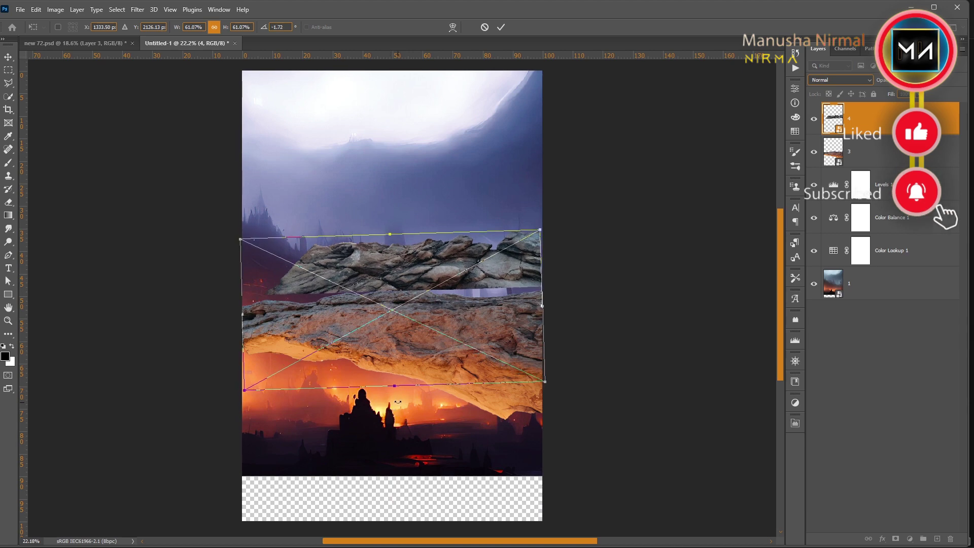
{"action": "left_click_drag", "start_coordinate": [542, 386], "coordinate": [553, 395]}
{"action": "mouse_move", "coordinate": [404, 315]}
{"action": "left_mouse_down"}
{"action": "mouse_move", "coordinate": [391, 342]}
{"action": "mouse_move", "coordinate": [402, 372]}
{"action": "left_mouse_up"}
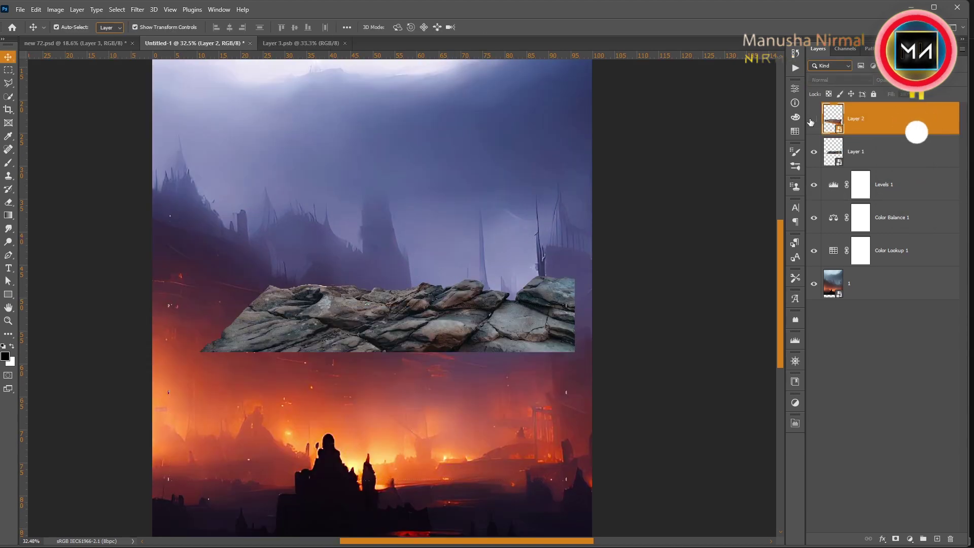
{"action": "left_click", "coordinate": [813, 120]}
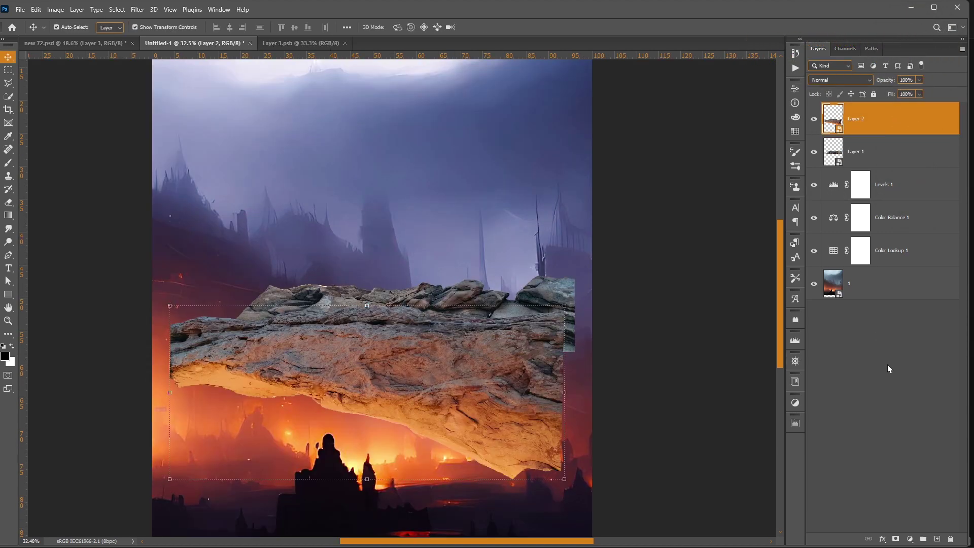
Step: Group the landscape and its adjustment layers into a group named bg
{"action": "left_click", "coordinate": [879, 163], "text": "shift"}
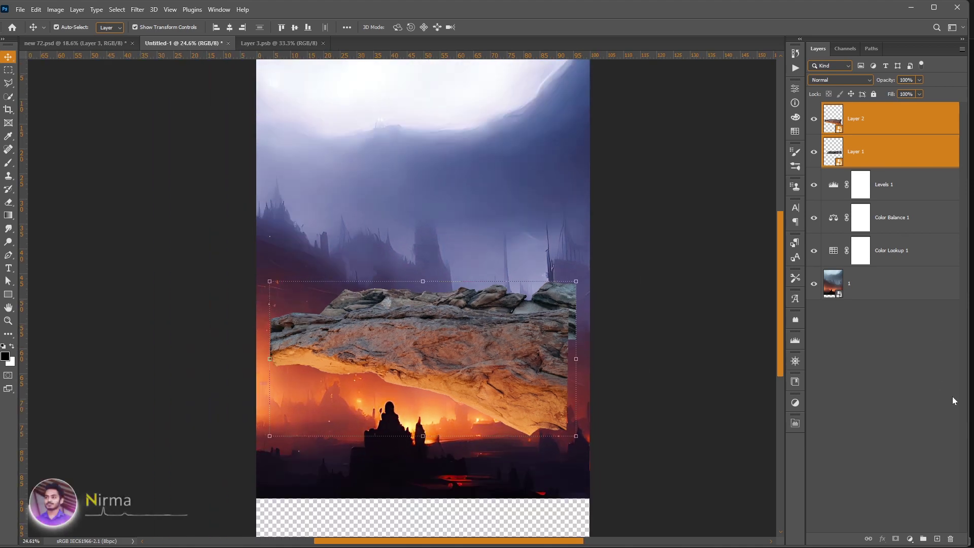
{"action": "left_click", "coordinate": [907, 200]}
{"action": "left_click", "coordinate": [904, 278], "text": "shift"}
{"action": "left_click", "coordinate": [924, 538]}
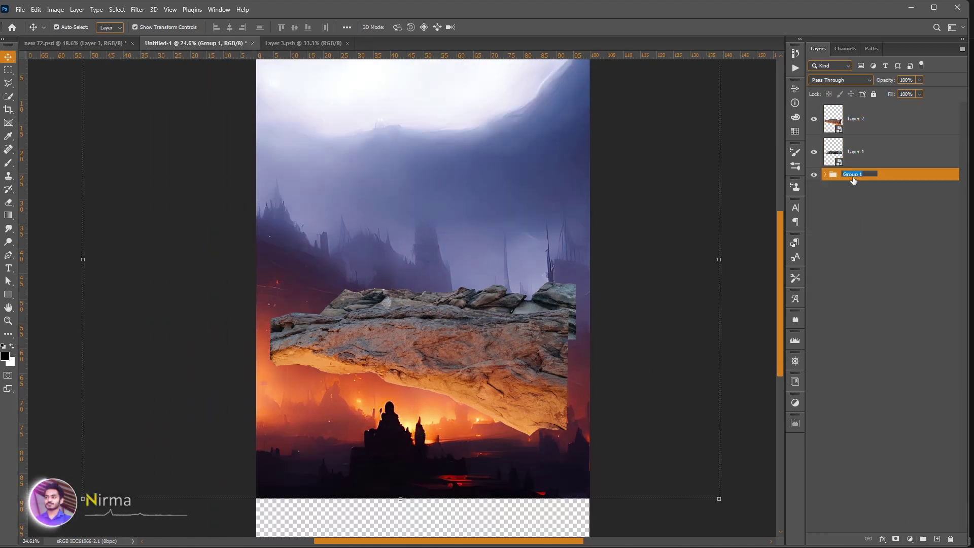
Step: Convert the two rock layers into one smart object, Layer 2
{"action": "left_click", "coordinate": [866, 147]}
{"action": "left_click", "coordinate": [868, 120], "text": "shift"}
{"action": "right_click", "coordinate": [946, 150]}
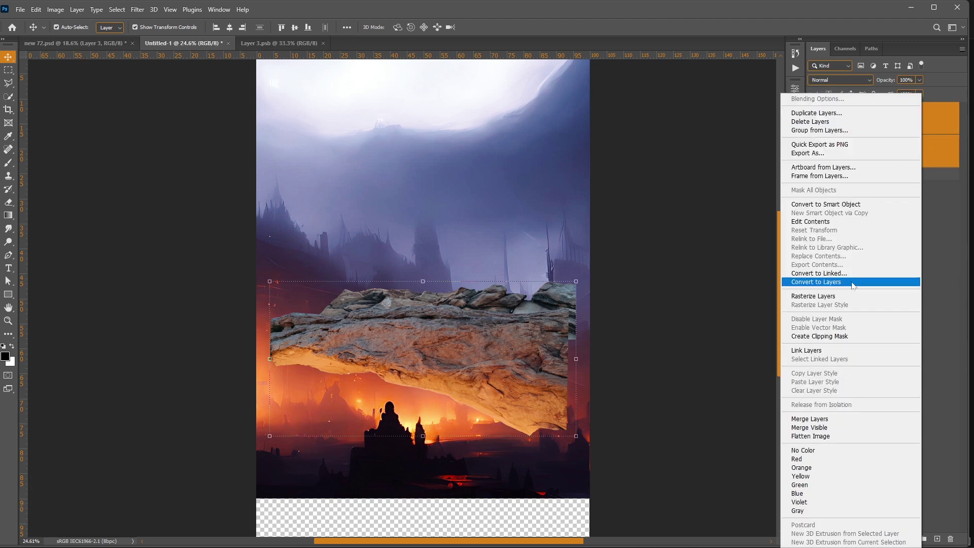
{"action": "left_click", "coordinate": [826, 204]}
Step: Move the rock toward the canvas bottom, shrinking it and centring it horizontally
{"action": "key", "text": "ctrl+t"}
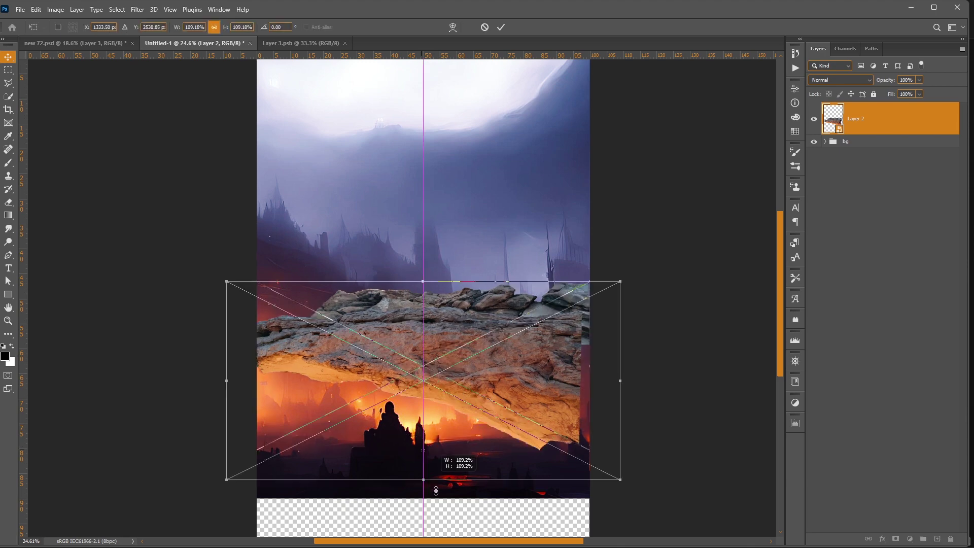
{"action": "mouse_move", "coordinate": [442, 386]}
{"action": "left_mouse_down"}
{"action": "mouse_move", "coordinate": [441, 502]}
{"action": "mouse_move", "coordinate": [432, 475]}
{"action": "left_mouse_up"}
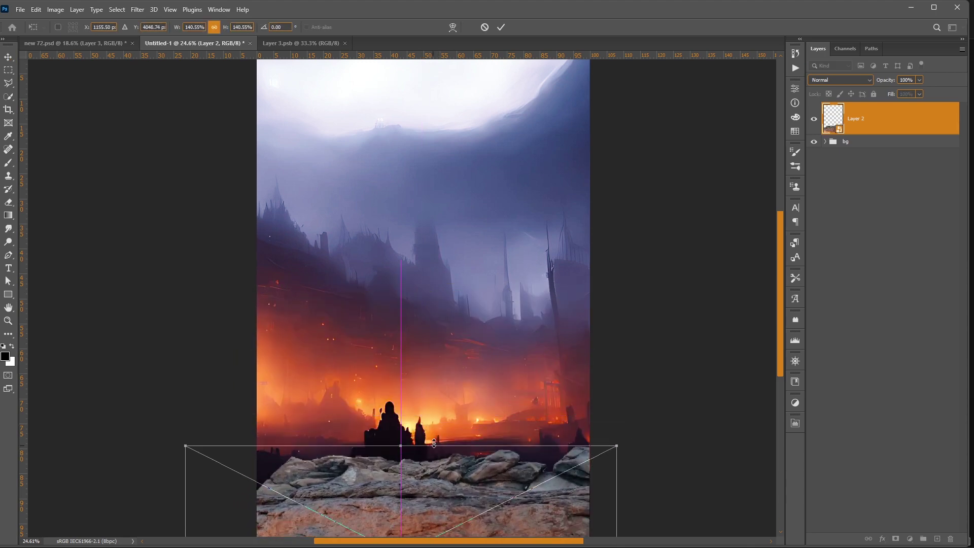
{"action": "scroll", "coordinate": [434, 456], "scroll_direction": "down", "scroll_amount": 2}
{"action": "left_click_drag", "start_coordinate": [391, 436], "coordinate": [370, 352]}
{"action": "mouse_move", "coordinate": [386, 481]}
{"action": "left_mouse_down"}
{"action": "mouse_move", "coordinate": [388, 449]}
{"action": "mouse_move", "coordinate": [410, 440]}
{"action": "mouse_move", "coordinate": [384, 422]}
{"action": "mouse_move", "coordinate": [392, 409]}
{"action": "left_mouse_up"}
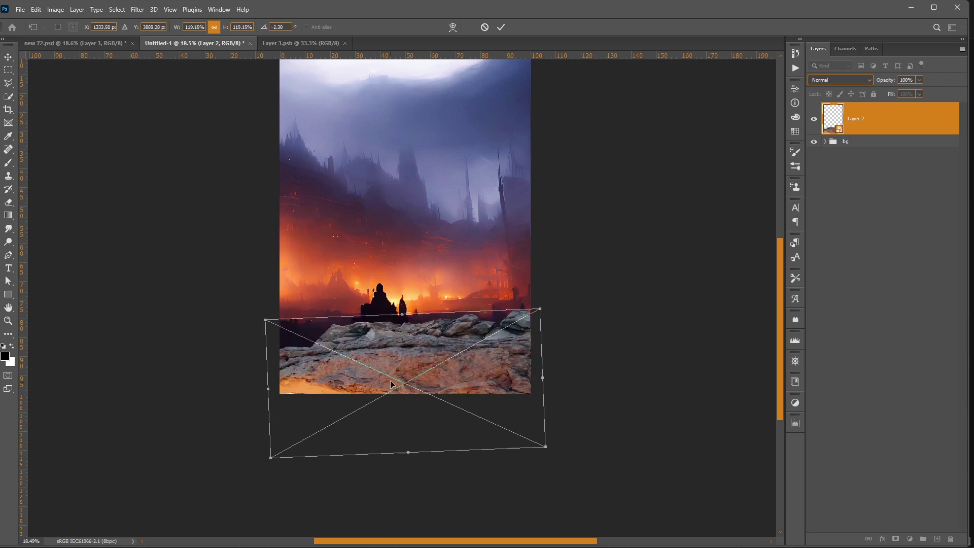
{"action": "key", "text": "Return"}
Step: Enlarge and slightly rotate the rock so it spans the bottom edge level
{"action": "scroll", "coordinate": [421, 375], "scroll_direction": "up", "scroll_amount": 2}
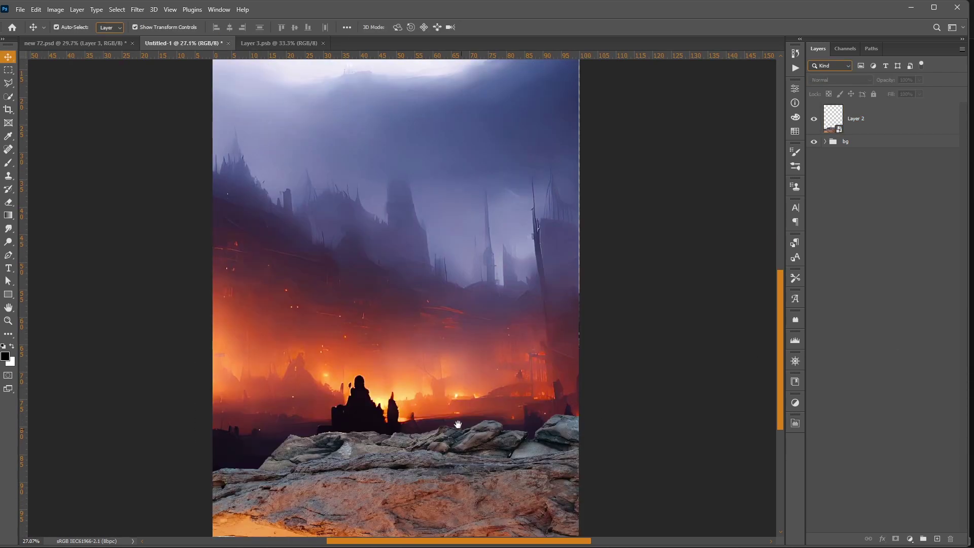
{"action": "scroll", "coordinate": [355, 253], "scroll_direction": "up", "scroll_amount": 1}
{"action": "left_click_drag", "start_coordinate": [314, 284], "coordinate": [393, 308]}
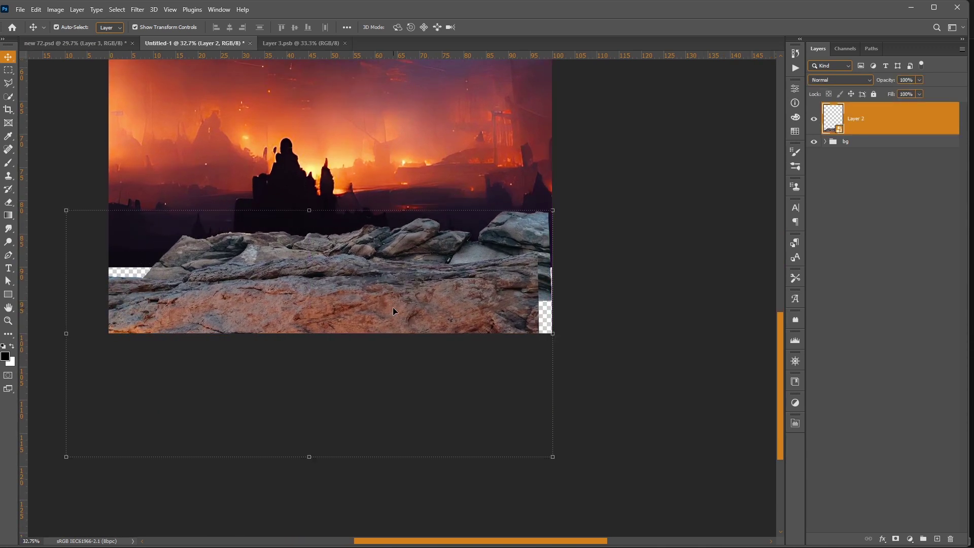
{"action": "left_click_drag", "start_coordinate": [555, 333], "coordinate": [579, 335]}
{"action": "left_click_drag", "start_coordinate": [466, 319], "coordinate": [445, 310]}
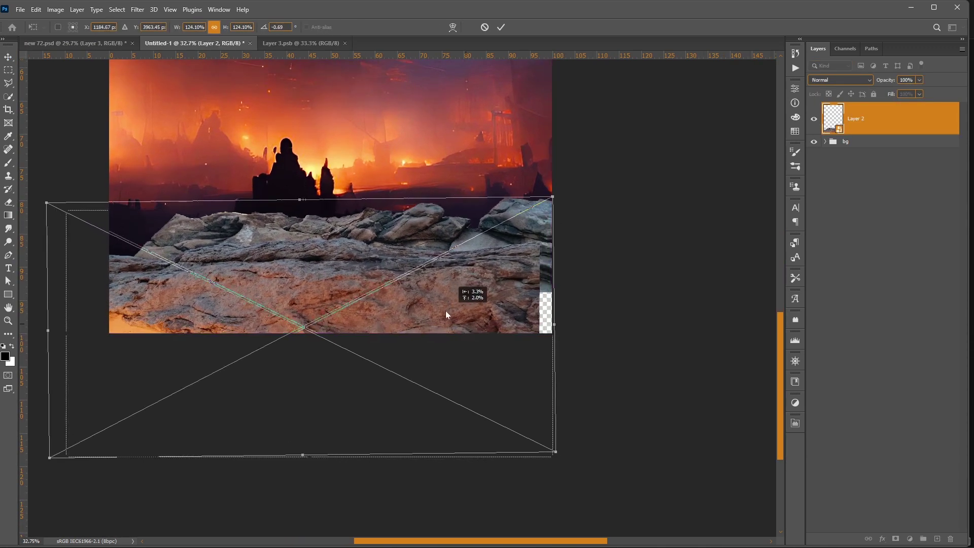
{"action": "left_click_drag", "start_coordinate": [555, 325], "coordinate": [464, 370]}
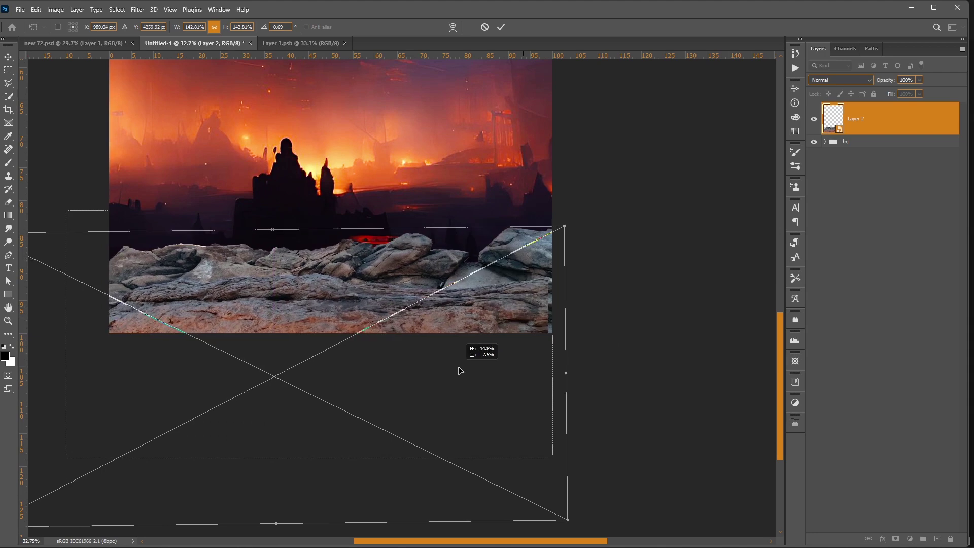
{"action": "key", "text": "Return"}
Step: Fine-tune the rock's position, tilt and size in a final transform
{"action": "left_click_drag", "start_coordinate": [454, 345], "coordinate": [440, 283]}
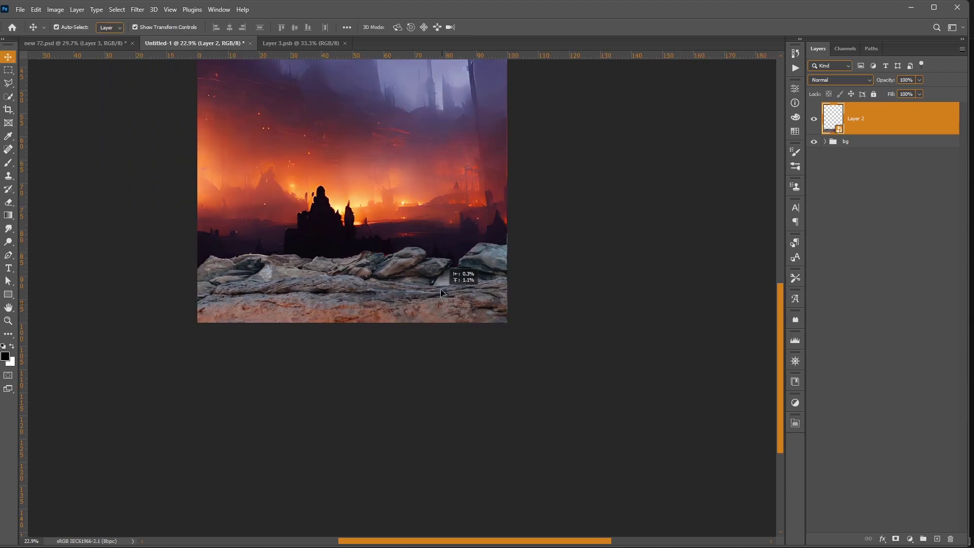
{"action": "scroll", "coordinate": [333, 123], "scroll_direction": "down", "scroll_amount": 1}
{"action": "left_click_drag", "start_coordinate": [350, 282], "coordinate": [348, 299]}
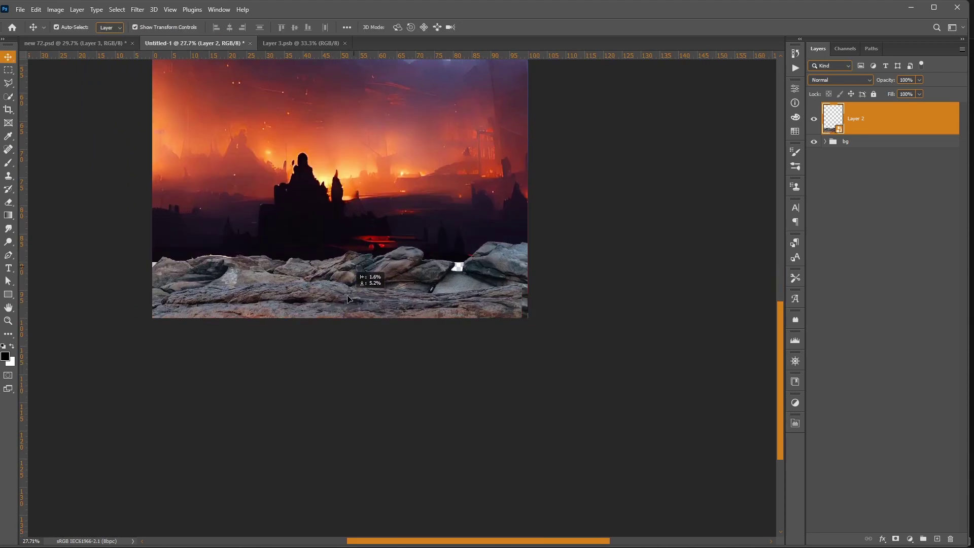
{"action": "left_click_drag", "start_coordinate": [298, 239], "coordinate": [285, 233]}
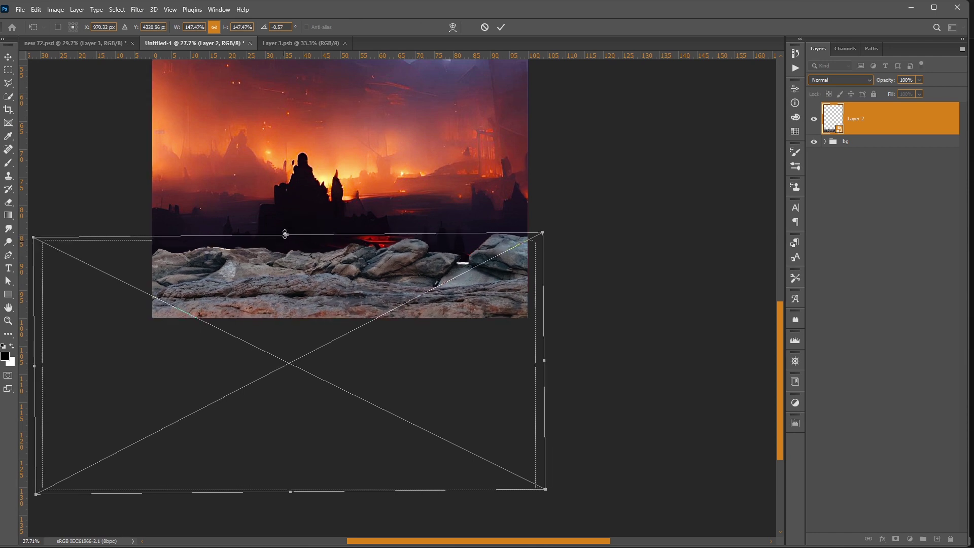
{"action": "left_click_drag", "start_coordinate": [332, 287], "coordinate": [330, 295]}
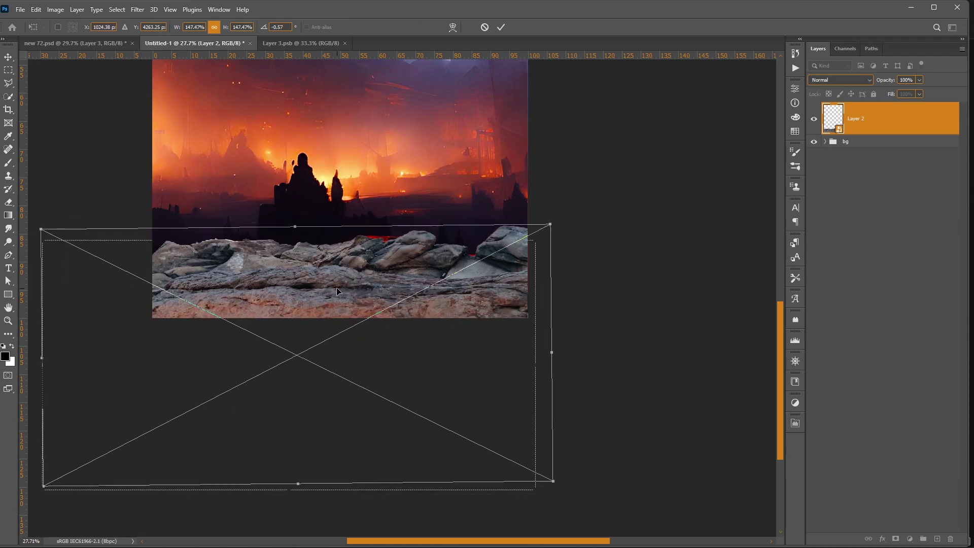
{"action": "key", "text": "Return"}
Step: Nudge the city background layer right with two Shift+Right presses
{"action": "scroll", "coordinate": [337, 288], "scroll_direction": "down", "scroll_amount": 2, "text": "alt"}
{"action": "left_click_drag", "start_coordinate": [321, 300], "coordinate": [465, 443]}
{"action": "left_click", "coordinate": [549, 294]}
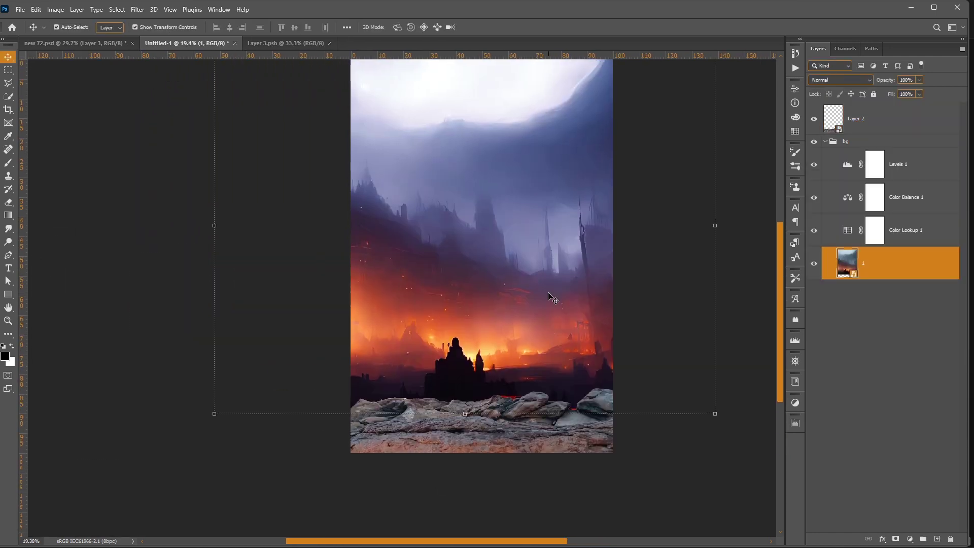
{"action": "key", "text": "shift+Right"}
{"action": "key", "text": "shift+Right"}
{"action": "key", "text": "shift+Right"}
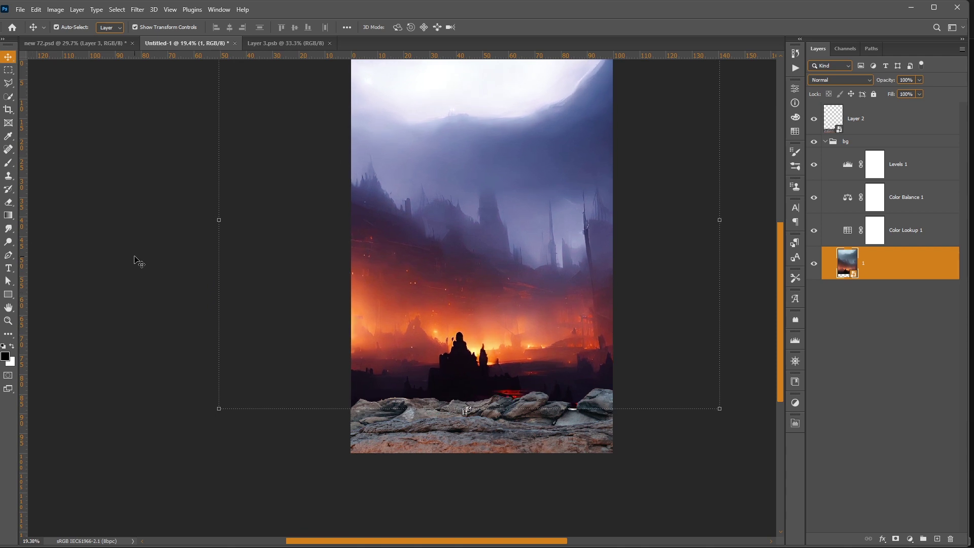
{"action": "key", "text": "shift+Right"}
{"action": "key", "text": "shift+Right"}
{"action": "key", "text": "shift+Right"}
Step: Transform the city background, moving it up and right so the fire glow sits left
{"action": "key", "text": "ctrl+t"}
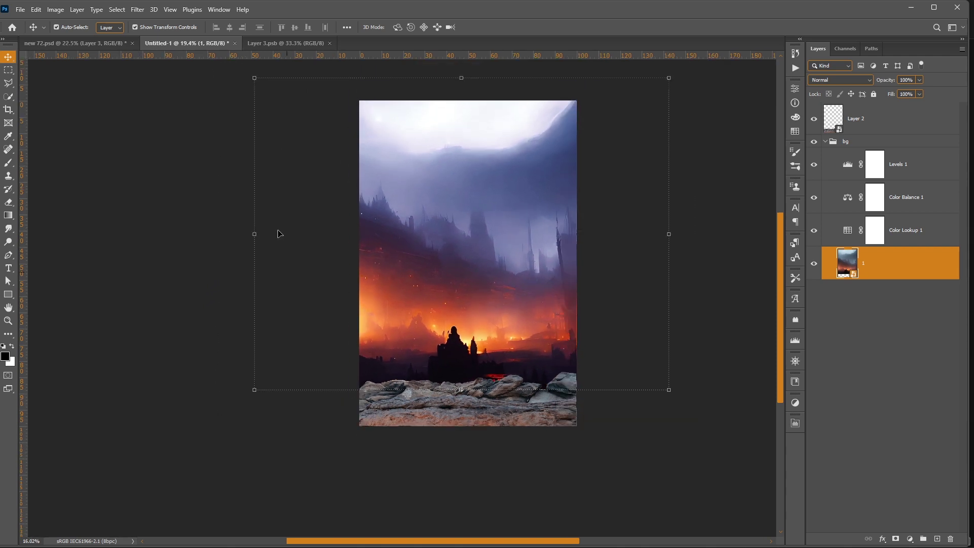
{"action": "scroll", "coordinate": [487, 391], "scroll_direction": "up", "scroll_amount": 1}
{"action": "mouse_move", "coordinate": [497, 390]}
{"action": "left_mouse_down"}
{"action": "mouse_move", "coordinate": [583, 353]}
{"action": "mouse_move", "coordinate": [578, 373]}
{"action": "mouse_move", "coordinate": [459, 388]}
{"action": "left_mouse_up"}
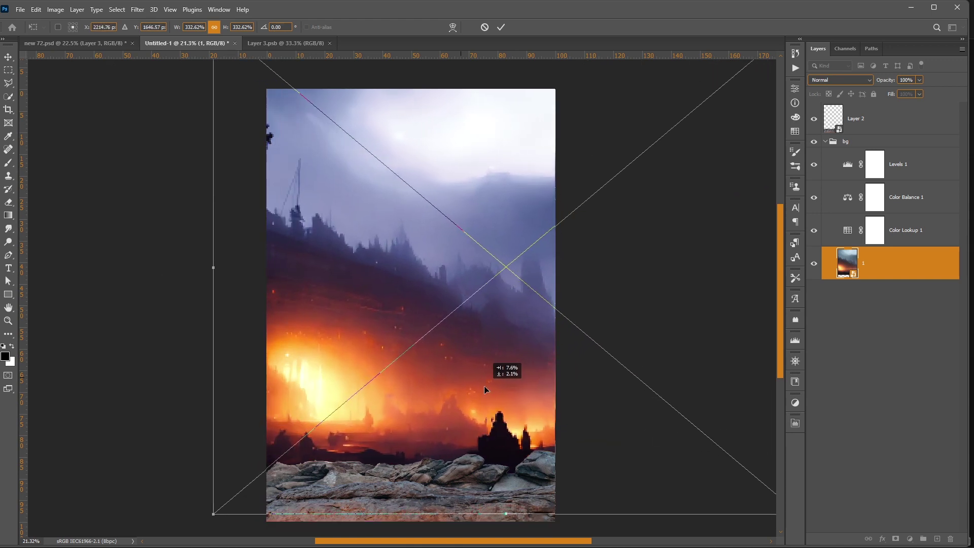
{"action": "left_click_drag", "start_coordinate": [459, 387], "coordinate": [461, 371]}
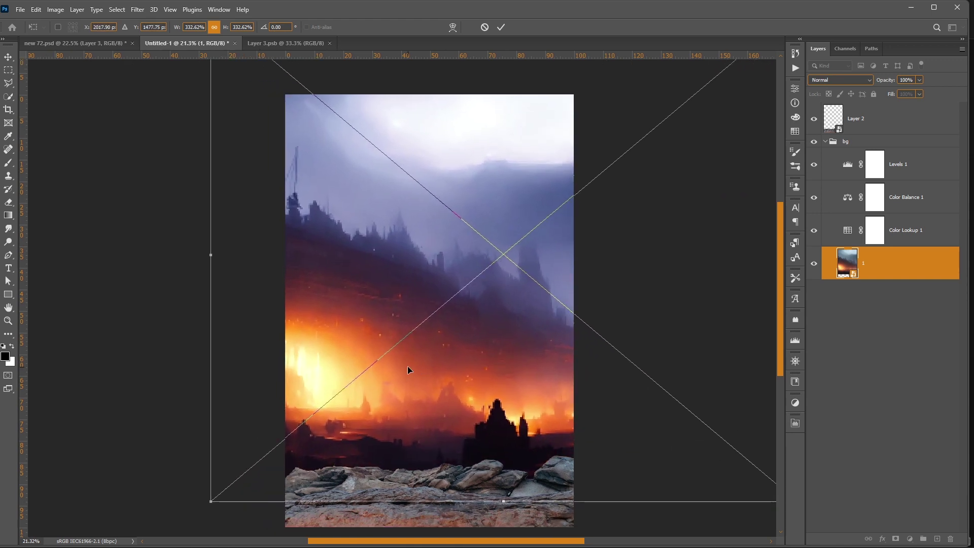
{"action": "scroll", "coordinate": [405, 368], "scroll_direction": "down", "scroll_amount": 2}
{"action": "key", "text": "Return"}
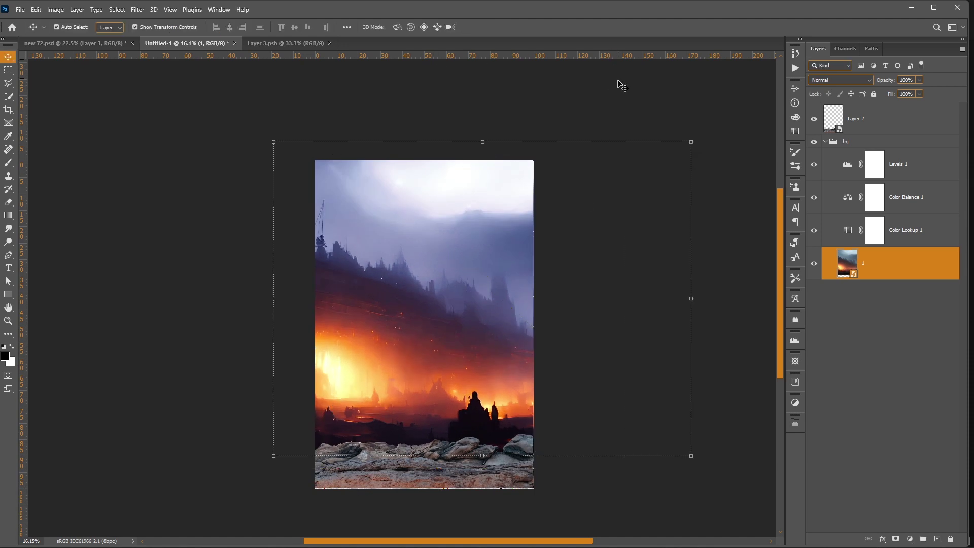
Step: Collapse the bg group and move the rock layer down slightly
{"action": "left_click", "coordinate": [621, 85]}
{"action": "scroll", "coordinate": [652, 266], "scroll_direction": "up", "scroll_amount": 2}
{"action": "mouse_move", "coordinate": [366, 408]}
{"action": "left_mouse_down"}
{"action": "mouse_move", "coordinate": [322, 307]}
{"action": "mouse_move", "coordinate": [291, 317]}
{"action": "left_mouse_up"}
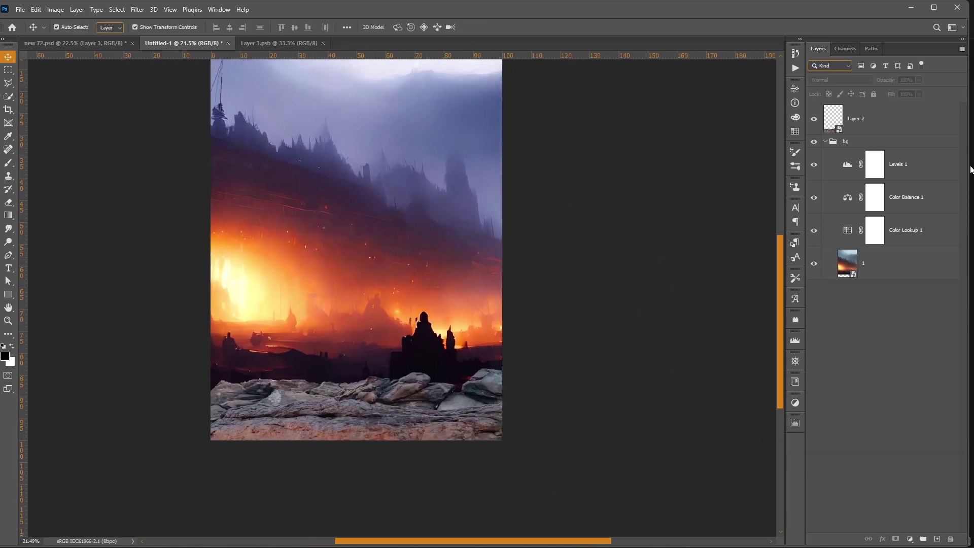
{"action": "left_click", "coordinate": [825, 141]}
{"action": "scroll", "coordinate": [168, 352], "scroll_direction": "up", "scroll_amount": 1}
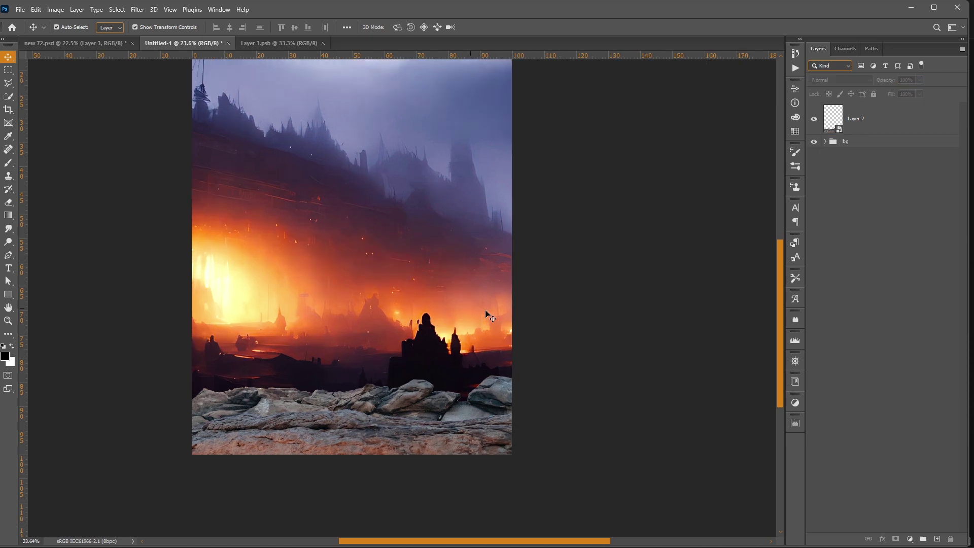
{"action": "left_click_drag", "start_coordinate": [410, 440], "coordinate": [410, 443]}
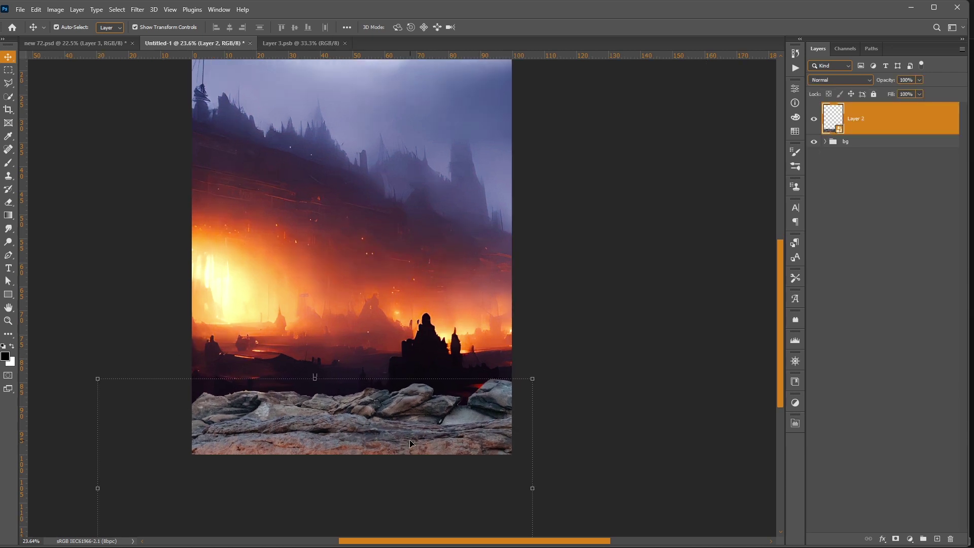
Step: Check the background and rock layers, then deselect all and recentre the view
{"action": "left_click", "coordinate": [401, 251]}
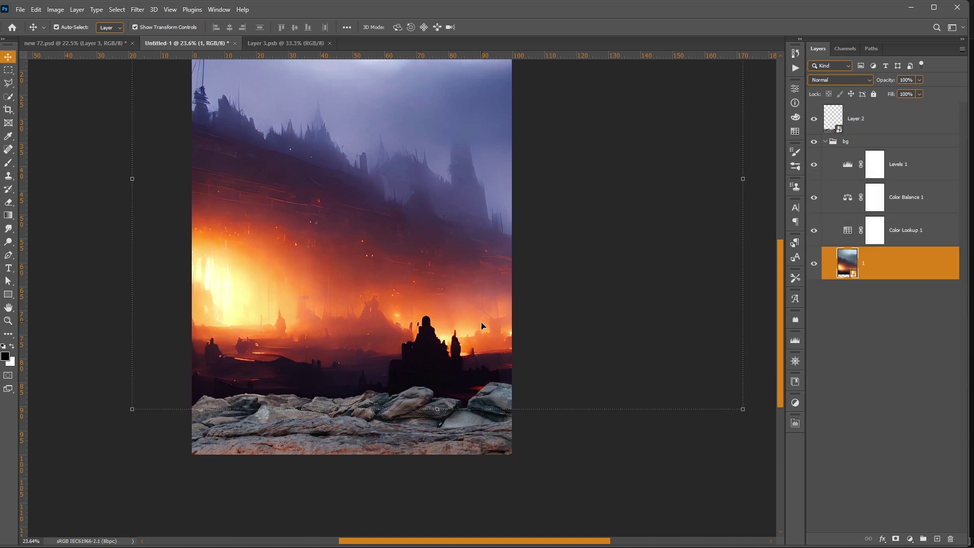
{"action": "left_click", "coordinate": [431, 446]}
{"action": "left_click", "coordinate": [709, 306]}
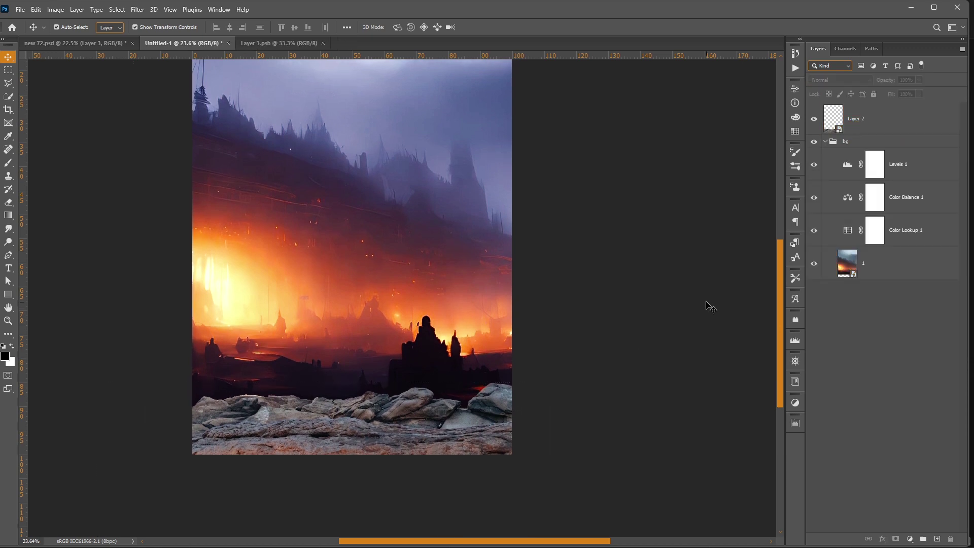
{"action": "left_click_drag", "start_coordinate": [284, 310], "coordinate": [368, 338]}
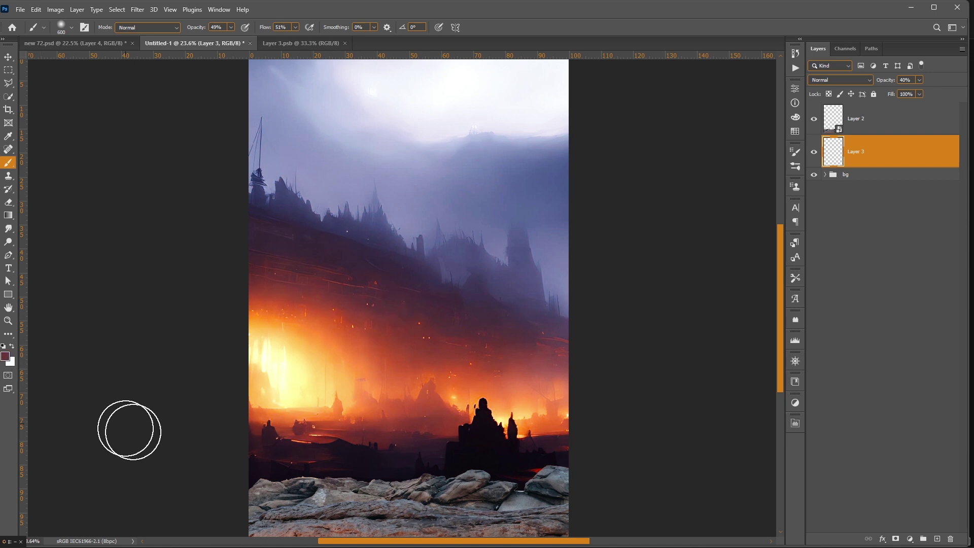
Step: Brush dark red along the bottom on the 40% Layer 3, toggling it to compare
{"action": "mouse_move", "coordinate": [680, 497]}
{"action": "left_mouse_down"}
{"action": "mouse_move", "coordinate": [186, 486]}
{"action": "mouse_move", "coordinate": [655, 499]}
{"action": "mouse_move", "coordinate": [641, 487]}
{"action": "left_mouse_up"}
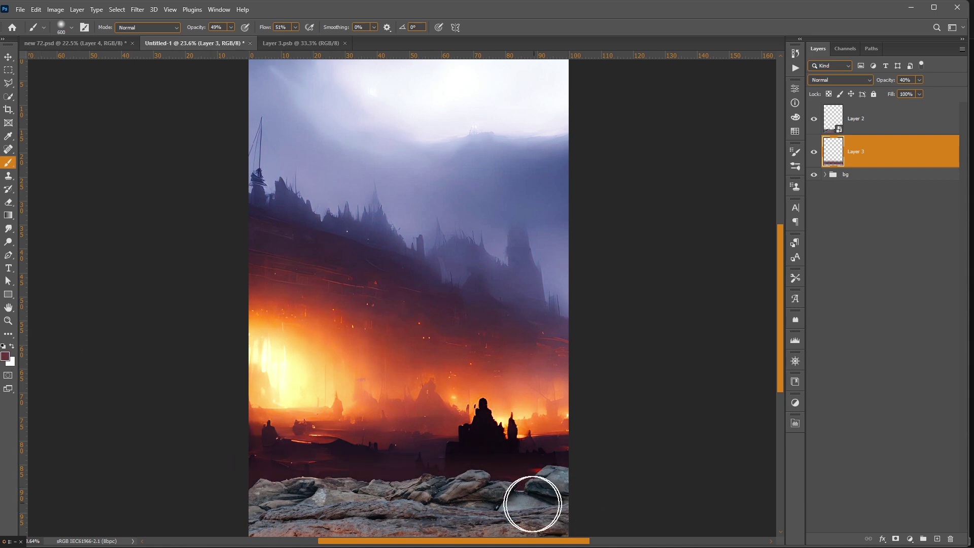
{"action": "left_click", "coordinate": [814, 152]}
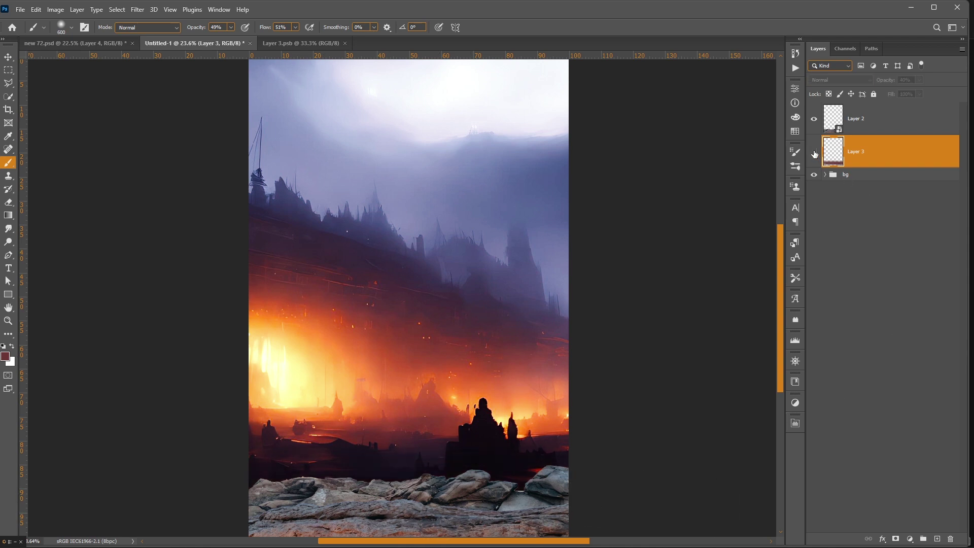
{"action": "left_click", "coordinate": [814, 153]}
{"action": "left_click", "coordinate": [814, 152]}
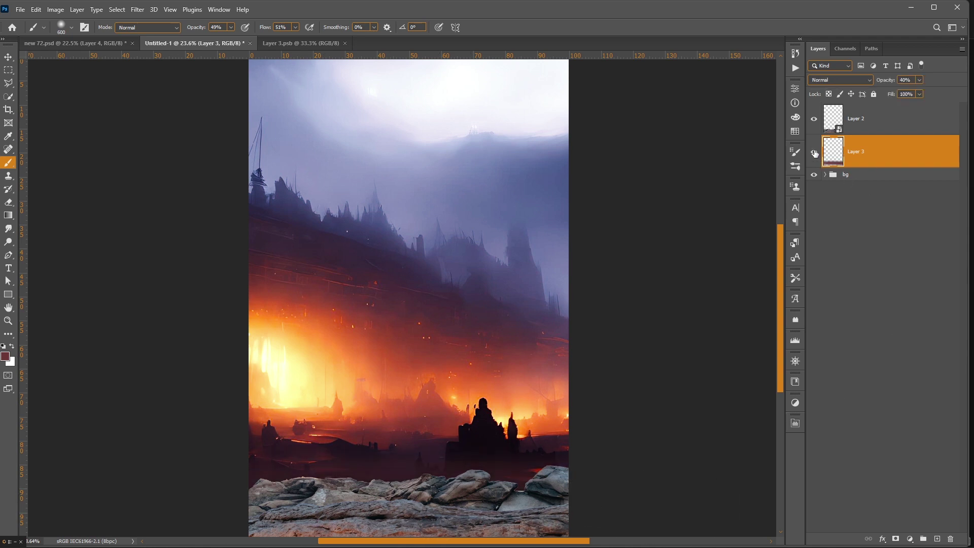
{"action": "left_click", "coordinate": [10, 58]}
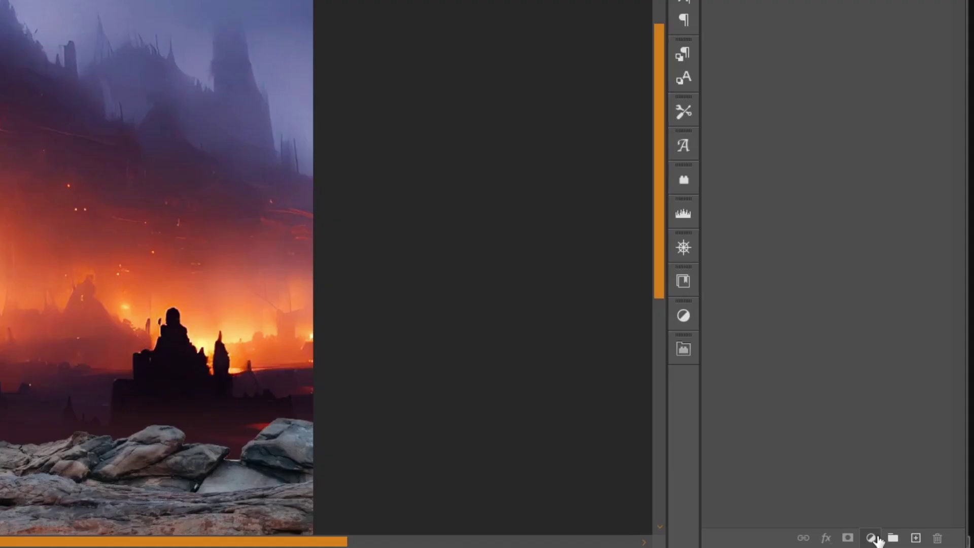
Step: Add a Color Lookup clipped to Layer 2 using the NightFromDay LUT in Luminosity blend mode
{"action": "left_click", "coordinate": [911, 539]}
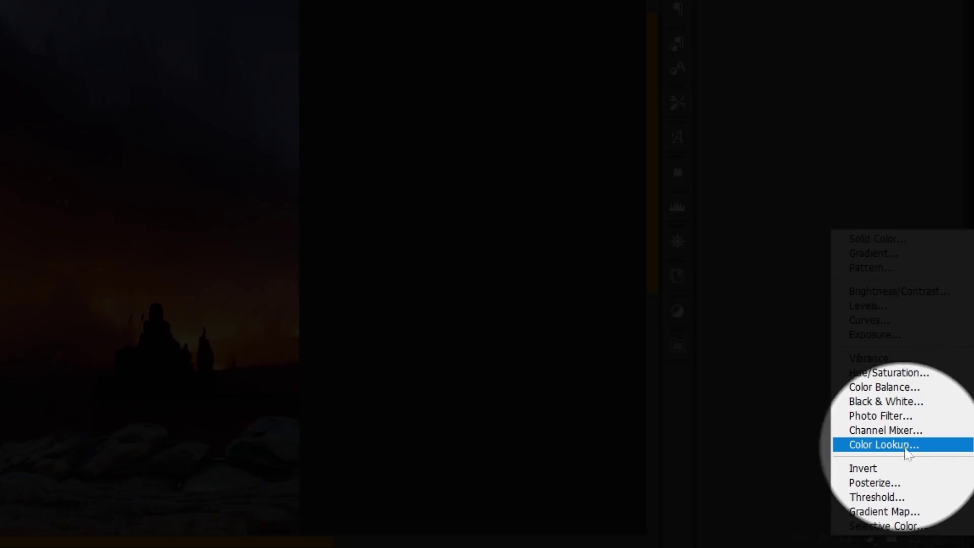
{"action": "left_click", "coordinate": [883, 445]}
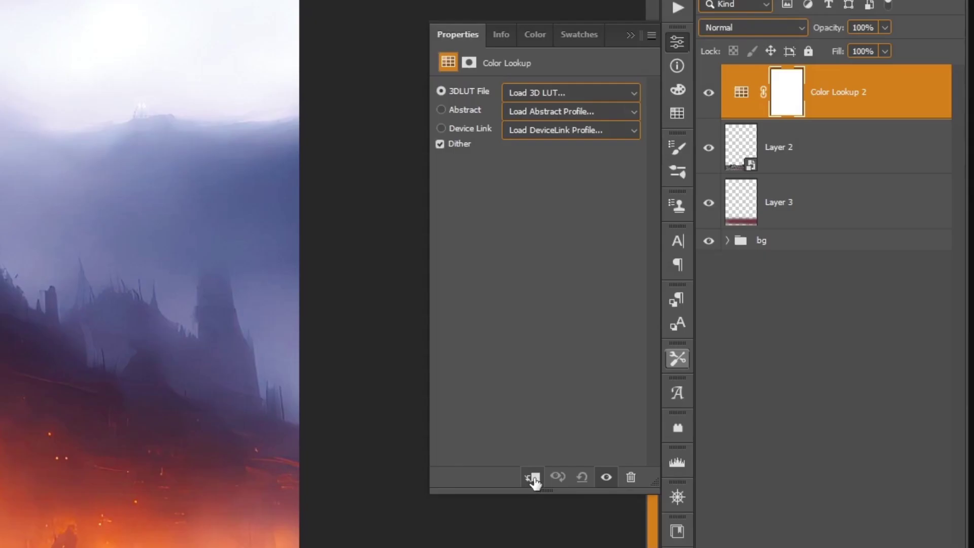
{"action": "left_click", "coordinate": [532, 478]}
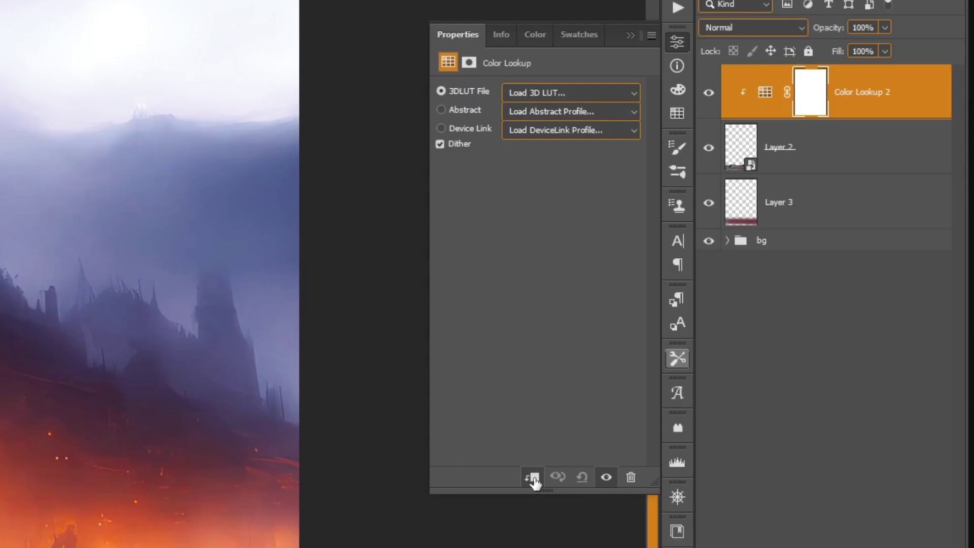
{"action": "left_click", "coordinate": [538, 91]}
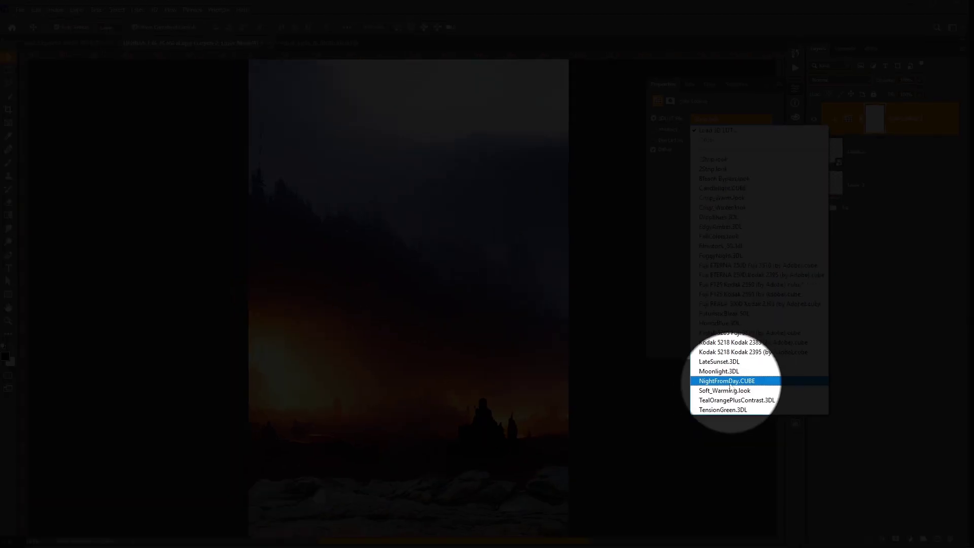
{"action": "left_click", "coordinate": [729, 383]}
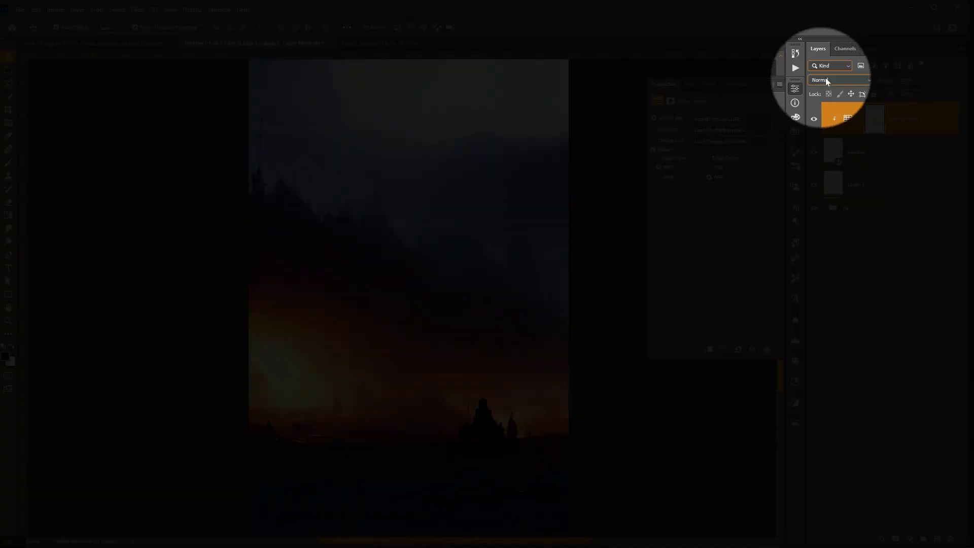
{"action": "left_click", "coordinate": [840, 79]}
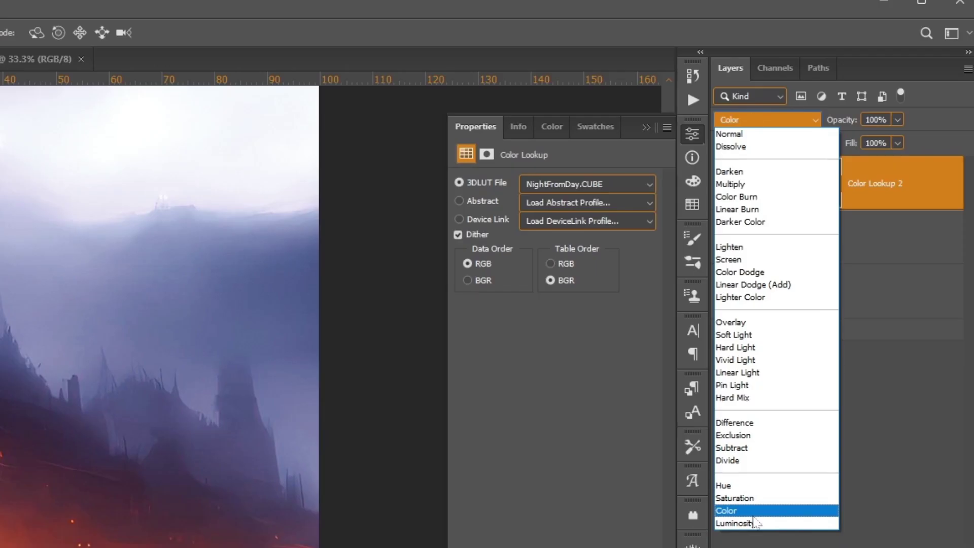
{"action": "left_click", "coordinate": [733, 523]}
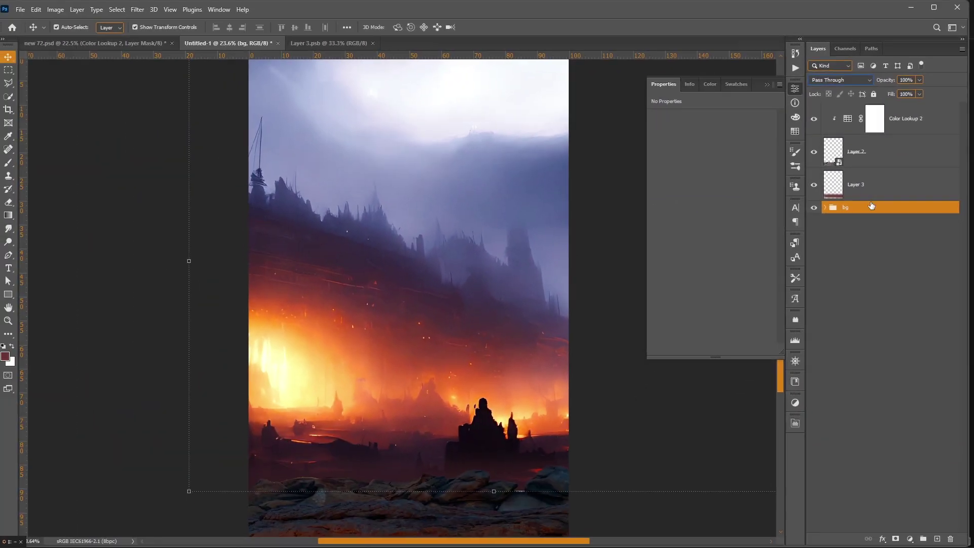
{"action": "left_click", "coordinate": [869, 252]}
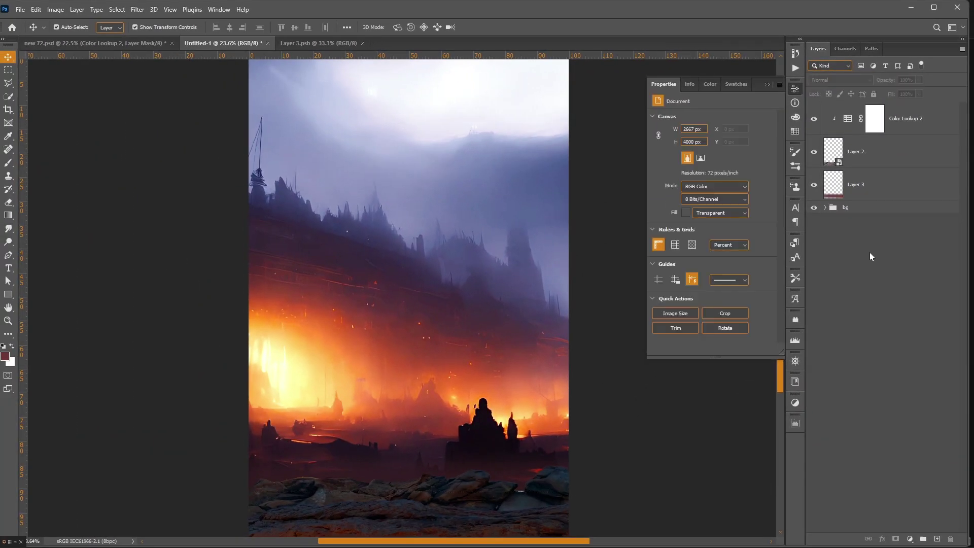
{"action": "left_click", "coordinate": [795, 91]}
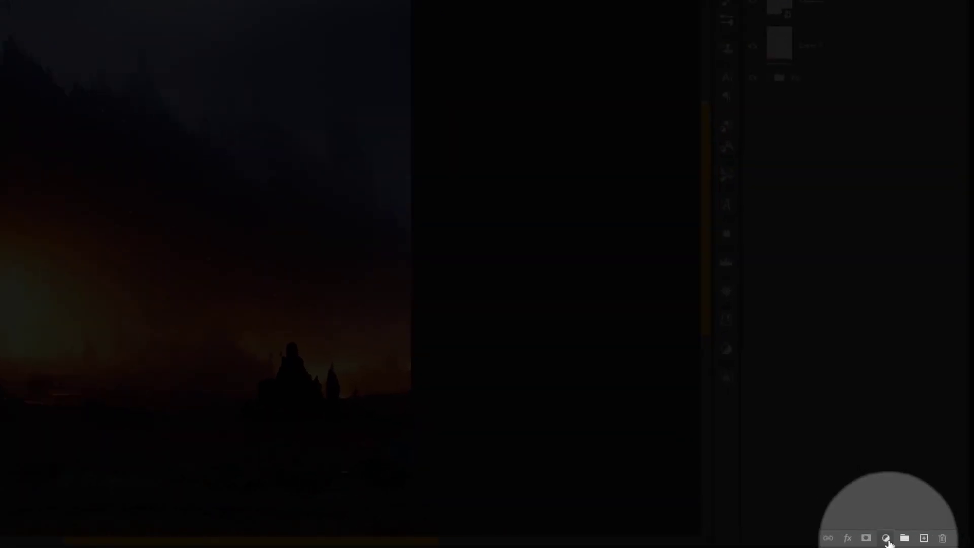
Step: Add a Vibrance adjustment with vibrance +100 and saturation -100
{"action": "left_click", "coordinate": [910, 538]}
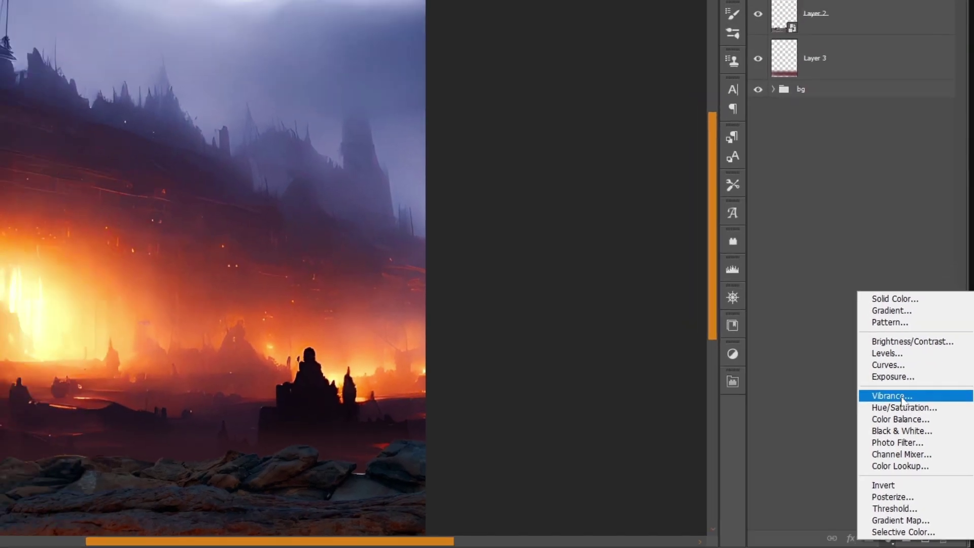
{"action": "left_click", "coordinate": [903, 395]}
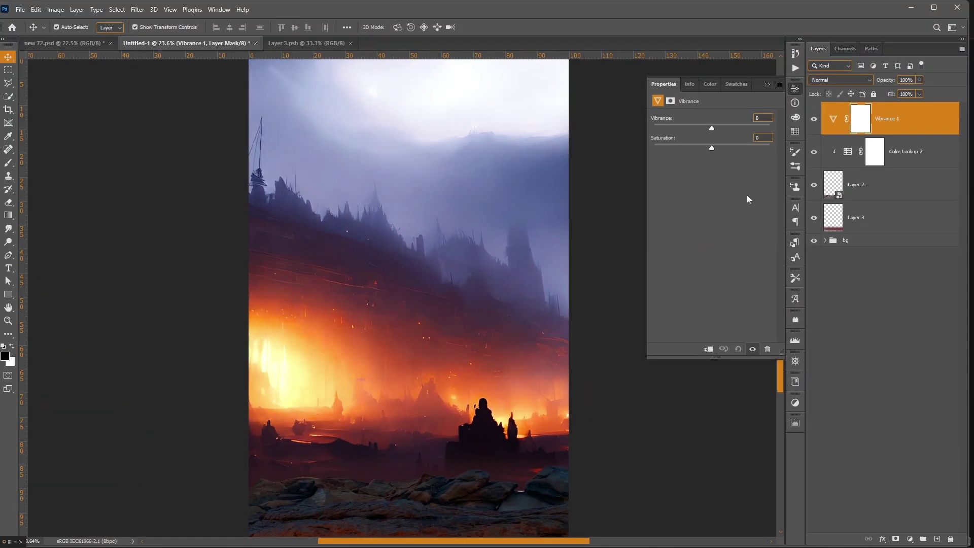
{"action": "left_click_drag", "start_coordinate": [710, 130], "coordinate": [769, 128]}
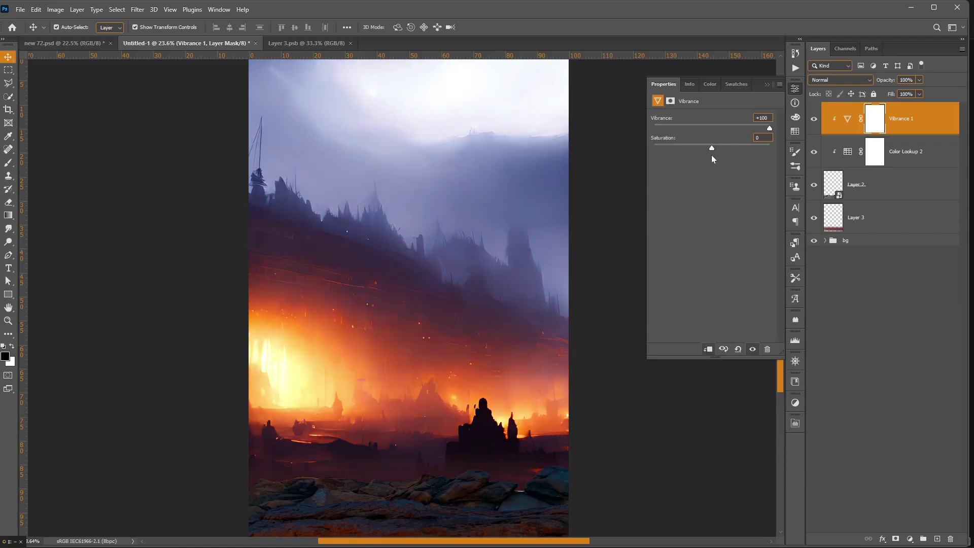
{"action": "left_click_drag", "start_coordinate": [709, 149], "coordinate": [624, 153]}
{"action": "left_click", "coordinate": [766, 85]}
{"action": "left_click", "coordinate": [866, 300]}
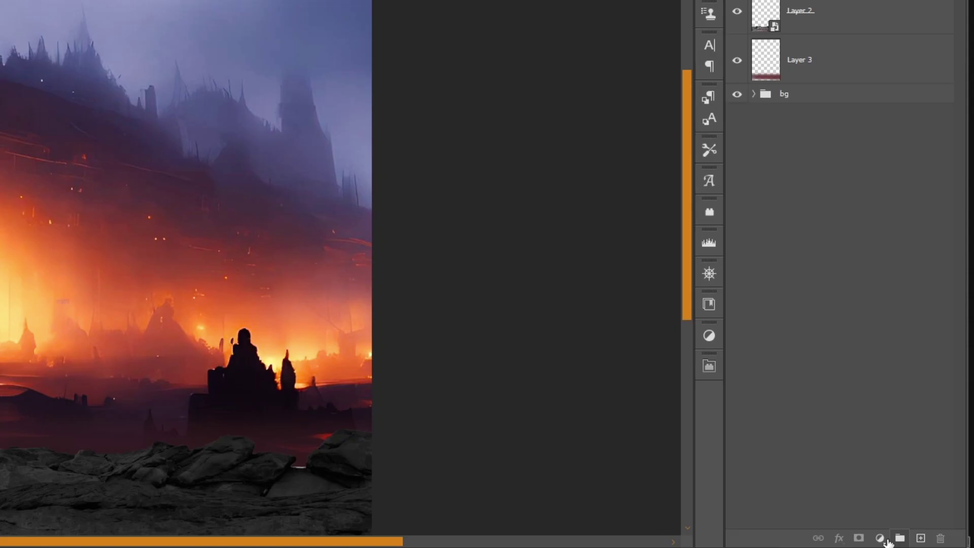
{"action": "left_click", "coordinate": [910, 539]}
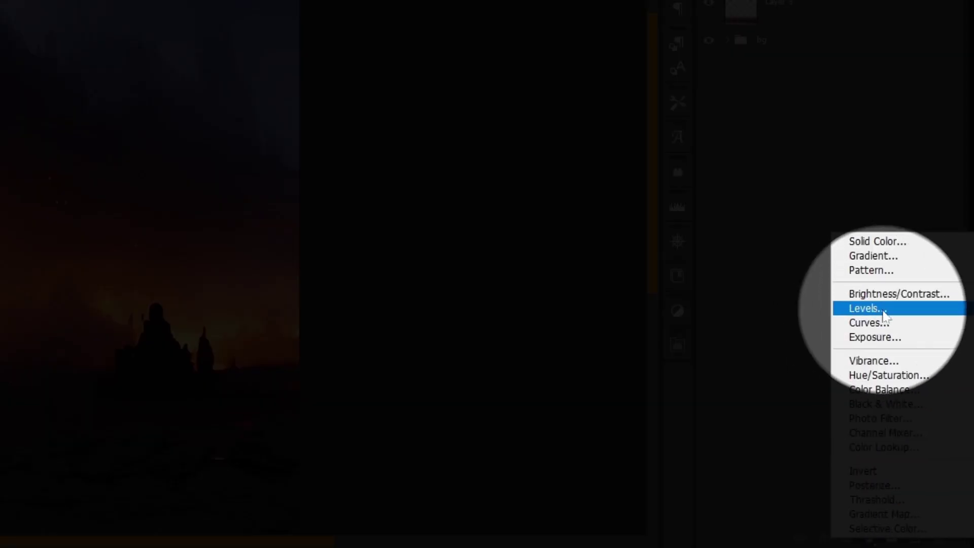
Step: Add a Levels adjustment with the output white level lowered to darken the city
{"action": "left_click", "coordinate": [872, 309]}
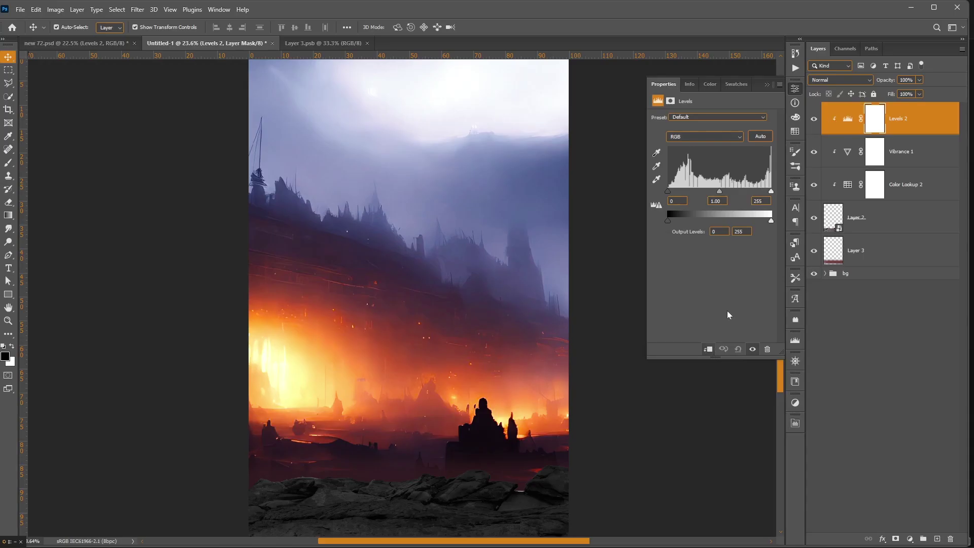
{"action": "left_click_drag", "start_coordinate": [756, 224], "coordinate": [721, 223]}
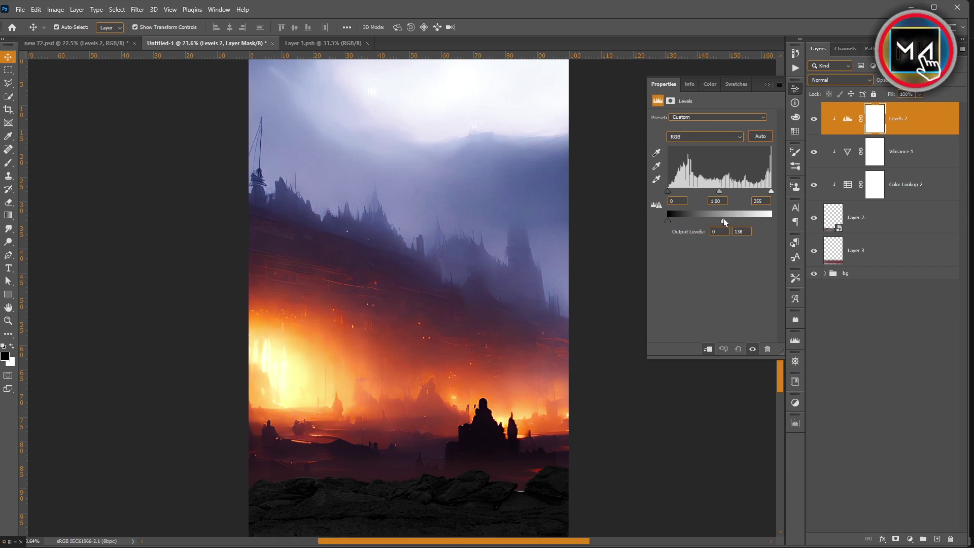
{"action": "left_click", "coordinate": [865, 343]}
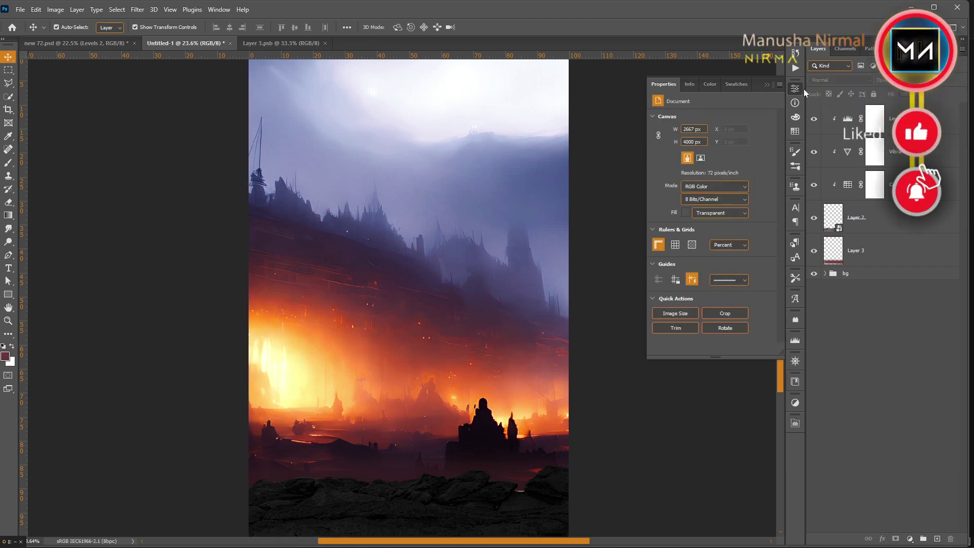
{"action": "left_click", "coordinate": [767, 85]}
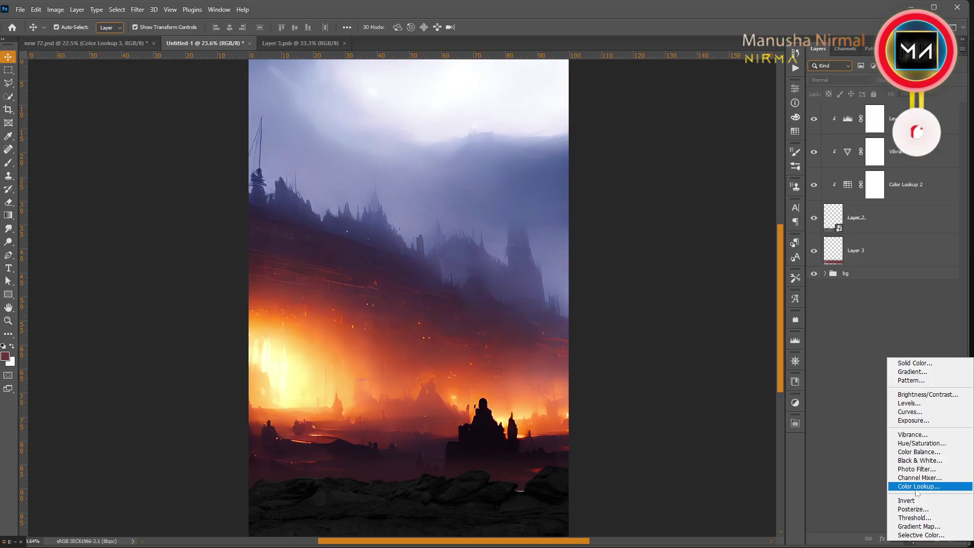
Step: Add a Color Lookup with the Kodak 5218 Kodak 2383 LUT at about 65% opacity
{"action": "left_click", "coordinate": [921, 488]}
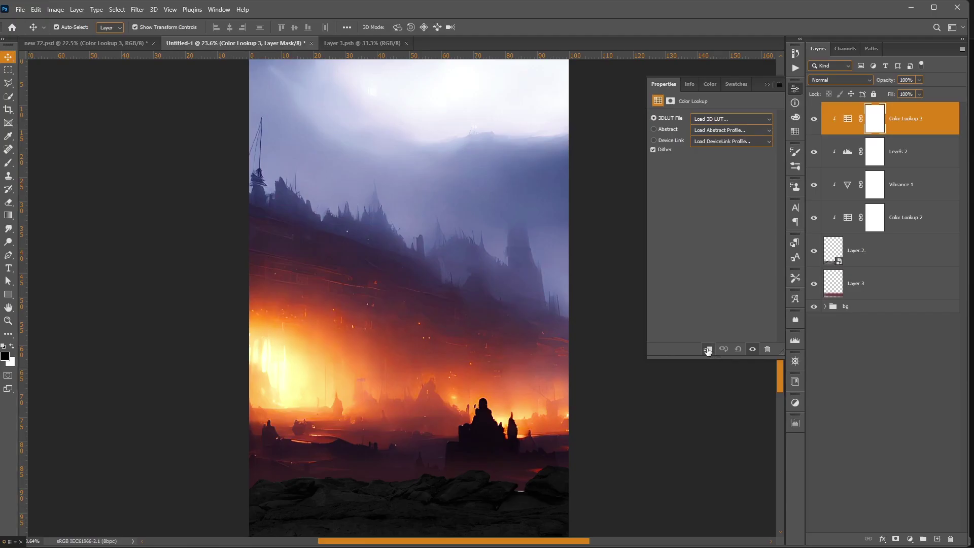
{"action": "left_click", "coordinate": [731, 118]}
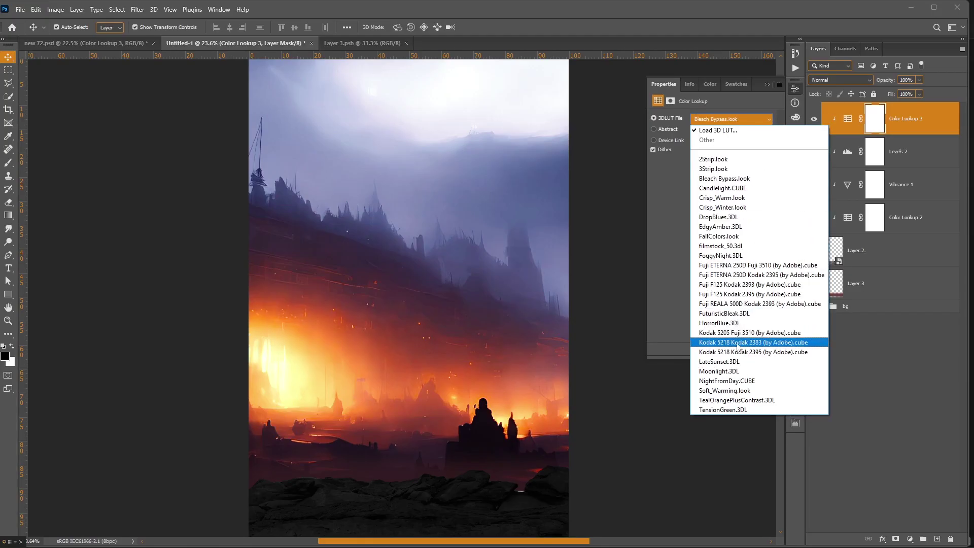
{"action": "left_click", "coordinate": [759, 344]}
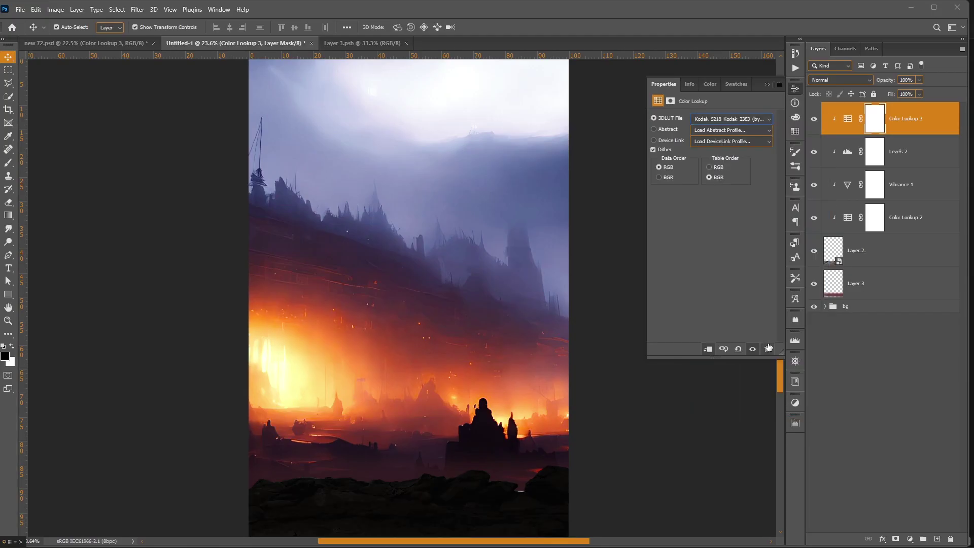
{"action": "left_click", "coordinate": [768, 85]}
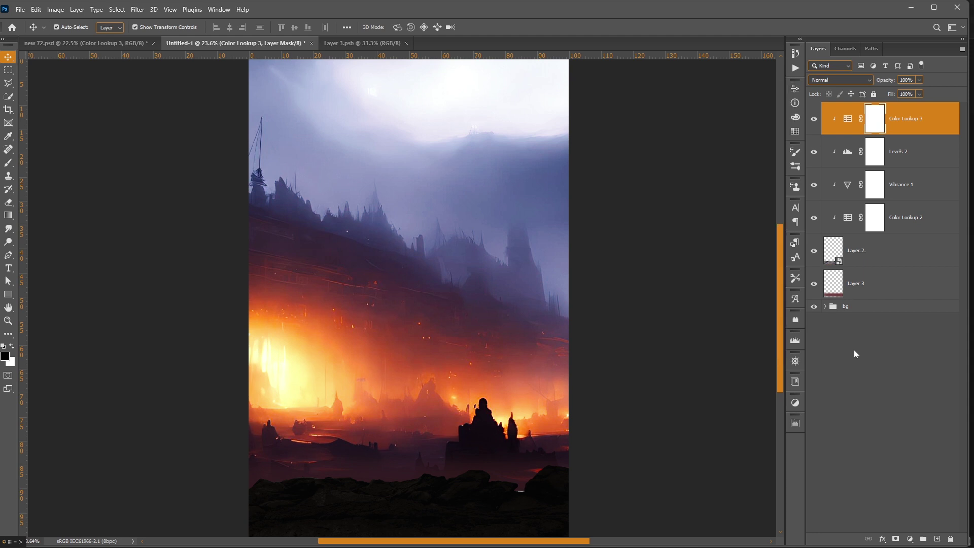
{"action": "left_click", "coordinate": [854, 349]}
{"action": "left_click", "coordinate": [873, 130]}
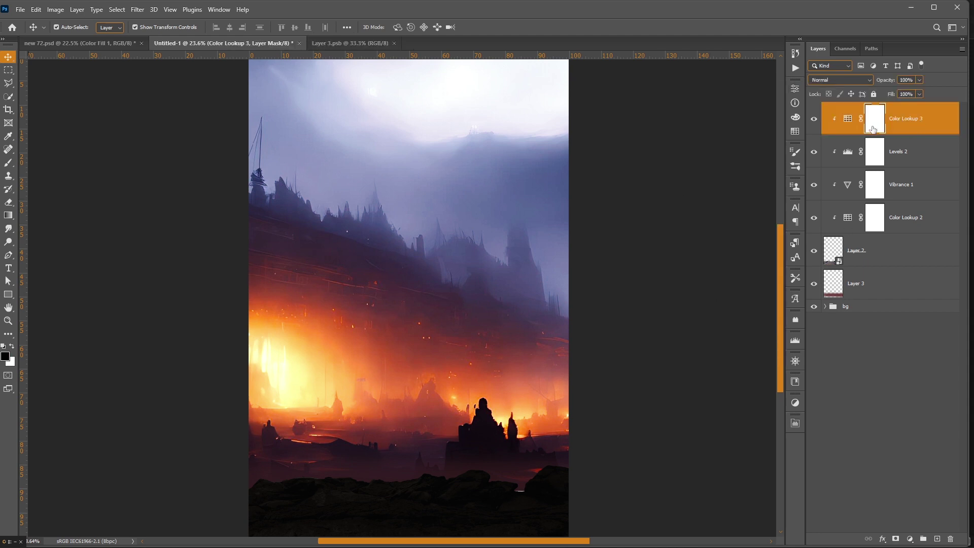
{"action": "type", "text": "76"}
{"action": "left_click_drag", "start_coordinate": [870, 81], "coordinate": [867, 81]}
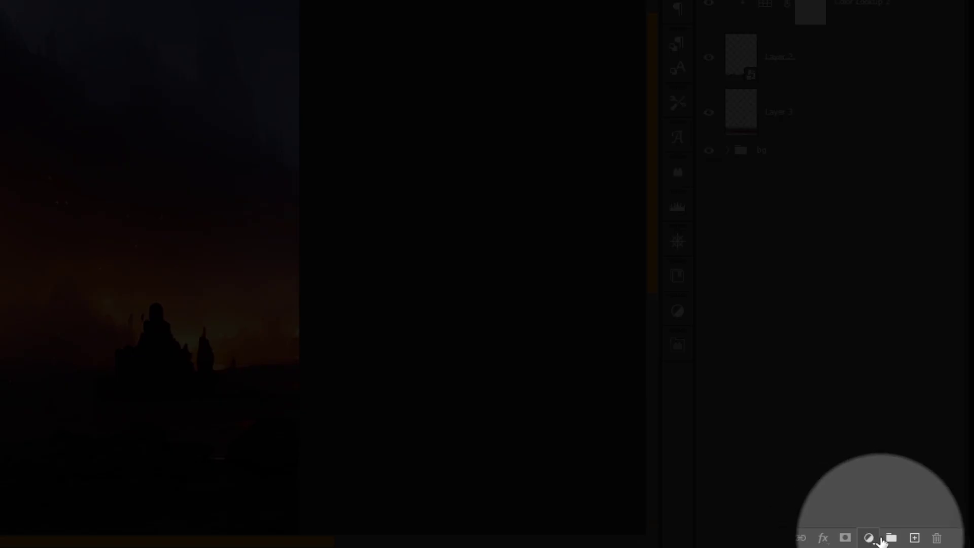
Step: Add a #ffa200 orange Solid Color fill layer in Soft Light blend mode
{"action": "left_click", "coordinate": [910, 539]}
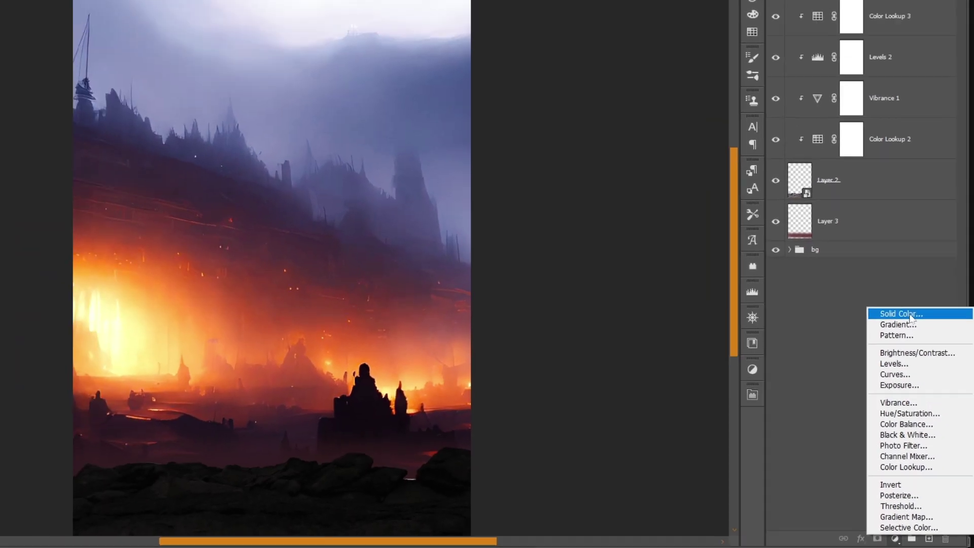
{"action": "left_click", "coordinate": [877, 235]}
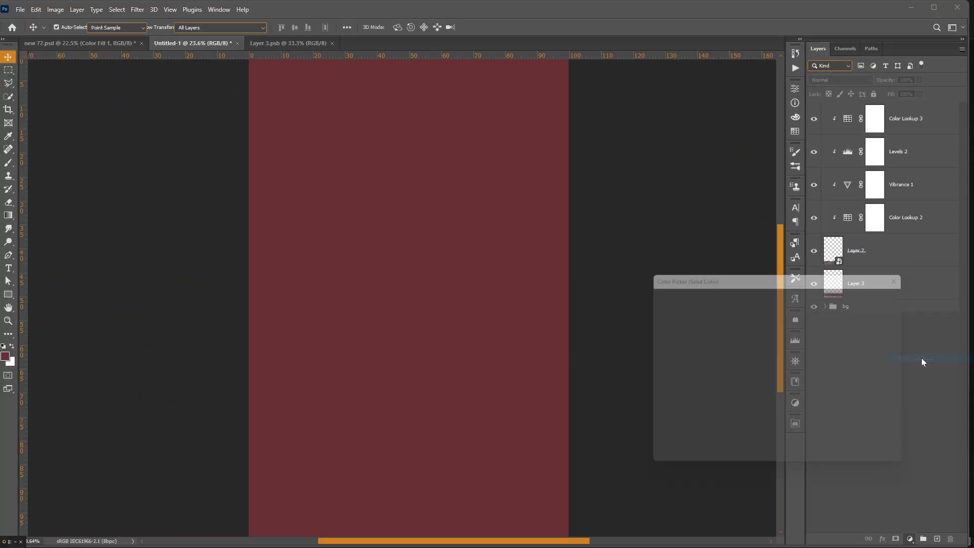
{"action": "type", "text": "ffa200"}
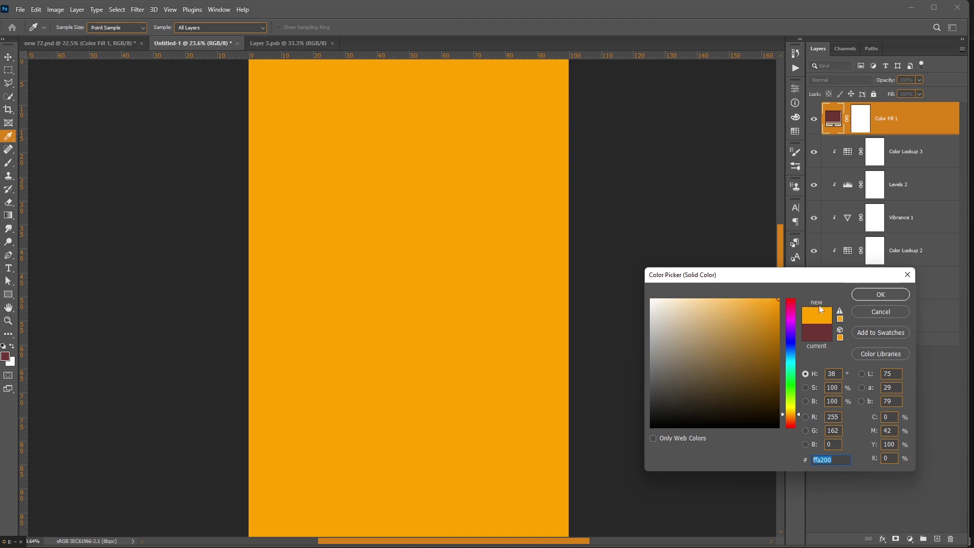
{"action": "left_click", "coordinate": [875, 297]}
{"action": "left_click", "coordinate": [841, 80]}
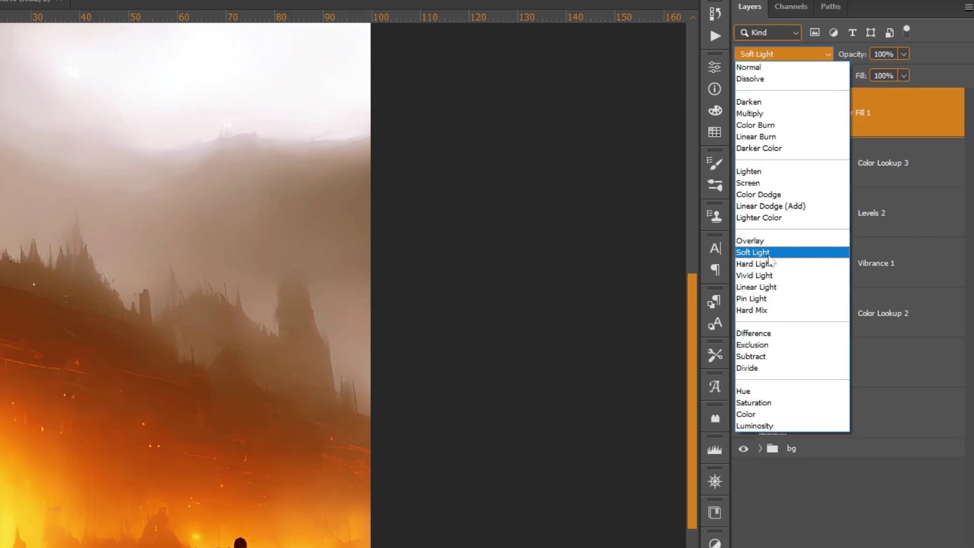
{"action": "left_click", "coordinate": [772, 253]}
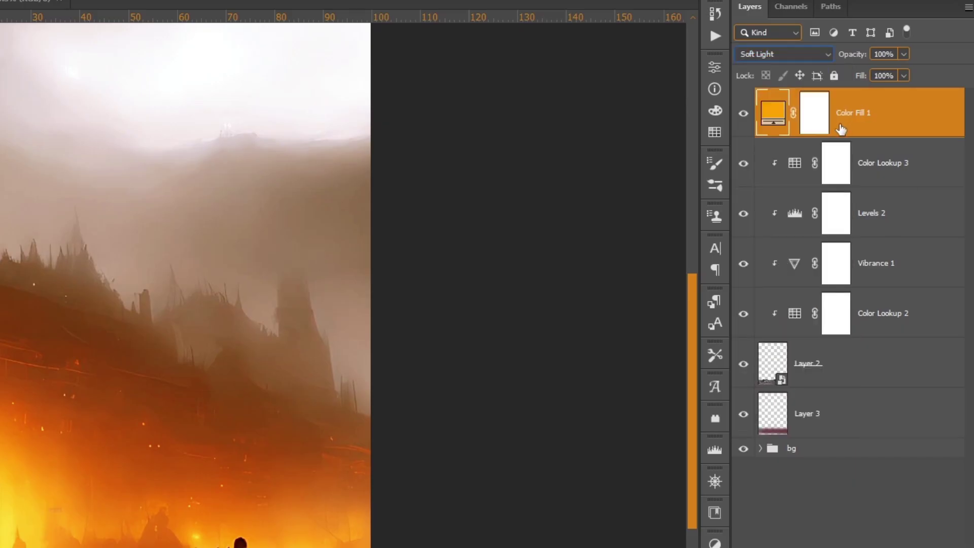
Step: Split the Underlying Layer black Blend If slider to 63 so the fill fades from dark tones
{"action": "right_click", "coordinate": [930, 128]}
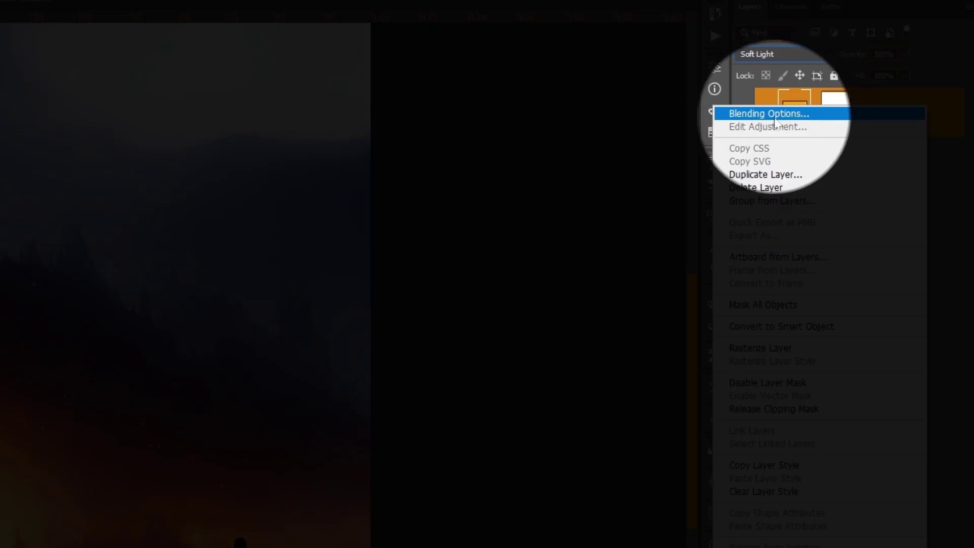
{"action": "left_click", "coordinate": [775, 116]}
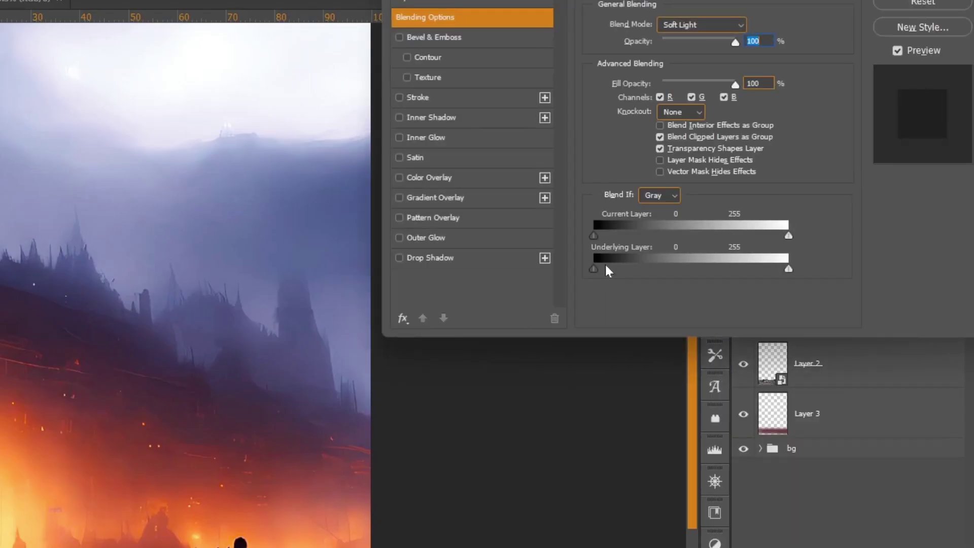
{"action": "left_click_drag", "start_coordinate": [594, 269], "coordinate": [642, 269]}
Step: Hide the orange fill with an inverted mask and set up a soft brush at 70% opacity, 68% flow
{"action": "key", "text": "Return"}
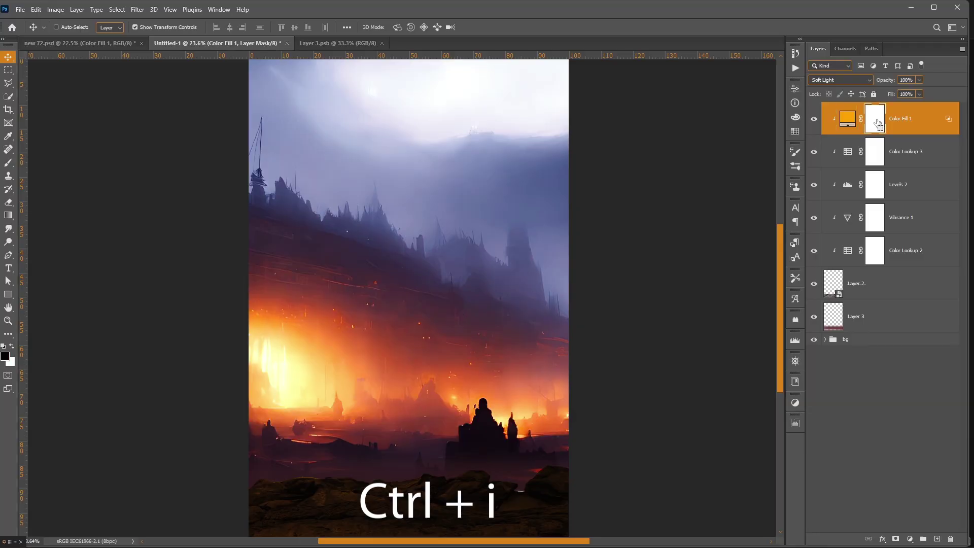
{"action": "key", "text": "ctrl+i"}
{"action": "right_click", "coordinate": [8, 162]}
{"action": "left_click", "coordinate": [51, 169]}
{"action": "right_click", "coordinate": [389, 217]}
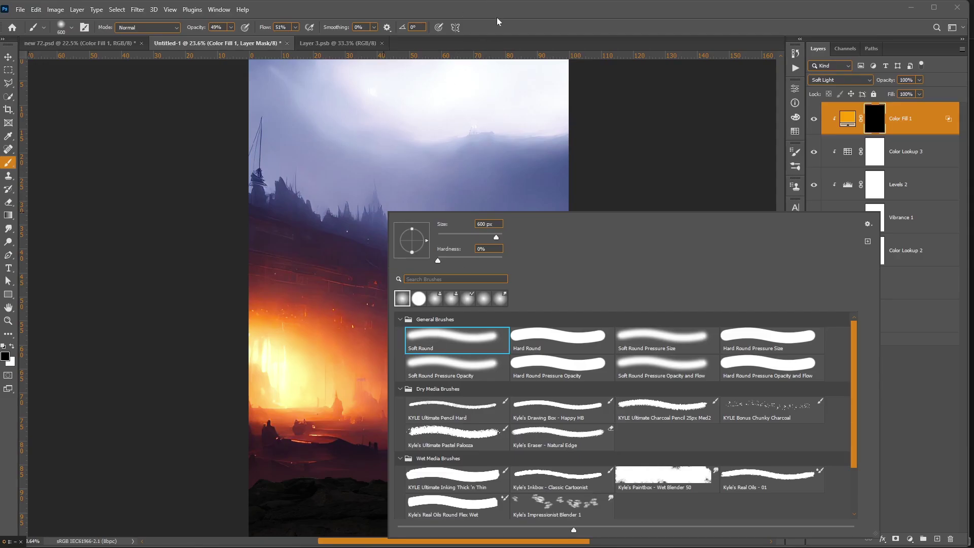
{"action": "left_click", "coordinate": [497, 19]}
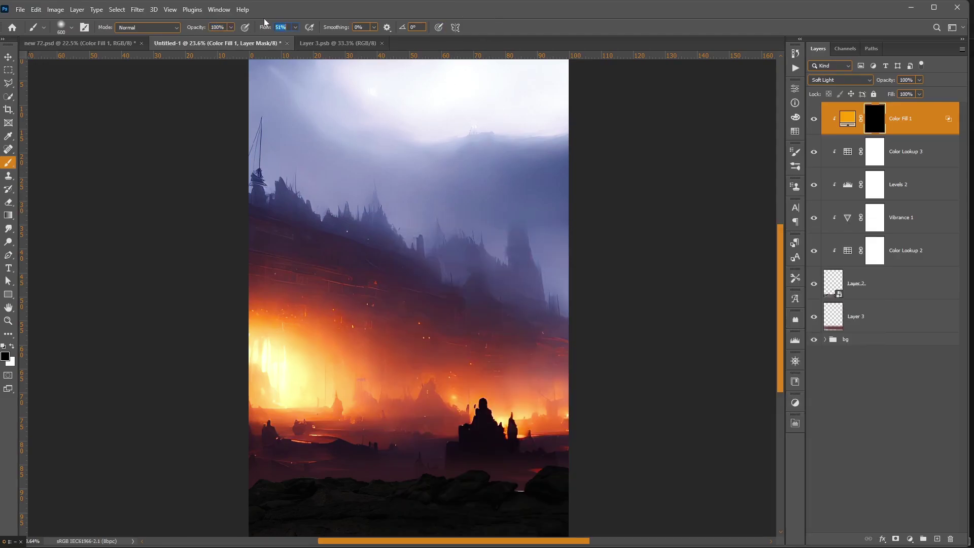
{"action": "left_click_drag", "start_coordinate": [189, 31], "coordinate": [196, 30]}
{"action": "left_click", "coordinate": [355, 406], "text": "alt"}
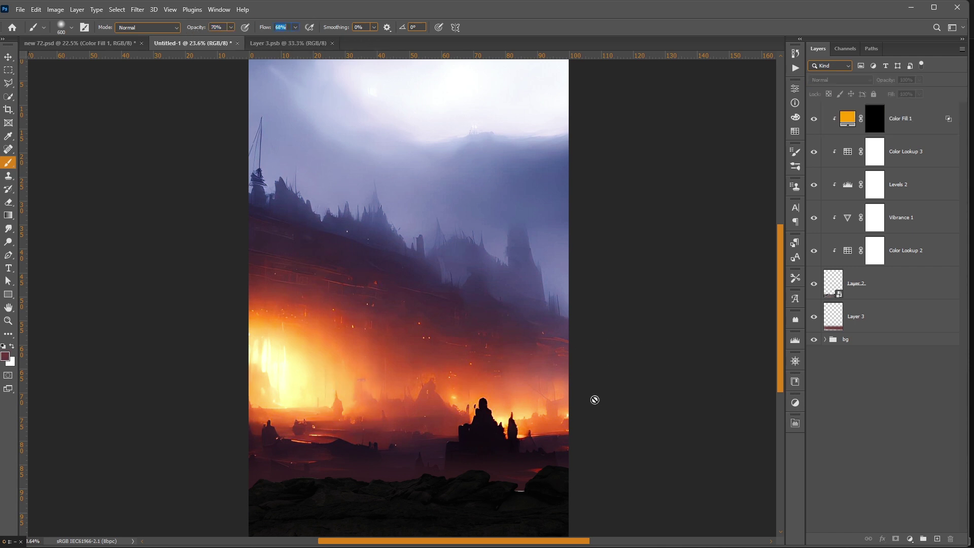
{"action": "left_click", "coordinate": [456, 211]}
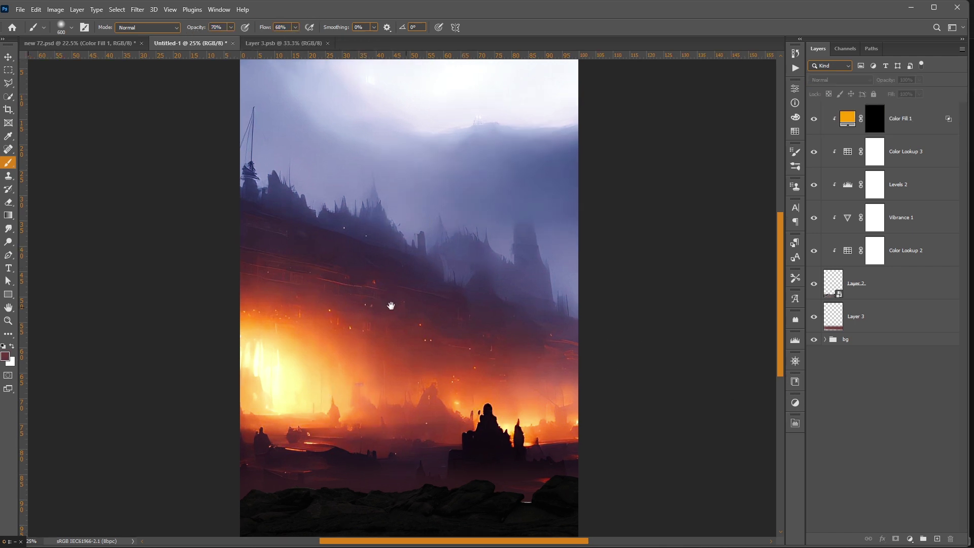
{"action": "scroll", "coordinate": [391, 304], "scroll_direction": "down", "scroll_amount": 3}
{"action": "scroll", "coordinate": [383, 337], "scroll_direction": "up", "scroll_amount": 3, "text": "alt"}
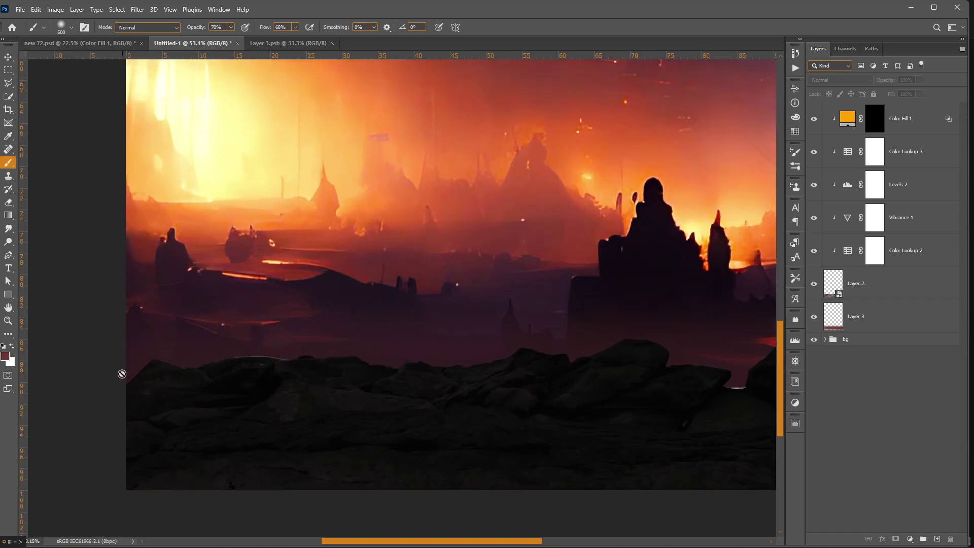
Step: Paint white on the Color Fill 1 mask along the rock top edges for a fiery rim glow
{"action": "left_click", "coordinate": [874, 128]}
{"action": "key", "text": "bracketleft"}
{"action": "key", "text": "bracketleft"}
{"action": "key", "text": "bracketleft"}
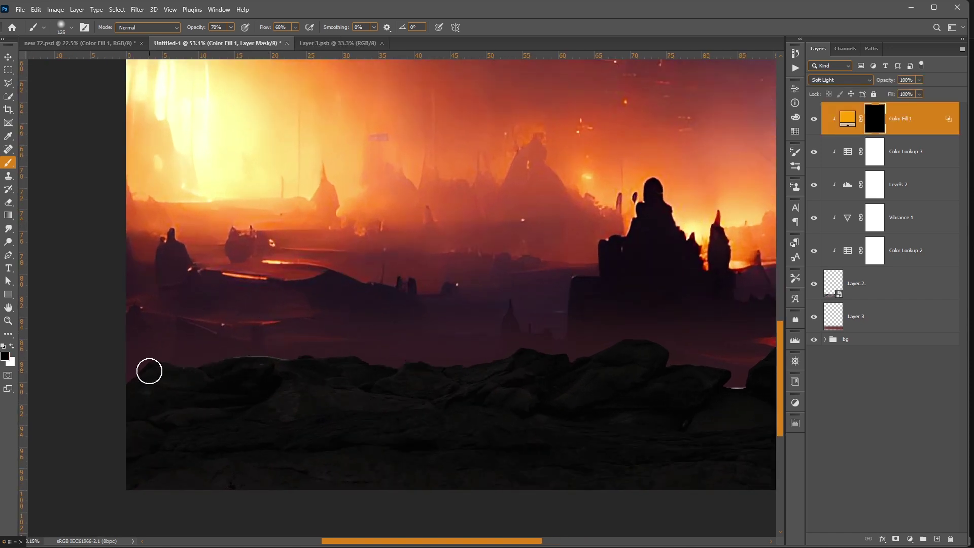
{"action": "scroll", "coordinate": [127, 376], "scroll_direction": "up", "scroll_amount": 3, "text": "alt"}
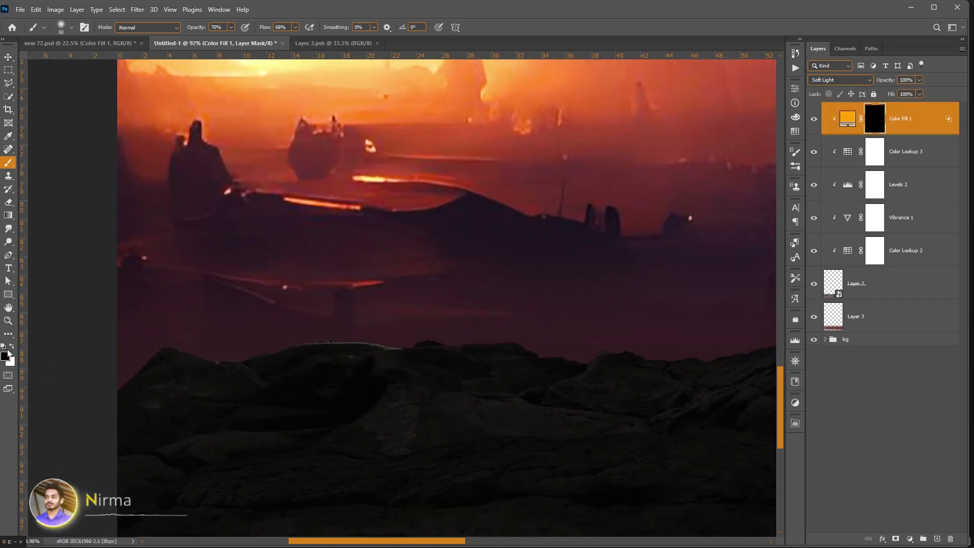
{"action": "key", "text": "x"}
{"action": "left_click_drag", "start_coordinate": [144, 350], "coordinate": [251, 354]}
{"action": "scroll", "coordinate": [358, 332], "scroll_direction": "down", "scroll_amount": 1, "text": "alt"}
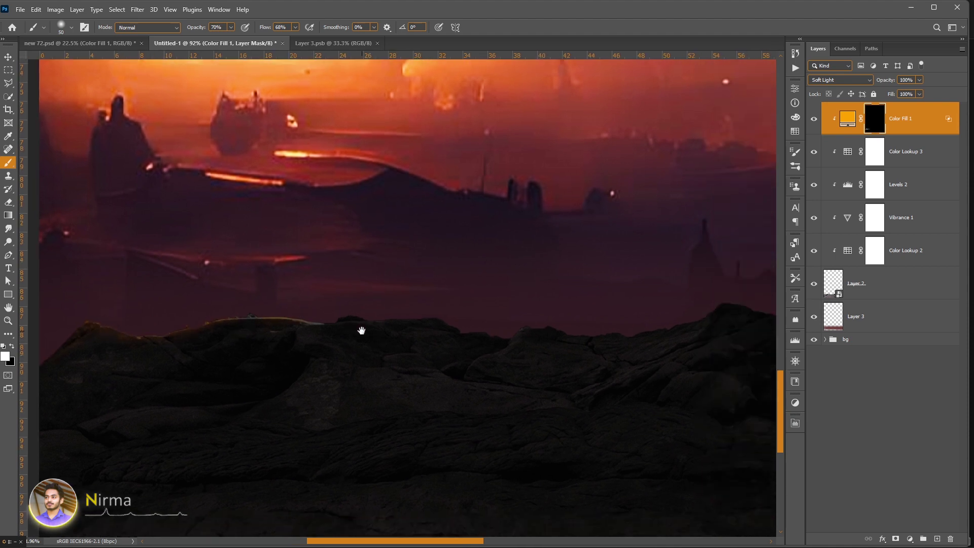
{"action": "scroll", "coordinate": [361, 329], "scroll_direction": "down", "scroll_amount": 2, "text": "alt"}
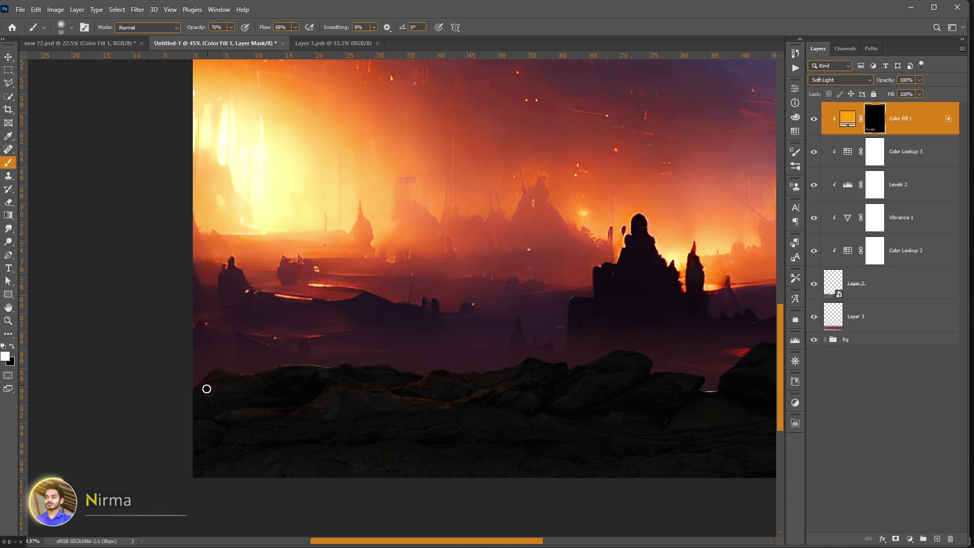
{"action": "scroll", "coordinate": [513, 370], "scroll_direction": "right", "scroll_amount": 3}
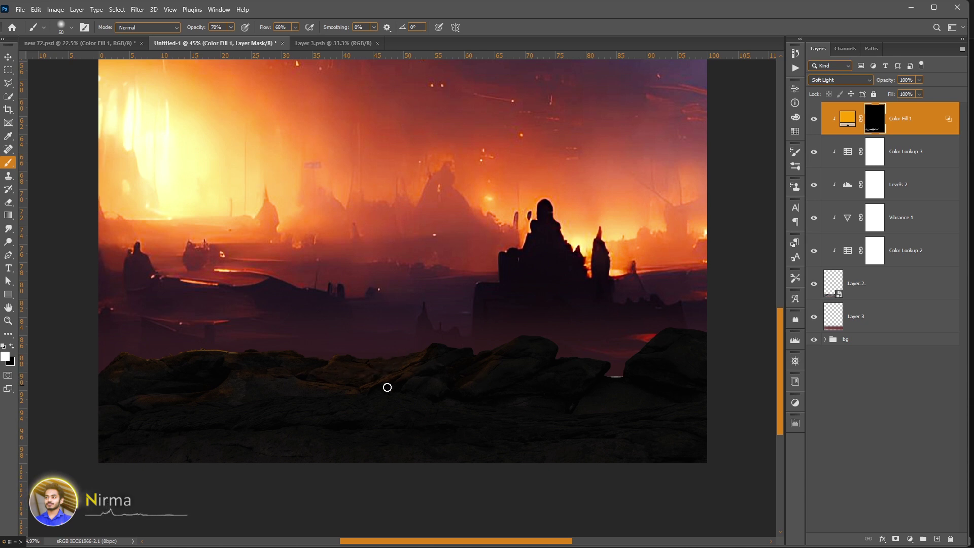
{"action": "scroll", "coordinate": [497, 361], "scroll_direction": "right", "scroll_amount": 4}
{"action": "scroll", "coordinate": [472, 342], "scroll_direction": "down", "scroll_amount": 1}
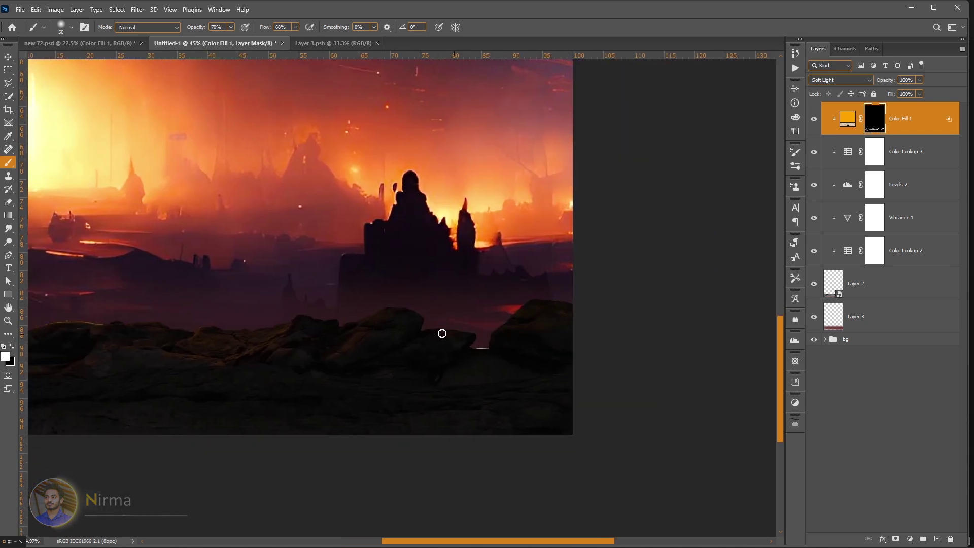
{"action": "scroll", "coordinate": [356, 354], "scroll_direction": "up", "scroll_amount": 1}
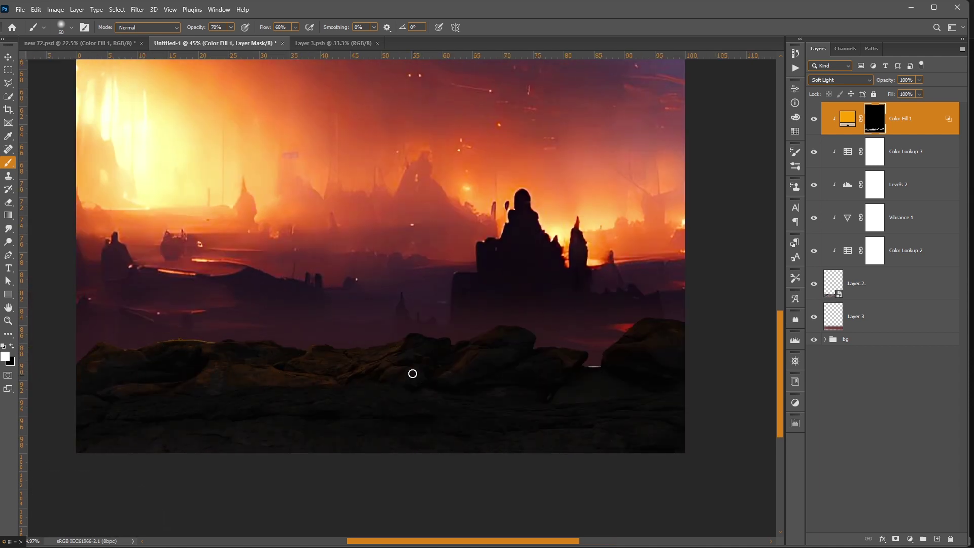
{"action": "scroll", "coordinate": [350, 369], "scroll_direction": "down", "scroll_amount": 1}
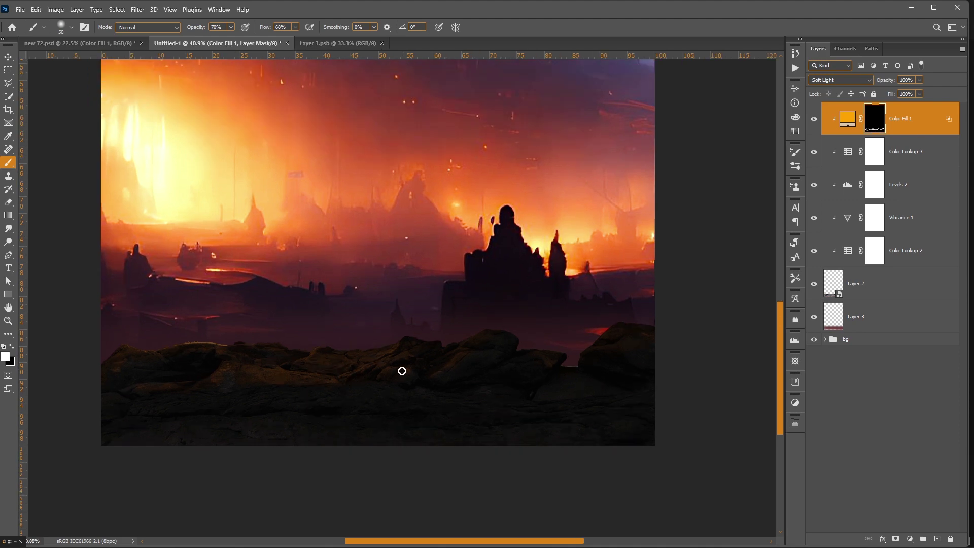
{"action": "scroll", "coordinate": [291, 335], "scroll_direction": "down", "scroll_amount": 3}
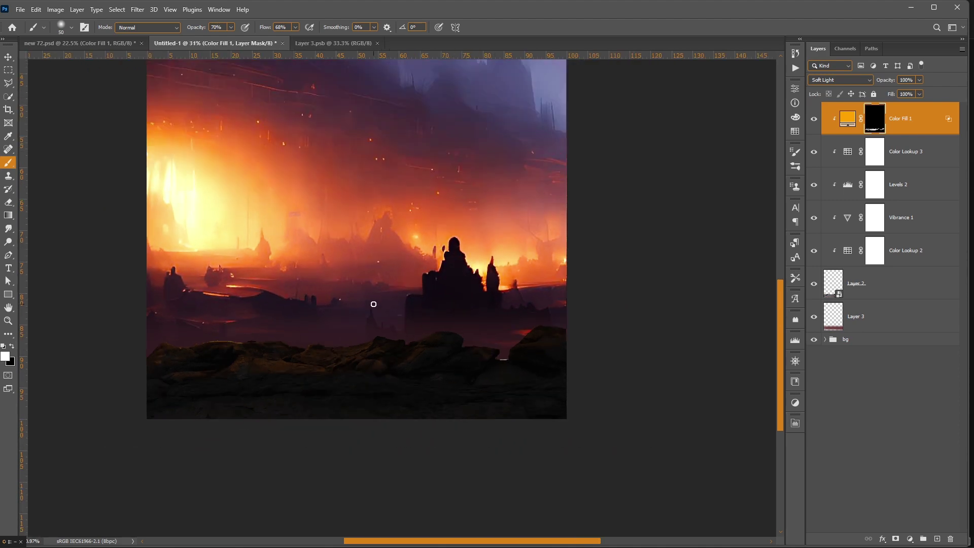
{"action": "scroll", "coordinate": [359, 433], "scroll_direction": "up", "scroll_amount": 2}
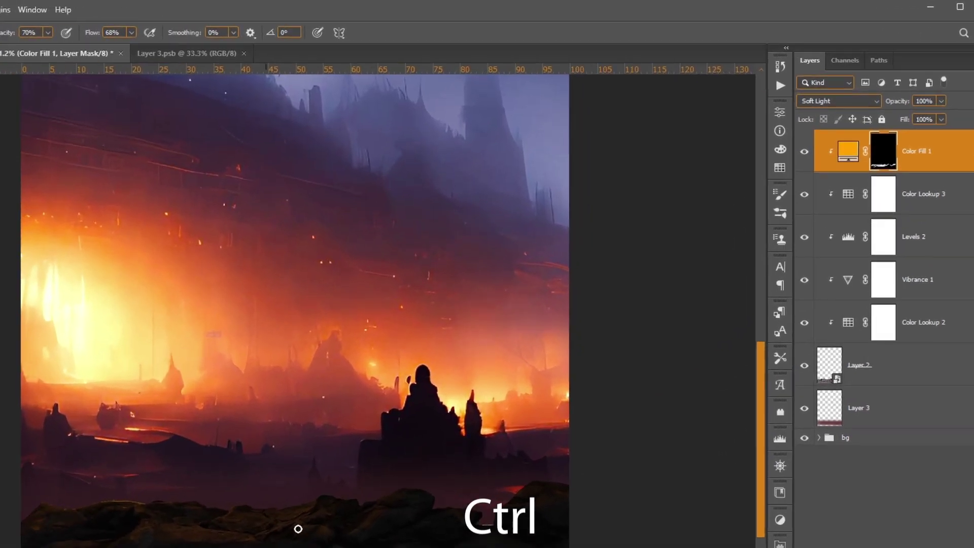
Step: Load the Color Fill 1 mask as a selection and add an Exposure layer at about +1.5, gamma 1.00
{"action": "left_click", "coordinate": [913, 157], "text": "ctrl"}
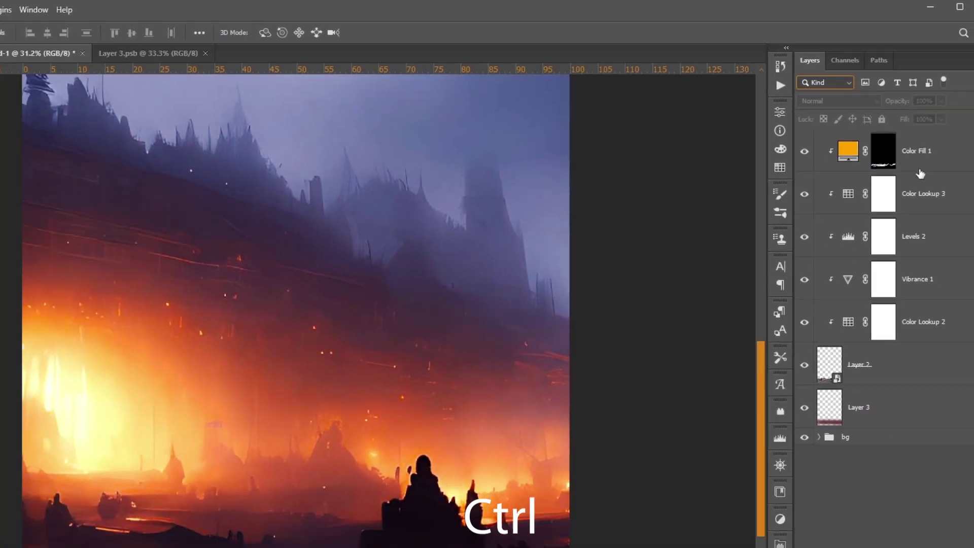
{"action": "left_click", "coordinate": [883, 151], "text": "ctrl"}
{"action": "left_click", "coordinate": [869, 538]}
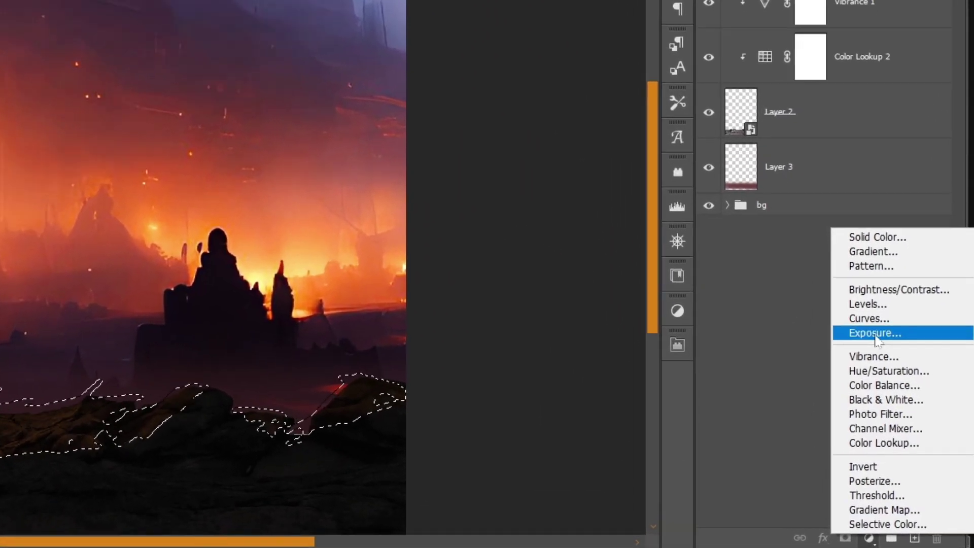
{"action": "left_click", "coordinate": [875, 335]}
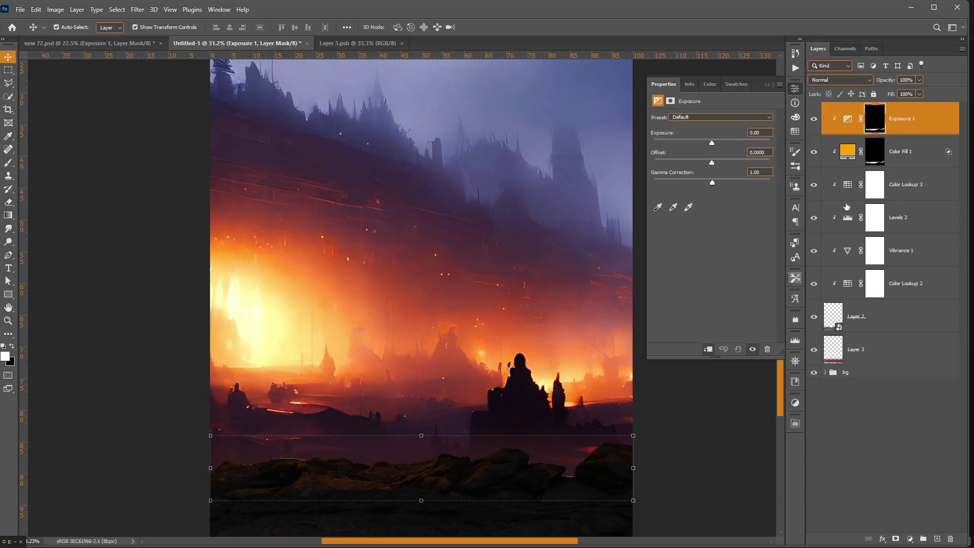
{"action": "mouse_move", "coordinate": [713, 145]}
{"action": "left_mouse_down"}
{"action": "mouse_move", "coordinate": [726, 143]}
{"action": "mouse_move", "coordinate": [711, 183]}
{"action": "left_mouse_up"}
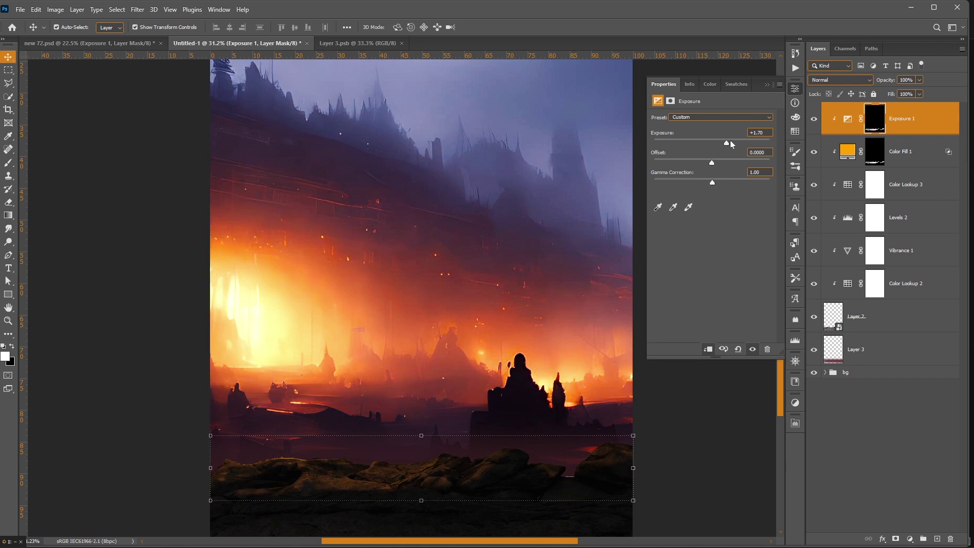
{"action": "left_click_drag", "start_coordinate": [730, 141], "coordinate": [726, 148]}
{"action": "left_click_drag", "start_coordinate": [712, 183], "coordinate": [713, 182]}
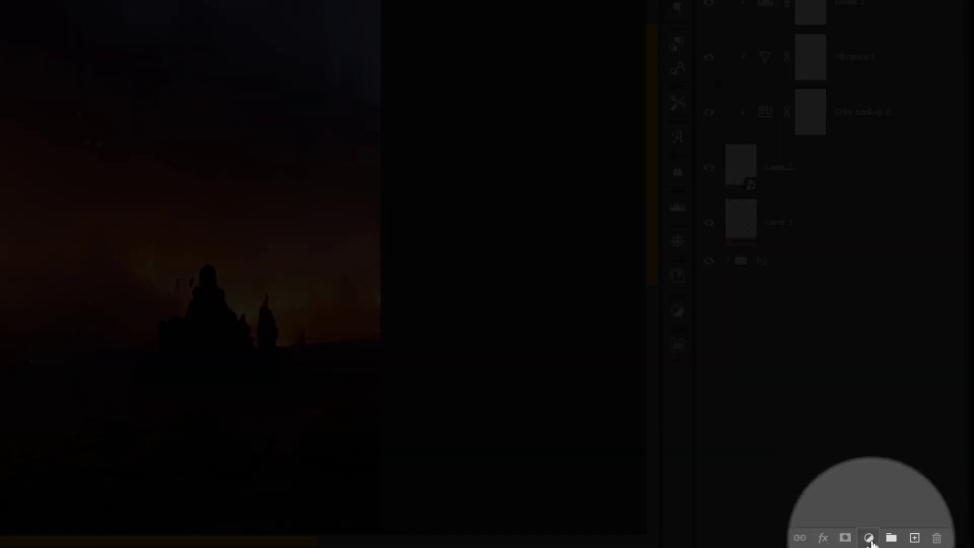
Step: Add a clipped bright red Solid Color fill in Linear Dodge (Add) with reduced fill
{"action": "left_click", "coordinate": [869, 538]}
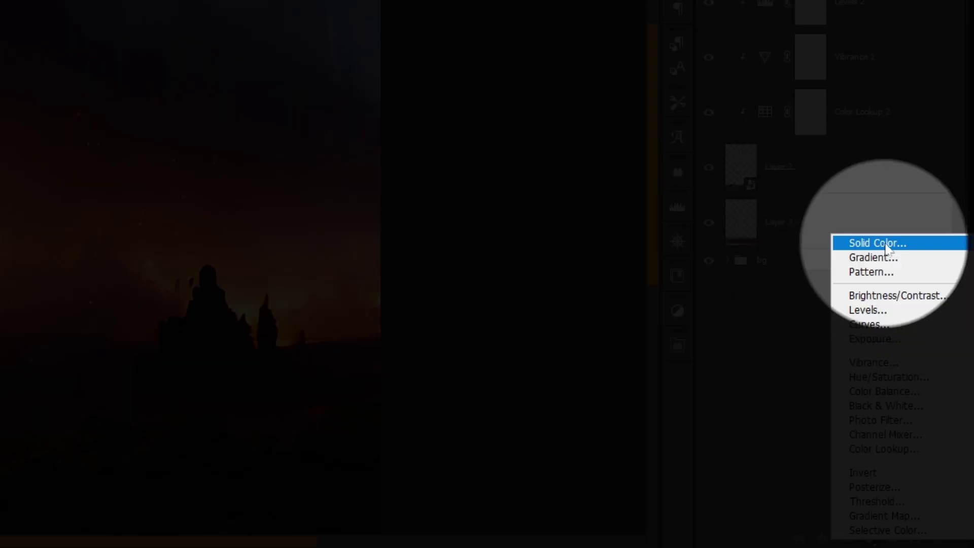
{"action": "left_click", "coordinate": [888, 245]}
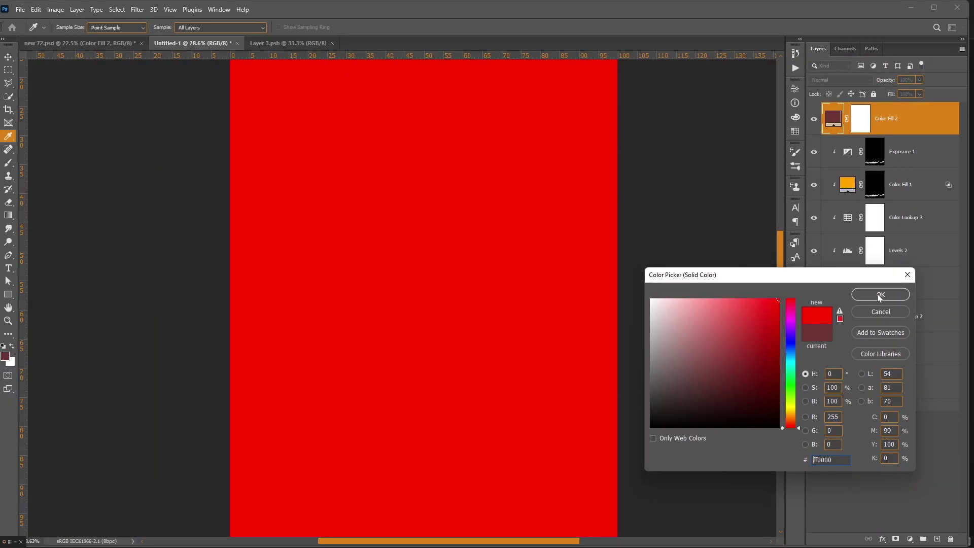
{"action": "left_click", "coordinate": [880, 290]}
{"action": "left_click", "coordinate": [840, 80]}
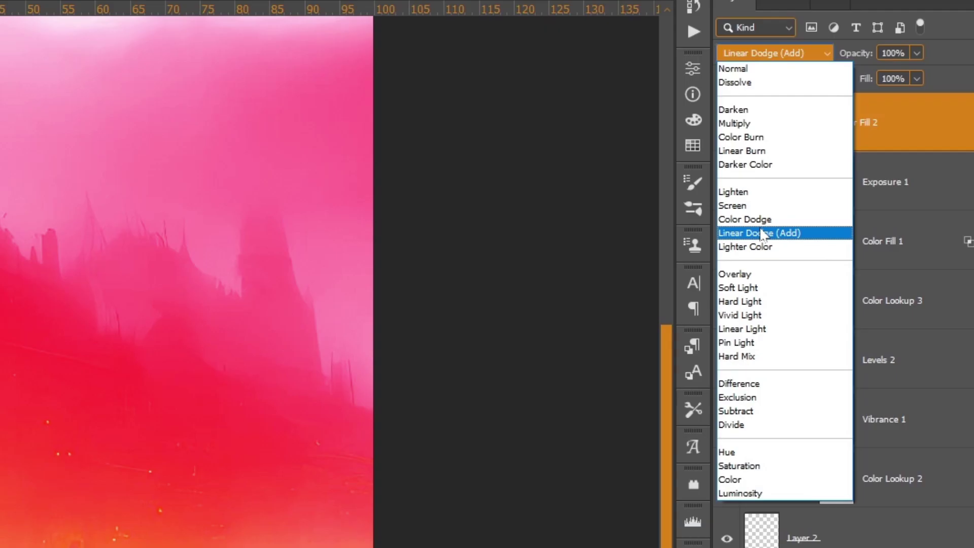
{"action": "left_click", "coordinate": [748, 233]}
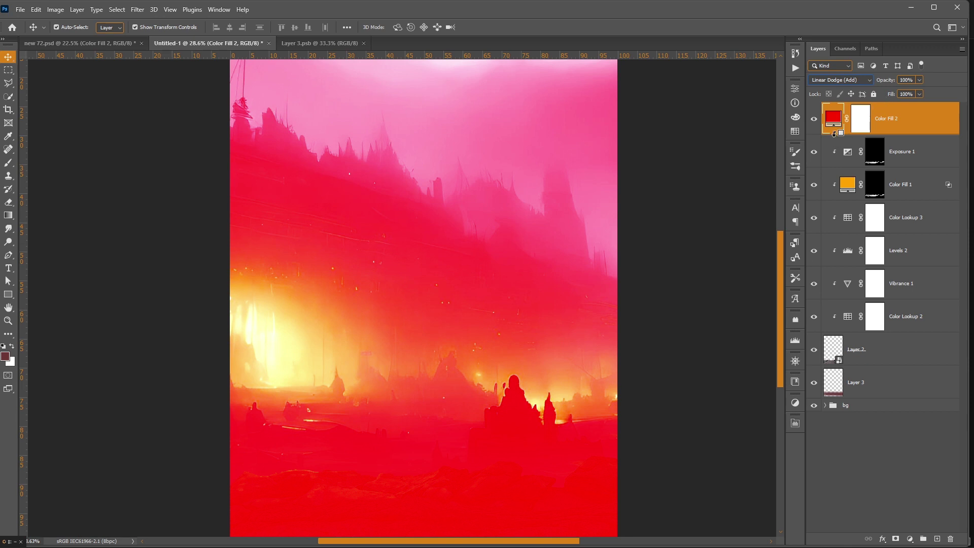
{"action": "left_click", "coordinate": [834, 135], "text": "alt"}
{"action": "mouse_move", "coordinate": [889, 94]}
{"action": "left_mouse_down"}
{"action": "mouse_move", "coordinate": [835, 105]}
{"action": "mouse_move", "coordinate": [892, 94]}
{"action": "left_mouse_up"}
Step: In Blending Options, set fill to 22% and limit the red to brighter underlying tones (59)
{"action": "right_click", "coordinate": [917, 123]}
{"action": "key", "text": "Escape"}
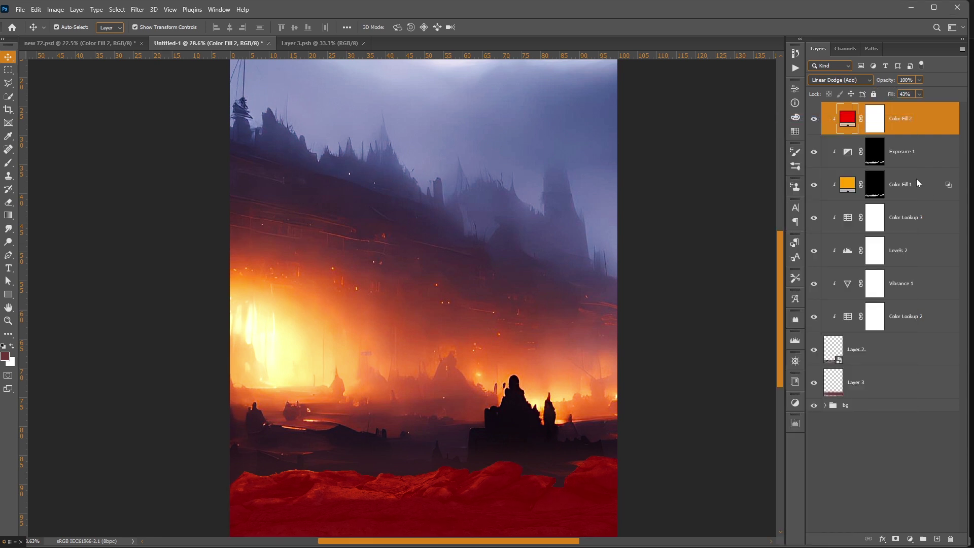
{"action": "double_click", "coordinate": [923, 122]}
{"action": "left_click_drag", "start_coordinate": [715, 222], "coordinate": [754, 221]}
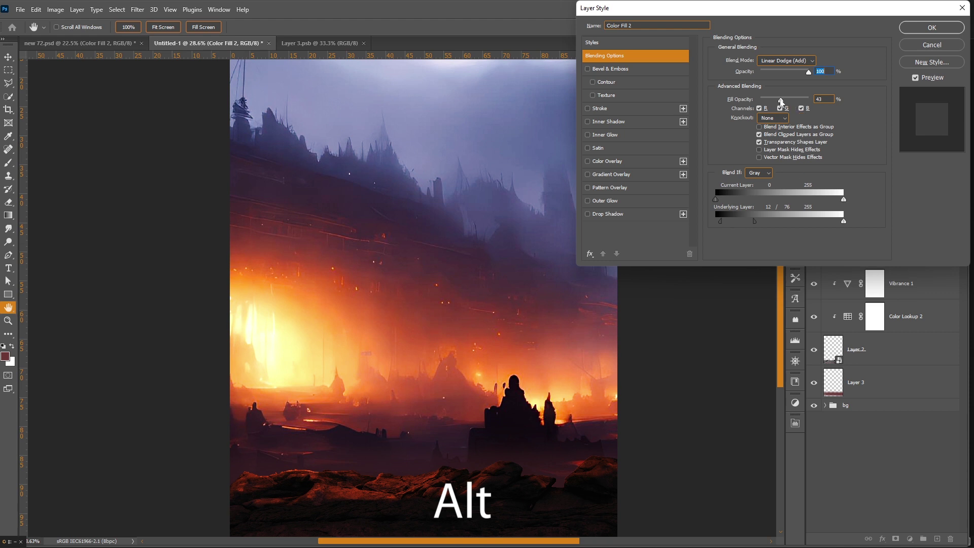
{"action": "left_click_drag", "start_coordinate": [782, 101], "coordinate": [772, 101]}
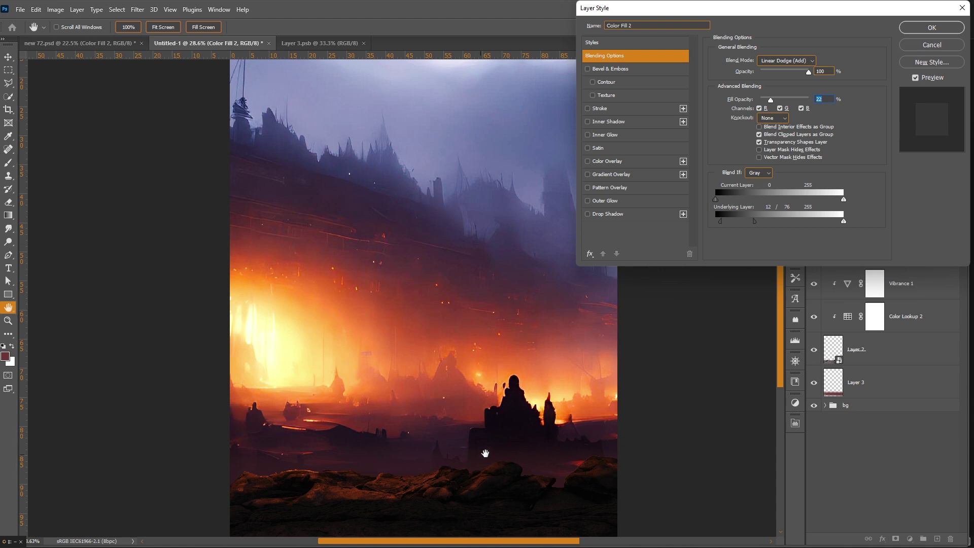
{"action": "left_click_drag", "start_coordinate": [756, 222], "coordinate": [746, 222]}
{"action": "left_click", "coordinate": [871, 452]}
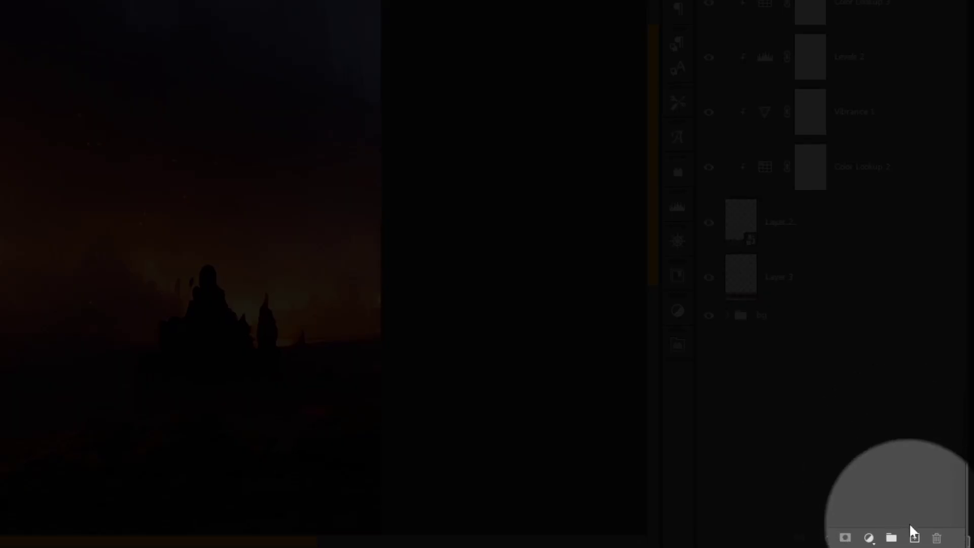
Step: Paint a soft dark haze over the foreground rocks on Layer 4 at lowered opacity, then open the woman image
{"action": "left_click", "coordinate": [914, 536]}
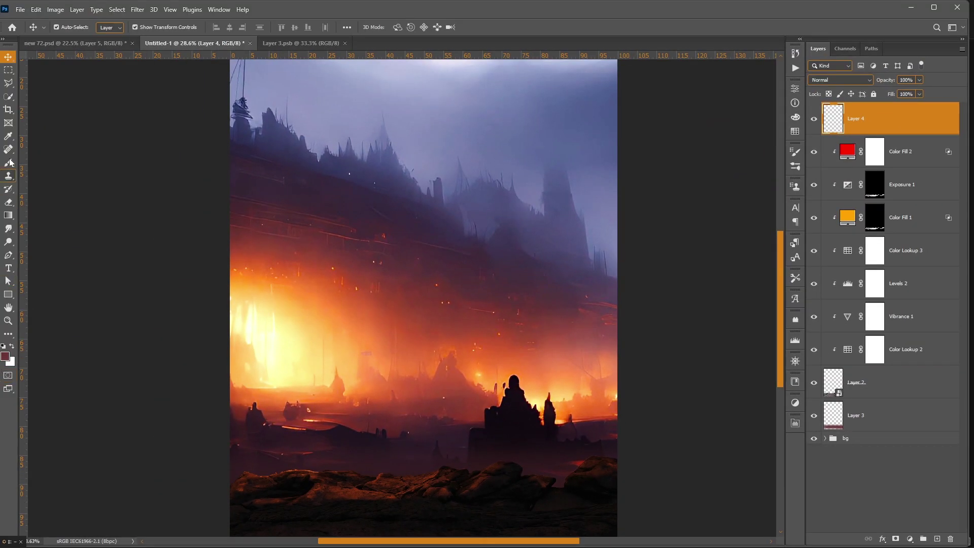
{"action": "left_click", "coordinate": [10, 162]}
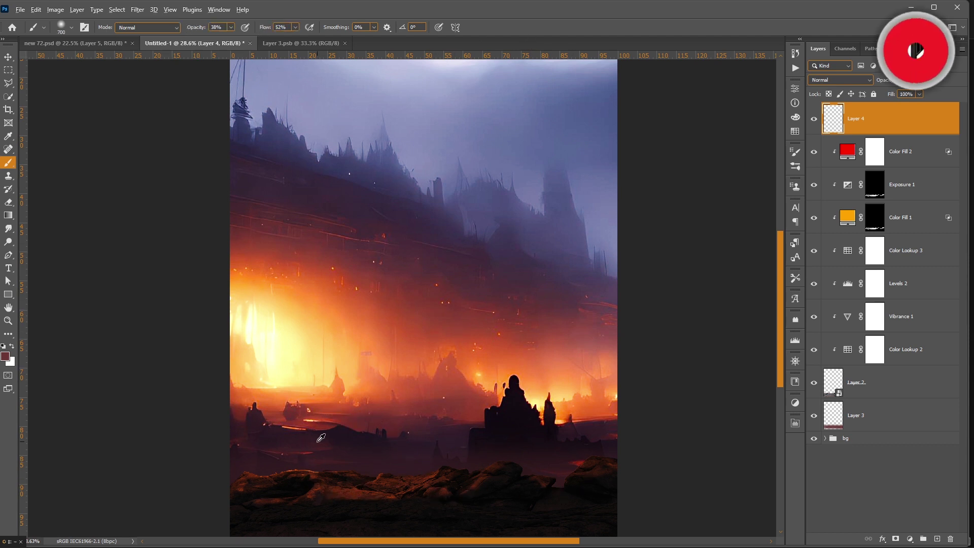
{"action": "key", "text": "bracketright"}
{"action": "key", "text": "bracketright"}
{"action": "key", "text": "bracketright"}
{"action": "mouse_move", "coordinate": [257, 476]}
{"action": "left_mouse_down"}
{"action": "mouse_move", "coordinate": [262, 443]}
{"action": "mouse_move", "coordinate": [615, 470]}
{"action": "left_mouse_up"}
{"action": "key", "text": "bracketright"}
{"action": "key", "text": "bracketright"}
{"action": "key", "text": "bracketright"}
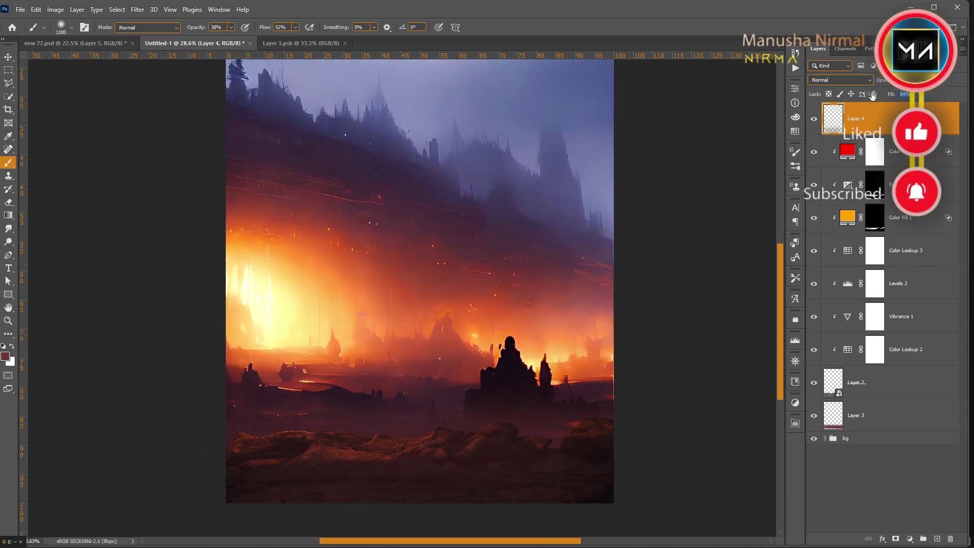
{"action": "key", "text": "bracketleft"}
{"action": "key", "text": "bracketleft"}
{"action": "key", "text": "bracketleft"}
{"action": "key", "text": "bracketleft"}
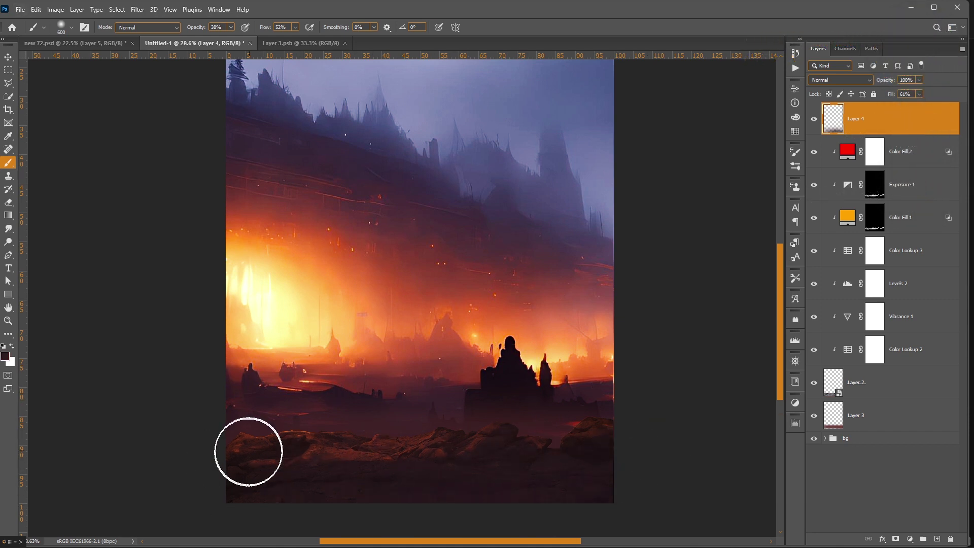
{"action": "left_click_drag", "start_coordinate": [883, 81], "coordinate": [868, 81]}
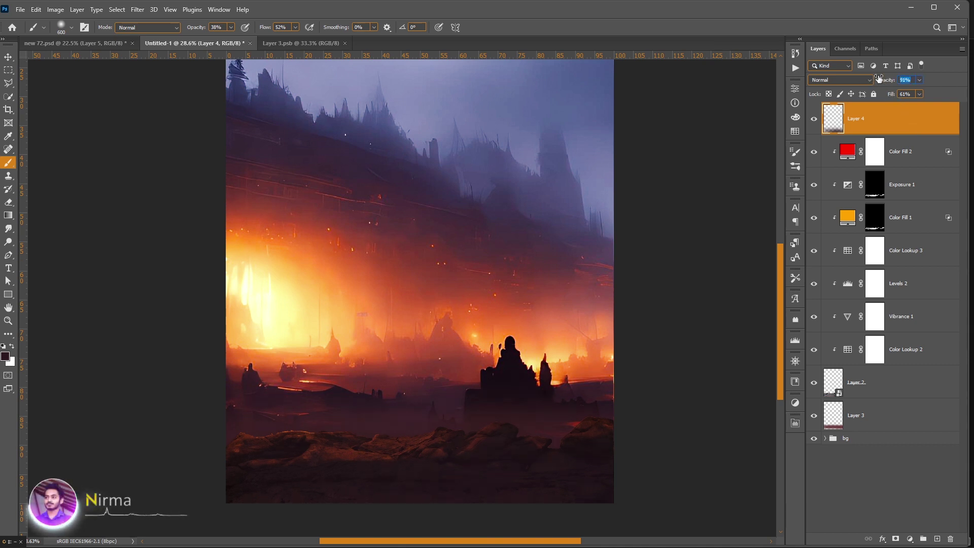
{"action": "left_click", "coordinate": [491, 538]}
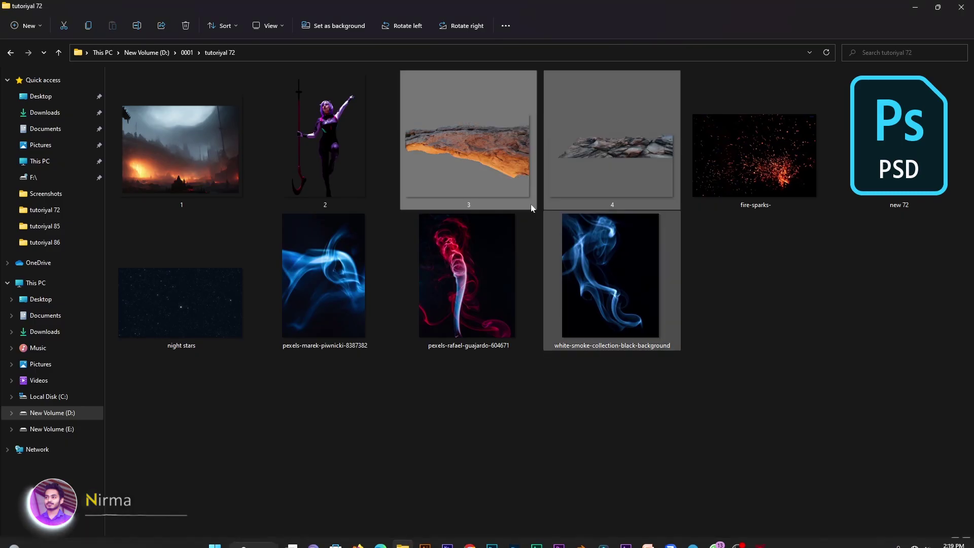
{"action": "mouse_move", "coordinate": [327, 153]}
{"action": "left_mouse_down"}
{"action": "mouse_move", "coordinate": [326, 165]}
{"action": "mouse_move", "coordinate": [291, 41]}
{"action": "left_mouse_up"}
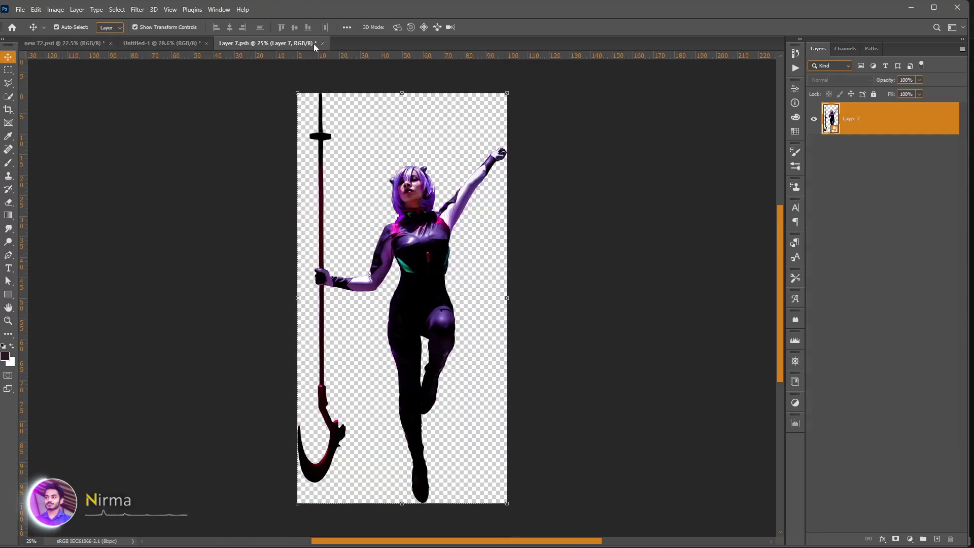
Step: Move the scythe-wielding woman into the city composite, scaled and positioned to fit
{"action": "left_click_drag", "start_coordinate": [568, 184], "coordinate": [515, 174]}
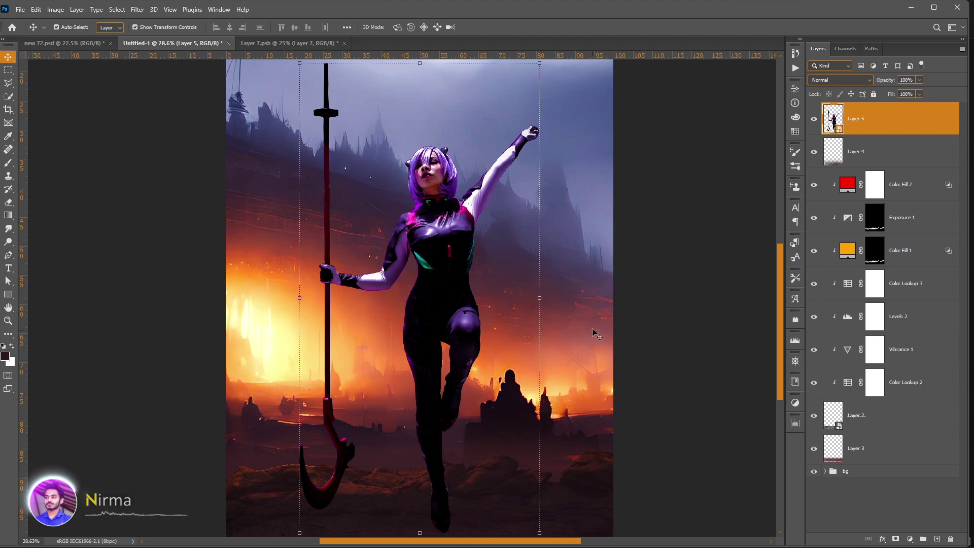
{"action": "mouse_move", "coordinate": [544, 301]}
{"action": "left_mouse_down"}
{"action": "mouse_move", "coordinate": [469, 284]}
{"action": "mouse_move", "coordinate": [463, 263]}
{"action": "mouse_move", "coordinate": [418, 318]}
{"action": "left_mouse_up"}
{"action": "scroll", "coordinate": [446, 269], "scroll_direction": "down", "scroll_amount": 1}
{"action": "left_click_drag", "start_coordinate": [401, 235], "coordinate": [400, 157]}
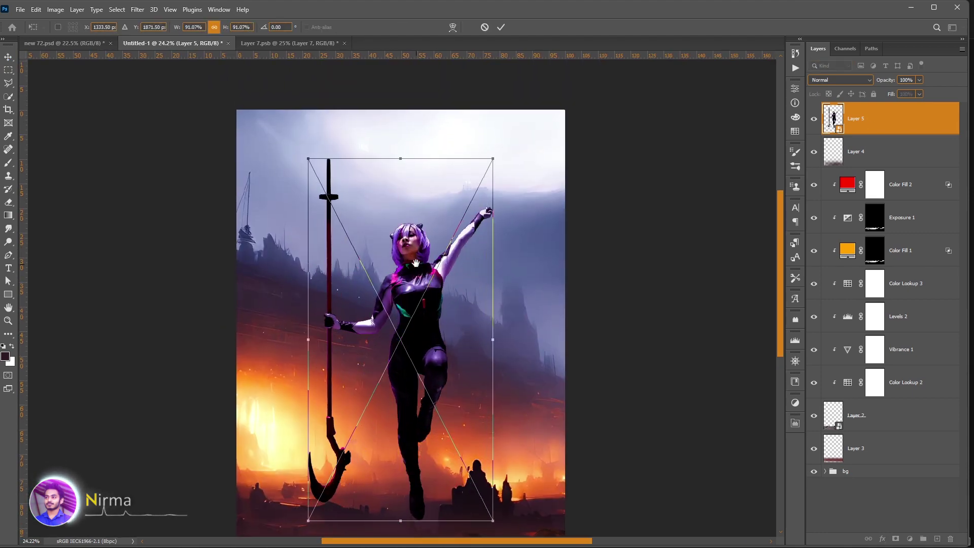
{"action": "left_click_drag", "start_coordinate": [419, 258], "coordinate": [415, 204]}
{"action": "key", "text": "Return"}
{"action": "scroll", "coordinate": [709, 226], "scroll_direction": "down", "scroll_amount": 3}
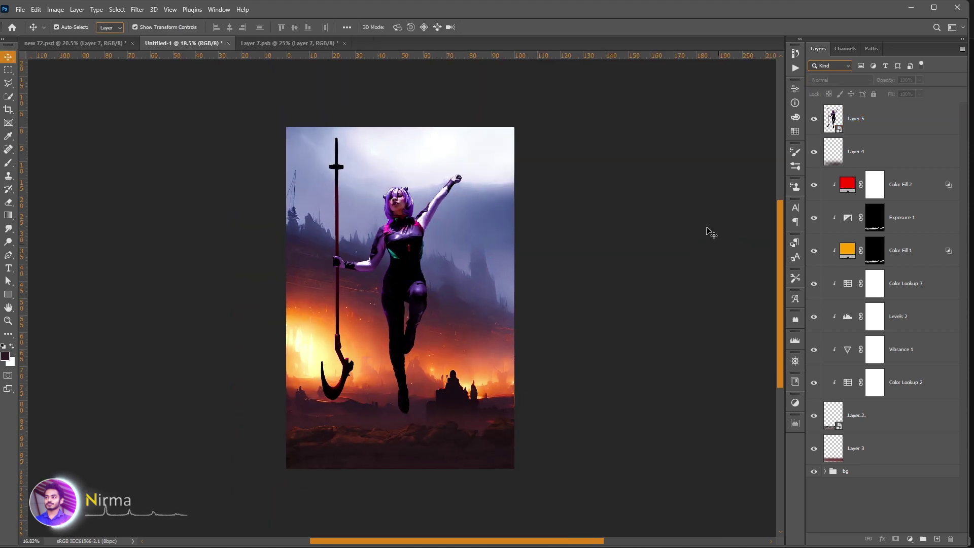
{"action": "scroll", "coordinate": [710, 225], "scroll_direction": "up", "scroll_amount": 2}
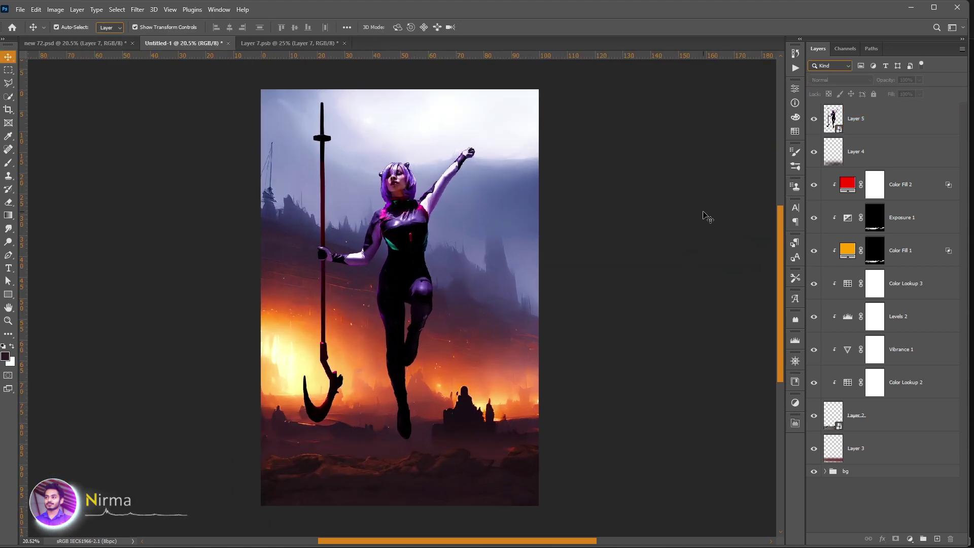
{"action": "scroll", "coordinate": [631, 404], "scroll_direction": "up", "scroll_amount": 1}
{"action": "scroll", "coordinate": [632, 400], "scroll_direction": "up", "scroll_amount": 1}
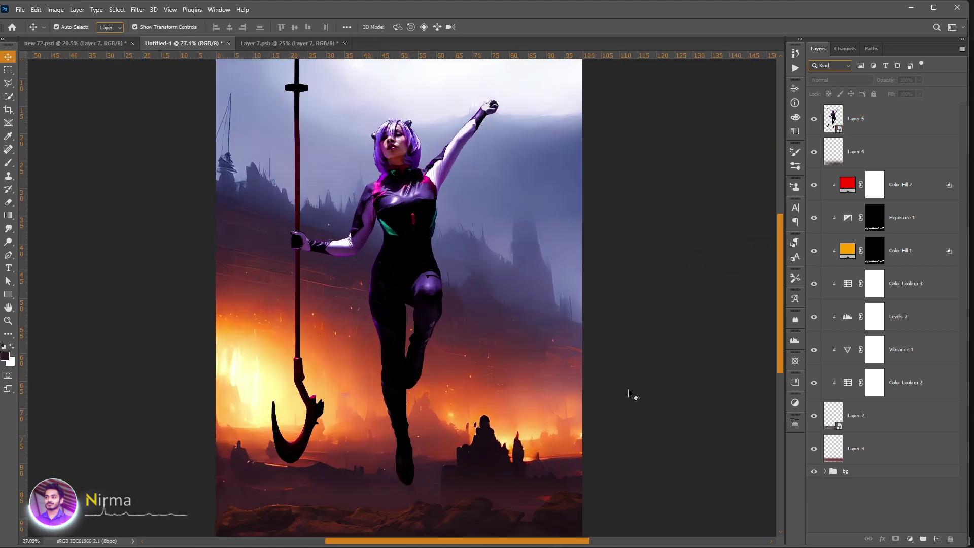
{"action": "scroll", "coordinate": [630, 394], "scroll_direction": "down", "scroll_amount": 2}
{"action": "scroll", "coordinate": [626, 383], "scroll_direction": "up", "scroll_amount": 1}
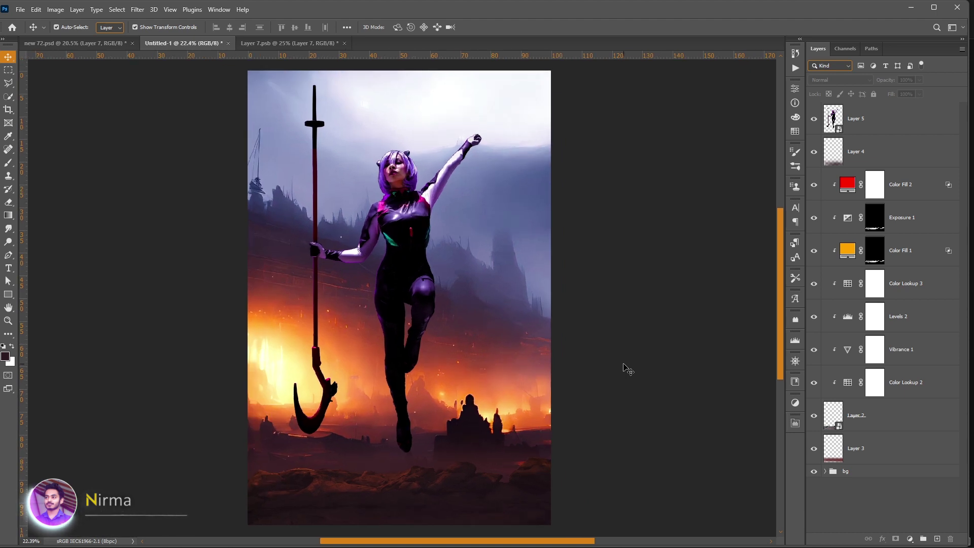
Step: Group Layer 4 through Layer 3 into Group 1
{"action": "left_click", "coordinate": [893, 151]}
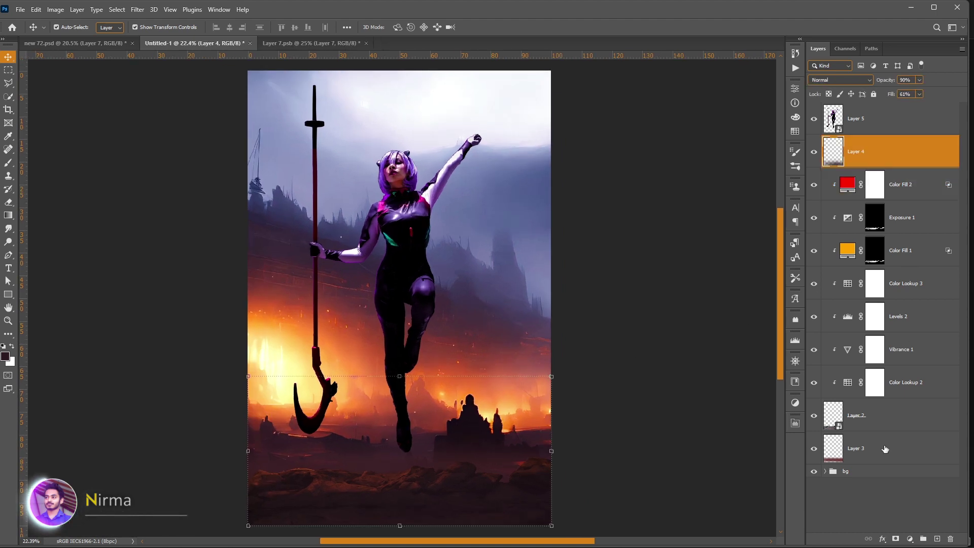
{"action": "left_click", "coordinate": [893, 448], "text": "shift"}
{"action": "left_click", "coordinate": [924, 539]}
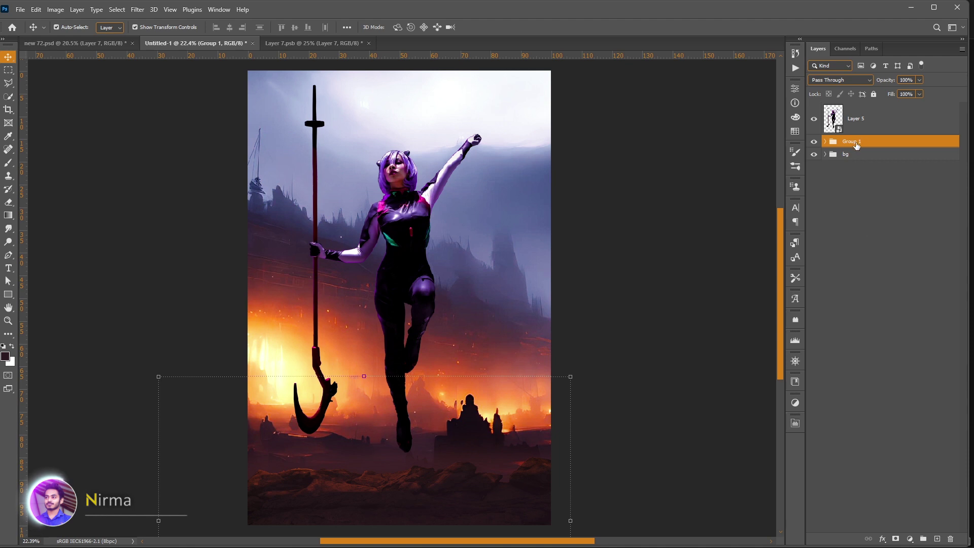
Step: Rename the group 'r' and add a clipped Color Lookup using Soft_Warming.look on the woman
{"action": "left_click", "coordinate": [854, 273]}
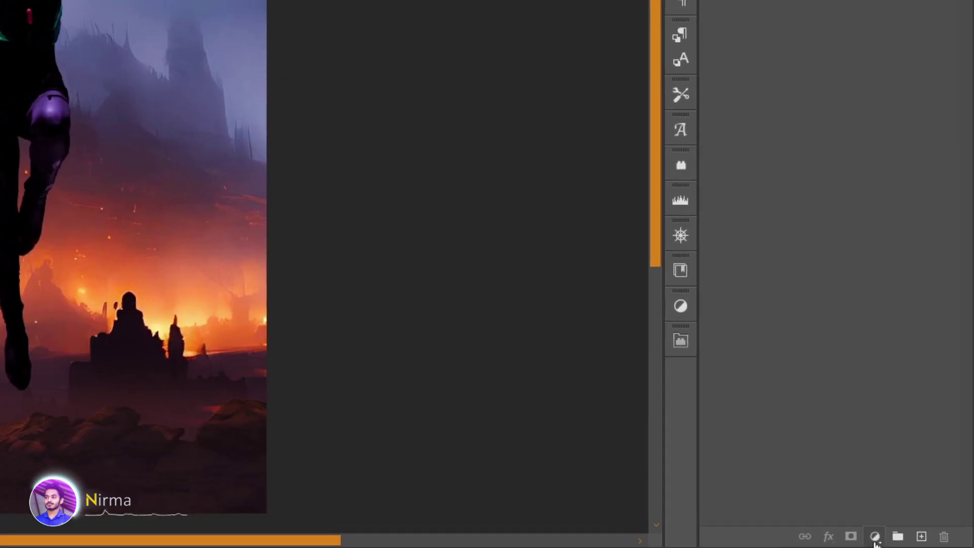
{"action": "left_click", "coordinate": [910, 539]}
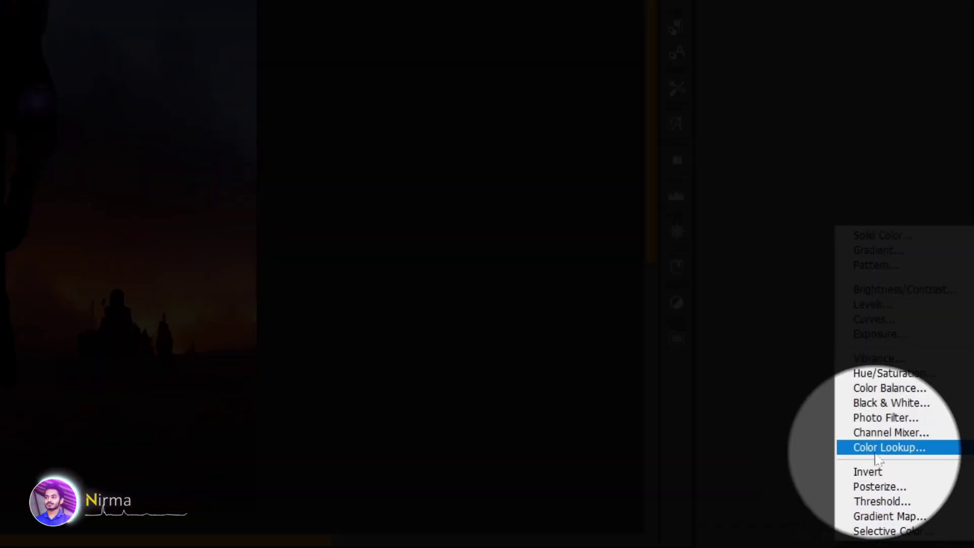
{"action": "left_click", "coordinate": [877, 451]}
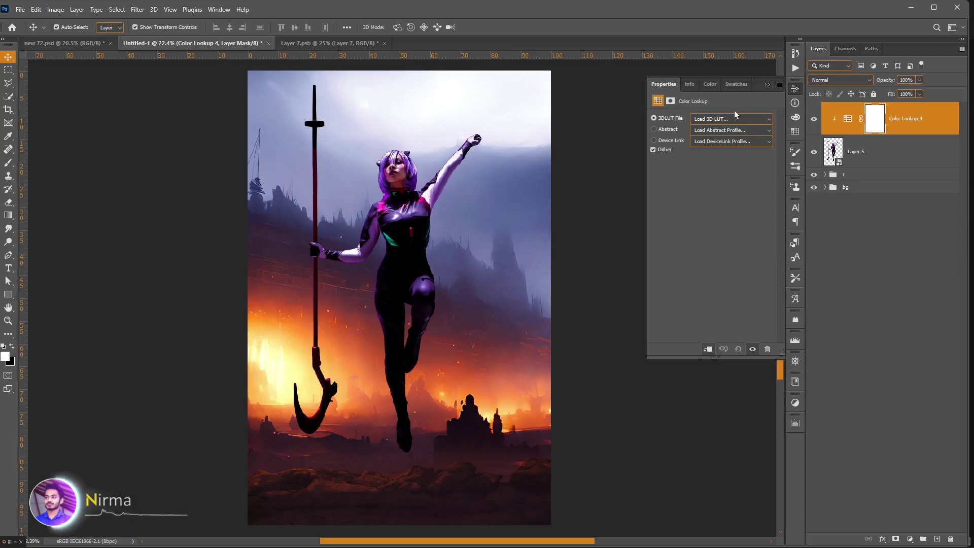
{"action": "left_click", "coordinate": [735, 118]}
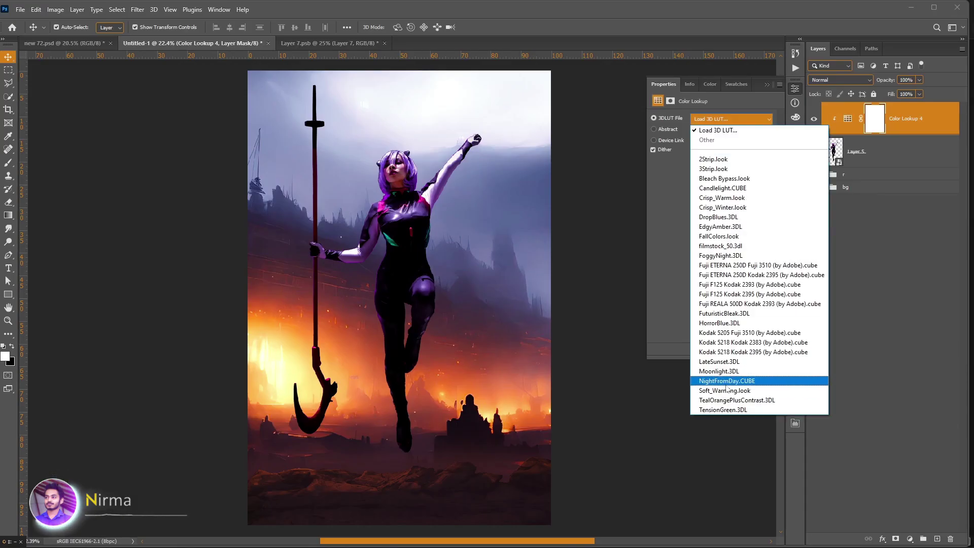
{"action": "left_click", "coordinate": [726, 391]}
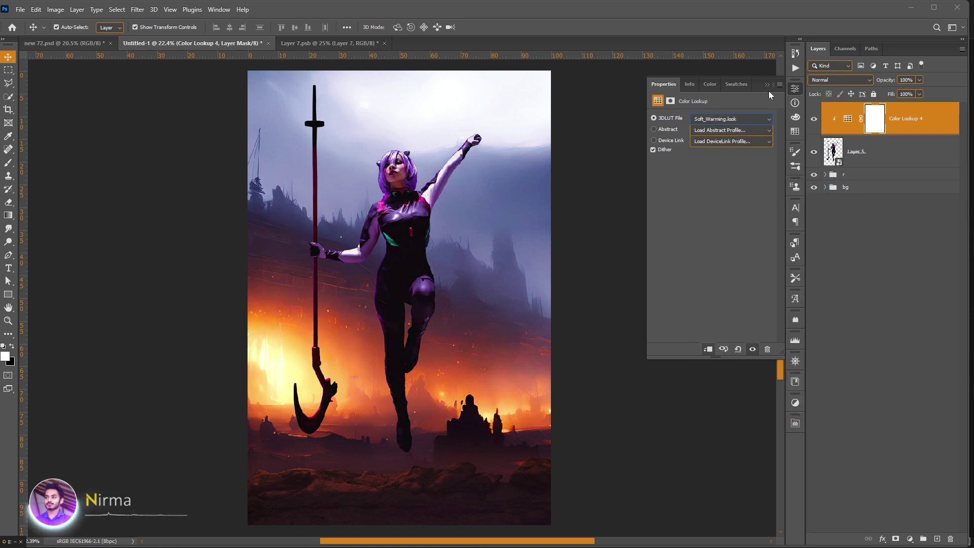
{"action": "left_click", "coordinate": [768, 85]}
Step: Add a clipped Hue/Saturation layer with hue -42 and saturation -17 on the woman
{"action": "left_click", "coordinate": [910, 539]}
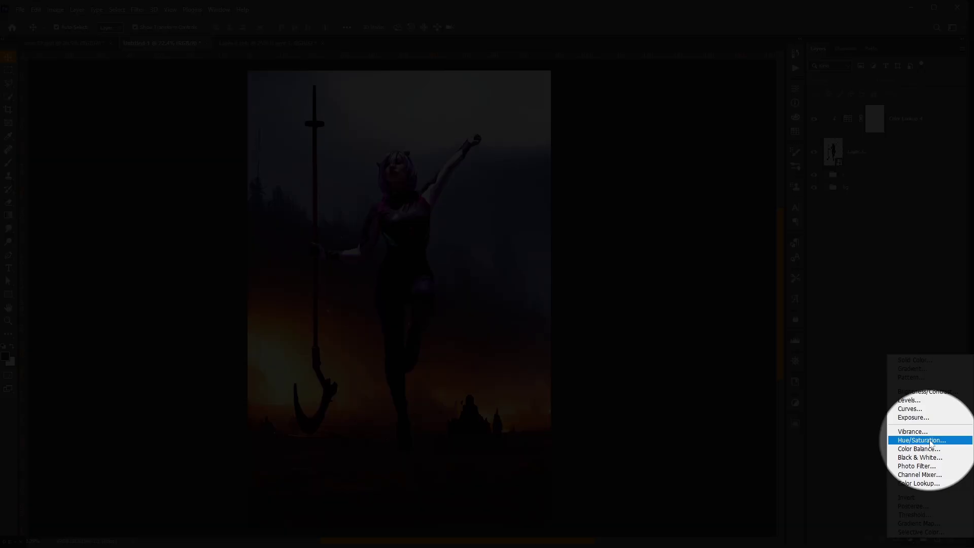
{"action": "left_click", "coordinate": [918, 440]}
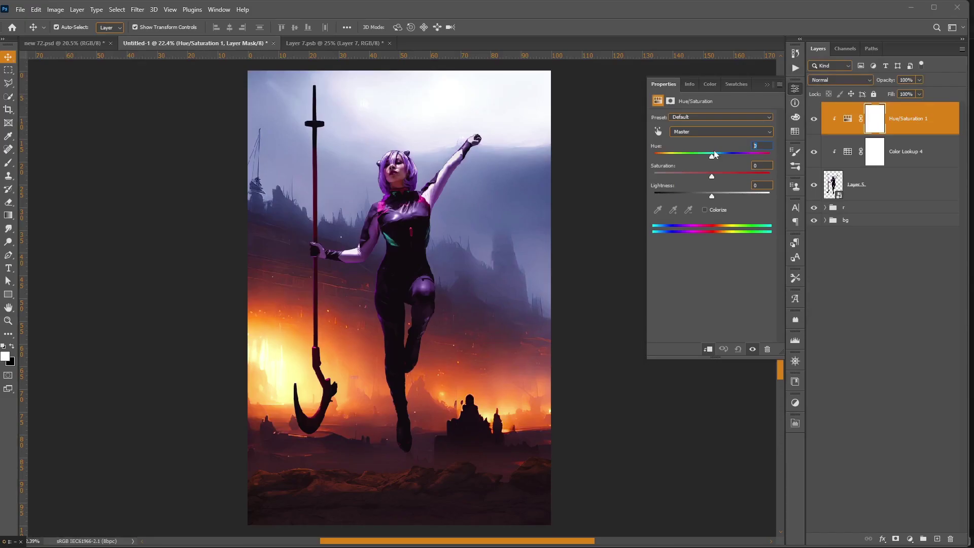
{"action": "left_click_drag", "start_coordinate": [712, 155], "coordinate": [687, 155]}
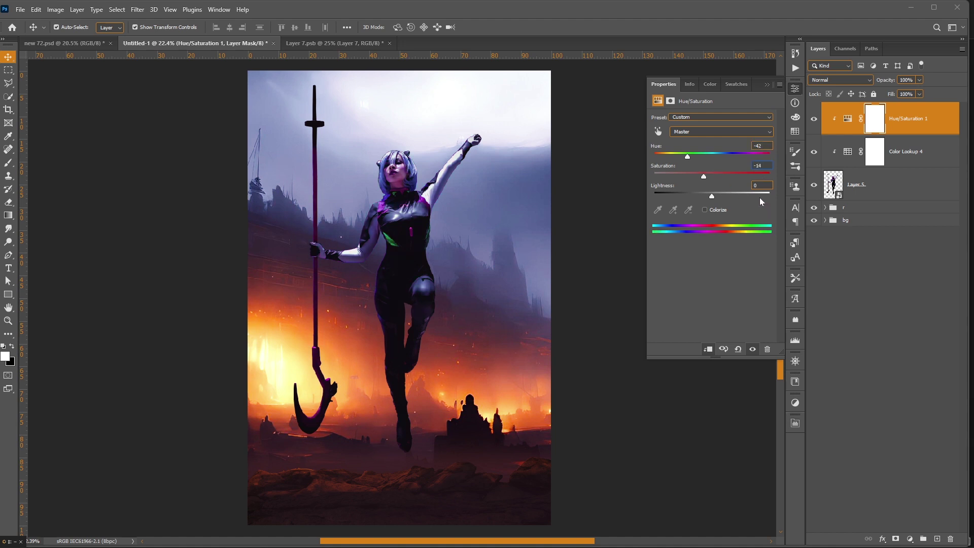
{"action": "key", "text": "Down"}
{"action": "key", "text": "Down"}
{"action": "key", "text": "Down"}
{"action": "key", "text": "Tab"}
{"action": "left_click", "coordinate": [889, 339]}
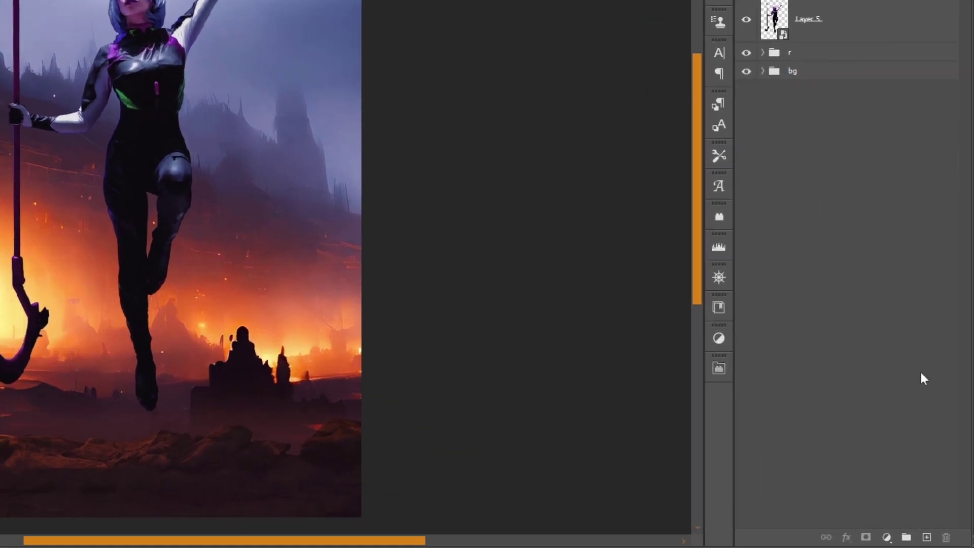
{"action": "left_click", "coordinate": [910, 538]}
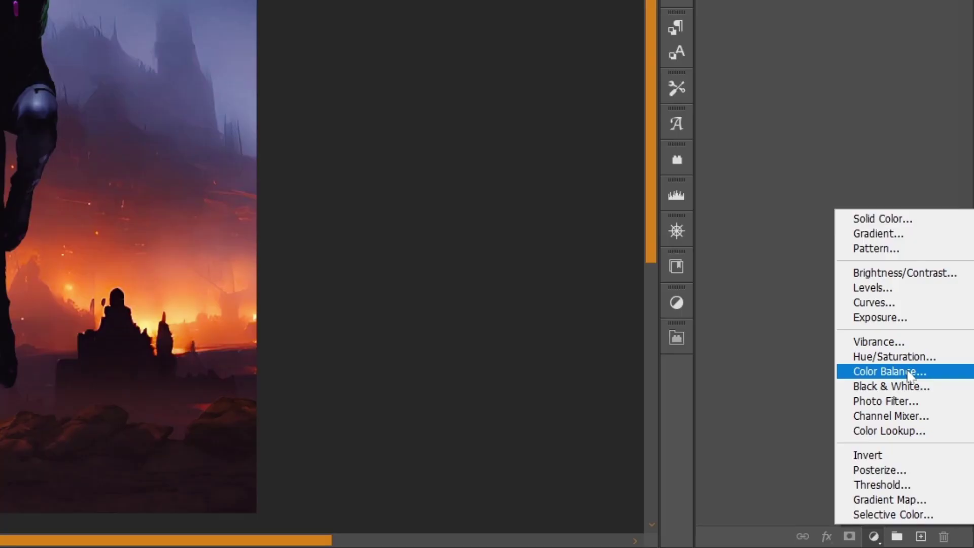
Step: Add a clipped Color Balance with midtones +18, -28, -43 toward red, magenta and yellow
{"action": "left_click", "coordinate": [909, 372]}
{"action": "type", "text": "-28"}
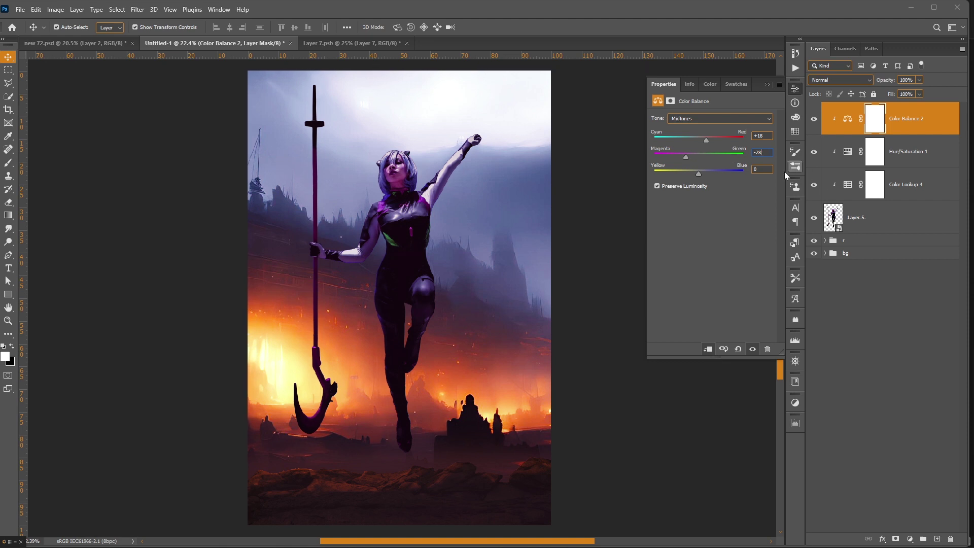
{"action": "key", "text": "Tab"}
{"action": "type", "text": "-"}
{"action": "type", "text": "43"}
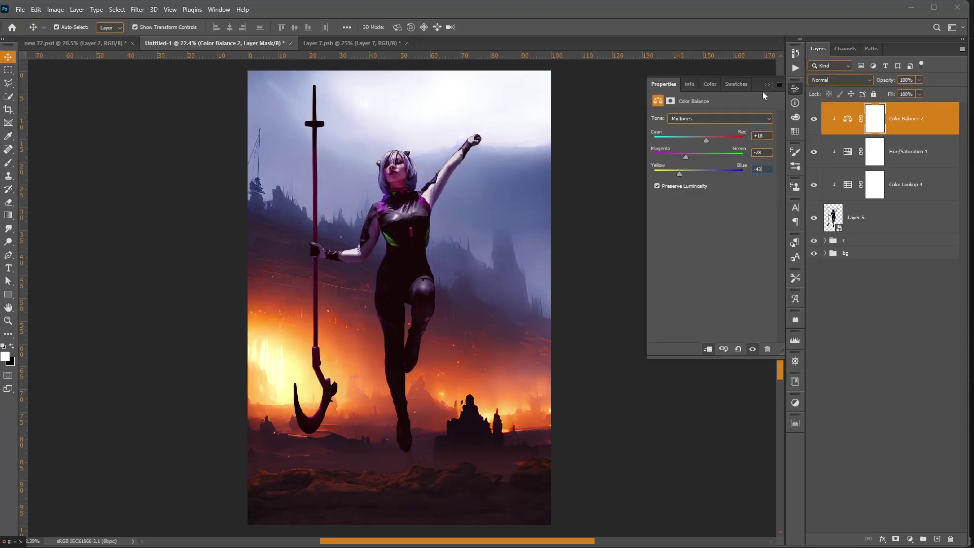
{"action": "left_click", "coordinate": [767, 85]}
{"action": "left_click", "coordinate": [890, 279]}
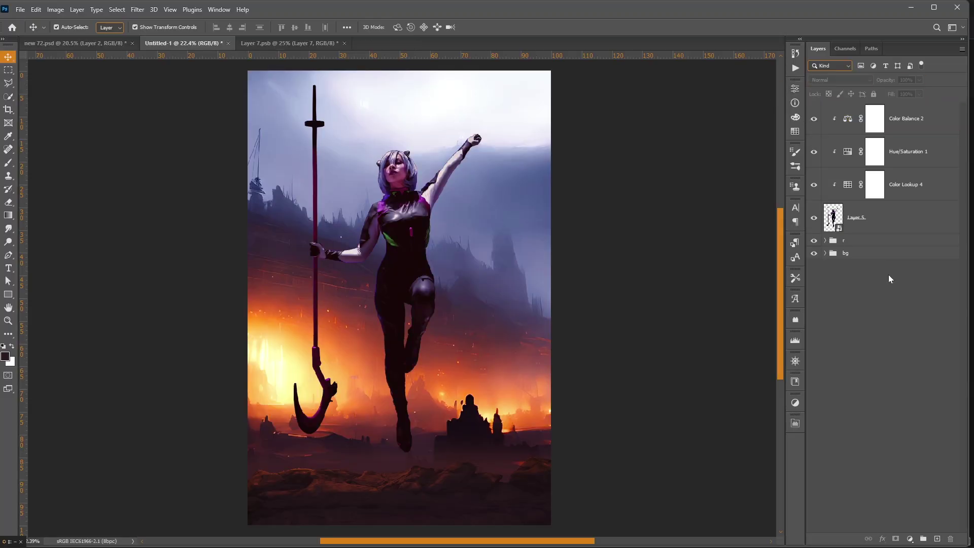
{"action": "key", "text": "ctrl+minus"}
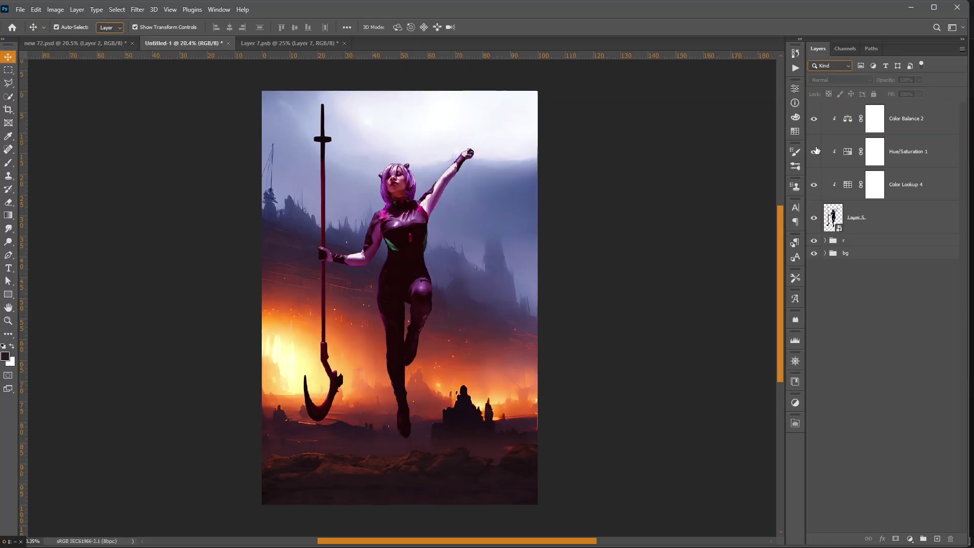
{"action": "key", "text": "ctrl+plus"}
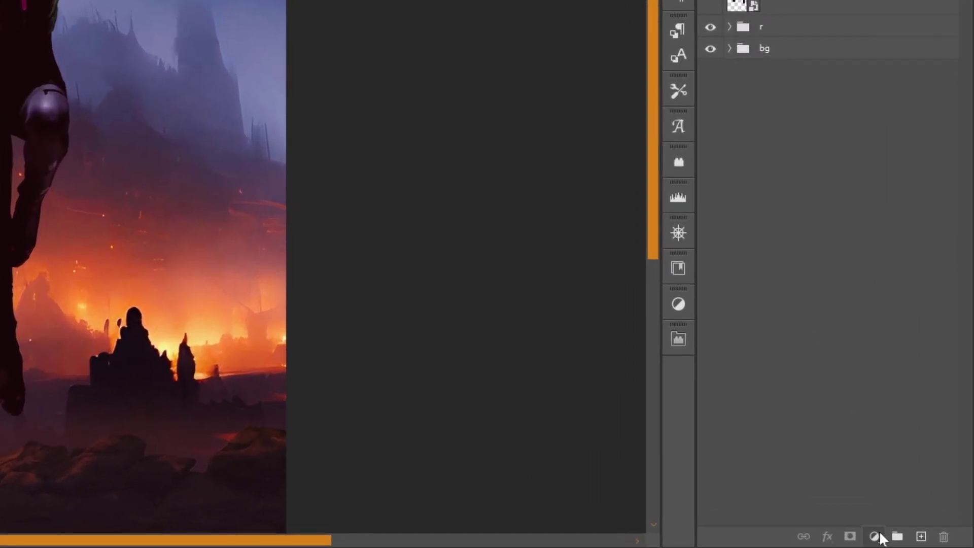
Step: Add a Solid Color fill layer in orange #ff5a00
{"action": "left_click", "coordinate": [910, 539]}
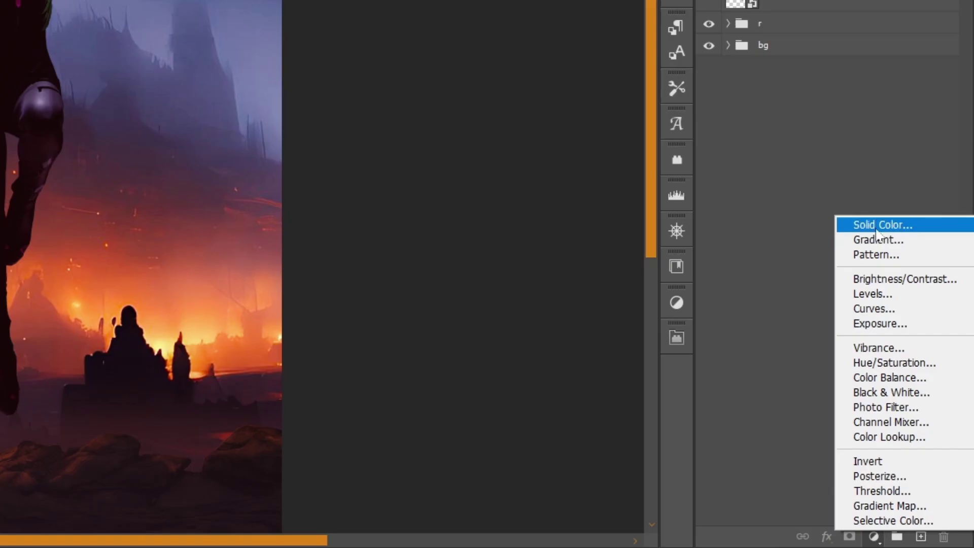
{"action": "left_click", "coordinate": [879, 226]}
{"action": "type", "text": "ff5a00"}
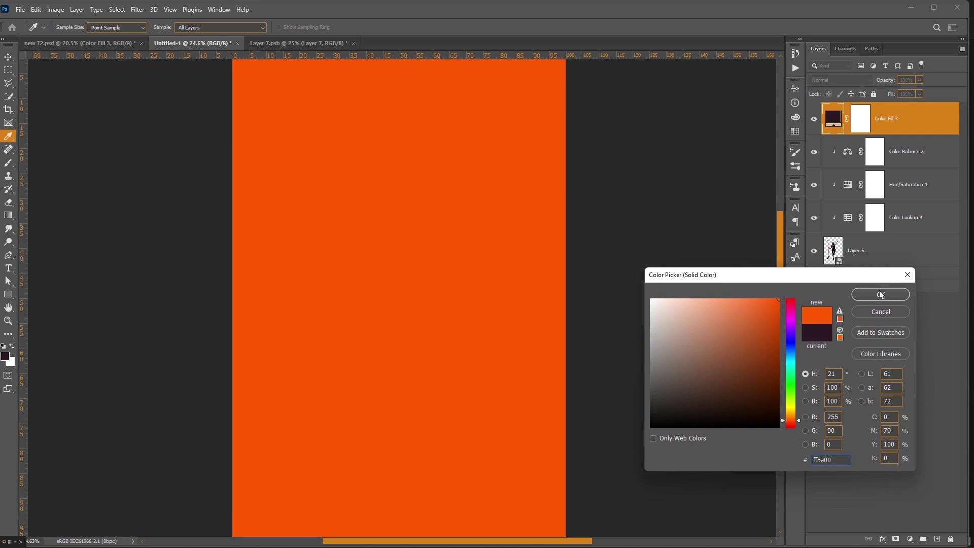
{"action": "left_click", "coordinate": [881, 294]}
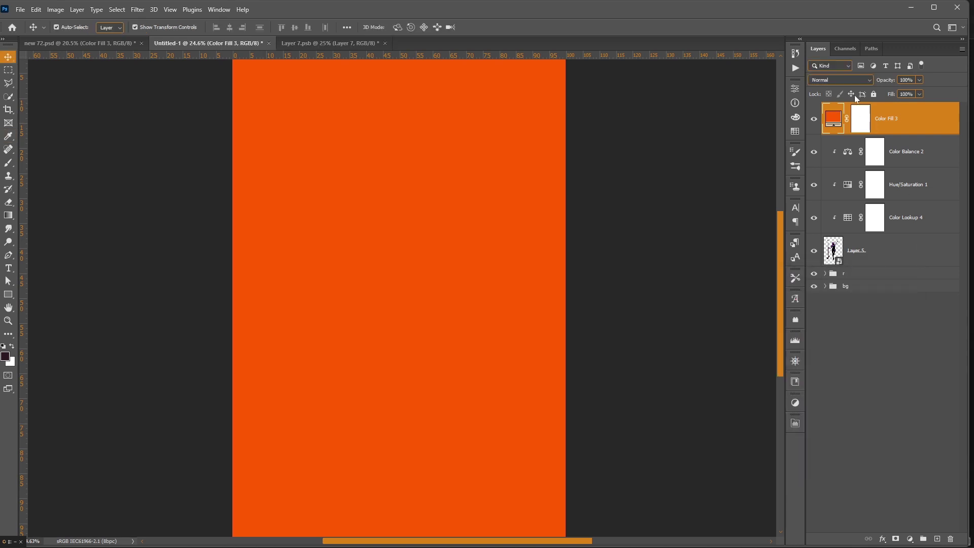
Step: Set the orange fill to Linear Dodge (Add) and clip it to the figure below
{"action": "left_click", "coordinate": [840, 79]}
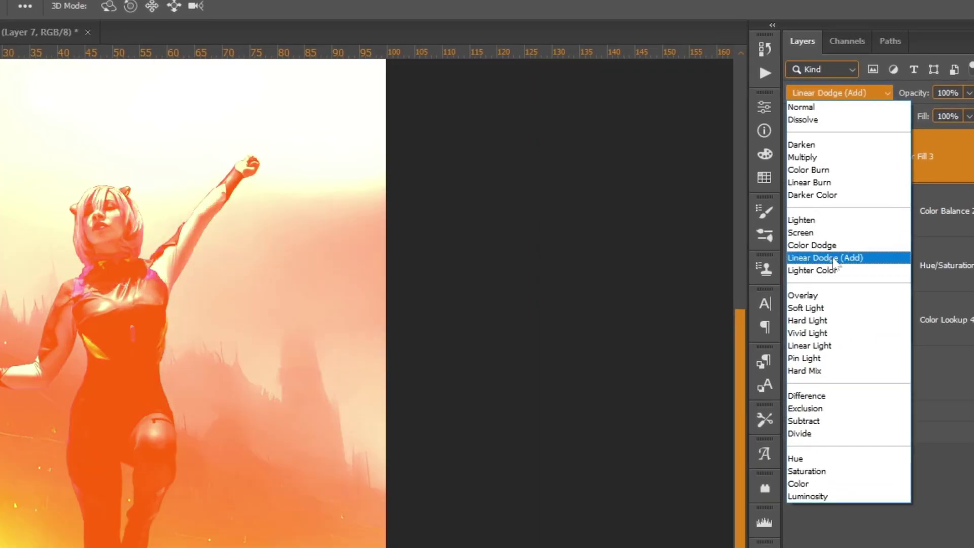
{"action": "left_click", "coordinate": [834, 259]}
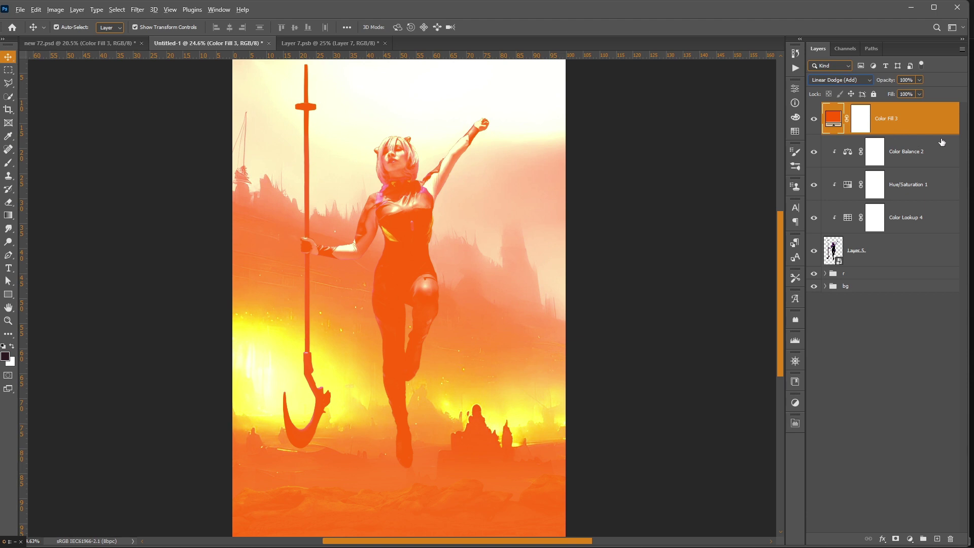
{"action": "left_click", "coordinate": [940, 142]}
{"action": "left_click", "coordinate": [928, 132], "text": "alt"}
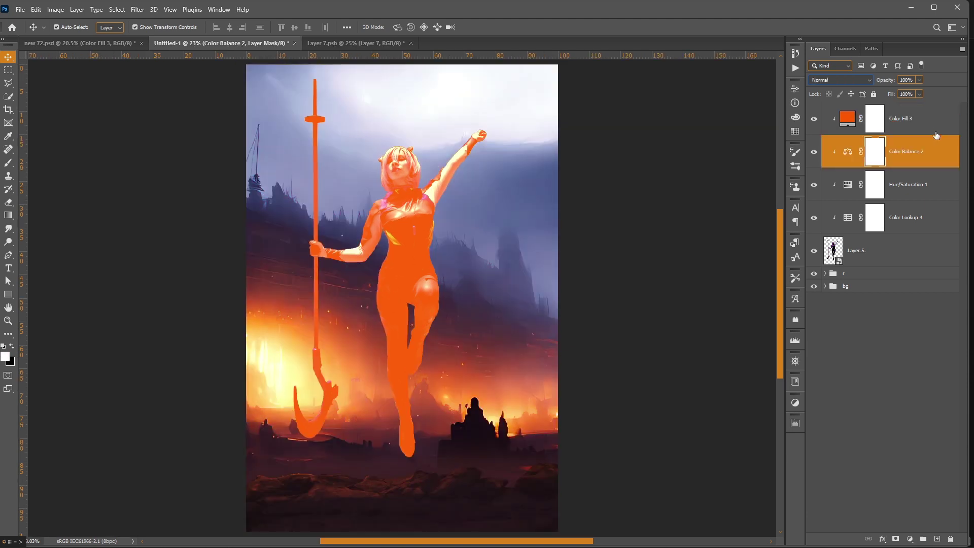
{"action": "right_click", "coordinate": [934, 122]}
{"action": "key", "text": "Escape"}
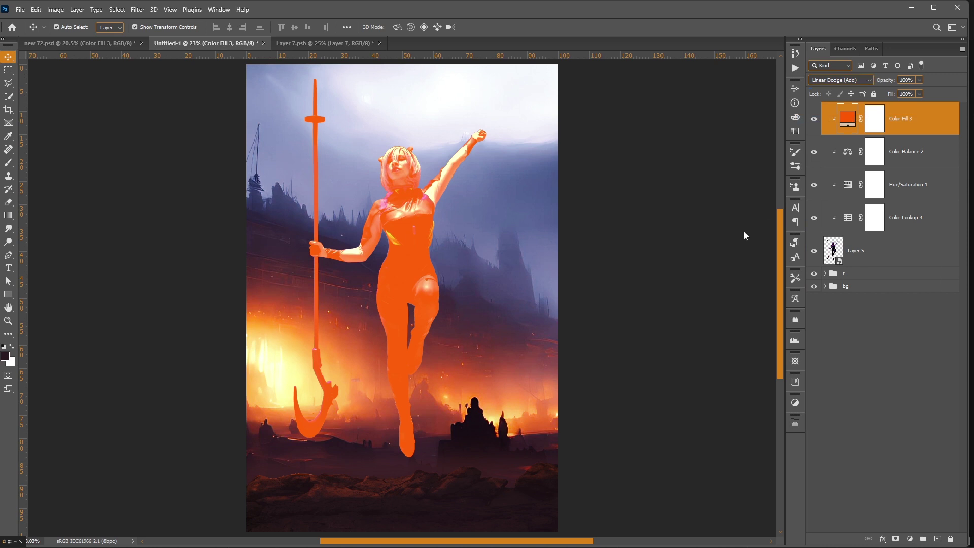
Step: Split the Underlying Layer black slider so Color Fill 3 lights only the figure's brighter tones
{"action": "mouse_move", "coordinate": [715, 222]}
{"action": "left_mouse_down"}
{"action": "mouse_move", "coordinate": [747, 222]}
{"action": "mouse_move", "coordinate": [722, 220]}
{"action": "left_mouse_up"}
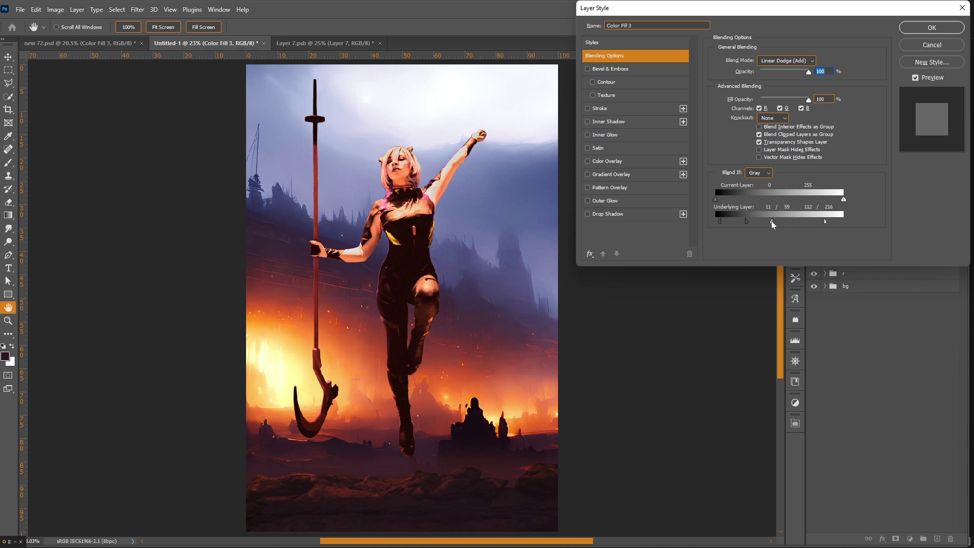
{"action": "left_click_drag", "start_coordinate": [750, 226], "coordinate": [725, 224]}
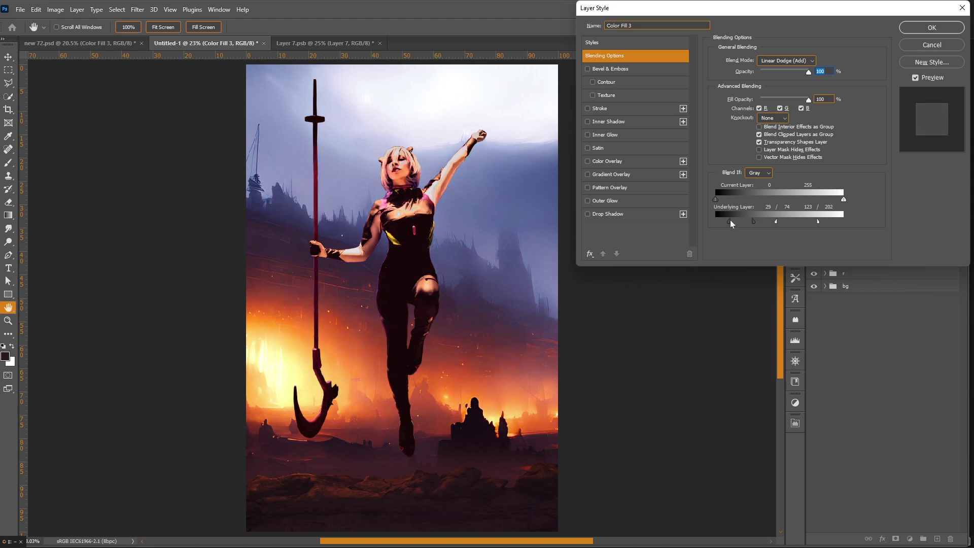
{"action": "left_click_drag", "start_coordinate": [723, 224], "coordinate": [723, 223]}
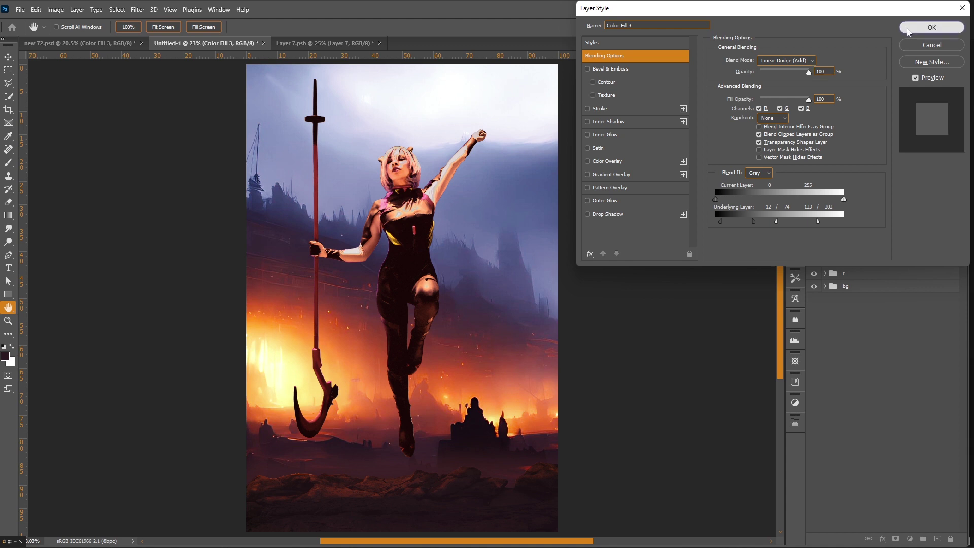
{"action": "left_click", "coordinate": [932, 28]}
{"action": "left_click", "coordinate": [872, 126]}
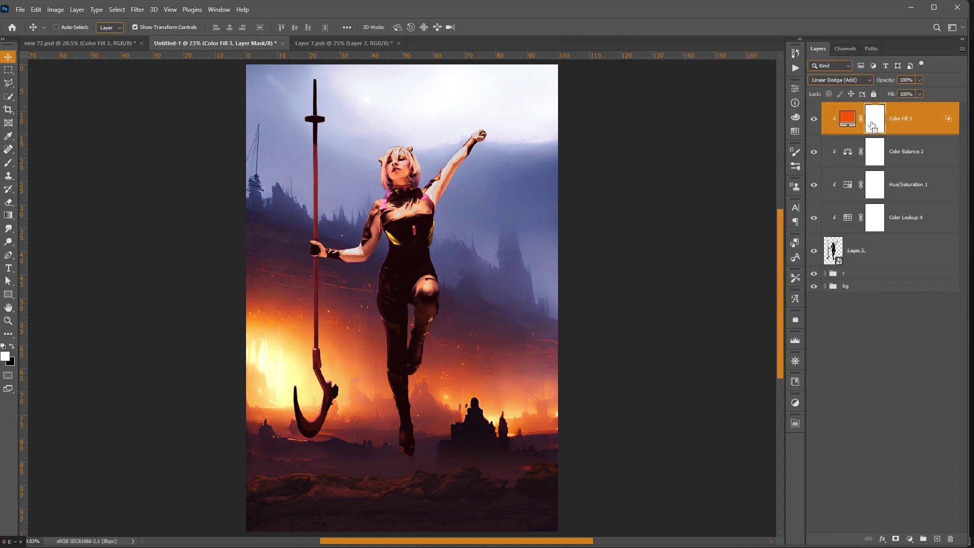
Step: Invert the Color Fill 3 mask to hide the orange glow and ready a smaller brush
{"action": "key", "text": "ctrl+i"}
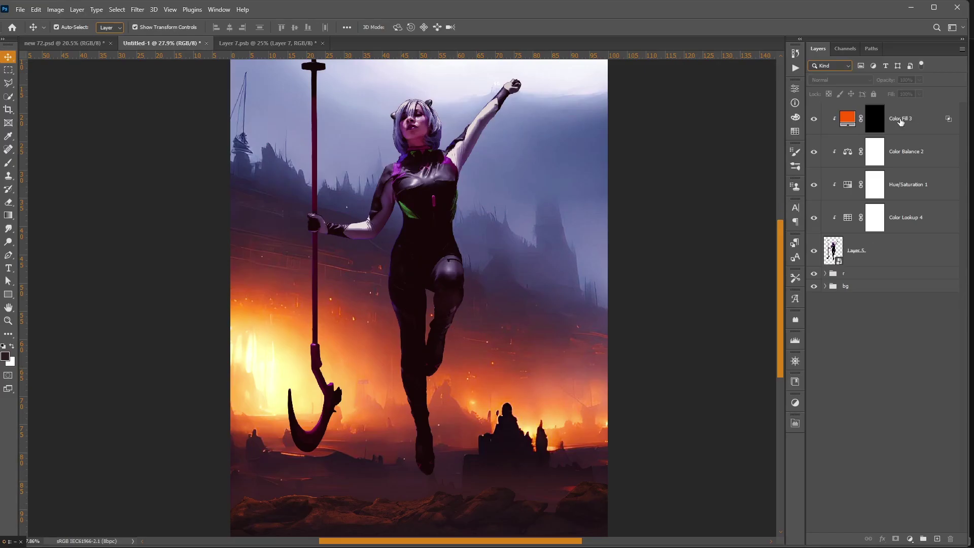
{"action": "left_click", "coordinate": [901, 121]}
{"action": "key", "text": "b"}
{"action": "scroll", "coordinate": [305, 337], "scroll_direction": "up", "scroll_amount": 5}
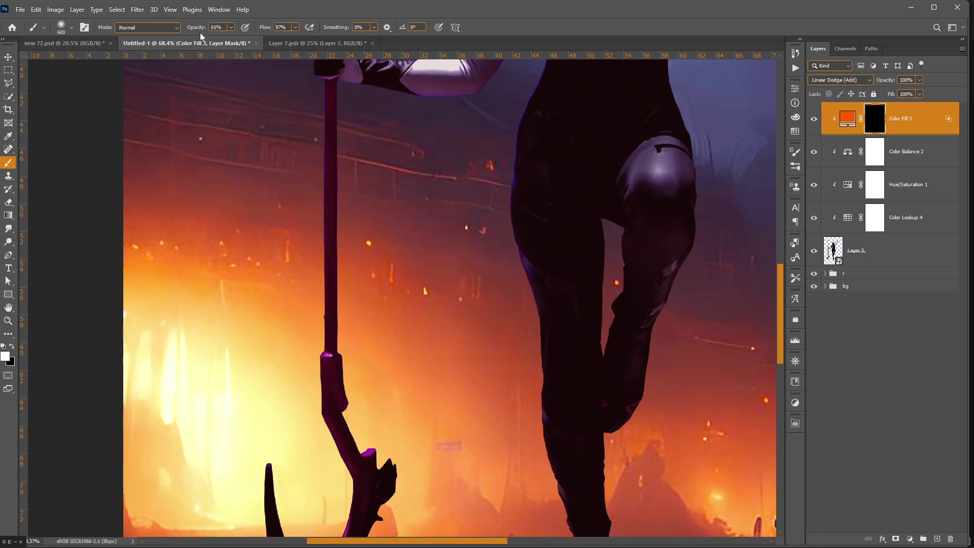
{"action": "key", "text": "bracketleft"}
{"action": "key", "text": "bracketleft"}
{"action": "key", "text": "bracketleft"}
Step: Paint the orange glow back along the scythe staff, arm, waist and legs
{"action": "left_click", "coordinate": [309, 328]}
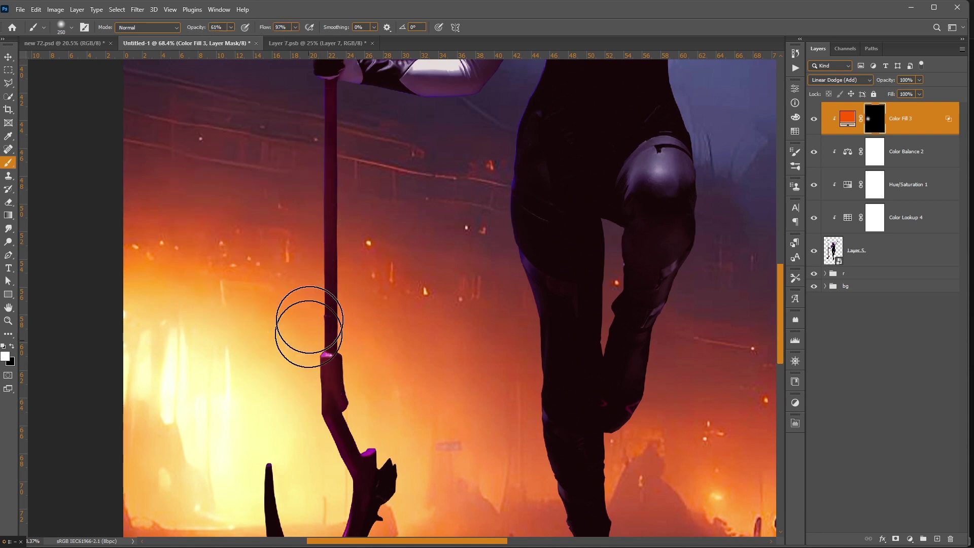
{"action": "mouse_move", "coordinate": [308, 327]}
{"action": "left_mouse_down"}
{"action": "mouse_move", "coordinate": [298, 137]}
{"action": "mouse_move", "coordinate": [304, 342]}
{"action": "mouse_move", "coordinate": [355, 135]}
{"action": "left_mouse_up"}
{"action": "left_click_drag", "start_coordinate": [411, 245], "coordinate": [340, 306]}
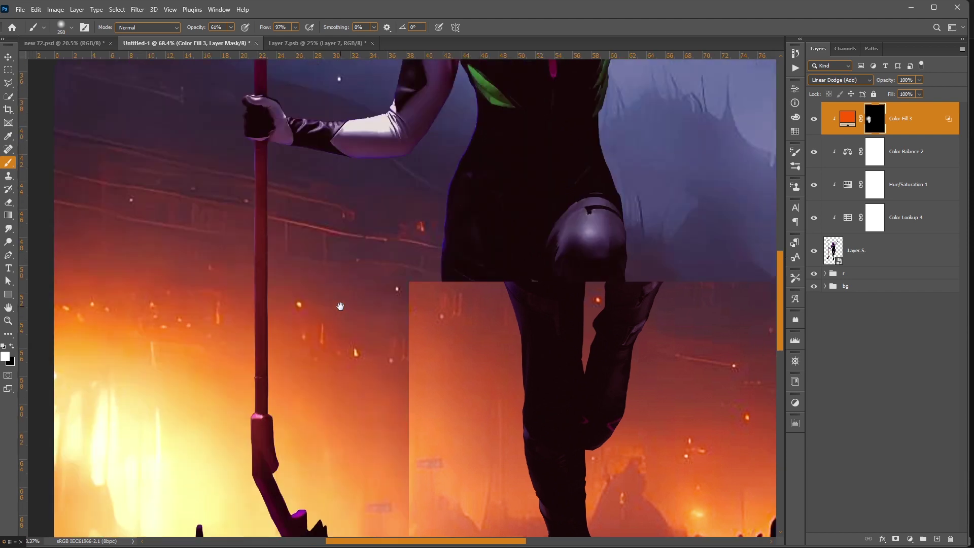
{"action": "key", "text": "bracketleft"}
{"action": "key", "text": "bracketleft"}
{"action": "key", "text": "bracketleft"}
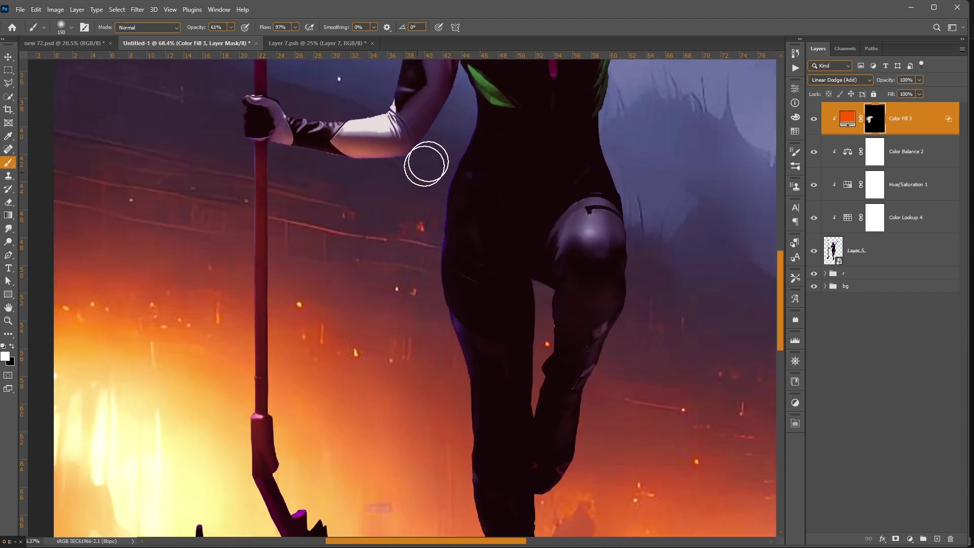
{"action": "left_click_drag", "start_coordinate": [426, 163], "coordinate": [380, 239]}
{"action": "key", "text": "bracketright"}
{"action": "key", "text": "bracketright"}
{"action": "scroll", "coordinate": [397, 326], "scroll_direction": "down", "scroll_amount": 3}
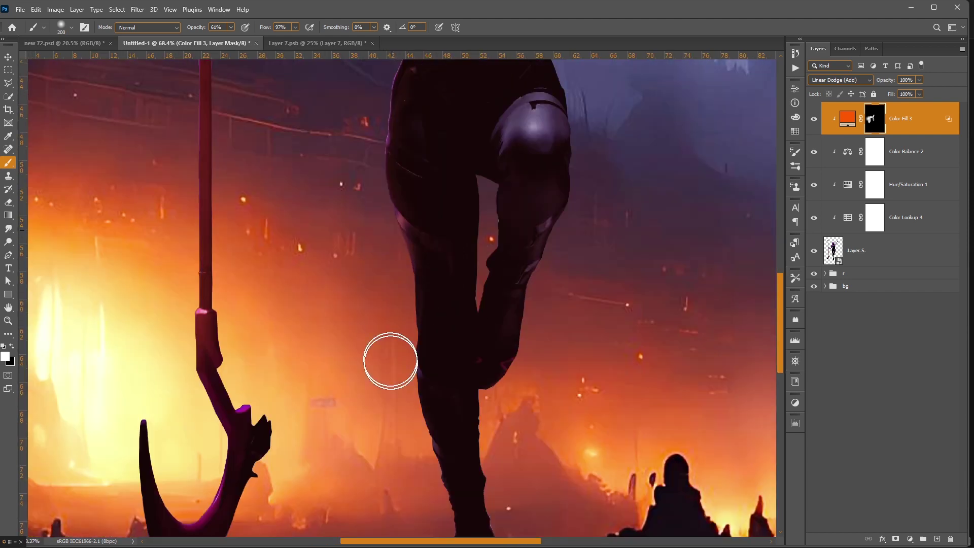
{"action": "key", "text": "bracketright"}
{"action": "key", "text": "bracketright"}
{"action": "scroll", "coordinate": [400, 396], "scroll_direction": "down", "scroll_amount": 3}
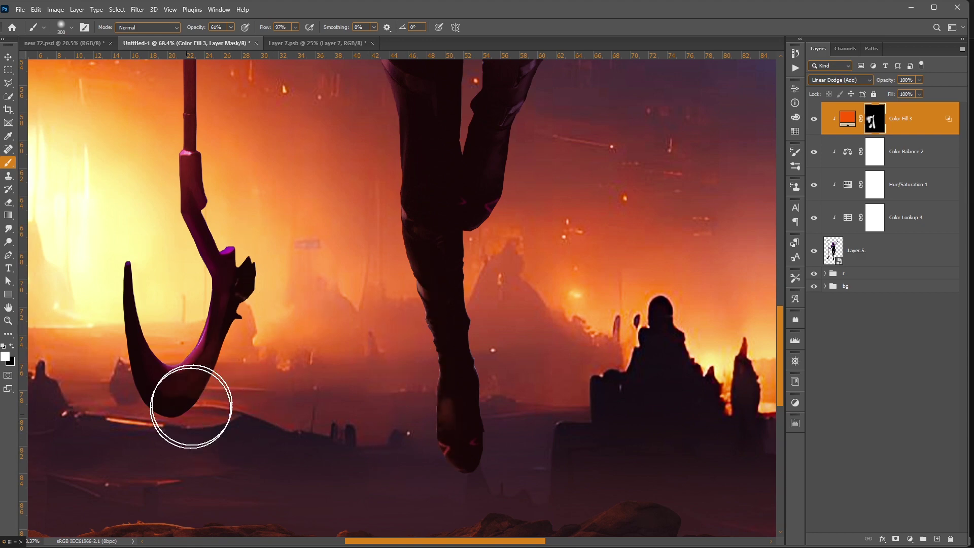
{"action": "scroll", "coordinate": [208, 213], "scroll_direction": "up", "scroll_amount": 4}
{"action": "scroll", "coordinate": [217, 185], "scroll_direction": "up", "scroll_amount": 4}
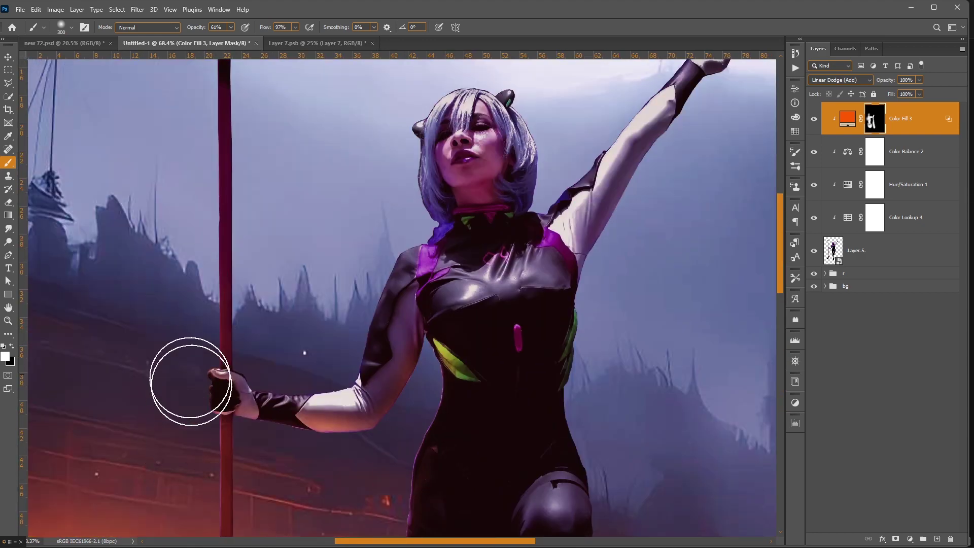
{"action": "key", "text": "bracketleft"}
{"action": "key", "text": "bracketleft"}
{"action": "scroll", "coordinate": [203, 375], "scroll_direction": "down", "scroll_amount": 3}
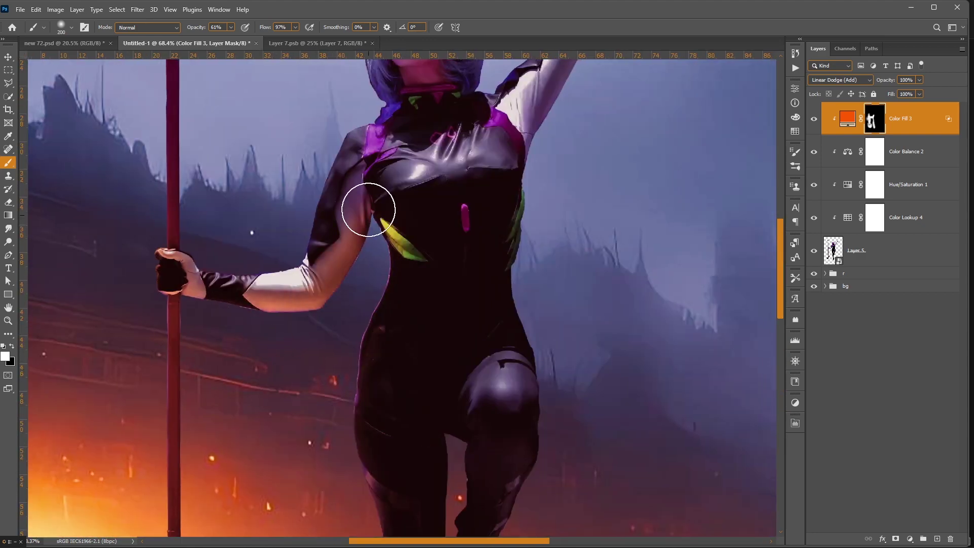
{"action": "scroll", "coordinate": [368, 210], "scroll_direction": "down", "scroll_amount": 5}
{"action": "scroll", "coordinate": [399, 288], "scroll_direction": "up", "scroll_amount": 3}
{"action": "key", "text": "bracketright"}
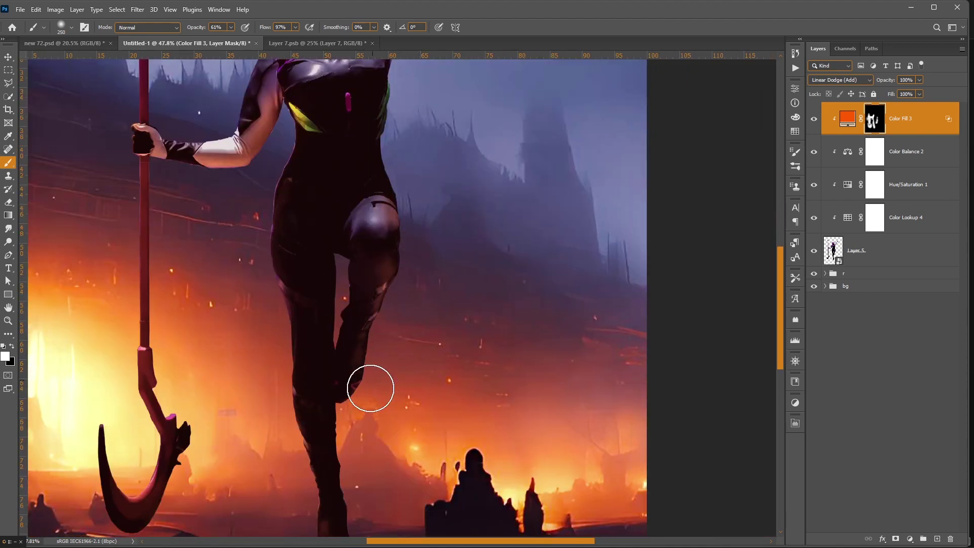
{"action": "scroll", "coordinate": [370, 388], "scroll_direction": "down", "scroll_amount": 3}
{"action": "key", "text": "bracketright"}
{"action": "key", "text": "bracketright"}
Step: Touch up the glow along the inner thigh, alternating white and black on the mask
{"action": "key", "text": "x"}
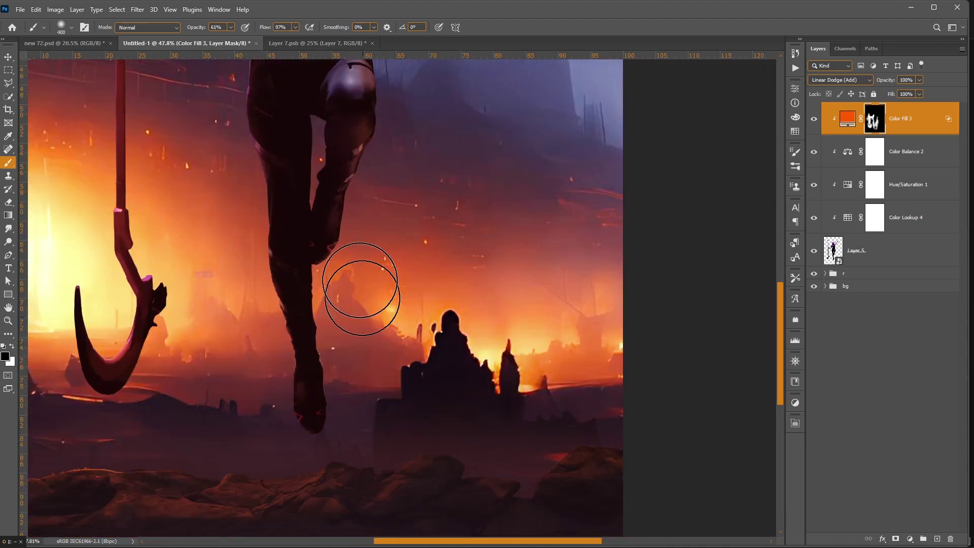
{"action": "scroll", "coordinate": [360, 290], "scroll_direction": "up", "scroll_amount": 3}
{"action": "scroll", "coordinate": [360, 289], "scroll_direction": "right", "scroll_amount": 1}
{"action": "key", "text": "x"}
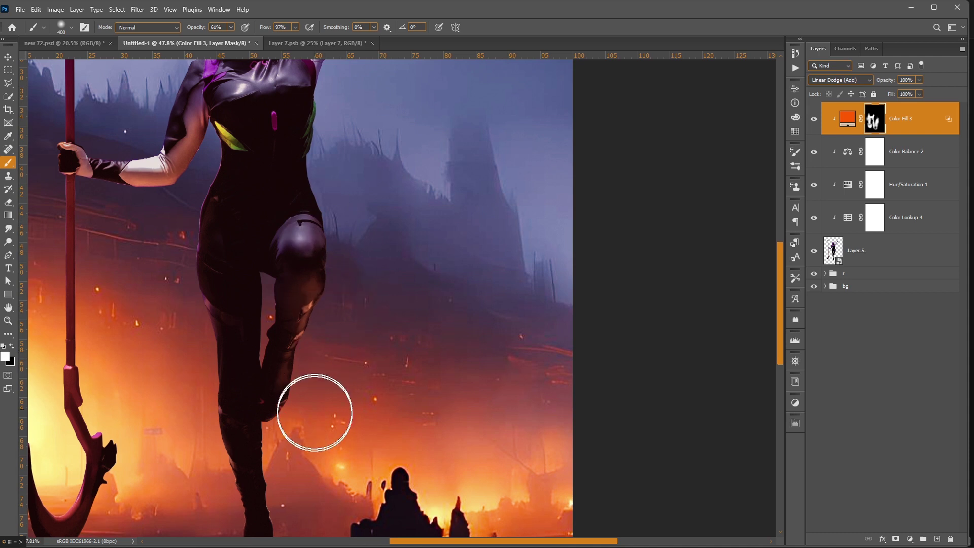
{"action": "left_click_drag", "start_coordinate": [315, 413], "coordinate": [247, 311]}
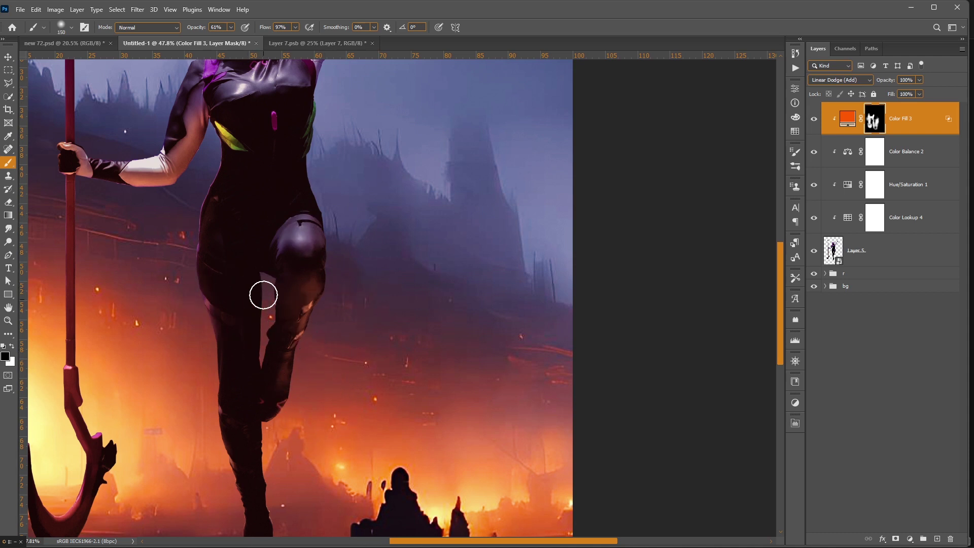
{"action": "scroll", "coordinate": [262, 427], "scroll_direction": "down", "scroll_amount": 2}
{"action": "key", "text": "x"}
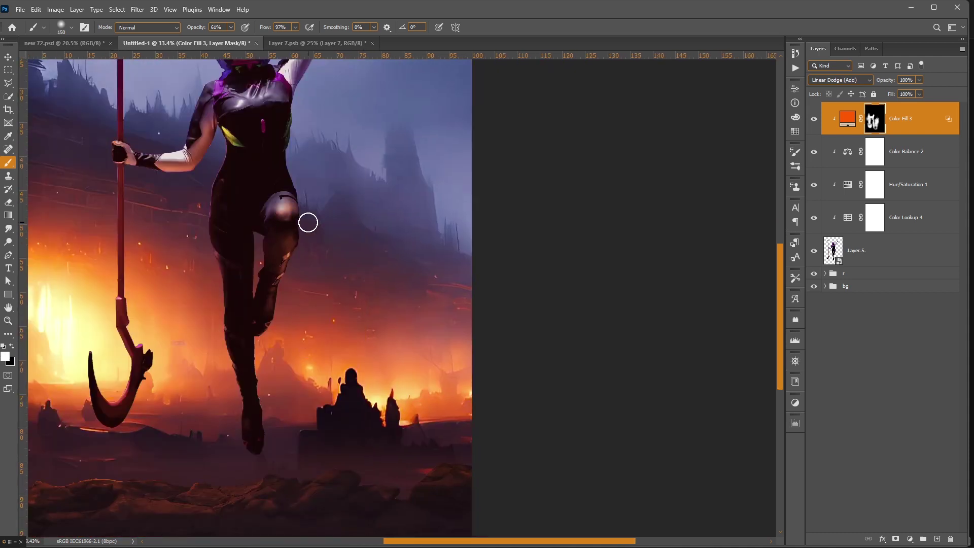
{"action": "scroll", "coordinate": [253, 312], "scroll_direction": "down", "scroll_amount": 2}
{"action": "scroll", "coordinate": [305, 256], "scroll_direction": "up", "scroll_amount": 1}
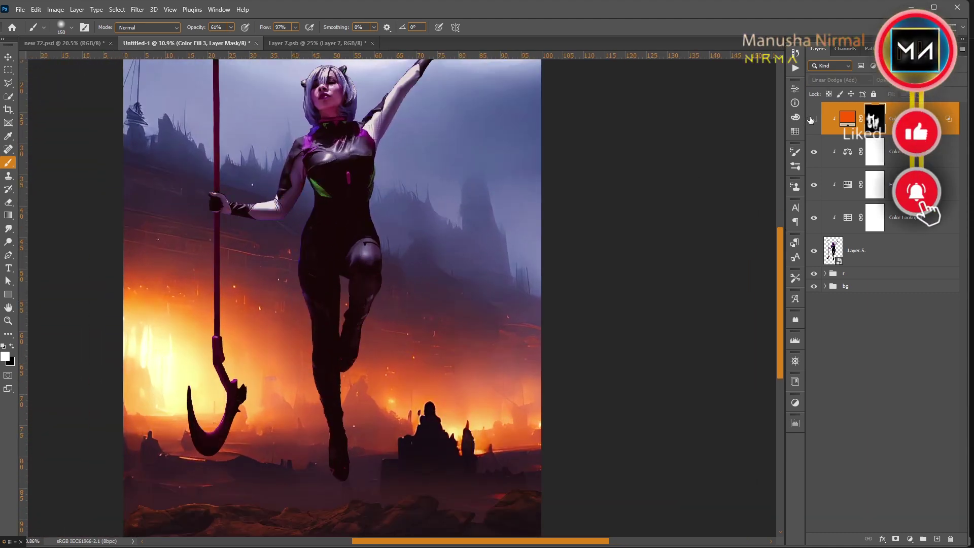
{"action": "scroll", "coordinate": [682, 192], "scroll_direction": "down", "scroll_amount": 1}
{"action": "scroll", "coordinate": [657, 211], "scroll_direction": "up", "scroll_amount": 1}
{"action": "key", "text": "v"}
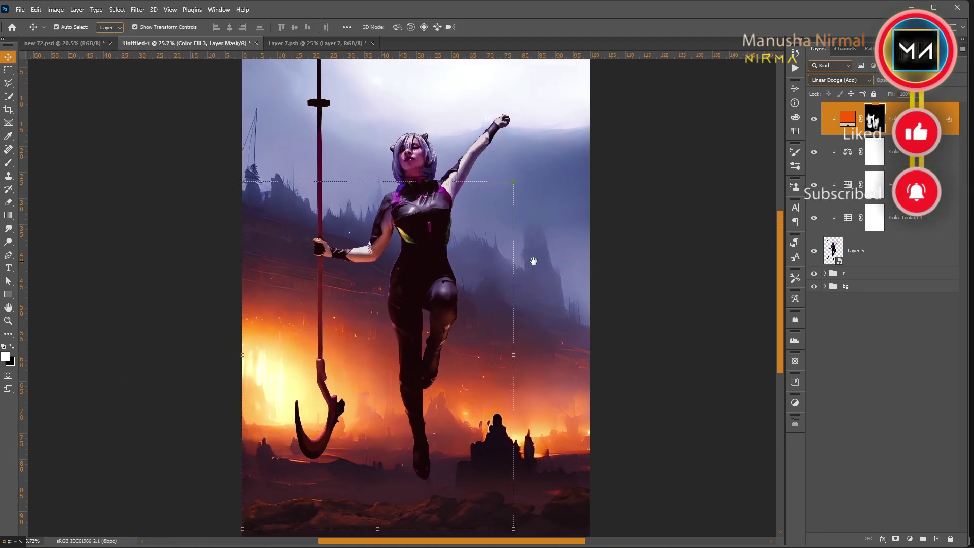
{"action": "scroll", "coordinate": [542, 267], "scroll_direction": "down", "scroll_amount": 2}
{"action": "scroll", "coordinate": [634, 289], "scroll_direction": "up", "scroll_amount": 1}
{"action": "scroll", "coordinate": [675, 304], "scroll_direction": "up", "scroll_amount": 1}
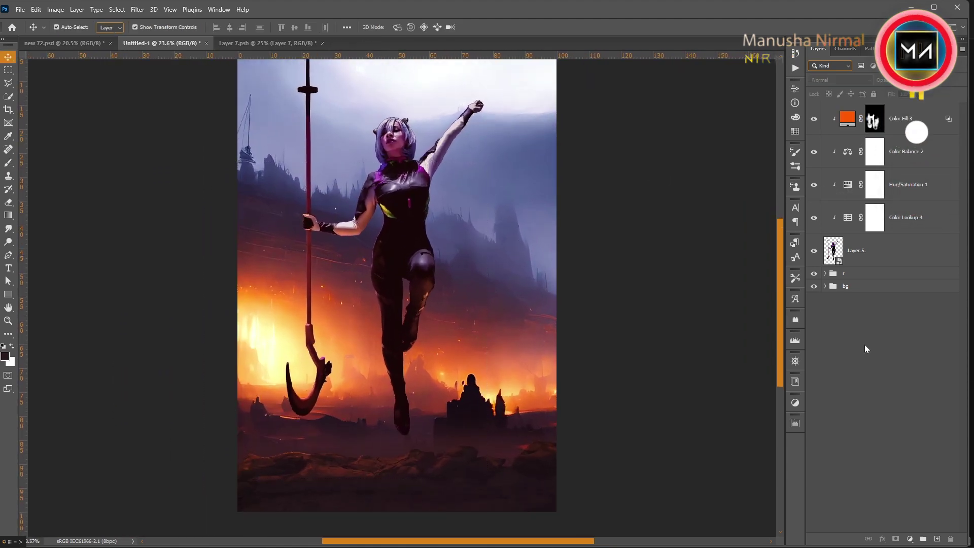
Step: Add an Exposure adjustment clipped to Color Fill 3, raised to about +1.70
{"action": "left_click", "coordinate": [852, 304]}
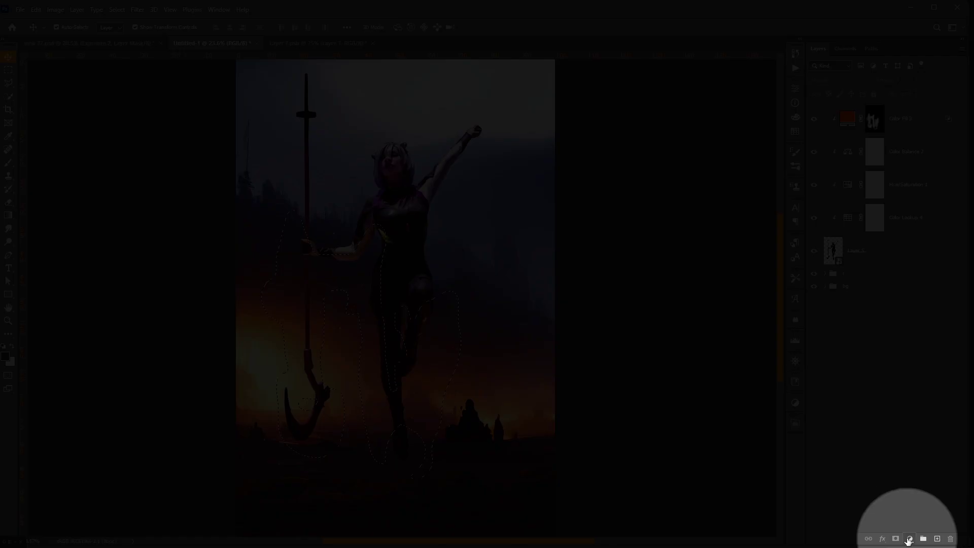
{"action": "left_click", "coordinate": [910, 538]}
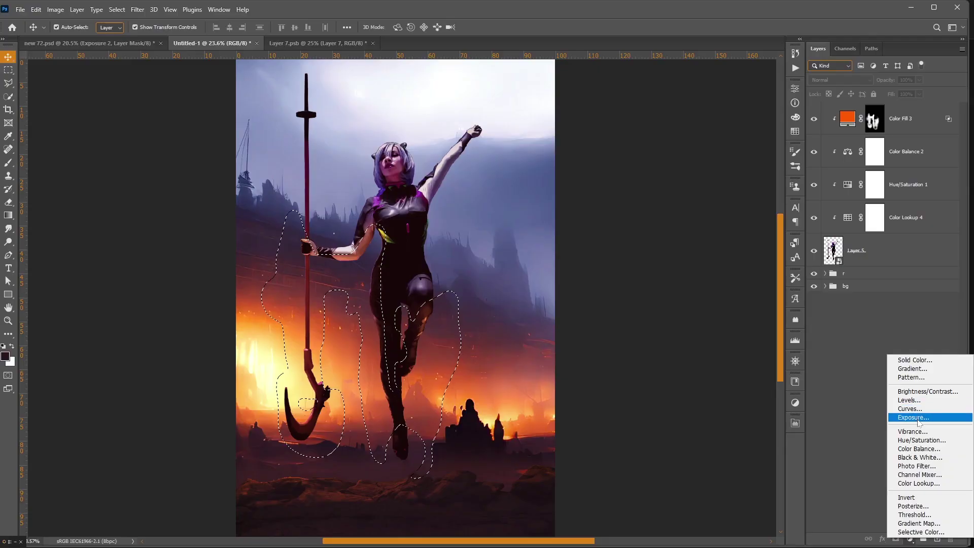
{"action": "left_click", "coordinate": [922, 417]}
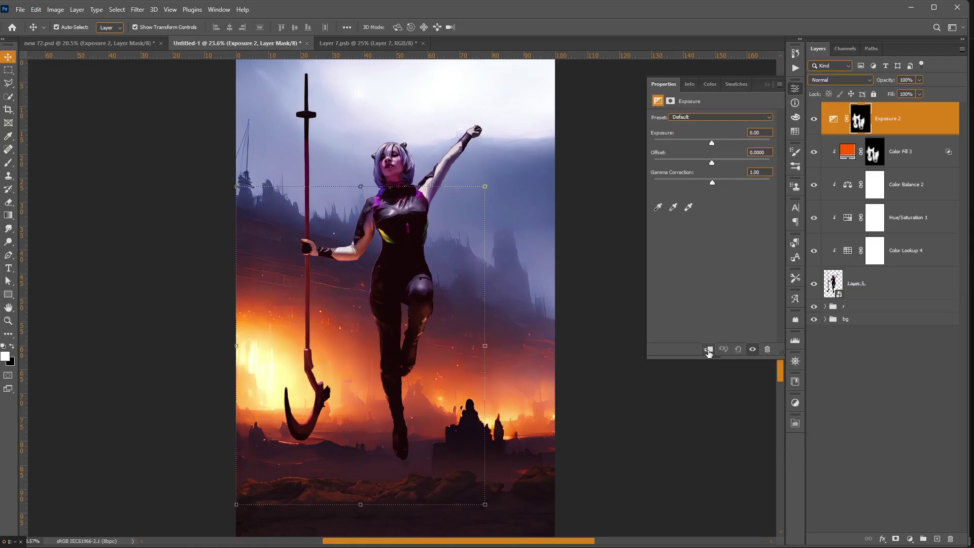
{"action": "left_click", "coordinate": [710, 350]}
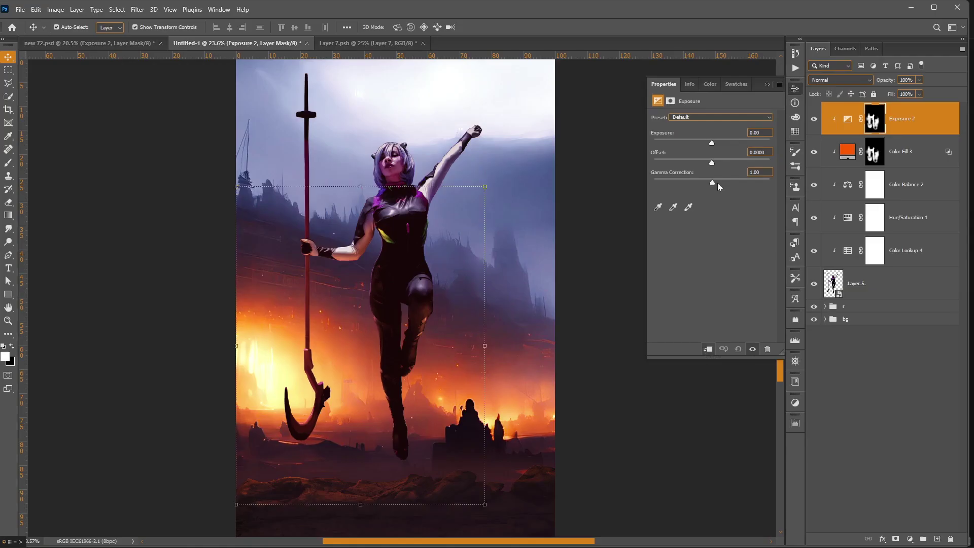
{"action": "mouse_move", "coordinate": [713, 145]}
{"action": "left_mouse_down"}
{"action": "mouse_move", "coordinate": [732, 149]}
{"action": "mouse_move", "coordinate": [710, 160]}
{"action": "mouse_move", "coordinate": [705, 183]}
{"action": "left_mouse_up"}
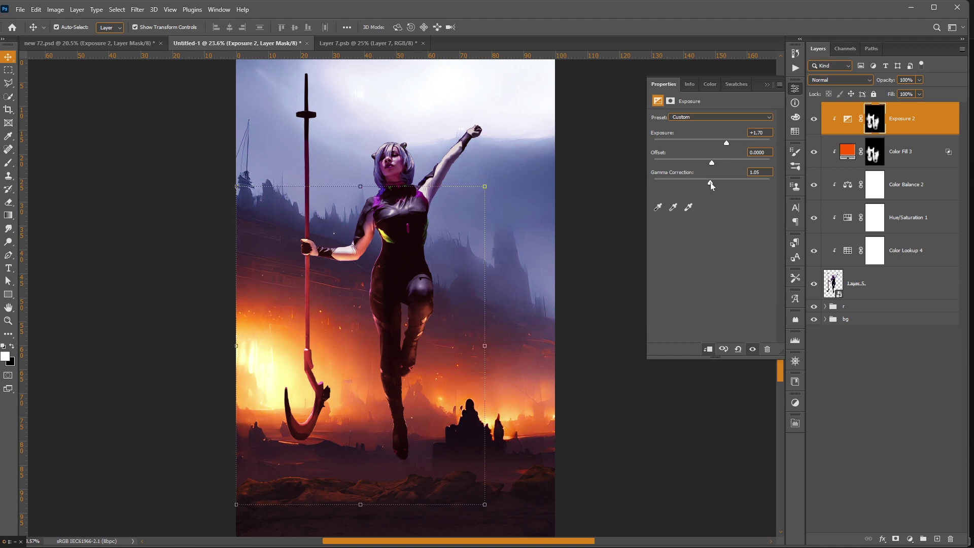
{"action": "left_click", "coordinate": [814, 122]}
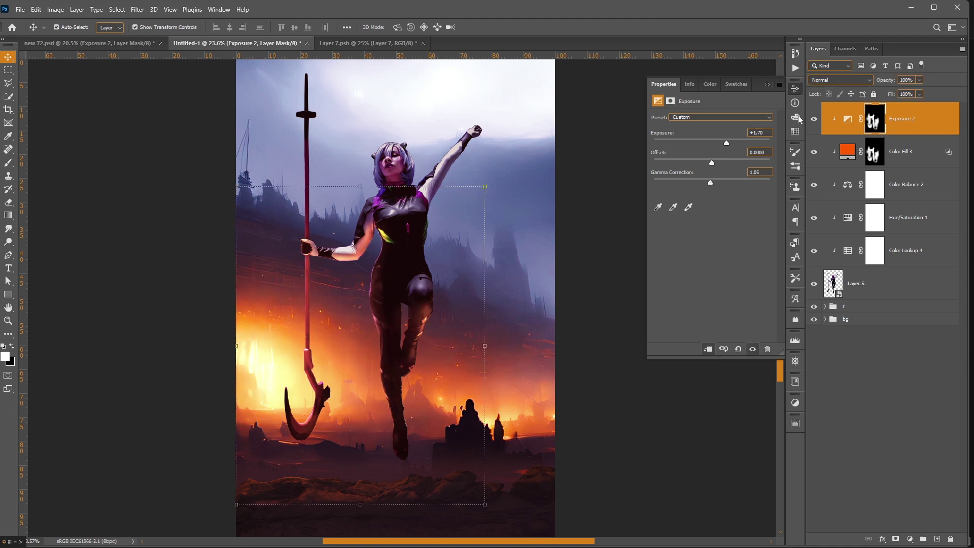
{"action": "left_click", "coordinate": [768, 86]}
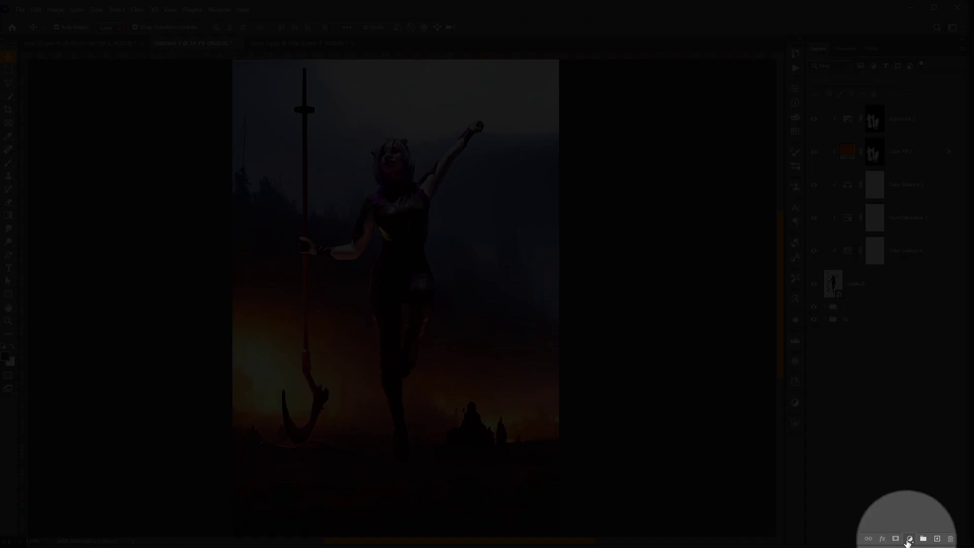
Step: Add a light yellow f8dd94 Solid Color fill in Soft Light blend mode
{"action": "left_click", "coordinate": [910, 539]}
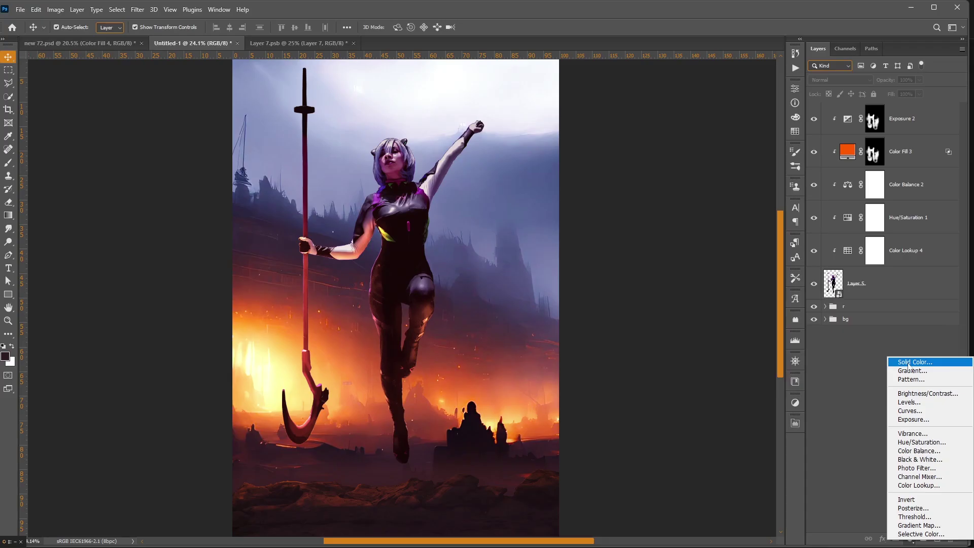
{"action": "left_click", "coordinate": [910, 362]}
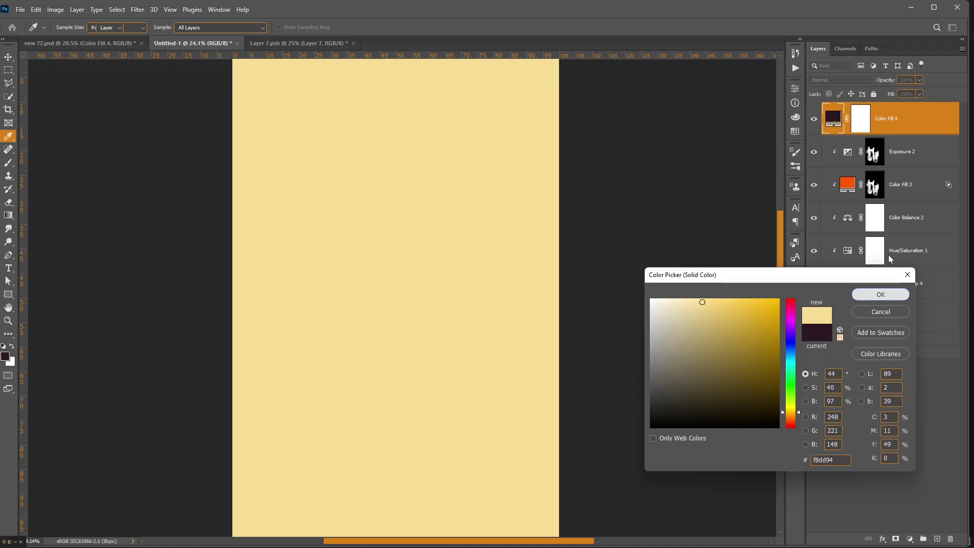
{"action": "left_click", "coordinate": [862, 296]}
{"action": "left_click", "coordinate": [834, 81]}
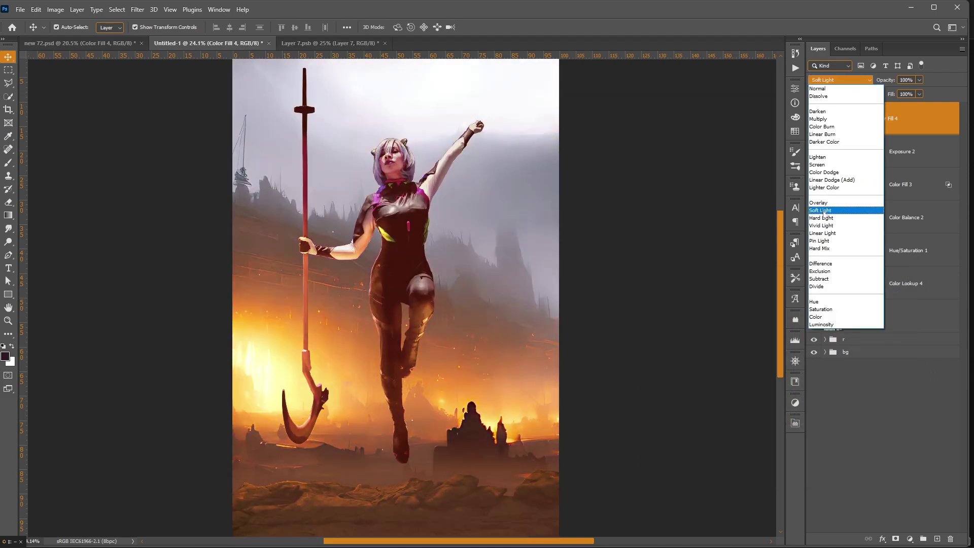
{"action": "left_click", "coordinate": [824, 216]}
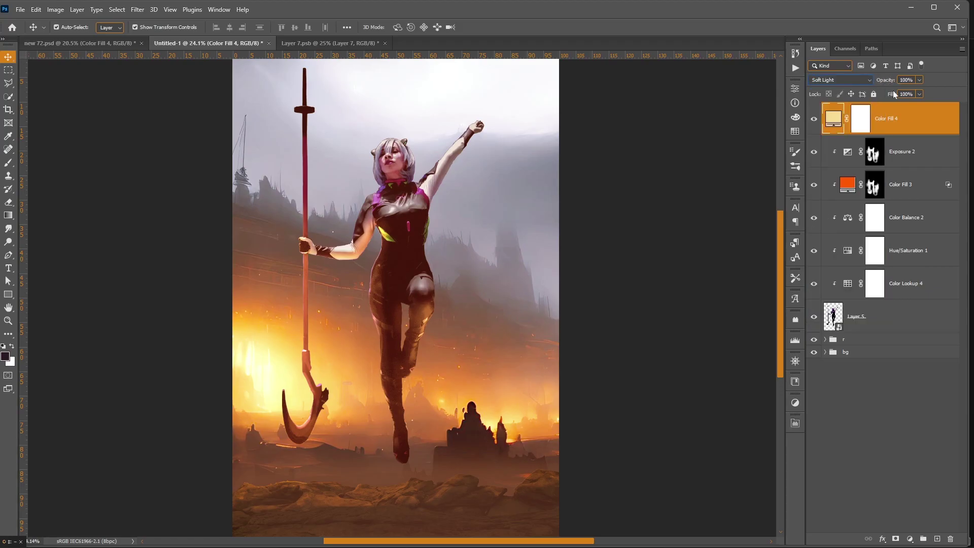
{"action": "left_click", "coordinate": [907, 109]}
Step: Split the Underlying Layer black slider so Color Fill 4 affects only lighter tones
{"action": "right_click", "coordinate": [926, 122]}
{"action": "left_click", "coordinate": [857, 120]}
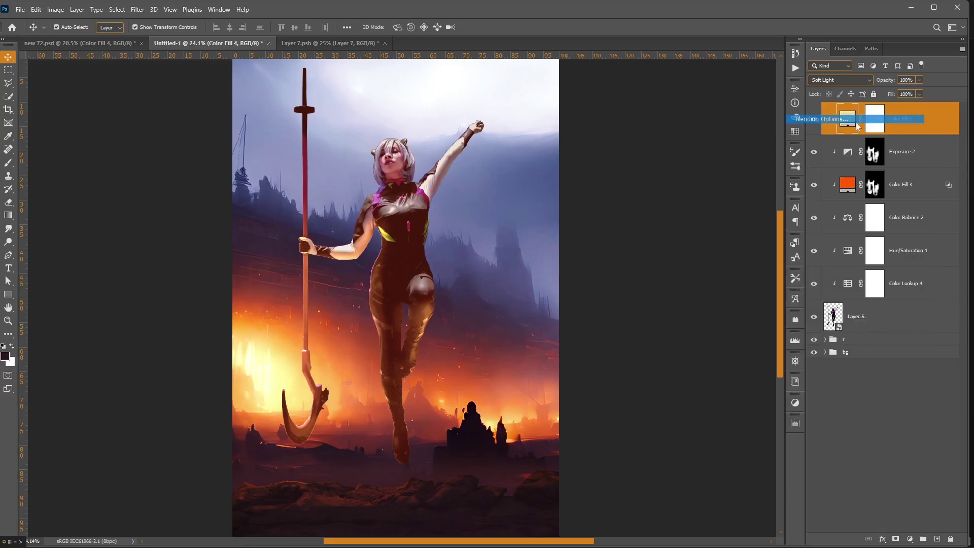
{"action": "left_click_drag", "start_coordinate": [735, 221], "coordinate": [735, 222]}
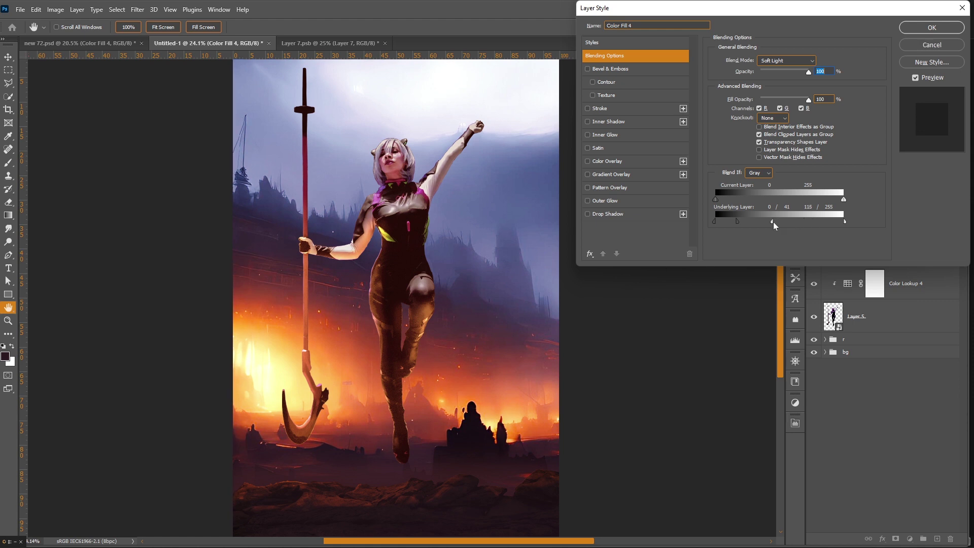
{"action": "left_click_drag", "start_coordinate": [714, 222], "coordinate": [754, 227]}
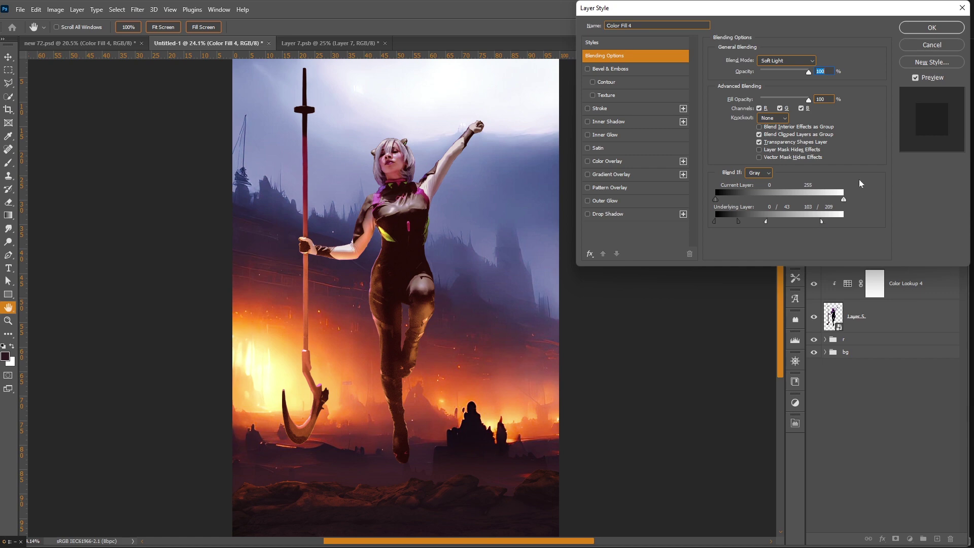
{"action": "left_click", "coordinate": [912, 27]}
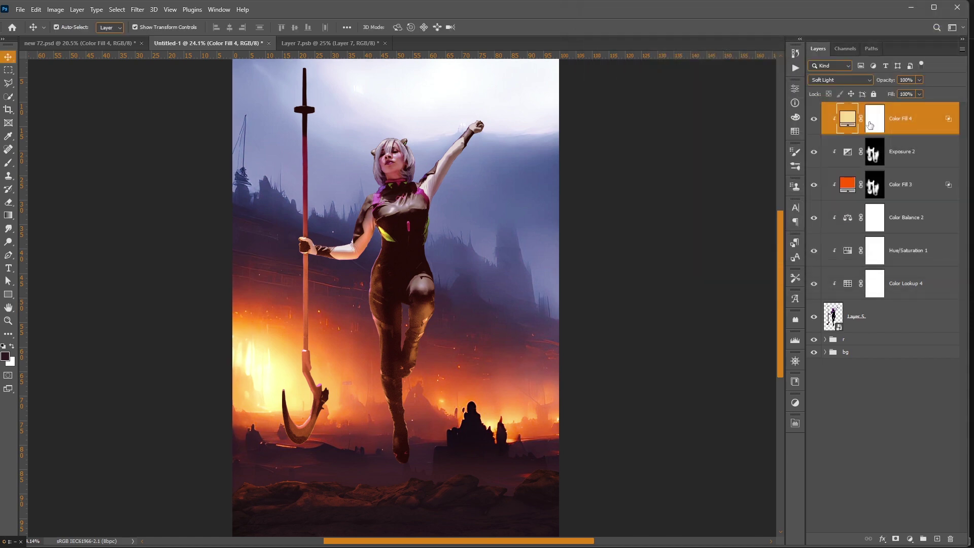
{"action": "left_click", "coordinate": [870, 125]}
Step: Paint soft peach highlights on the Color Fill 4 mask along arm, body, leg and scythe edges
{"action": "key", "text": "b"}
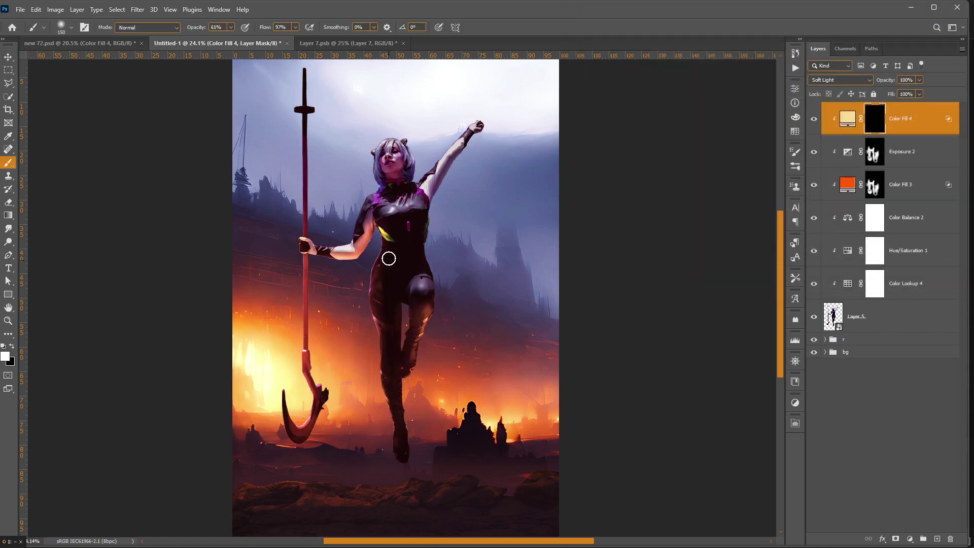
{"action": "scroll", "coordinate": [387, 257], "scroll_direction": "up", "scroll_amount": 3, "text": "alt"}
{"action": "scroll", "coordinate": [385, 274], "scroll_direction": "up", "scroll_amount": 3, "text": "alt"}
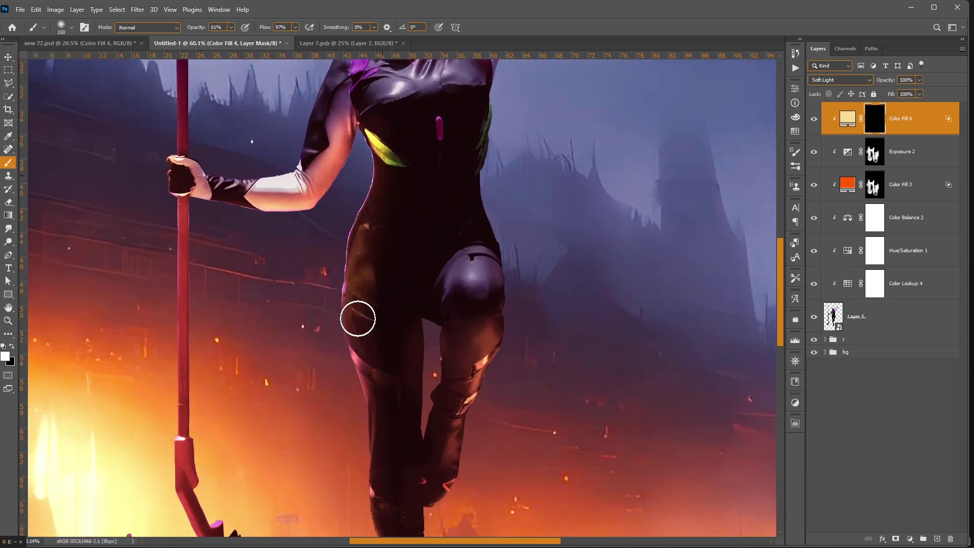
{"action": "scroll", "coordinate": [361, 333], "scroll_direction": "down", "scroll_amount": 2}
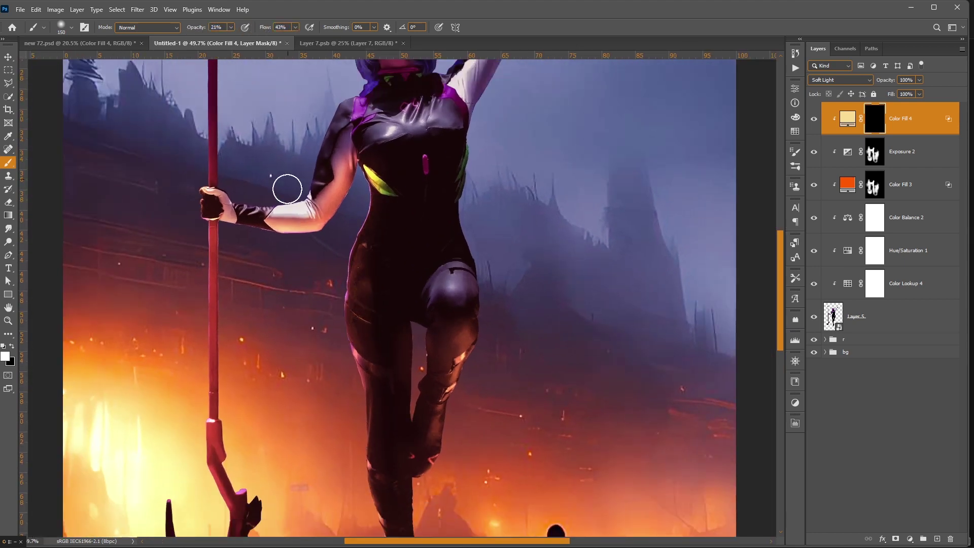
{"action": "scroll", "coordinate": [302, 255], "scroll_direction": "down", "scroll_amount": 2}
{"action": "scroll", "coordinate": [331, 346], "scroll_direction": "down", "scroll_amount": 2}
{"action": "mouse_move", "coordinate": [322, 289]}
{"action": "left_mouse_down"}
{"action": "mouse_move", "coordinate": [362, 408]}
{"action": "mouse_move", "coordinate": [362, 494]}
{"action": "left_mouse_up"}
{"action": "left_click_drag", "start_coordinate": [235, 175], "coordinate": [218, 274]}
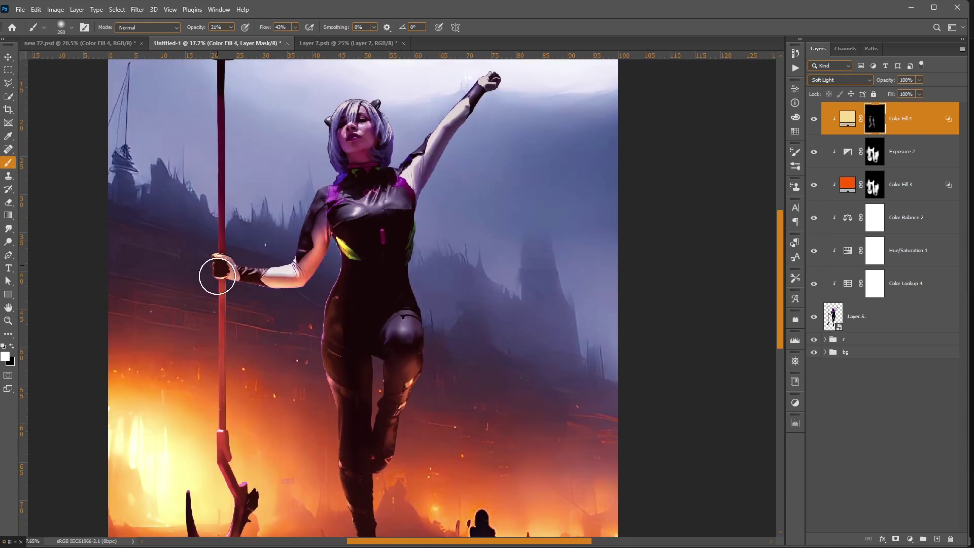
{"action": "key", "text": "bracketright"}
{"action": "scroll", "coordinate": [331, 408], "scroll_direction": "down", "scroll_amount": 5}
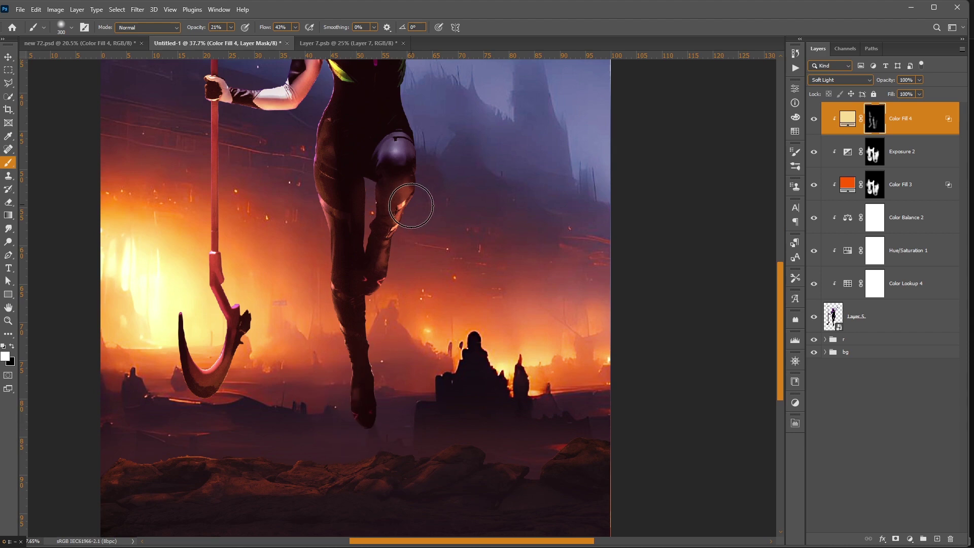
{"action": "mouse_move", "coordinate": [428, 189]}
{"action": "left_mouse_down"}
{"action": "mouse_move", "coordinate": [411, 260]}
{"action": "mouse_move", "coordinate": [390, 219]}
{"action": "mouse_move", "coordinate": [402, 281]}
{"action": "mouse_move", "coordinate": [387, 237]}
{"action": "mouse_move", "coordinate": [370, 237]}
{"action": "left_mouse_up"}
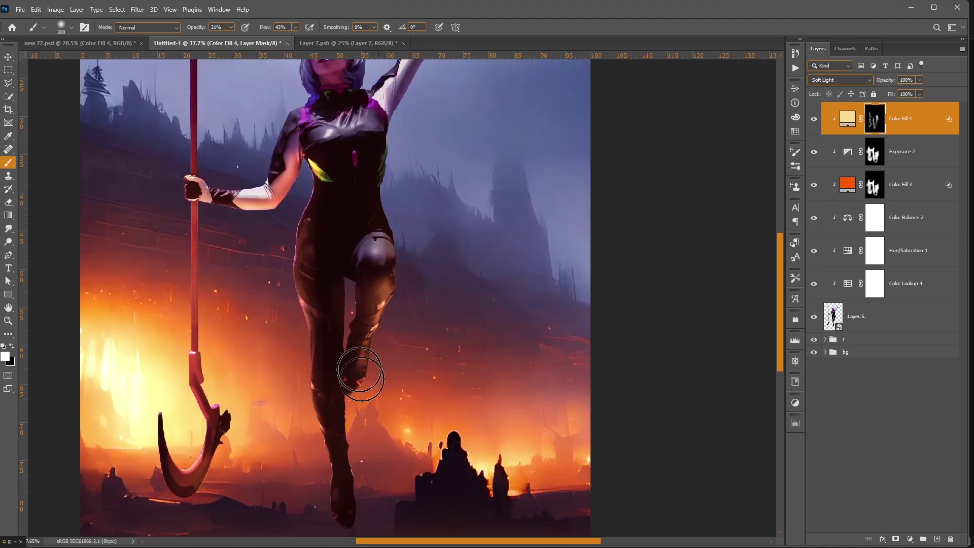
{"action": "scroll", "coordinate": [290, 345], "scroll_direction": "down", "scroll_amount": 3, "text": "alt"}
Step: Toggle Color Fill 4's visibility to compare before and after
{"action": "left_click", "coordinate": [814, 121]}
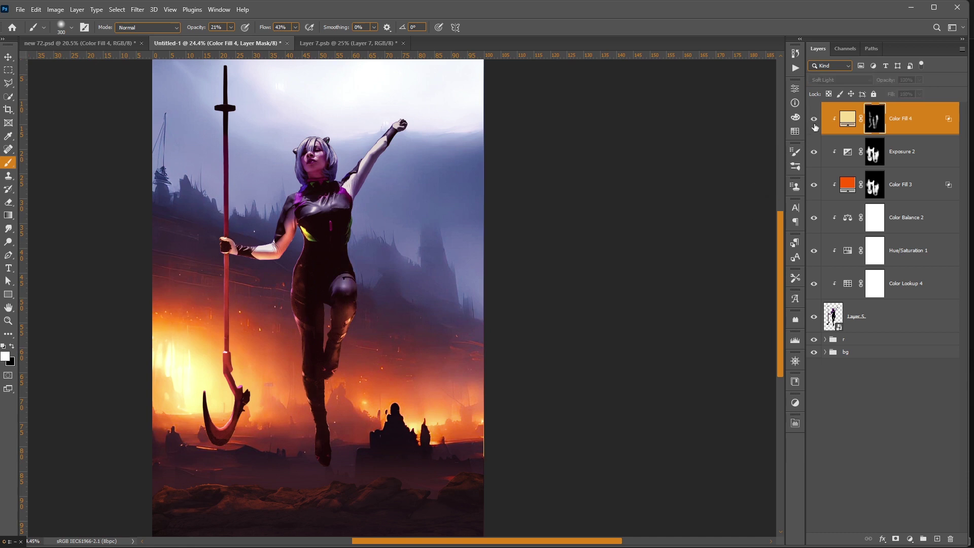
{"action": "left_click", "coordinate": [814, 121]}
{"action": "left_click", "coordinate": [814, 120]}
{"action": "left_click", "coordinate": [814, 121]}
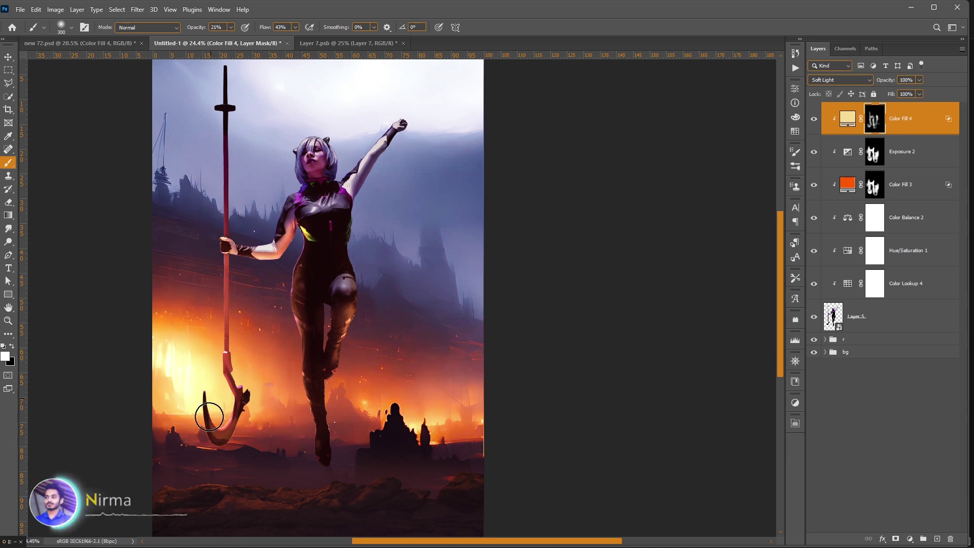
Step: Load the figure layer, Layer 5, as a selection of the woman and scythe
{"action": "key", "text": "v"}
{"action": "left_click", "coordinate": [602, 272]}
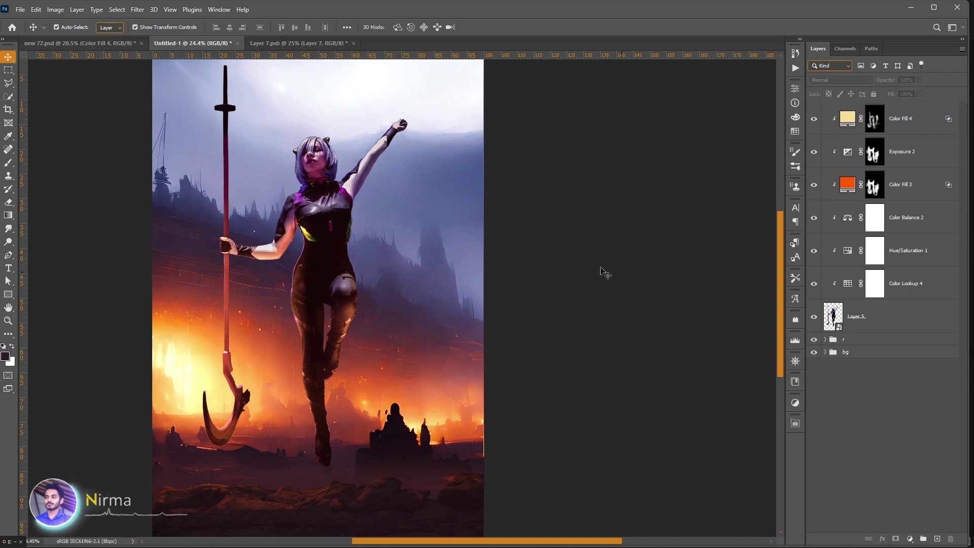
{"action": "scroll", "coordinate": [483, 352], "scroll_direction": "up", "scroll_amount": 2}
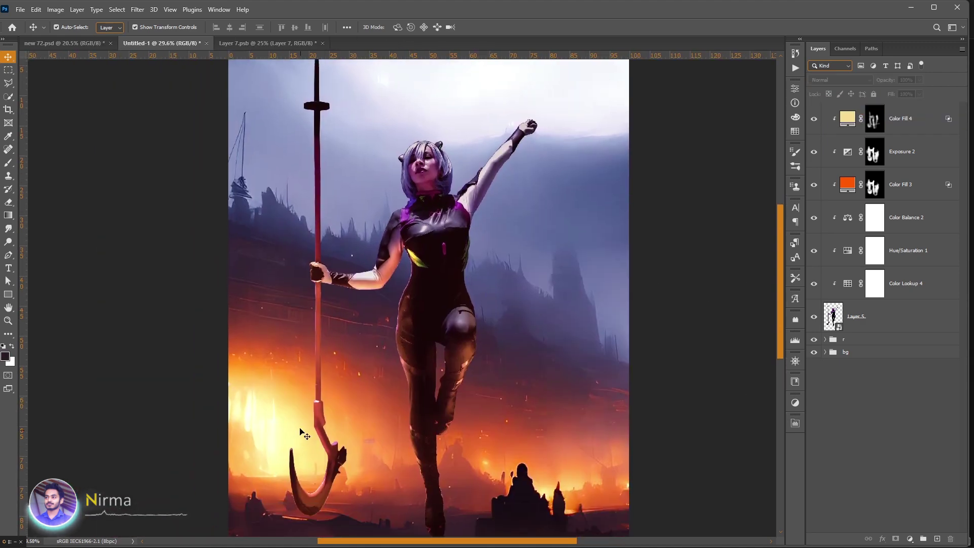
{"action": "scroll", "coordinate": [305, 406], "scroll_direction": "down", "scroll_amount": 3}
{"action": "scroll", "coordinate": [326, 228], "scroll_direction": "up", "scroll_amount": 4}
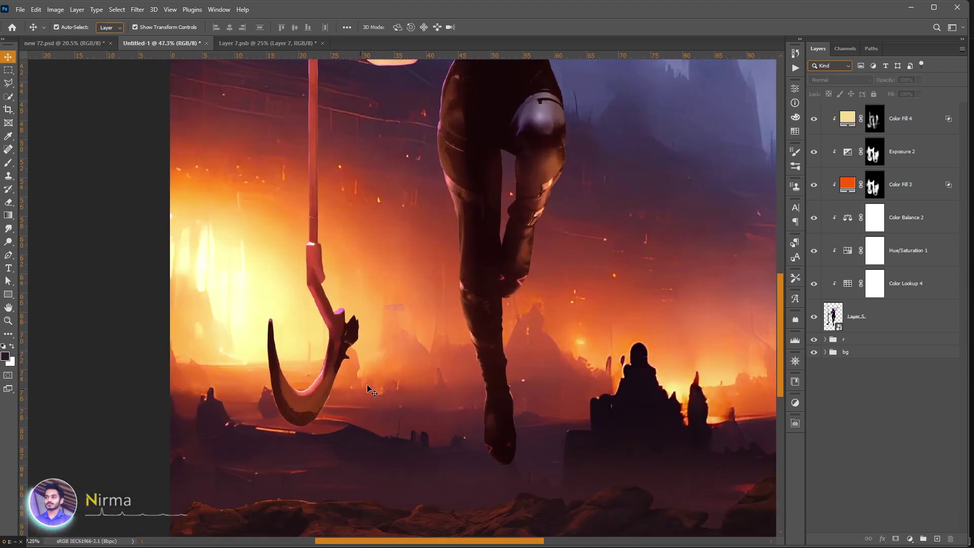
{"action": "scroll", "coordinate": [282, 189], "scroll_direction": "up", "scroll_amount": 2}
{"action": "scroll", "coordinate": [274, 199], "scroll_direction": "up", "scroll_amount": 1}
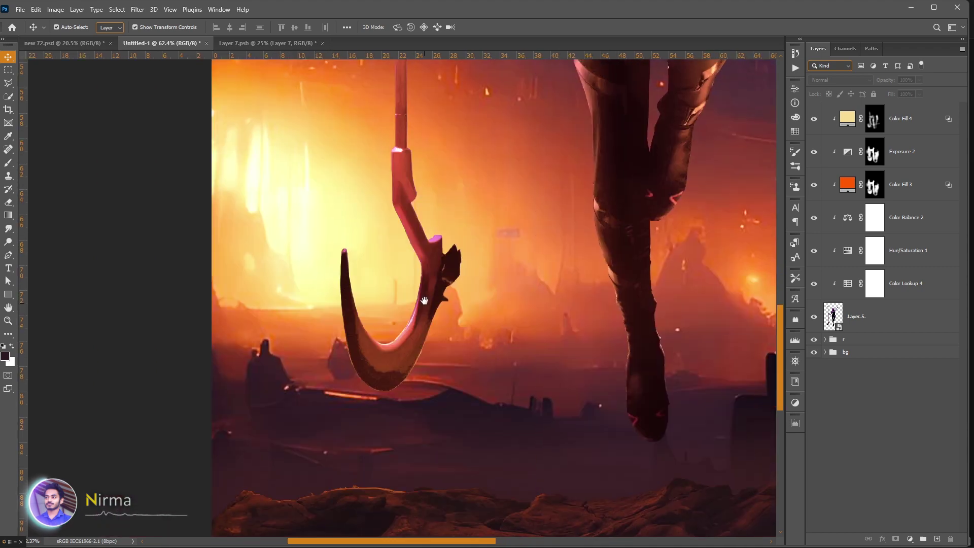
{"action": "scroll", "coordinate": [274, 198], "scroll_direction": "up", "scroll_amount": 1}
{"action": "left_click", "coordinate": [891, 330]}
{"action": "scroll", "coordinate": [428, 304], "scroll_direction": "up", "scroll_amount": 1}
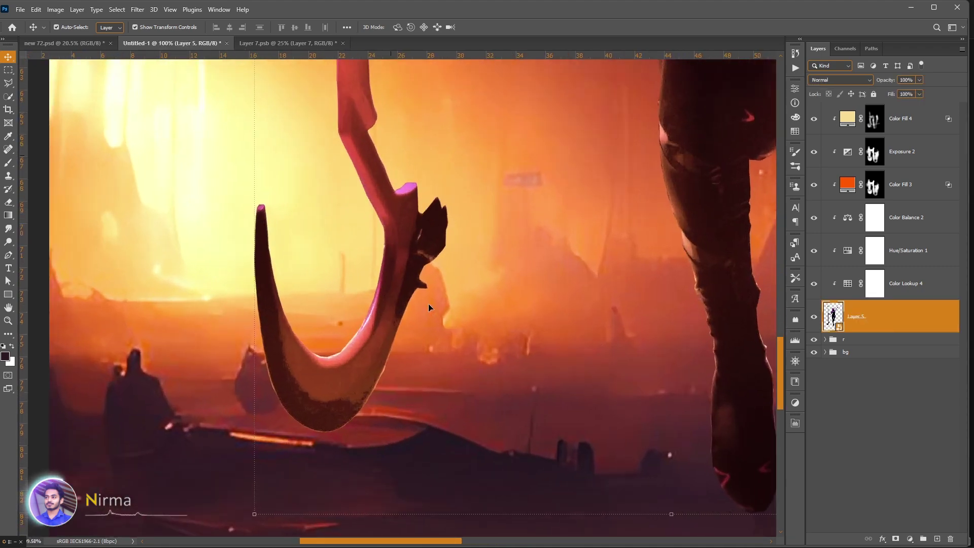
{"action": "scroll", "coordinate": [468, 304], "scroll_direction": "up", "scroll_amount": 1}
{"action": "scroll", "coordinate": [468, 305], "scroll_direction": "down", "scroll_amount": 2}
{"action": "scroll", "coordinate": [468, 305], "scroll_direction": "down", "scroll_amount": 1}
{"action": "left_click", "coordinate": [828, 326], "text": "ctrl"}
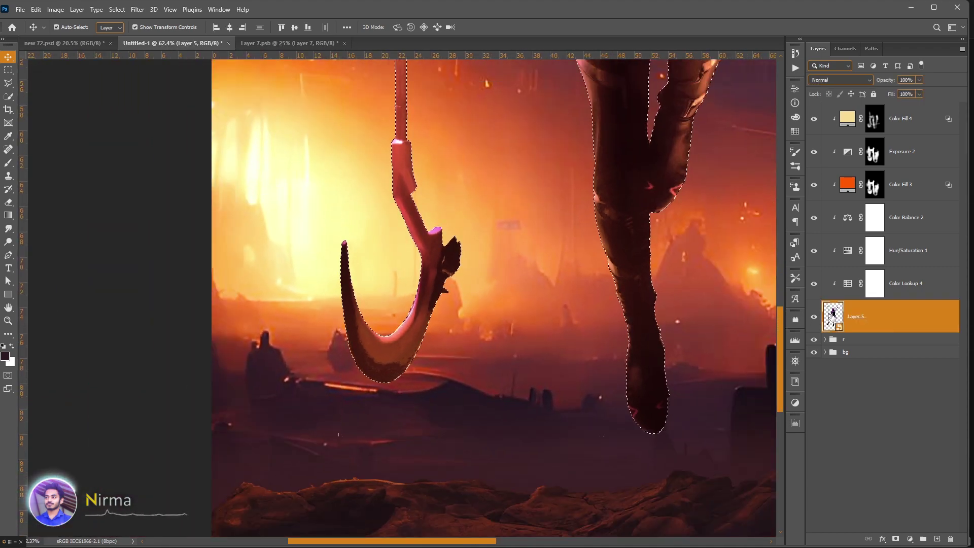
{"action": "scroll", "coordinate": [526, 287], "scroll_direction": "down", "scroll_amount": 2}
{"action": "scroll", "coordinate": [526, 288], "scroll_direction": "down", "scroll_amount": 2}
{"action": "scroll", "coordinate": [406, 310], "scroll_direction": "down", "scroll_amount": 2}
{"action": "left_click_drag", "start_coordinate": [406, 310], "coordinate": [326, 355]}
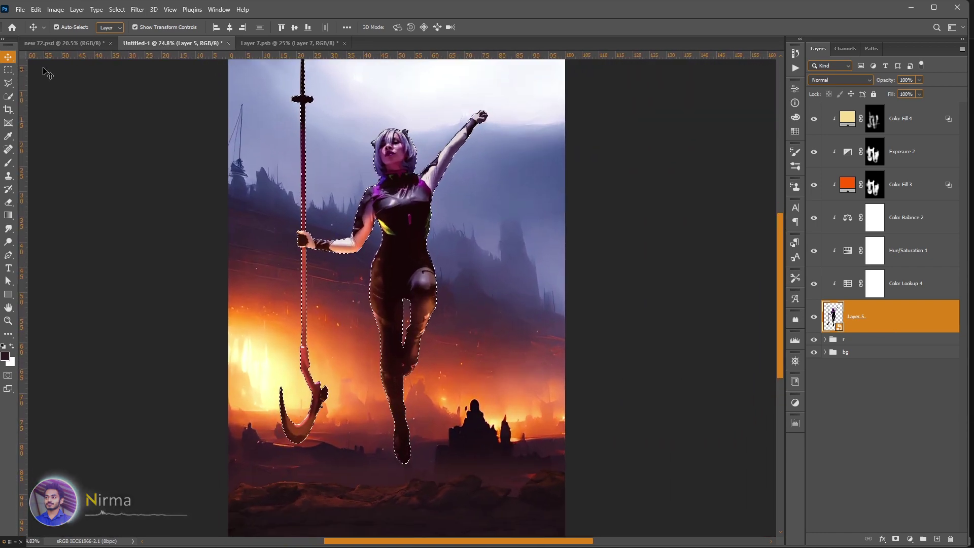
Step: Subtract the staff and figure with the Rectangular Marquee, leaving only the hook blade
{"action": "left_click", "coordinate": [8, 69]}
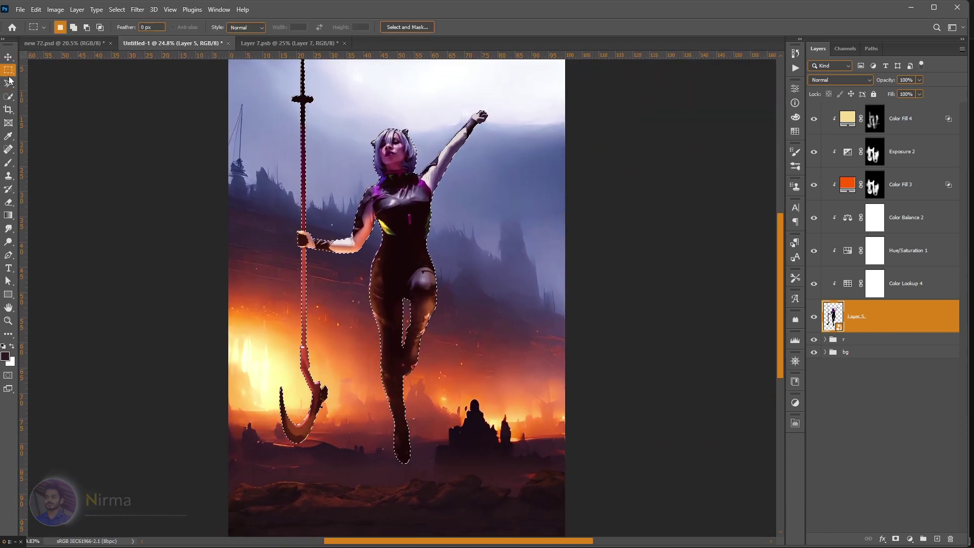
{"action": "left_click", "coordinate": [86, 27]}
{"action": "mouse_move", "coordinate": [461, 474]}
{"action": "left_mouse_down"}
{"action": "mouse_move", "coordinate": [366, 199]}
{"action": "mouse_move", "coordinate": [489, 61]}
{"action": "left_mouse_up"}
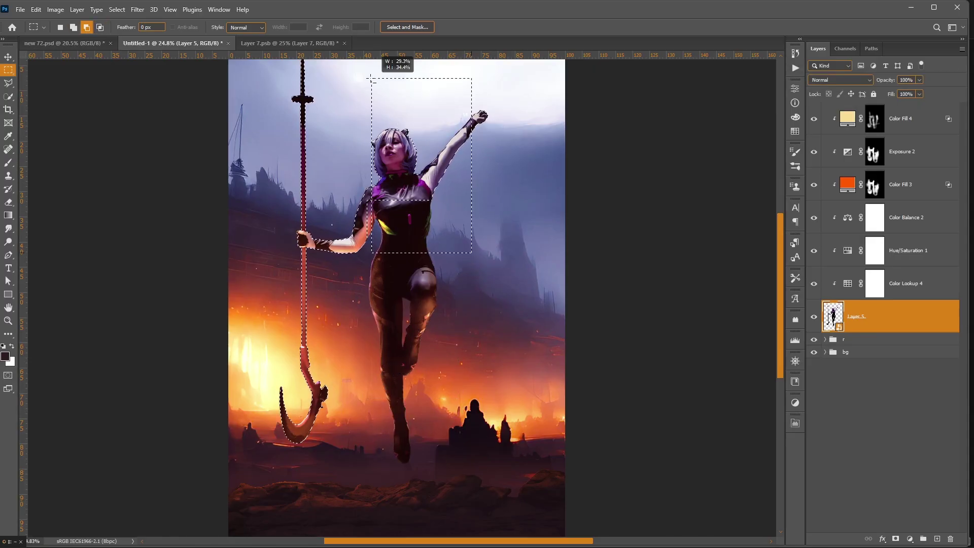
{"action": "left_click_drag", "start_coordinate": [378, 154], "coordinate": [440, 212]}
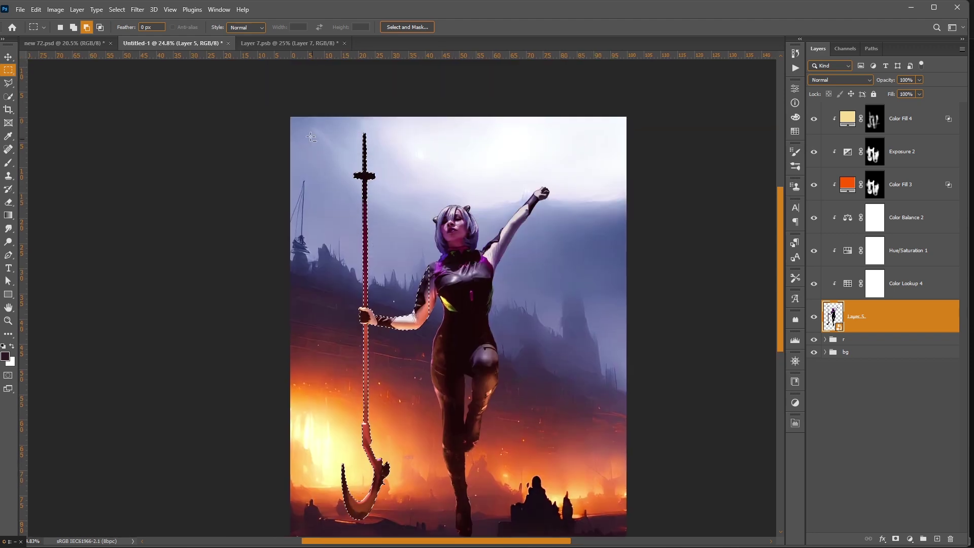
{"action": "left_click_drag", "start_coordinate": [307, 126], "coordinate": [501, 422]}
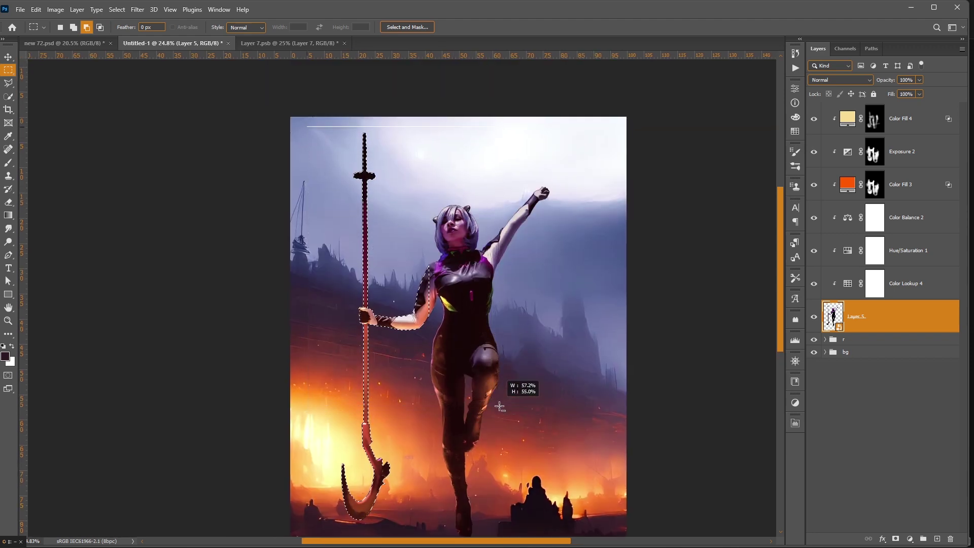
{"action": "left_click_drag", "start_coordinate": [501, 422], "coordinate": [504, 422]}
{"action": "scroll", "coordinate": [505, 423], "scroll_direction": "down", "scroll_amount": 3}
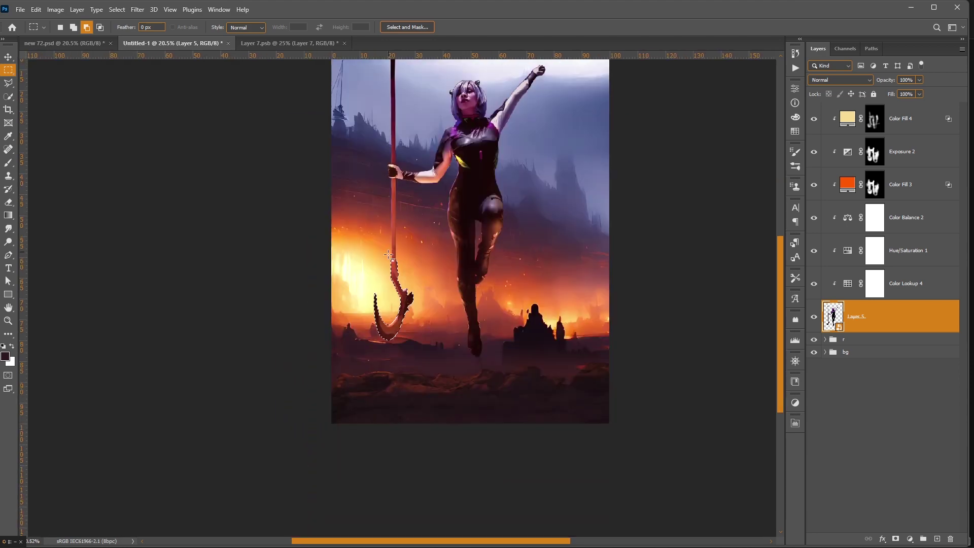
{"action": "scroll", "coordinate": [457, 305], "scroll_direction": "up", "scroll_amount": 3, "text": "alt"}
{"action": "left_click_drag", "start_coordinate": [430, 263], "coordinate": [431, 287]}
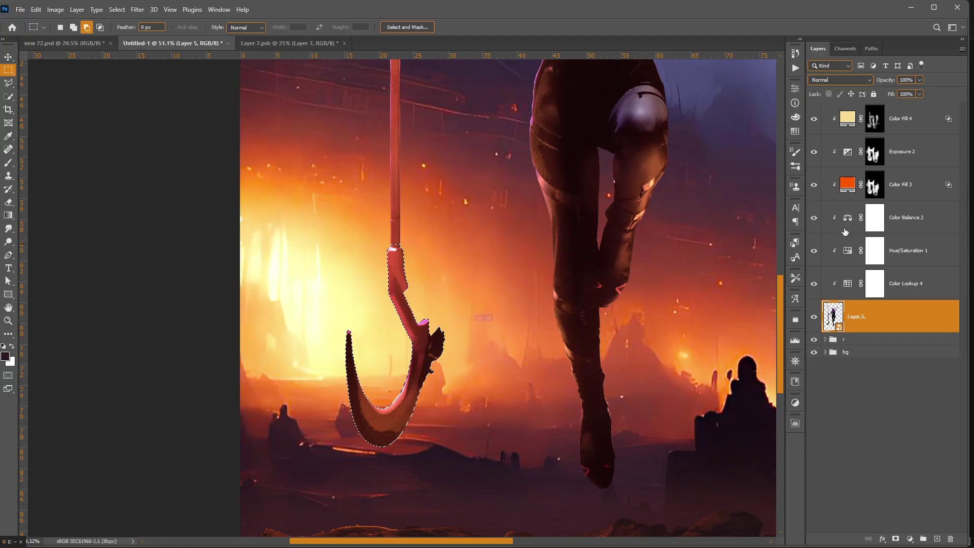
{"action": "left_click", "coordinate": [902, 122]}
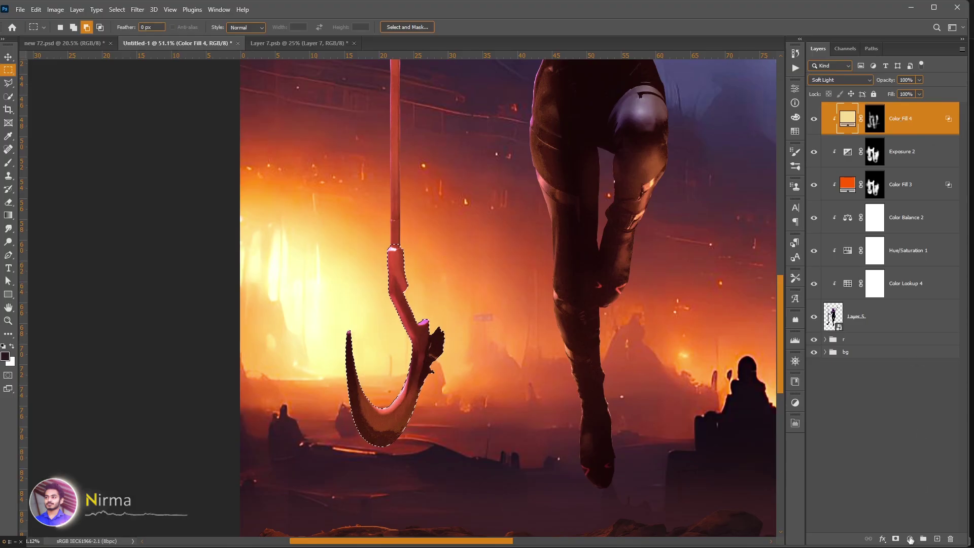
Step: Fill the hook blade selection with a white Solid Color fill layer
{"action": "left_click", "coordinate": [911, 539]}
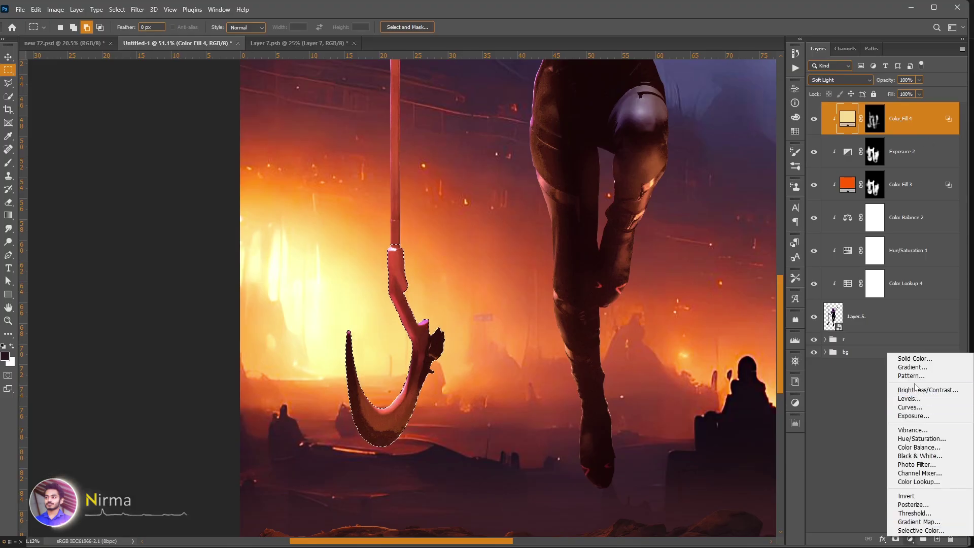
{"action": "left_click", "coordinate": [901, 356]}
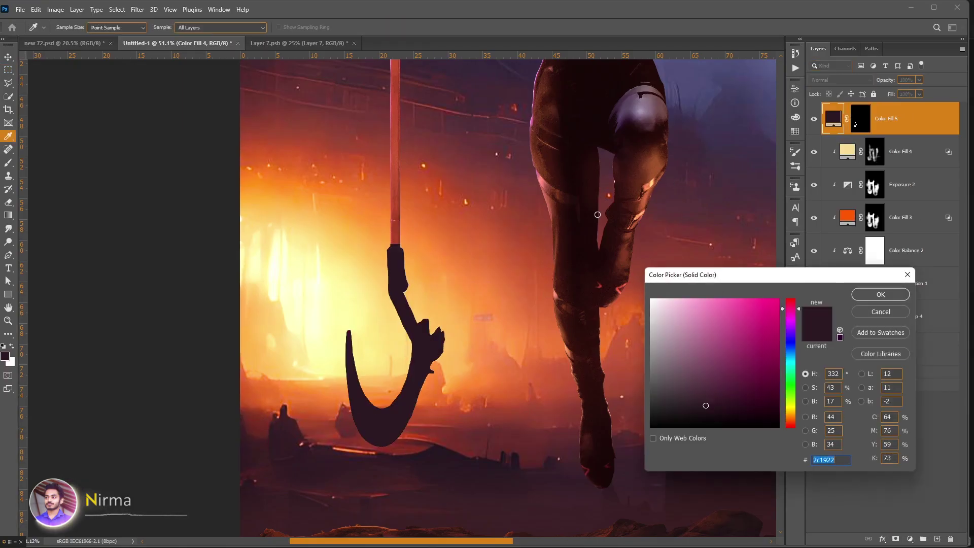
{"action": "left_click", "coordinate": [652, 299]}
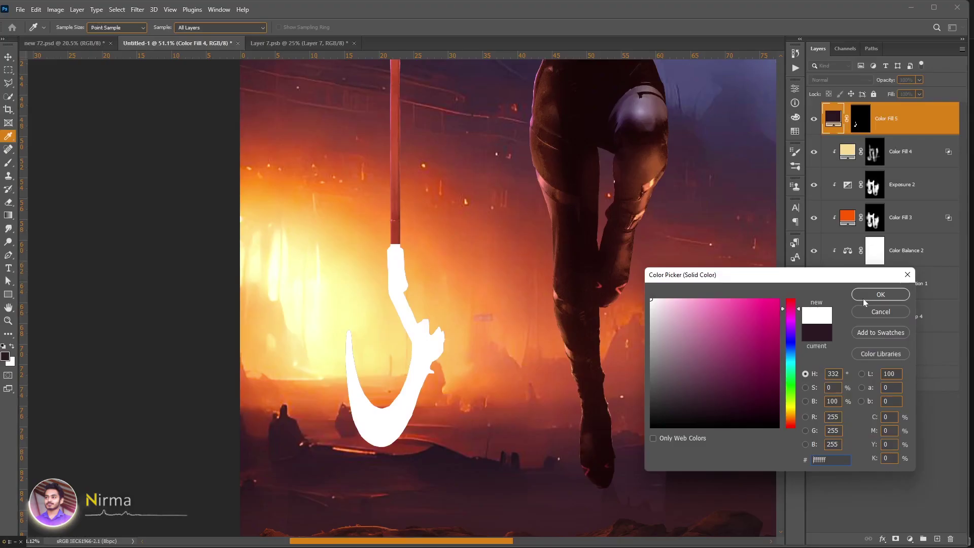
{"action": "left_click", "coordinate": [862, 297]}
Step: Give the hook fill a white Normal Drop Shadow with wider spread, and clip it
{"action": "right_click", "coordinate": [928, 117]}
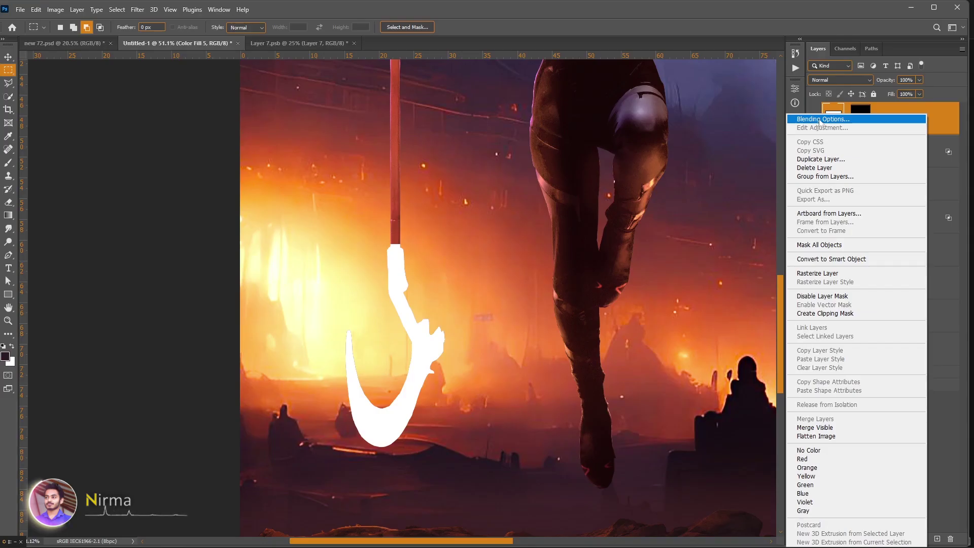
{"action": "left_click", "coordinate": [821, 120]}
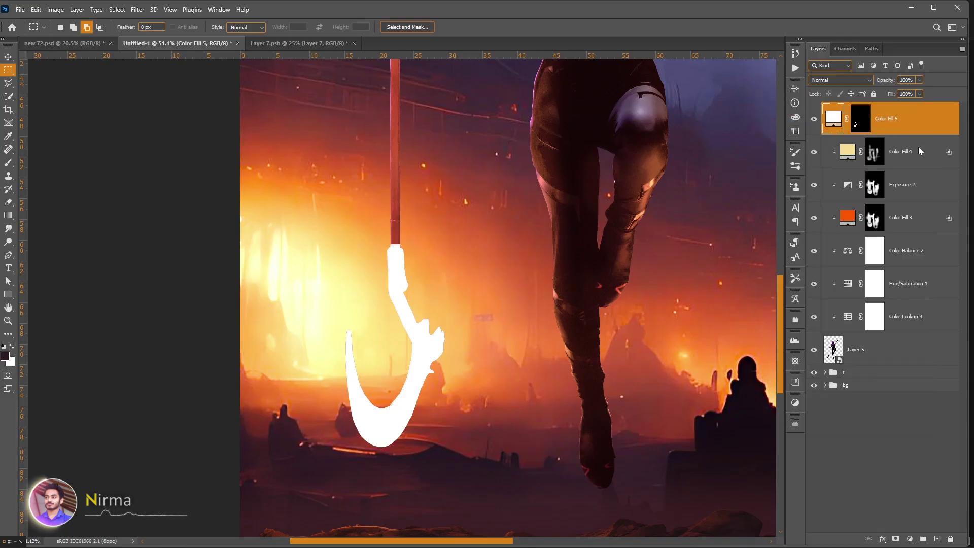
{"action": "left_click", "coordinate": [601, 214]}
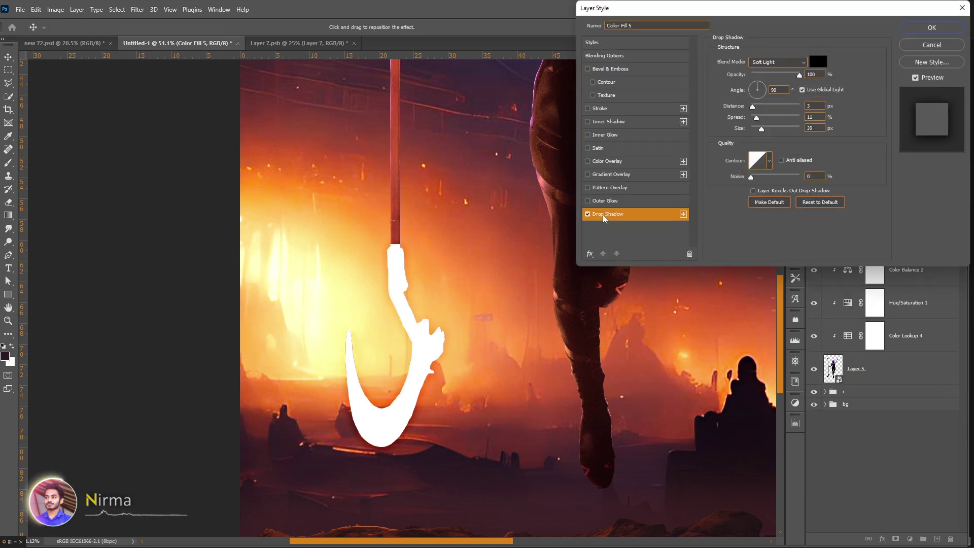
{"action": "left_click", "coordinate": [817, 64]}
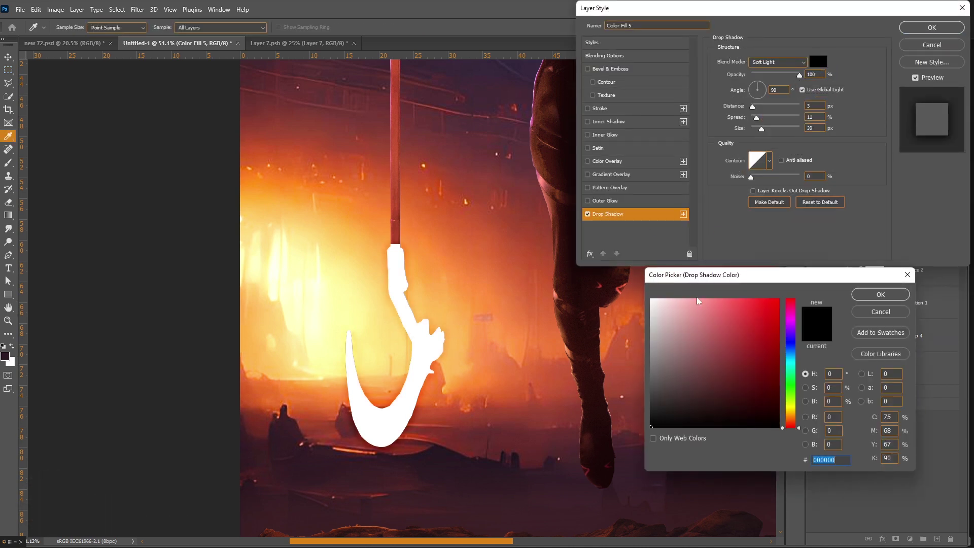
{"action": "left_click", "coordinate": [652, 299]}
{"action": "left_click", "coordinate": [880, 295]}
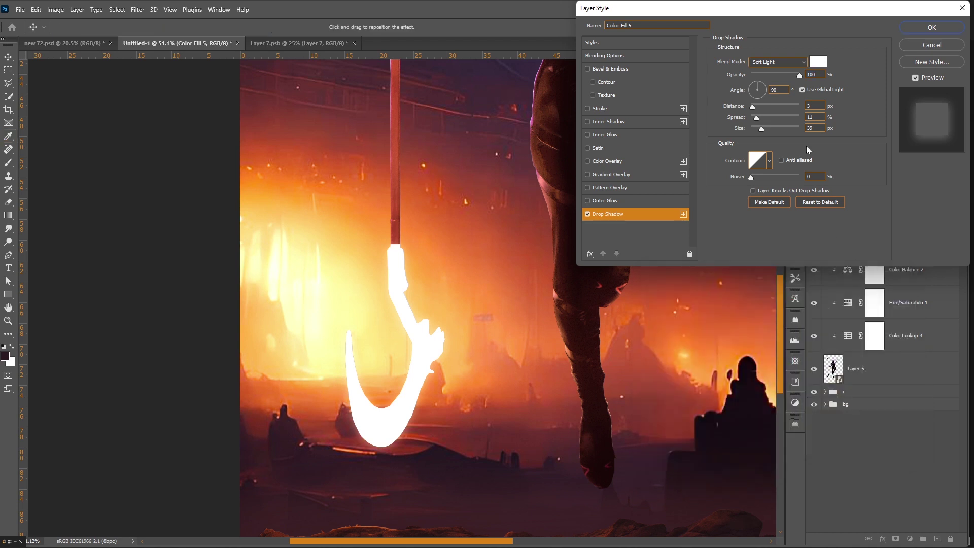
{"action": "left_click", "coordinate": [766, 60]}
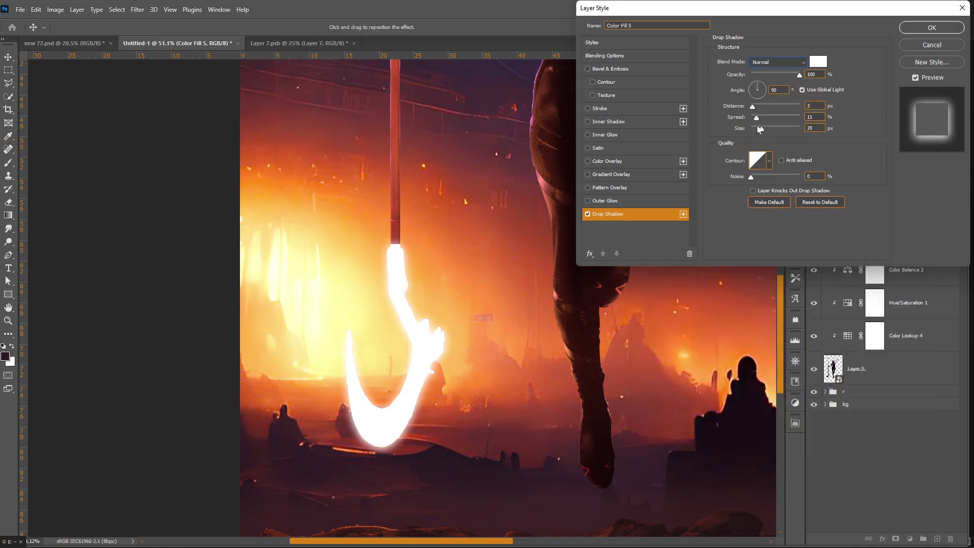
{"action": "left_click_drag", "start_coordinate": [756, 117], "coordinate": [769, 129]}
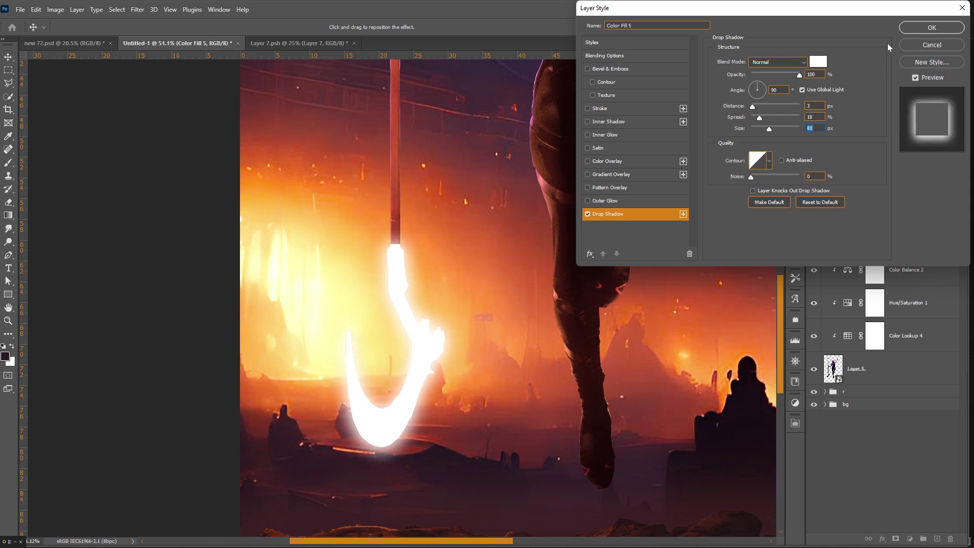
{"action": "left_click", "coordinate": [929, 28]}
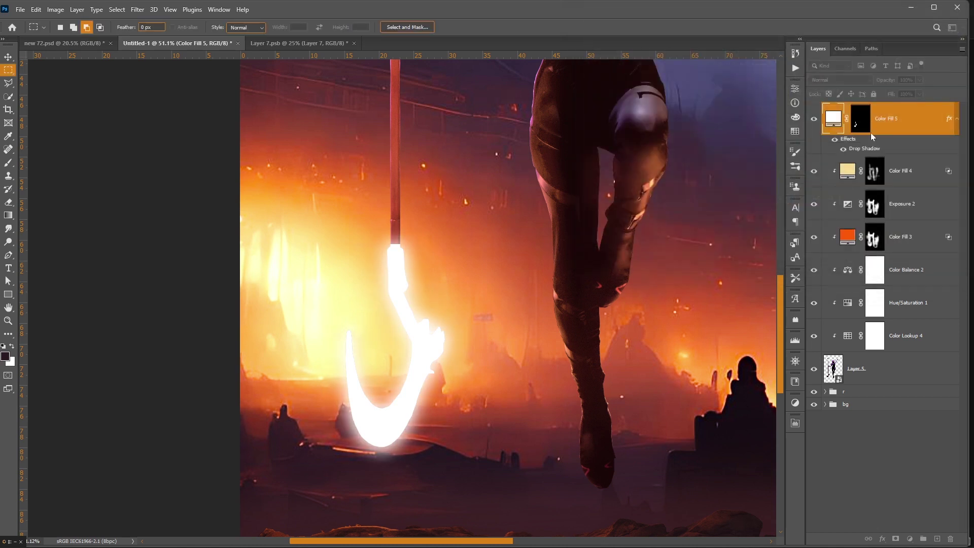
{"action": "left_click", "coordinate": [906, 152], "text": "alt"}
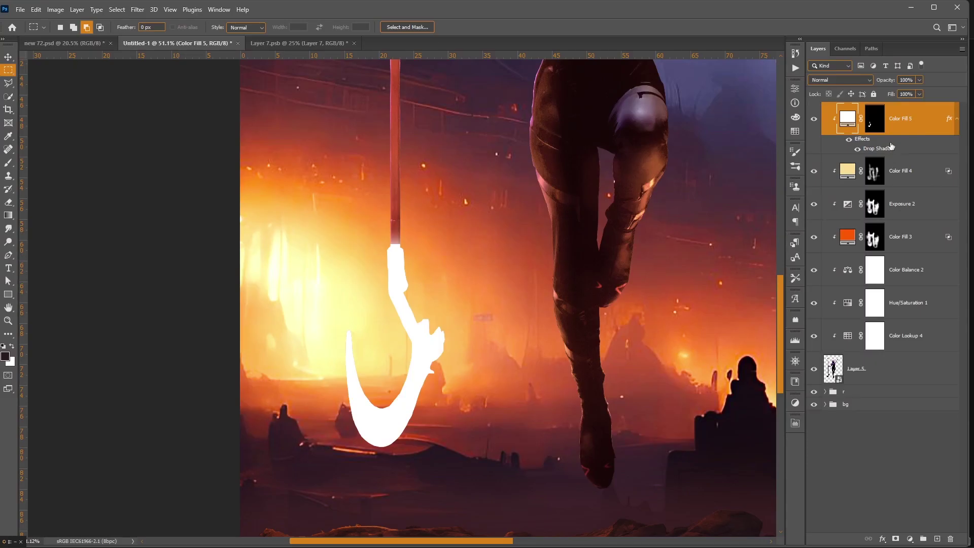
Step: Widen the hook's white drop shadow glow further
{"action": "double_click", "coordinate": [892, 147]}
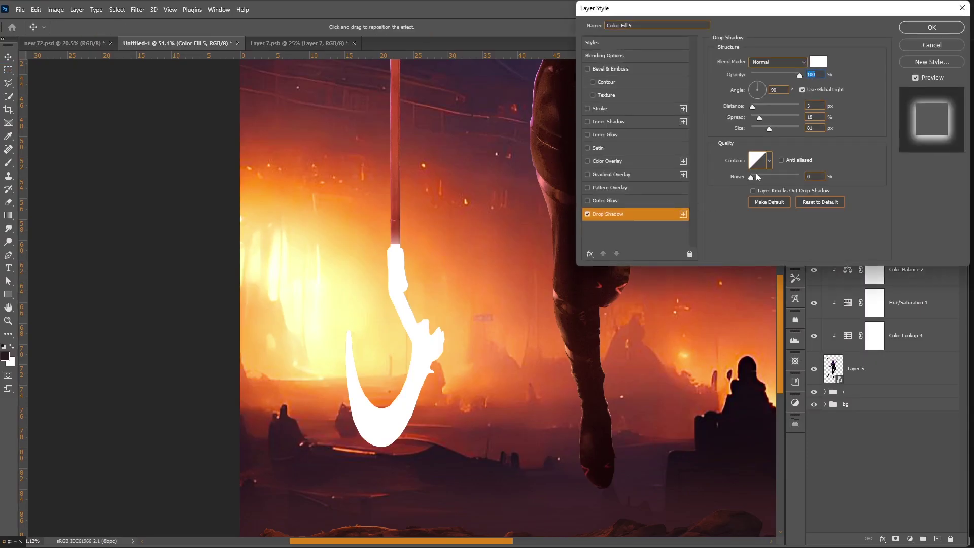
{"action": "mouse_move", "coordinate": [763, 116]}
{"action": "left_mouse_down"}
{"action": "mouse_move", "coordinate": [781, 117]}
{"action": "mouse_move", "coordinate": [756, 130]}
{"action": "mouse_move", "coordinate": [772, 123]}
{"action": "left_mouse_up"}
{"action": "key", "text": "ctrl+minus"}
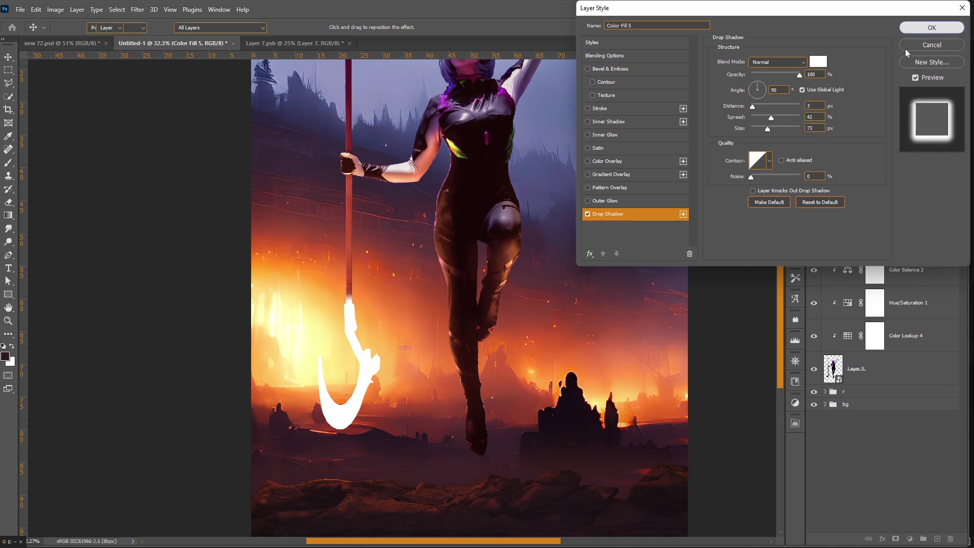
{"action": "left_click", "coordinate": [932, 27]}
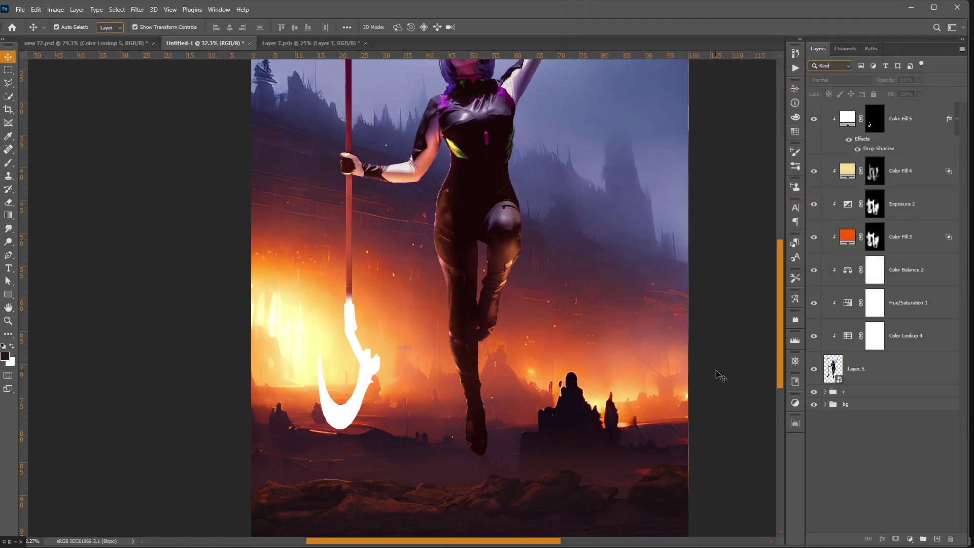
Step: Add a Color Lookup layer using the EdgyAmber.3DL LUT, blended as Linear Dodge (Add)
{"action": "left_click", "coordinate": [913, 534]}
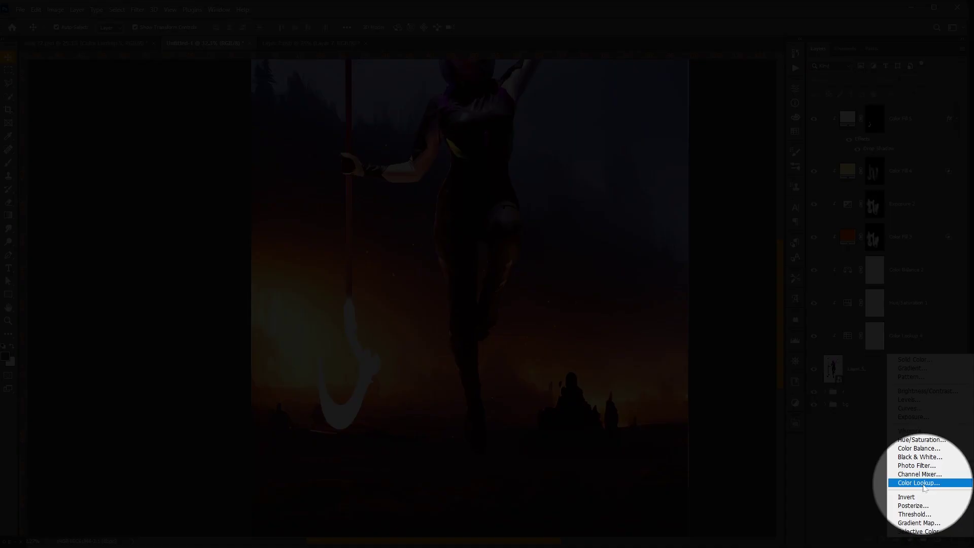
{"action": "left_click", "coordinate": [914, 486]}
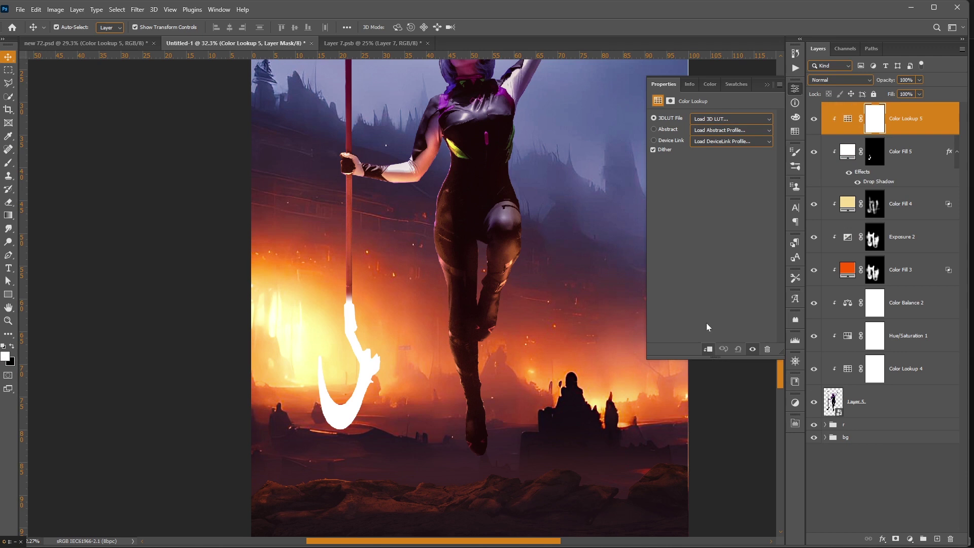
{"action": "left_click", "coordinate": [713, 117]}
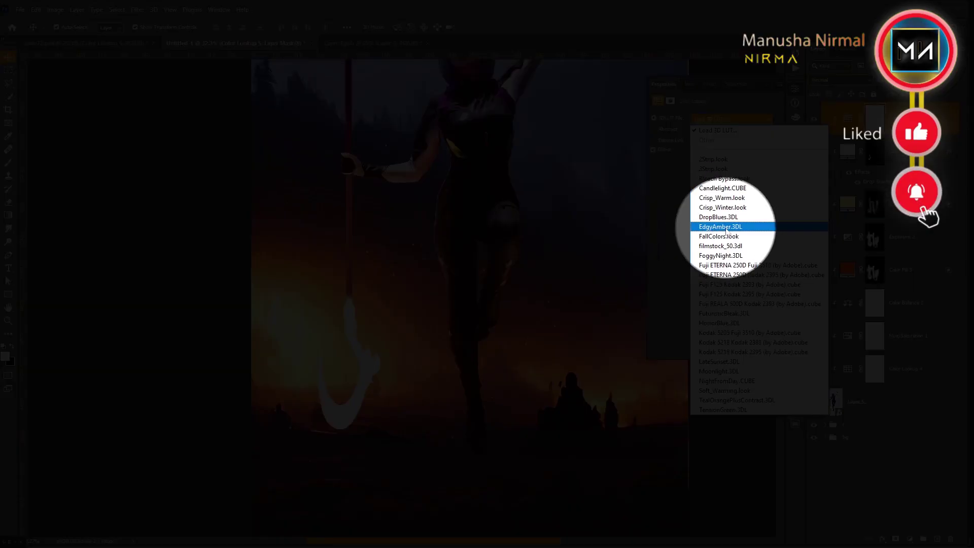
{"action": "left_click", "coordinate": [721, 226]}
{"action": "left_click", "coordinate": [862, 79]}
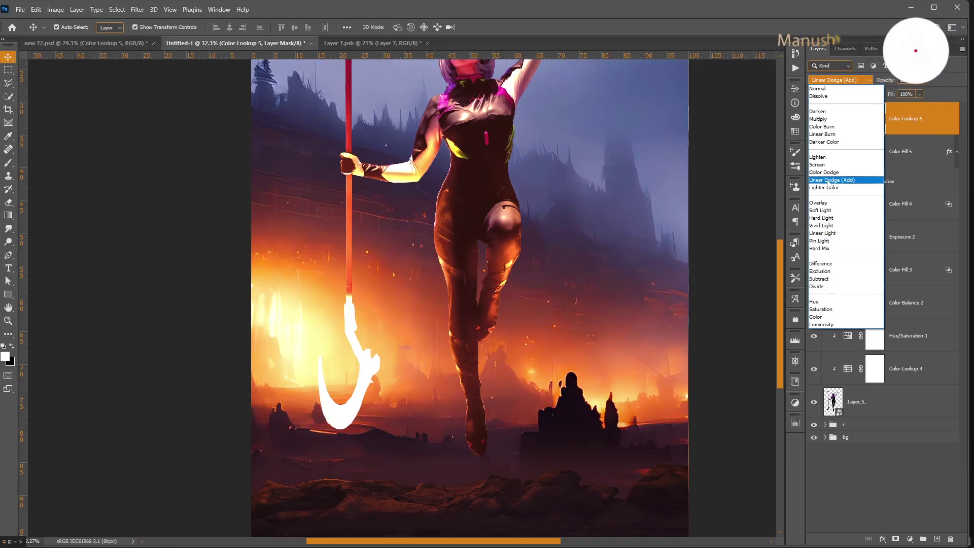
{"action": "left_click", "coordinate": [832, 180]}
{"action": "scroll", "coordinate": [599, 228], "scroll_direction": "down", "scroll_amount": 2}
{"action": "scroll", "coordinate": [599, 219], "scroll_direction": "down", "scroll_amount": 2}
{"action": "scroll", "coordinate": [583, 206], "scroll_direction": "up", "scroll_amount": 2}
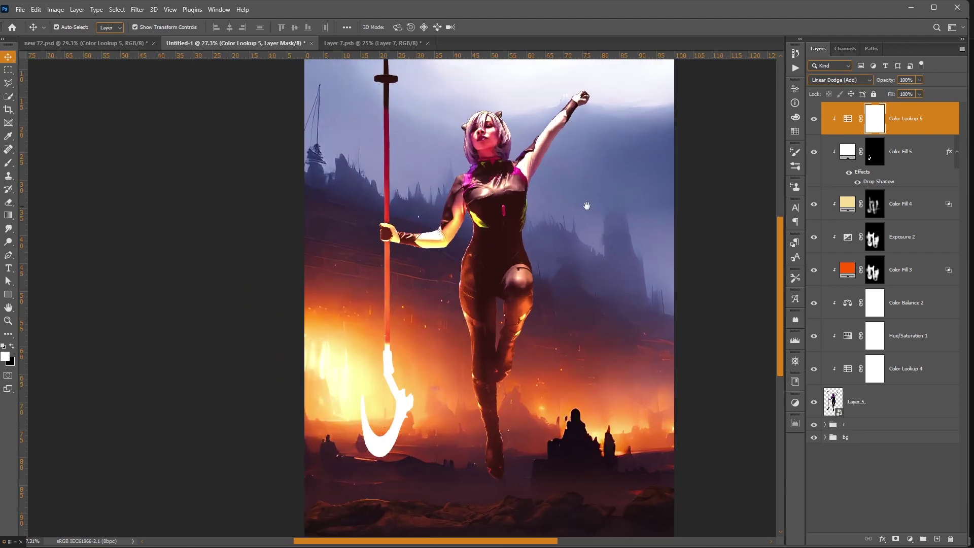
Step: Brush black on the Color Lookup 5 mask beside the head and over the raised arm
{"action": "key", "text": "b"}
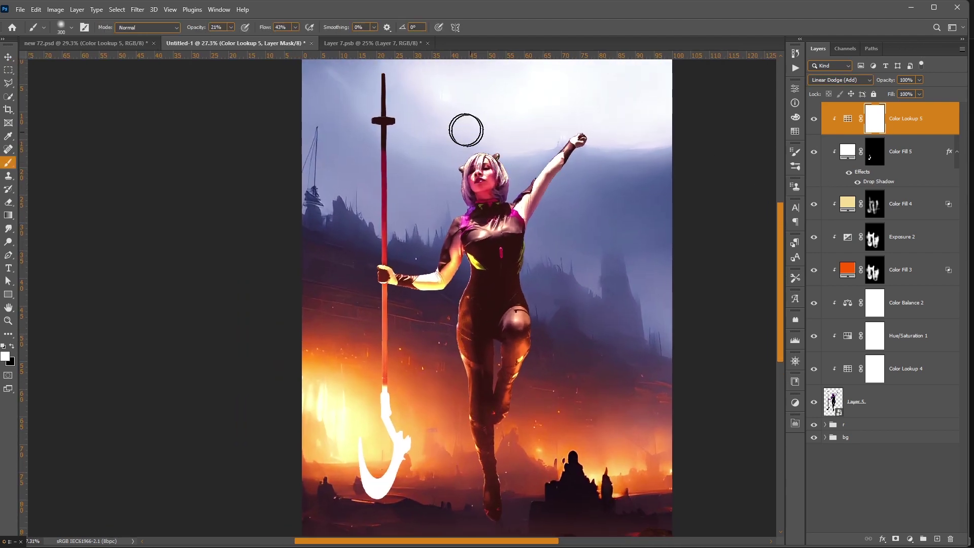
{"action": "key", "text": "x"}
{"action": "left_click_drag", "start_coordinate": [459, 179], "coordinate": [537, 162]}
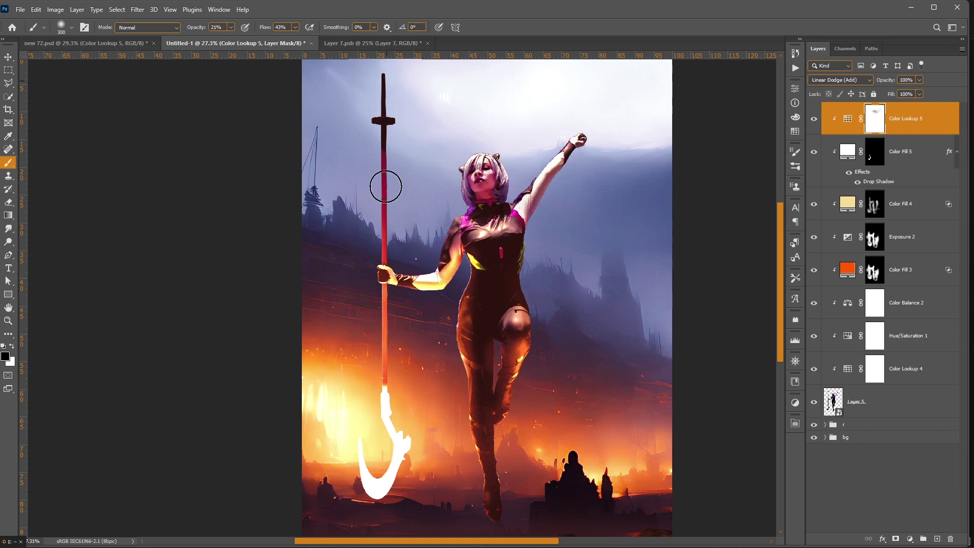
{"action": "scroll", "coordinate": [602, 300], "scroll_direction": "down", "scroll_amount": 2}
{"action": "scroll", "coordinate": [495, 144], "scroll_direction": "down", "scroll_amount": 1}
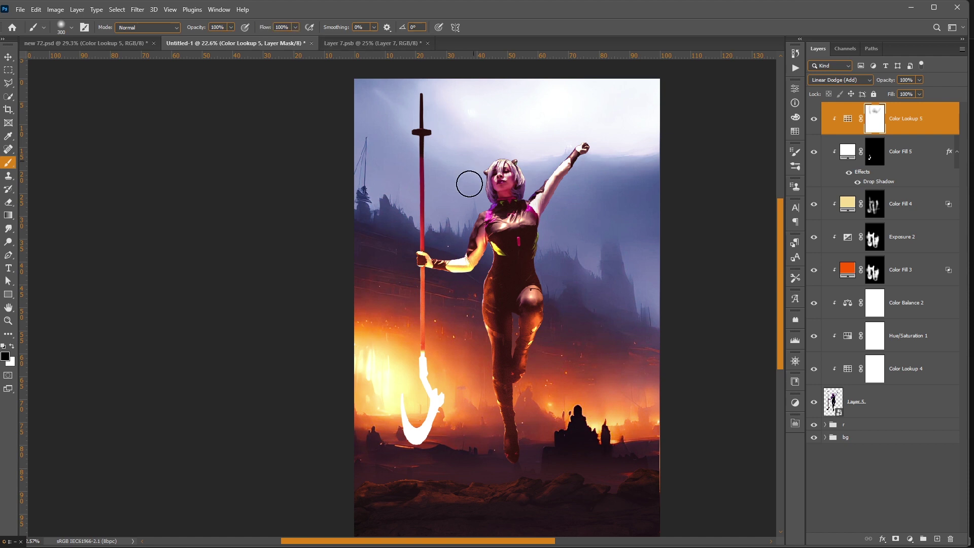
{"action": "left_click_drag", "start_coordinate": [469, 183], "coordinate": [490, 148]}
{"action": "mouse_move", "coordinate": [533, 182]}
{"action": "left_mouse_down"}
{"action": "mouse_move", "coordinate": [592, 185]}
{"action": "mouse_move", "coordinate": [577, 170]}
{"action": "left_mouse_up"}
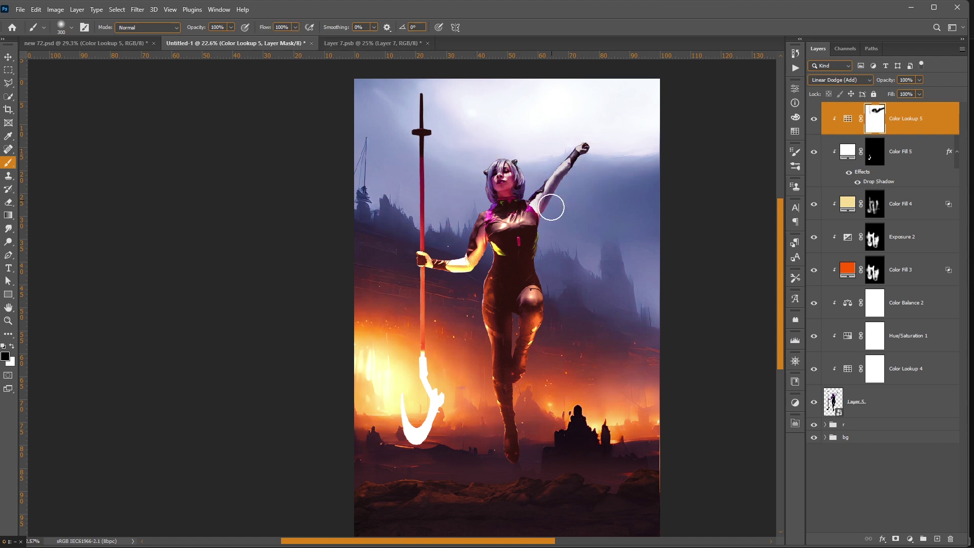
Step: Undo a shoulder stroke, then mask the grade out of the upper-left sky with a larger brush
{"action": "left_click_drag", "start_coordinate": [485, 206], "coordinate": [475, 225]}
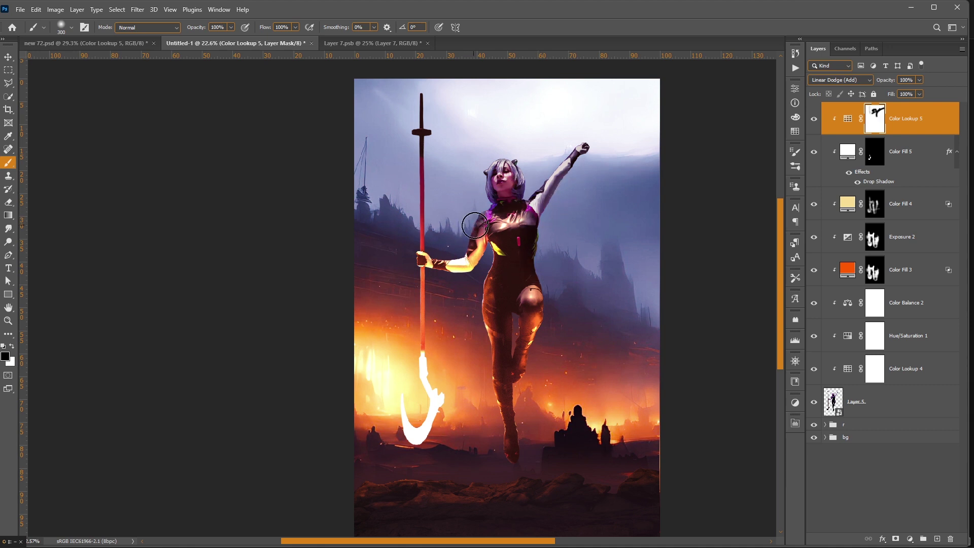
{"action": "key", "text": "ctrl+z"}
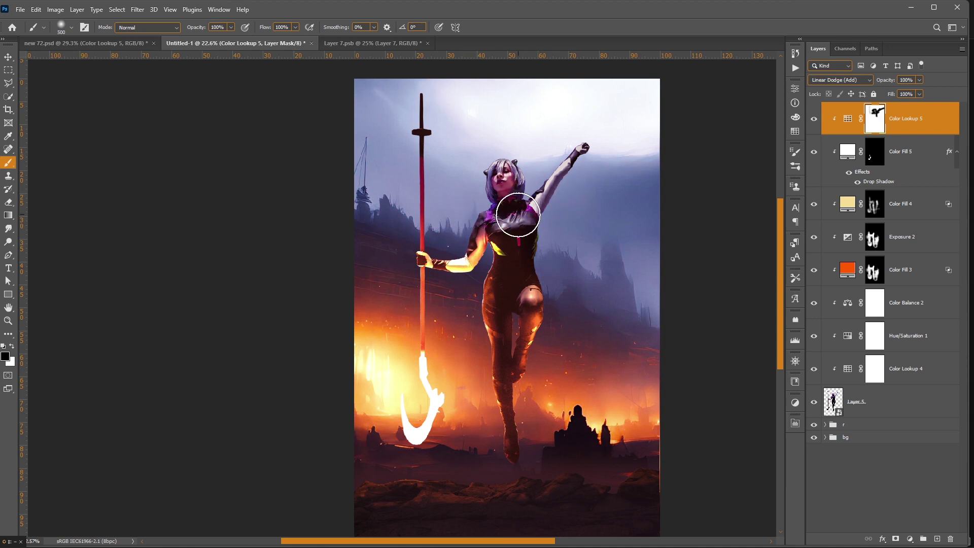
{"action": "key", "text": "bracketright"}
{"action": "key", "text": "bracketright"}
{"action": "key", "text": "bracketright"}
{"action": "left_click_drag", "start_coordinate": [513, 120], "coordinate": [413, 113]}
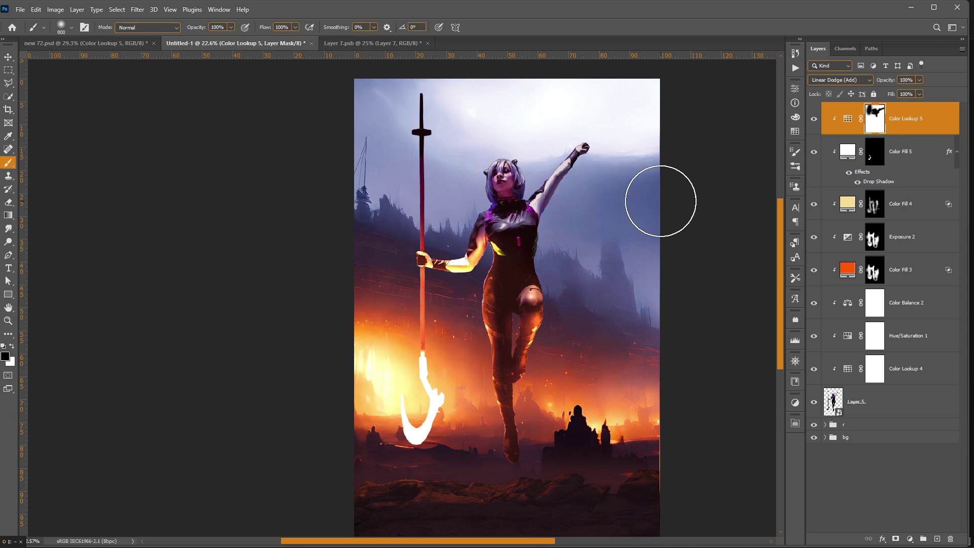
{"action": "key", "text": "bracketleft"}
{"action": "key", "text": "bracketleft"}
{"action": "key", "text": "bracketleft"}
{"action": "key", "text": "bracketleft"}
Step: Add a Levels adjustment layer clipped to the warrior layer
{"action": "key", "text": "x"}
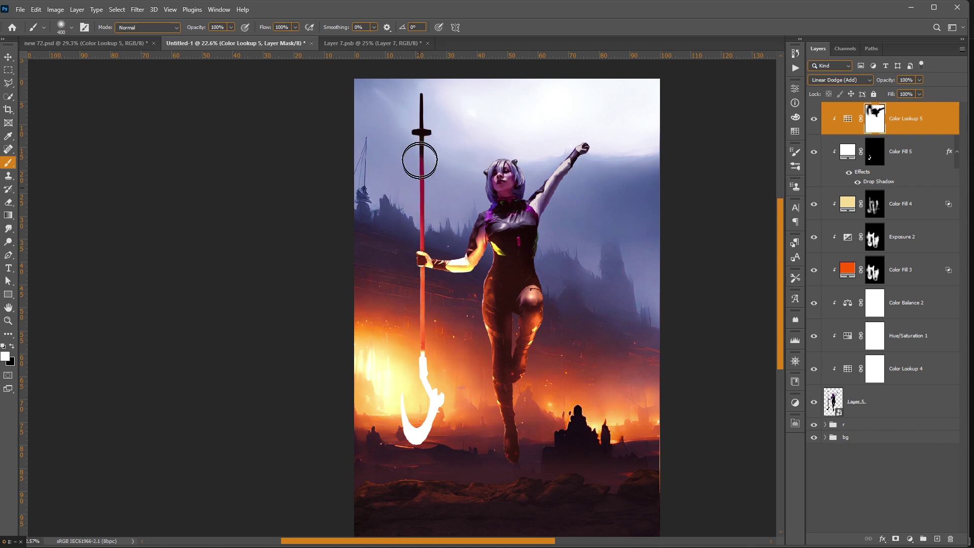
{"action": "key", "text": "v"}
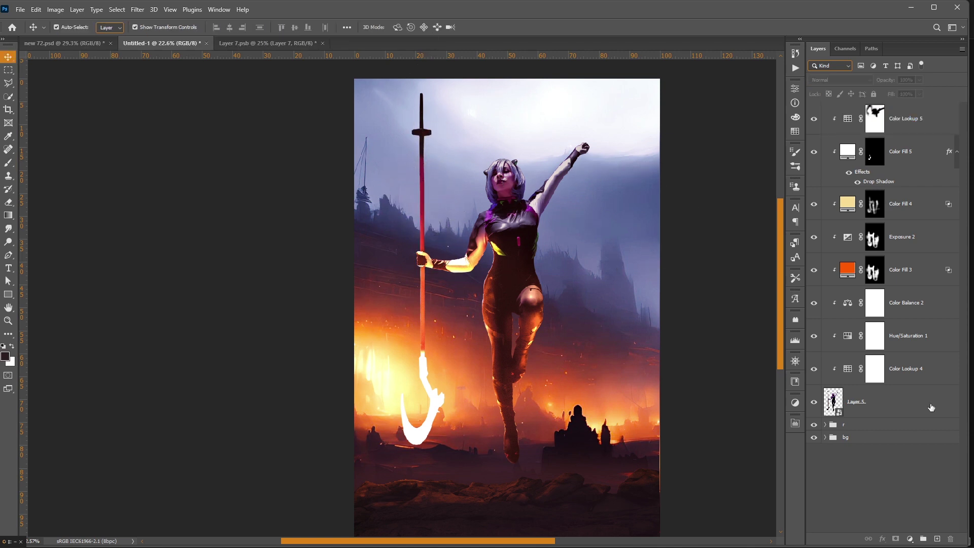
{"action": "left_click", "coordinate": [911, 538]}
{"action": "left_click", "coordinate": [913, 395]}
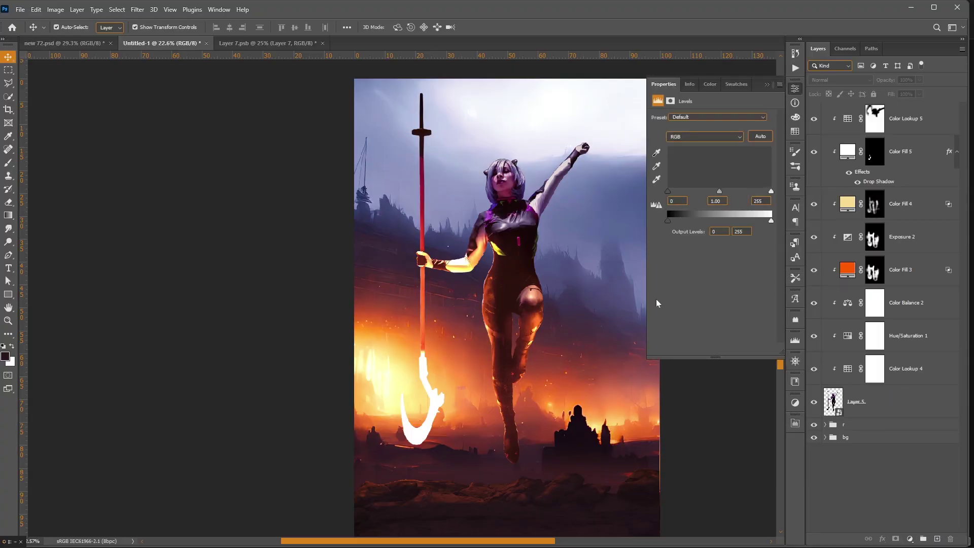
{"action": "left_click", "coordinate": [708, 349]}
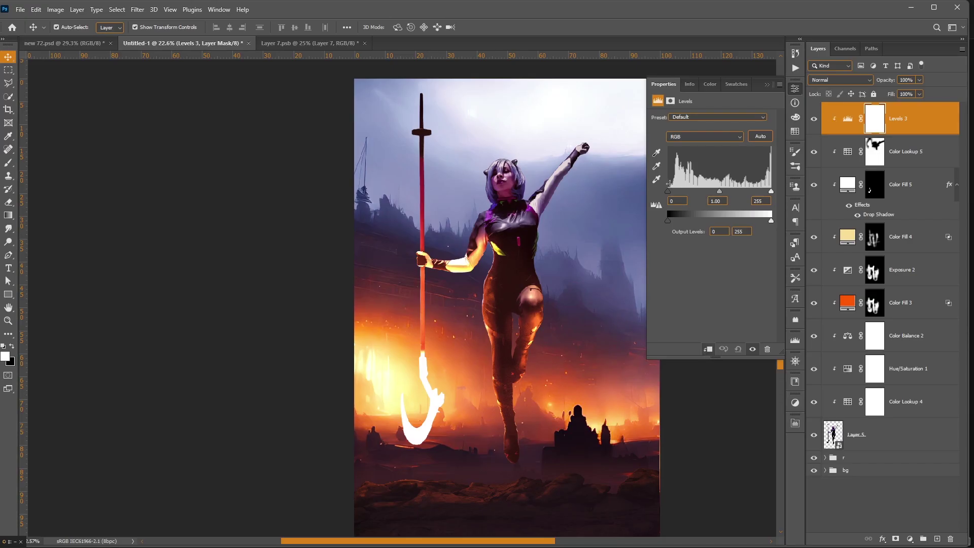
Step: Set the Levels input to 31/1.48/255 with output black at 31
{"action": "left_click_drag", "start_coordinate": [671, 193], "coordinate": [676, 194]}
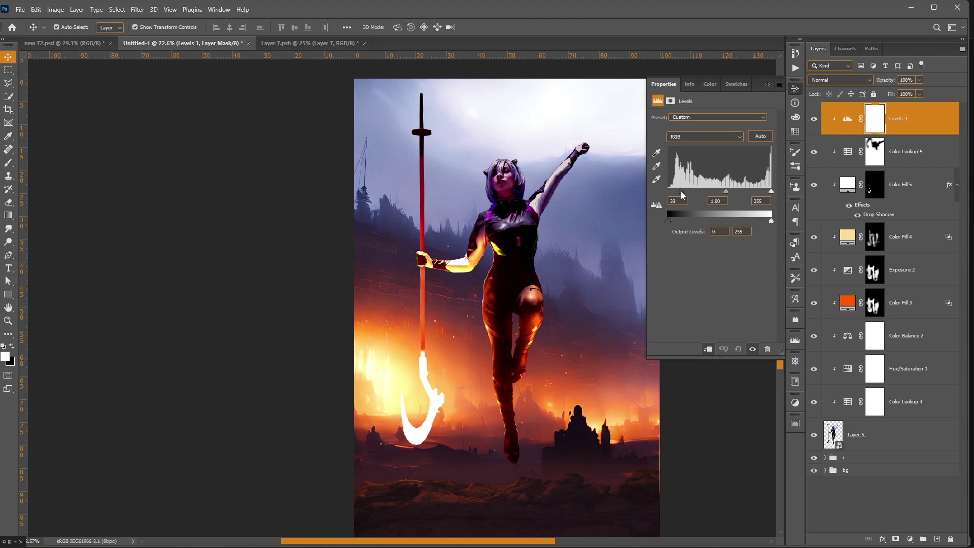
{"action": "left_click_drag", "start_coordinate": [729, 194], "coordinate": [675, 218]}
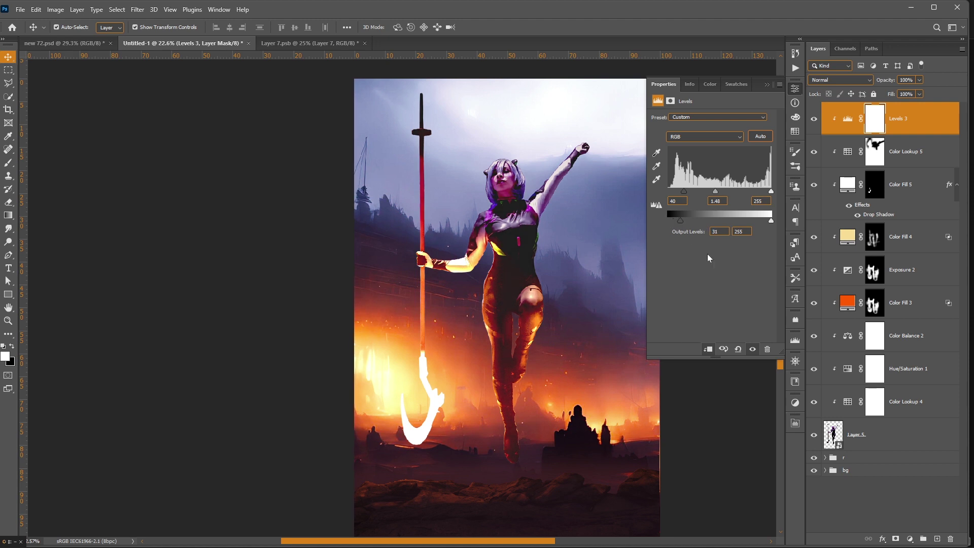
{"action": "left_click_drag", "start_coordinate": [686, 195], "coordinate": [681, 195]}
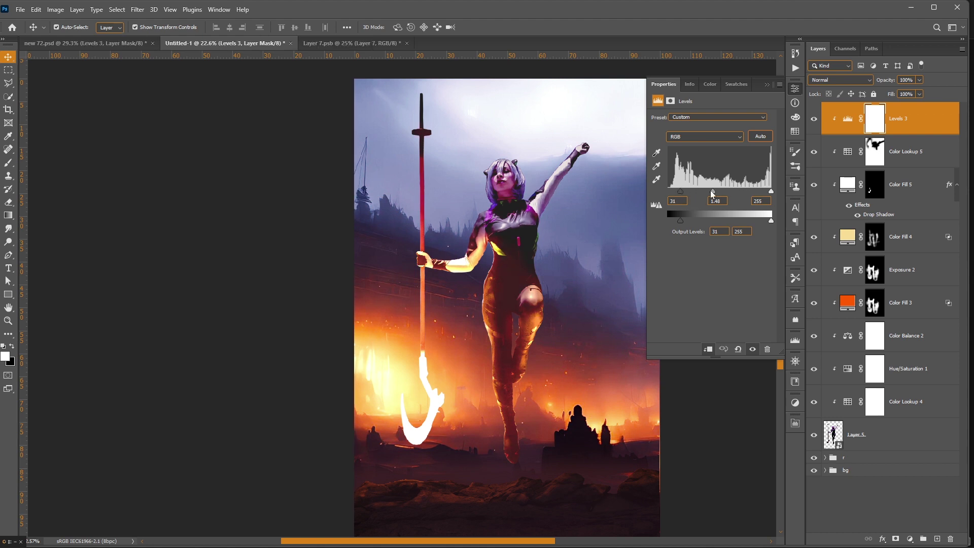
{"action": "left_click", "coordinate": [795, 89]}
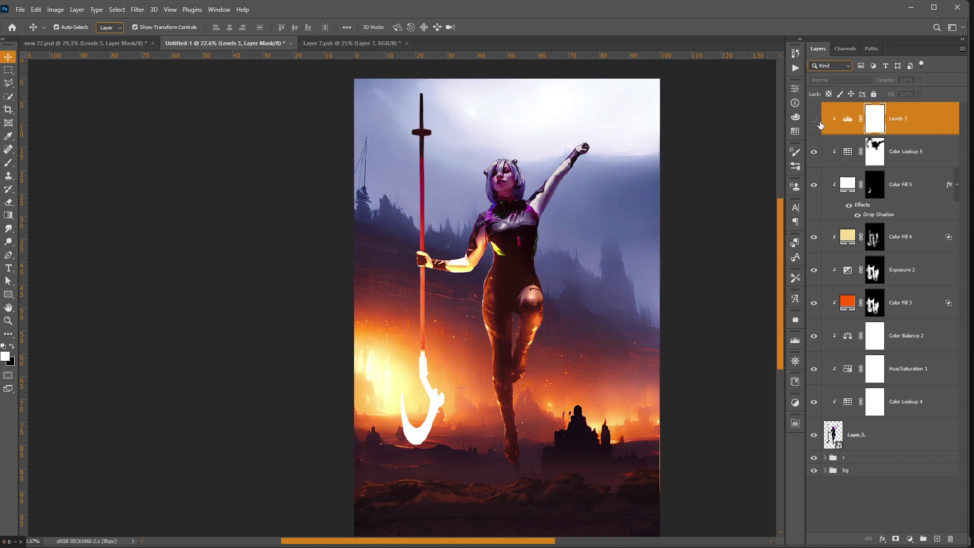
{"action": "left_click", "coordinate": [895, 500]}
{"action": "left_click", "coordinate": [910, 539]}
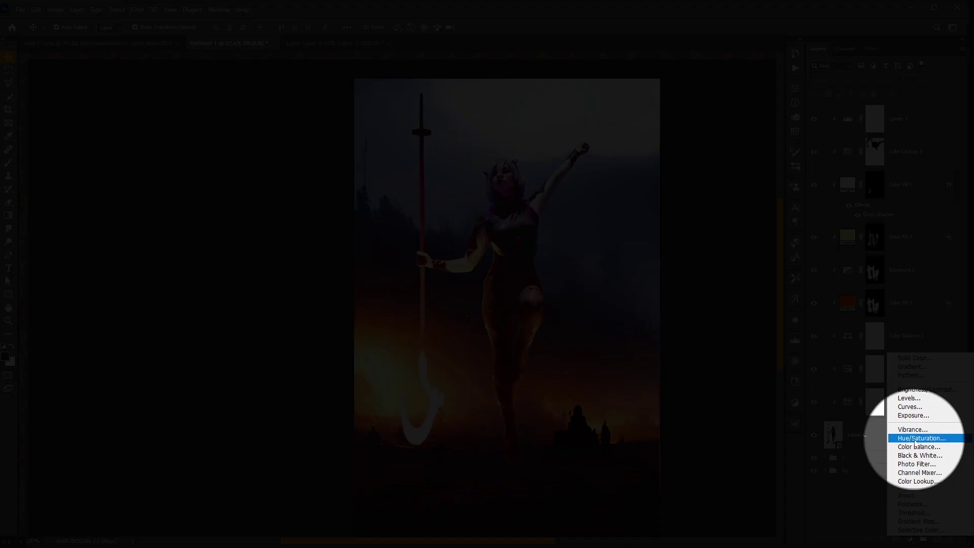
Step: Add a clipped, colorized Hue/Saturation layer with Hue 16 and Saturation 84
{"action": "left_click", "coordinate": [916, 439]}
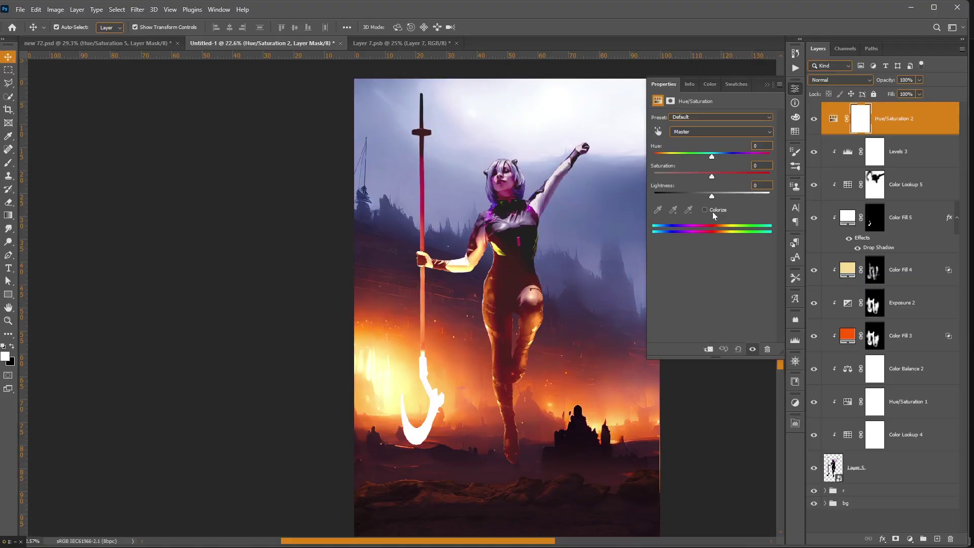
{"action": "left_click", "coordinate": [711, 212]}
{"action": "left_click_drag", "start_coordinate": [654, 157], "coordinate": [660, 157]}
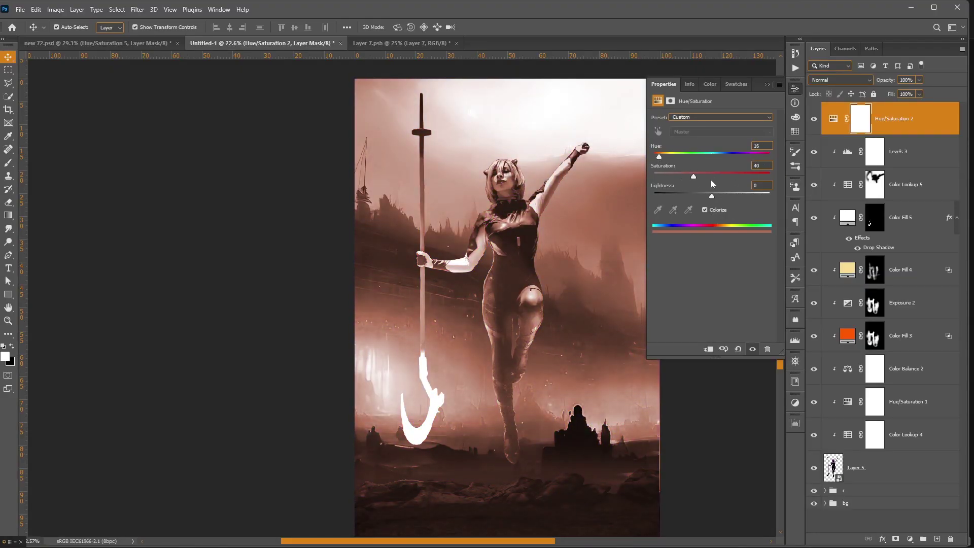
{"action": "left_click_drag", "start_coordinate": [711, 181], "coordinate": [744, 188]}
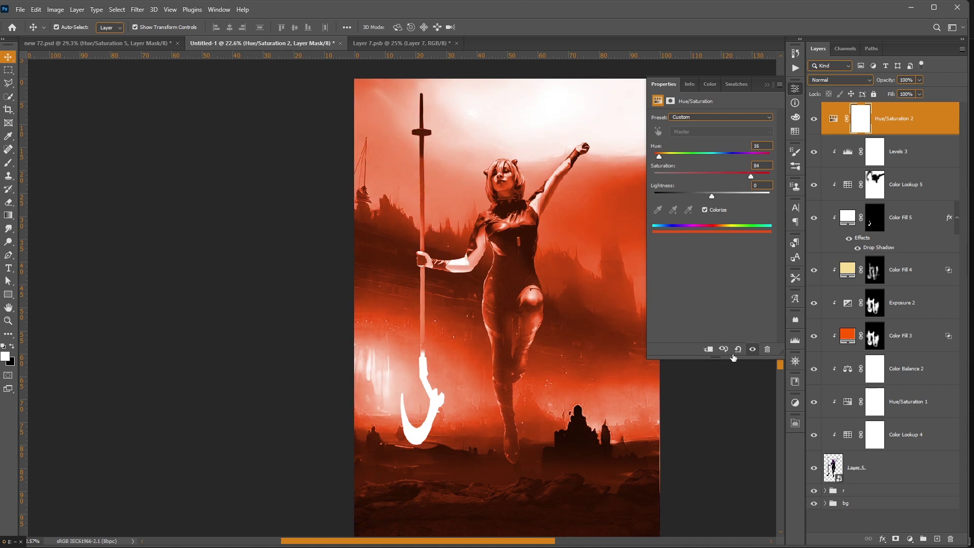
{"action": "left_click", "coordinate": [709, 349]}
Step: Limit Hue/Saturation 2 with the Blend If Underlying Layer sliders in Blending Options
{"action": "right_click", "coordinate": [914, 126]}
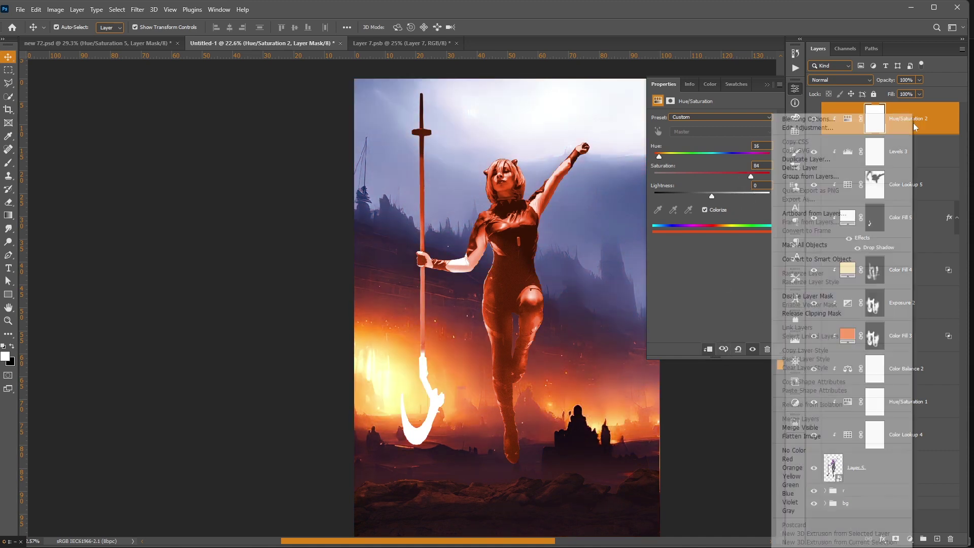
{"action": "left_click", "coordinate": [812, 118]}
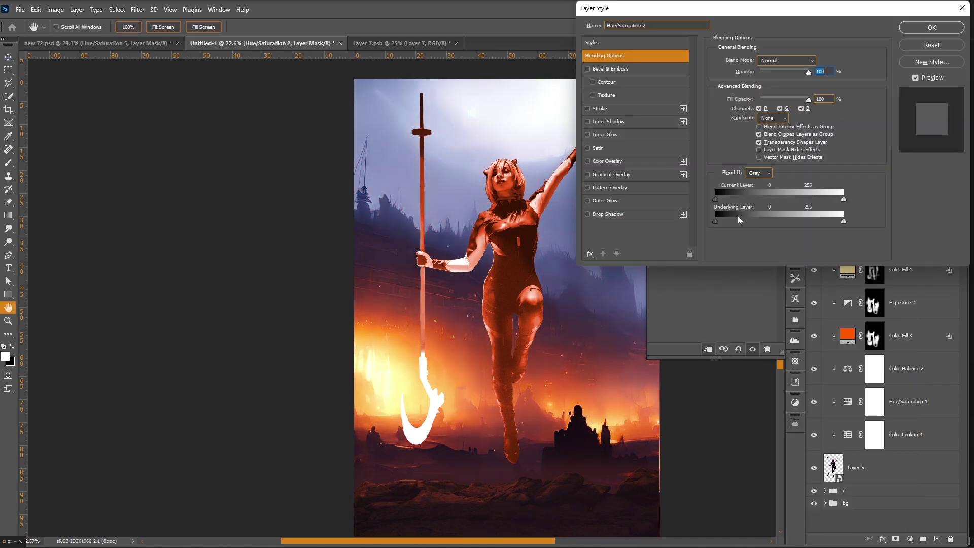
{"action": "left_click_drag", "start_coordinate": [817, 222], "coordinate": [722, 224]}
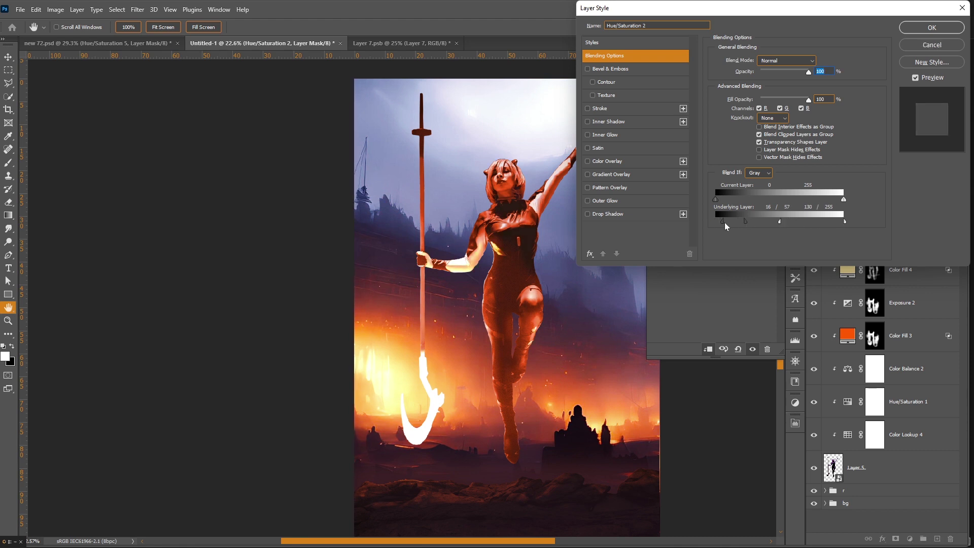
{"action": "left_click", "coordinate": [918, 29]}
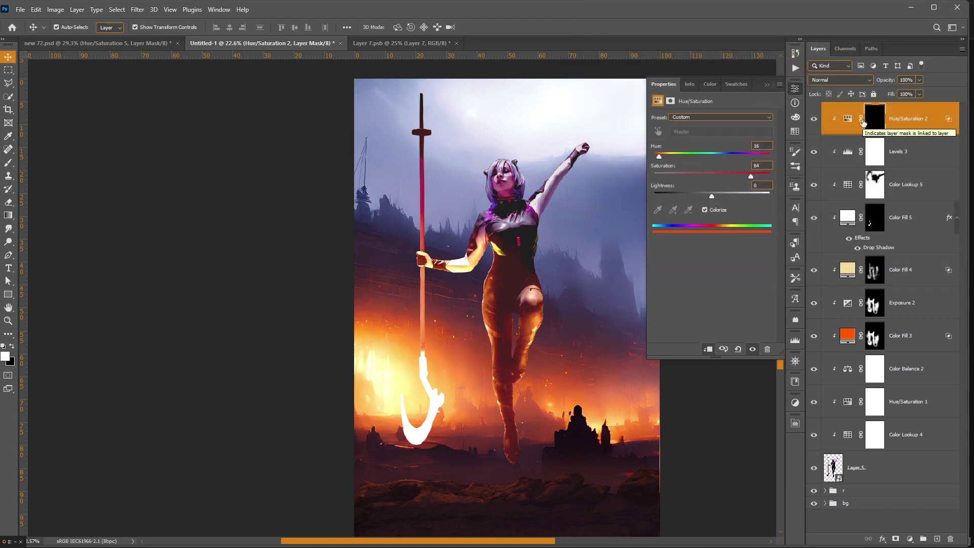
Step: Invert the Hue/Saturation 2 mask to white and brush the tint off the warrior's head
{"action": "key", "text": "ctrl+i"}
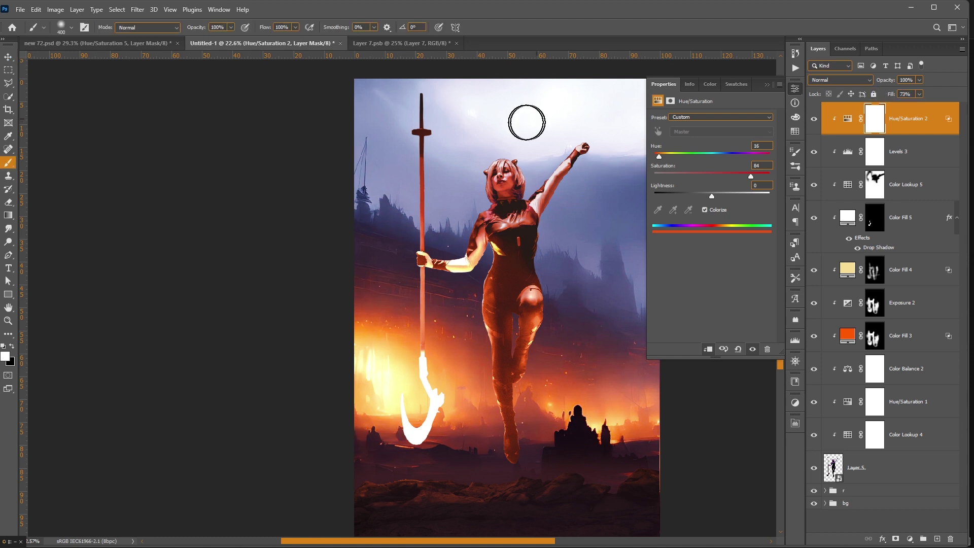
{"action": "key", "text": "b"}
{"action": "key", "text": "x"}
{"action": "mouse_move", "coordinate": [505, 167]}
{"action": "left_mouse_down"}
{"action": "mouse_move", "coordinate": [518, 169]}
{"action": "mouse_move", "coordinate": [505, 175]}
{"action": "left_mouse_up"}
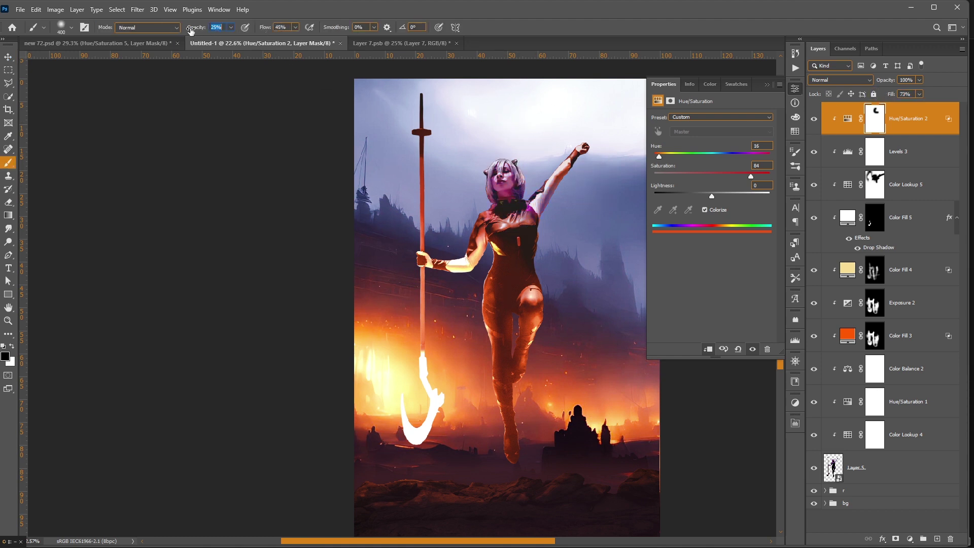
Step: Lower the brush flow and try a white stroke on the face, then undo it
{"action": "left_click_drag", "start_coordinate": [263, 28], "coordinate": [256, 28]}
{"action": "key", "text": "x"}
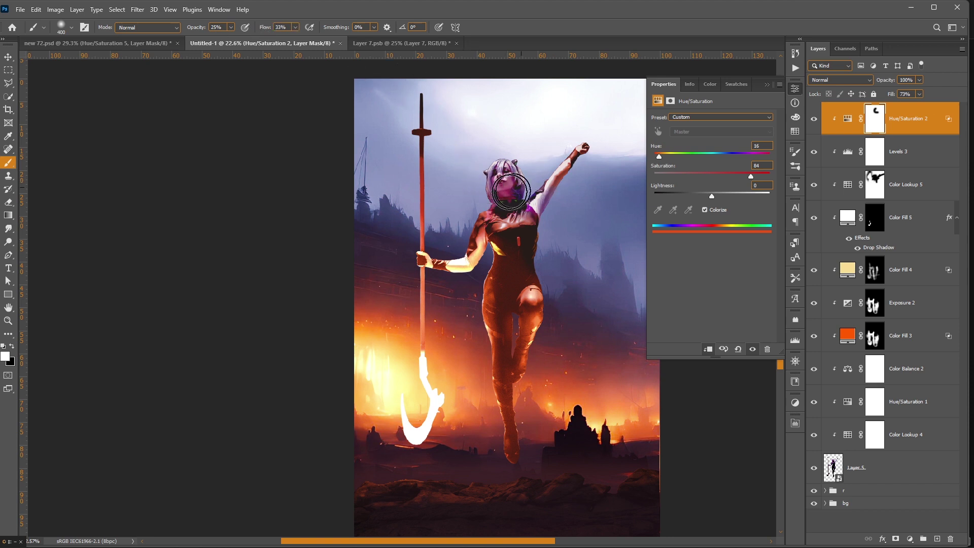
{"action": "left_click_drag", "start_coordinate": [505, 180], "coordinate": [497, 194]}
{"action": "key", "text": "ctrl+z"}
Step: Collapse the adjustment properties, fit the image on screen, and set the brush to white
{"action": "left_click", "coordinate": [767, 84]}
{"action": "key", "text": "x"}
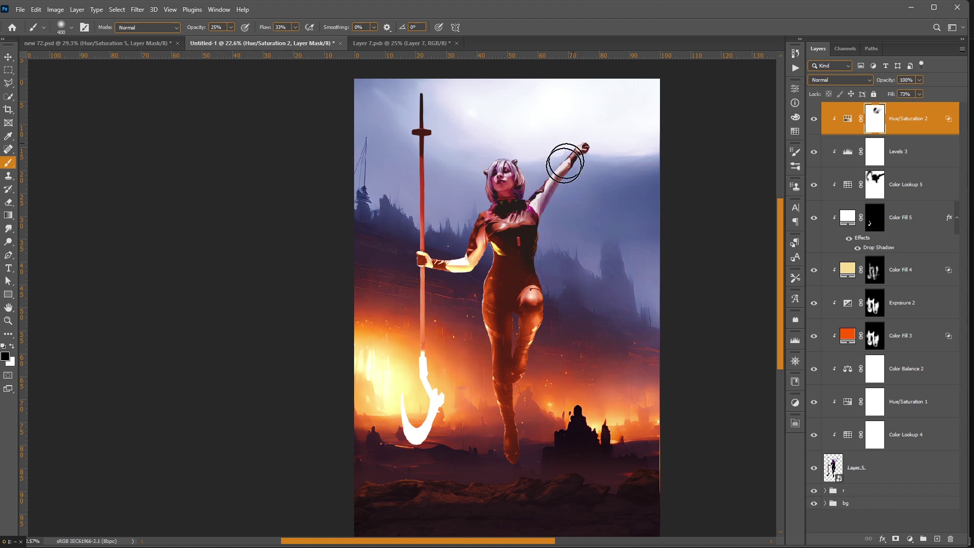
{"action": "scroll", "coordinate": [617, 216], "scroll_direction": "up", "scroll_amount": 2}
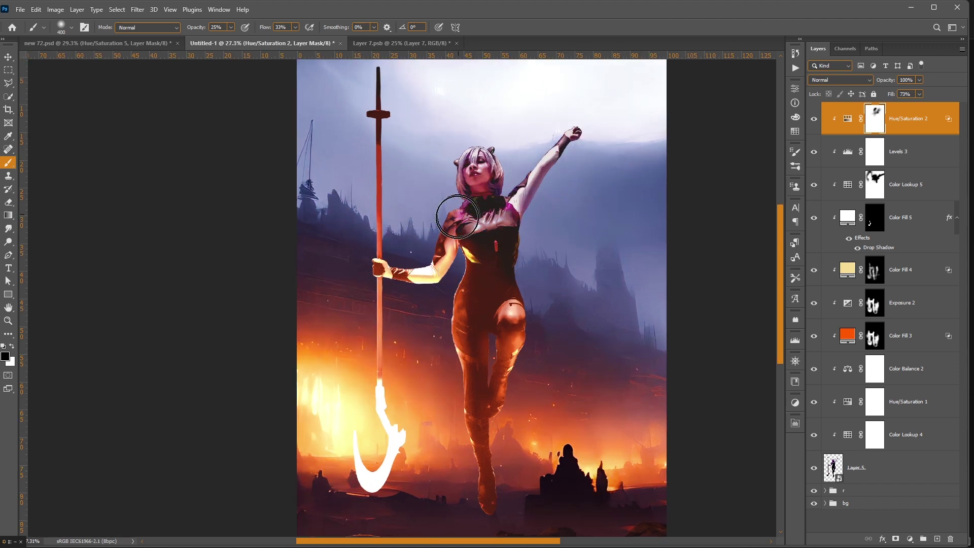
{"action": "key", "text": "ctrl+0"}
{"action": "key", "text": "c"}
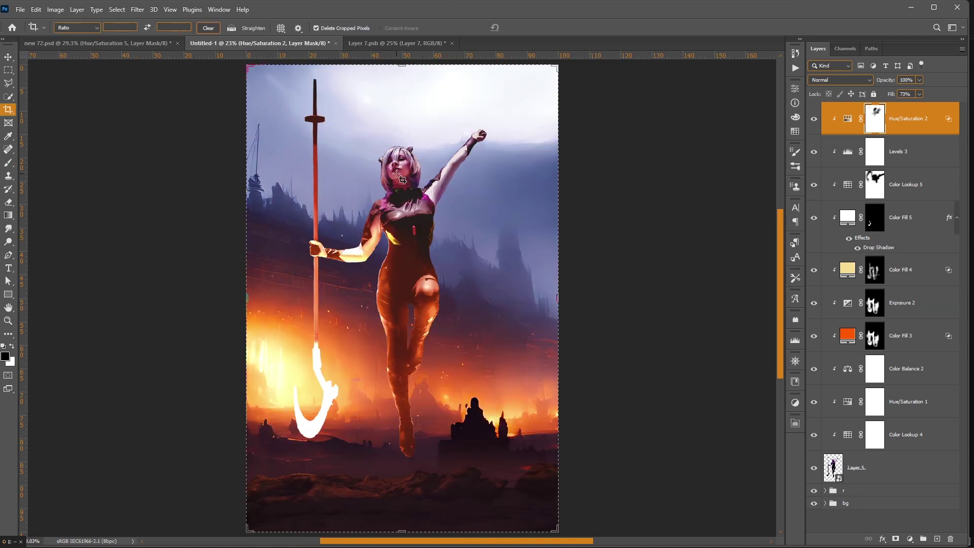
{"action": "key", "text": "b"}
{"action": "key", "text": "x"}
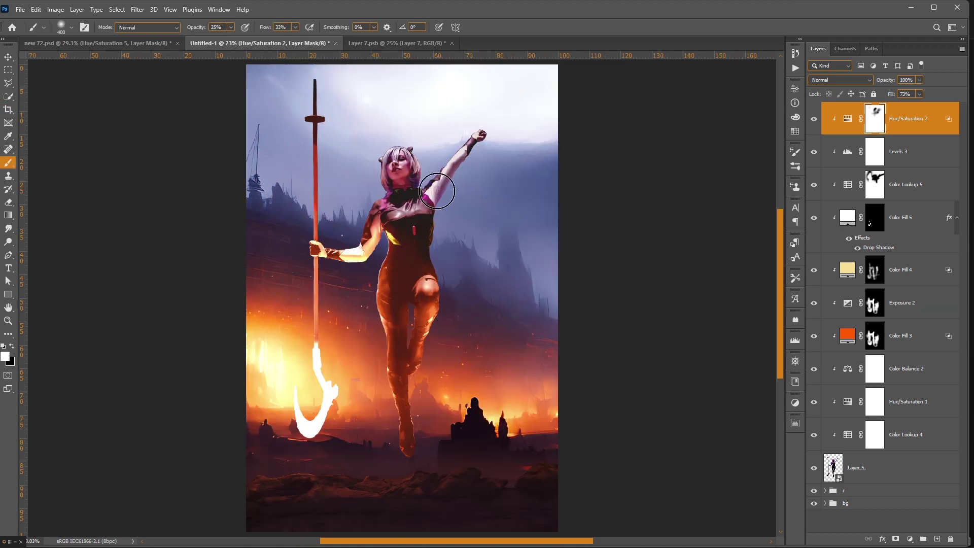
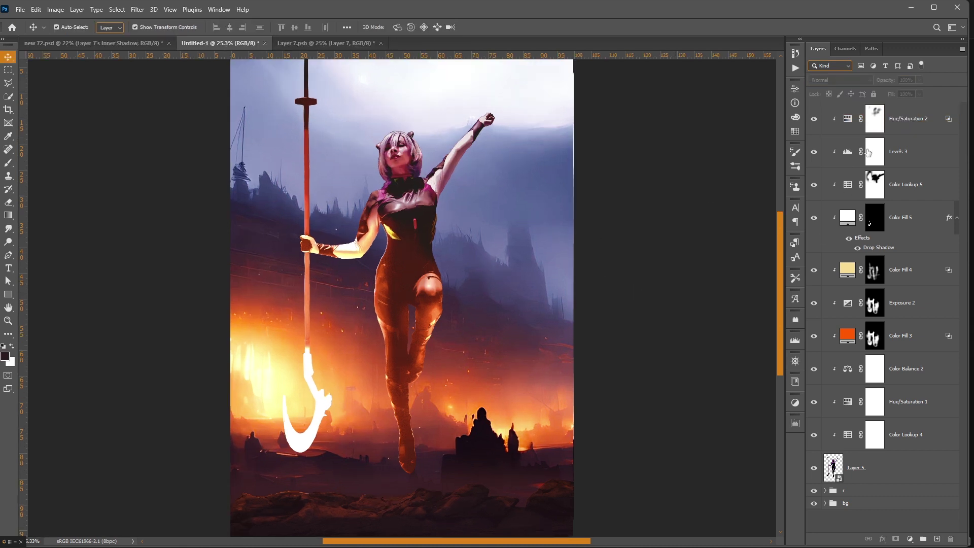
Step: Open the layer style settings for the woman's layer, Layer 5
{"action": "left_click", "coordinate": [865, 470]}
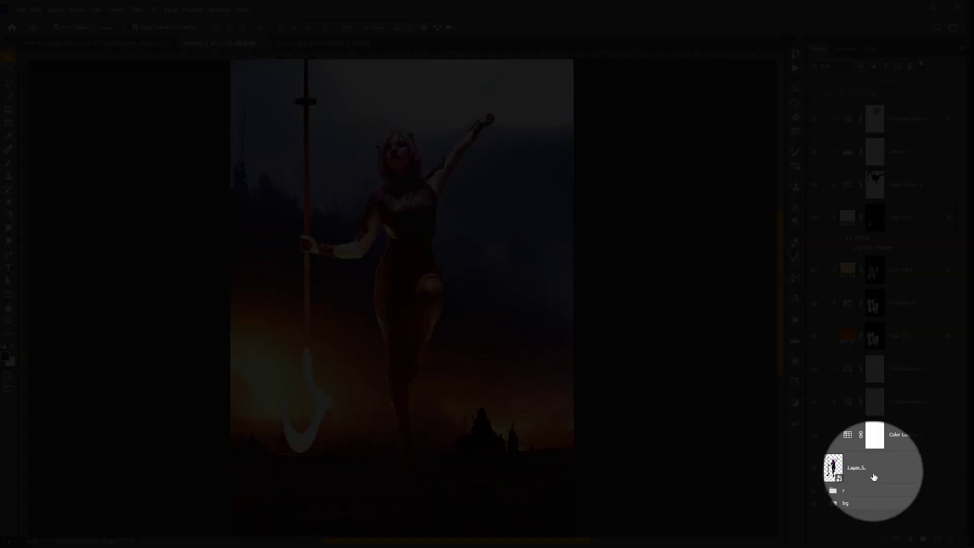
{"action": "right_click", "coordinate": [893, 479]}
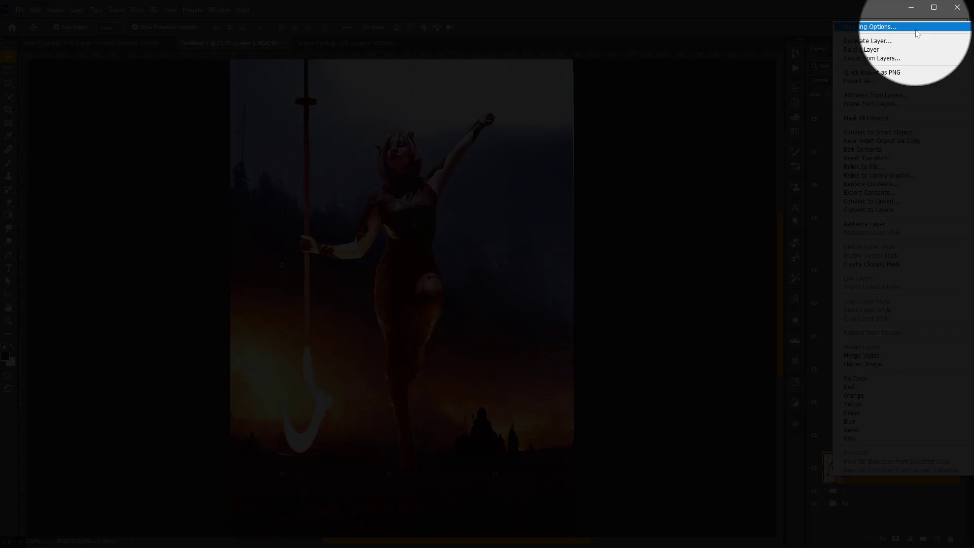
{"action": "left_click", "coordinate": [915, 30]}
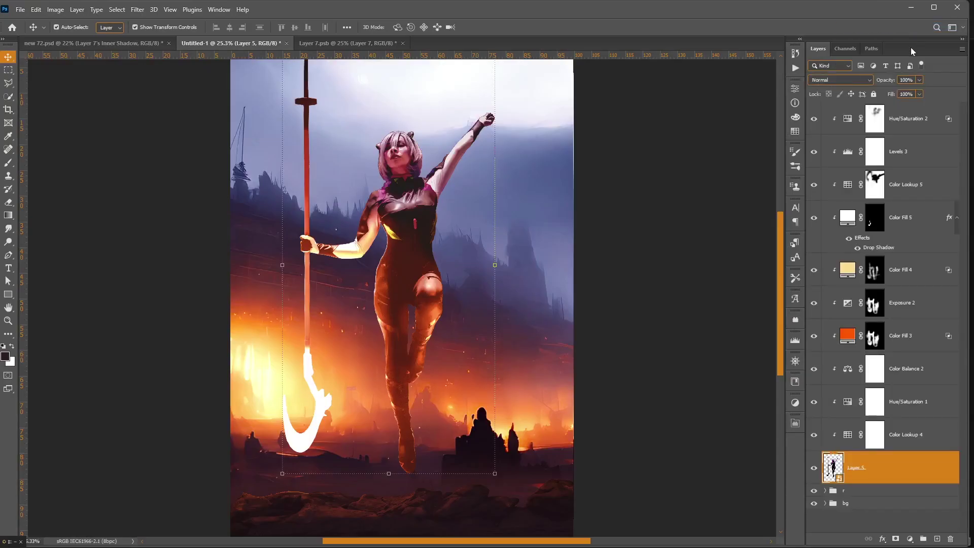
{"action": "key", "text": "Escape"}
{"action": "right_click", "coordinate": [914, 83]}
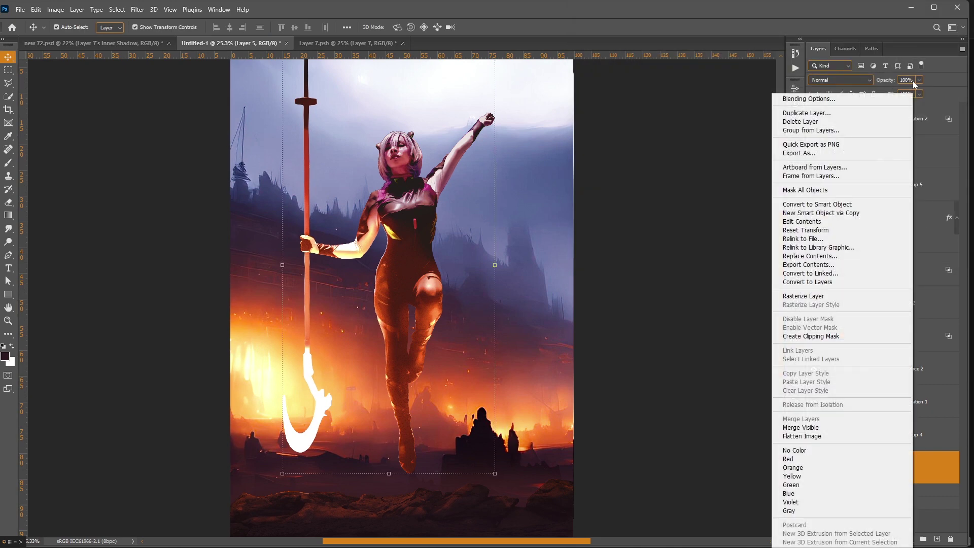
{"action": "left_click", "coordinate": [872, 99]}
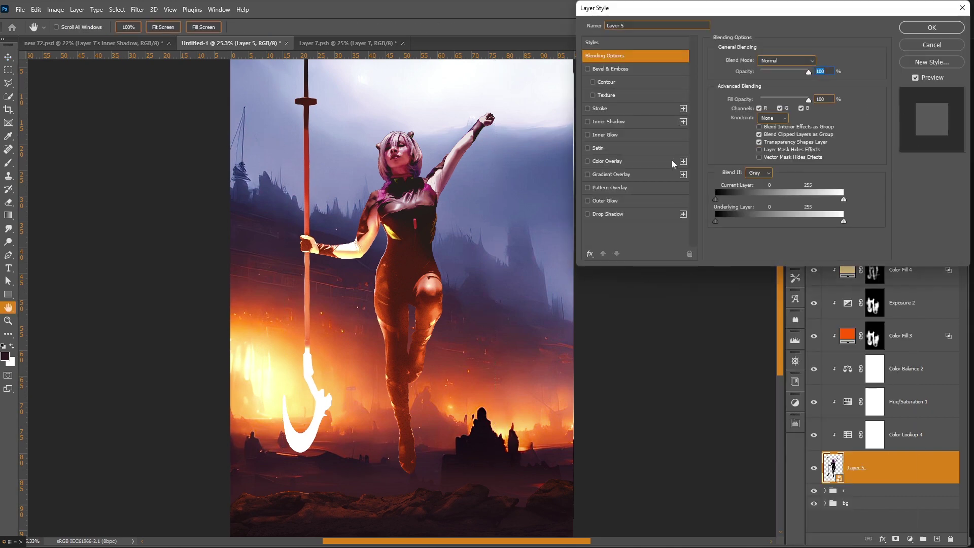
Step: Add an orange Drop Shadow in Linear Dodge (Add) mode with reduced spread
{"action": "left_click", "coordinate": [612, 214]}
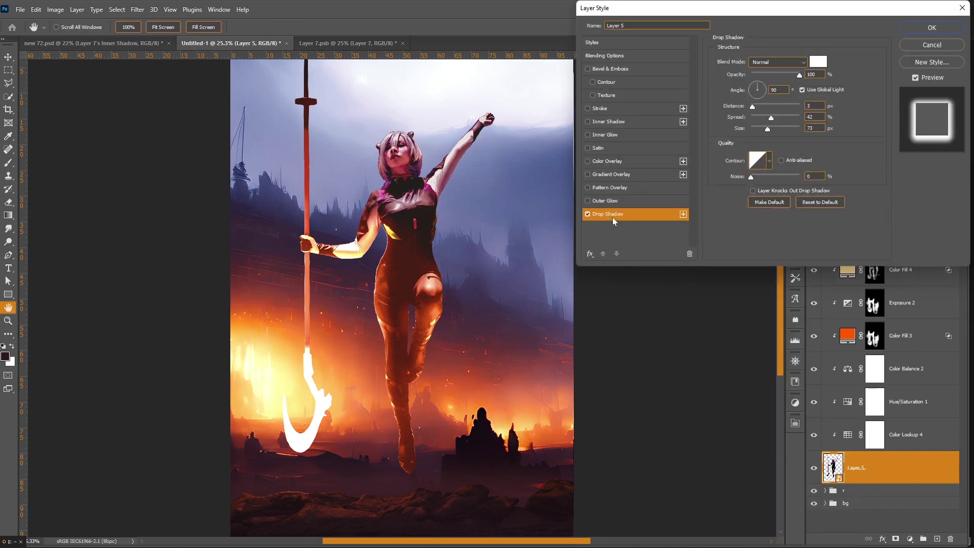
{"action": "left_click", "coordinate": [774, 60]}
{"action": "left_click", "coordinate": [776, 159]}
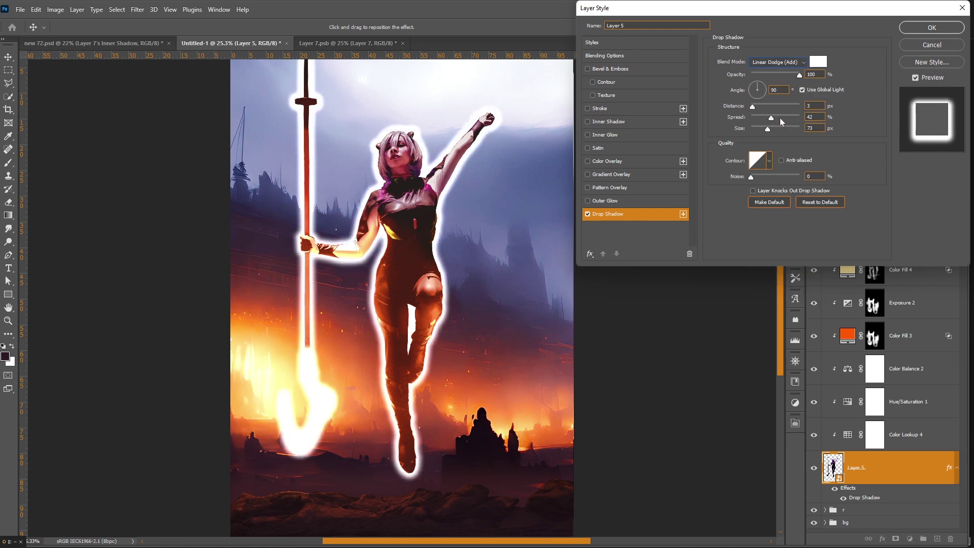
{"action": "mouse_move", "coordinate": [781, 118]}
{"action": "left_mouse_down"}
{"action": "mouse_move", "coordinate": [795, 121]}
{"action": "mouse_move", "coordinate": [747, 123]}
{"action": "mouse_move", "coordinate": [791, 132]}
{"action": "left_mouse_up"}
{"action": "left_click", "coordinate": [818, 62]}
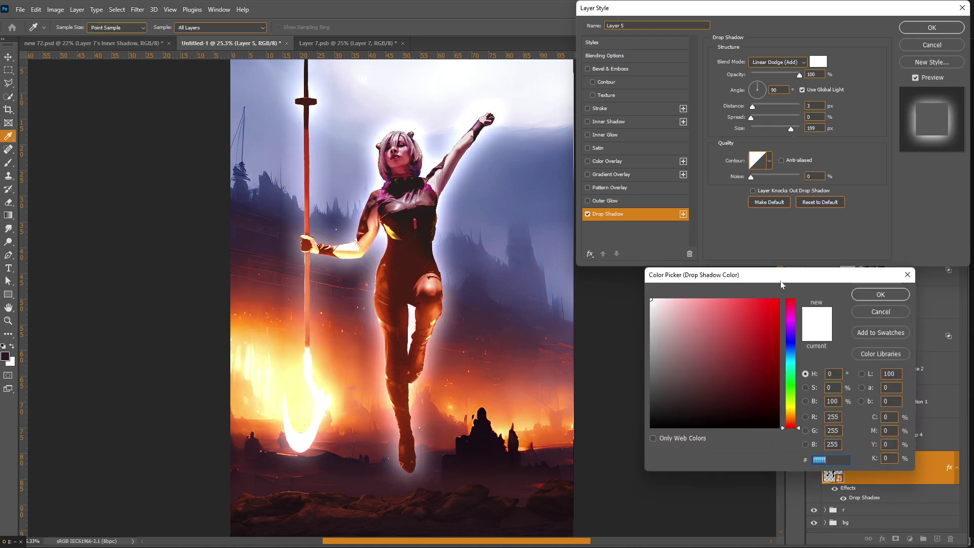
{"action": "left_click", "coordinate": [779, 300]}
{"action": "left_click_drag", "start_coordinate": [797, 419], "coordinate": [796, 417]}
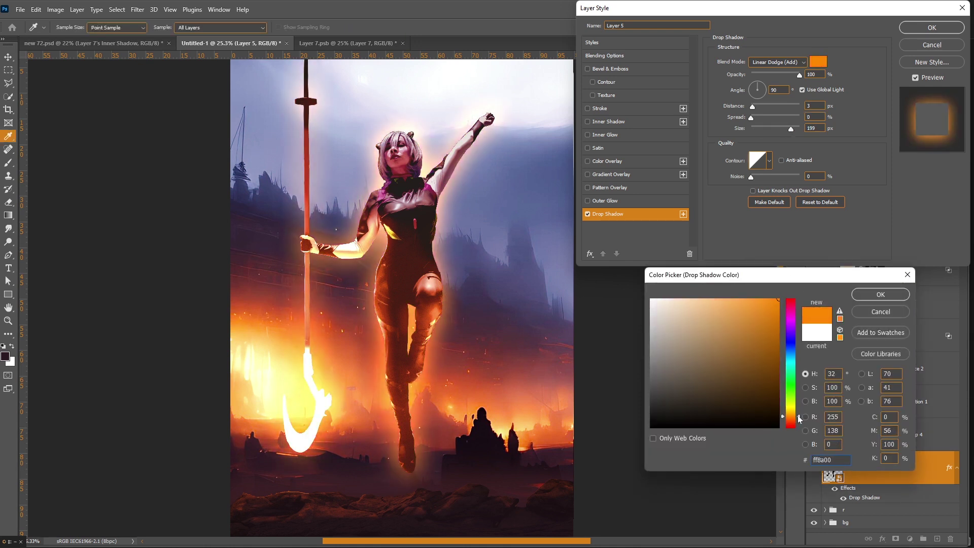
{"action": "left_click", "coordinate": [881, 294]}
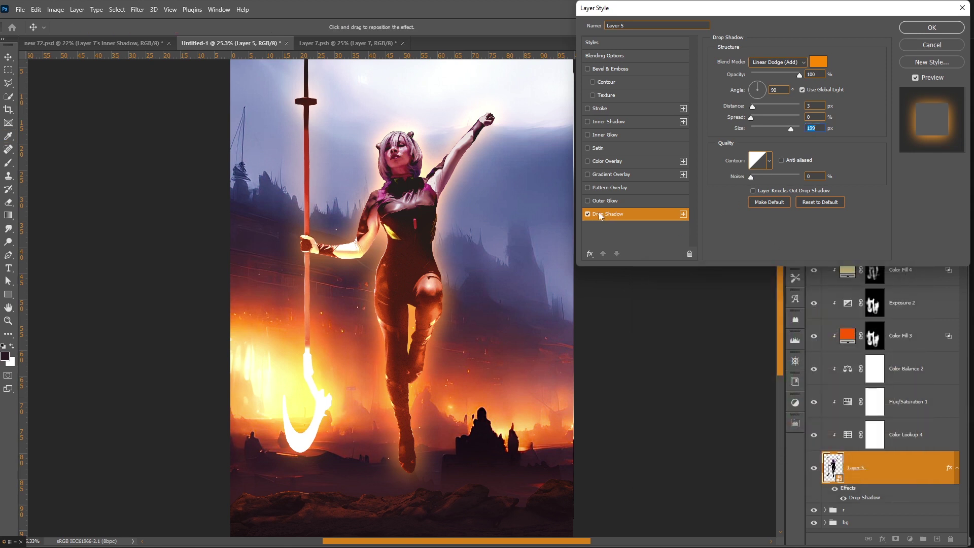
Step: Add a second, red Drop Shadow enlarged to maximum size
{"action": "left_click", "coordinate": [683, 214]}
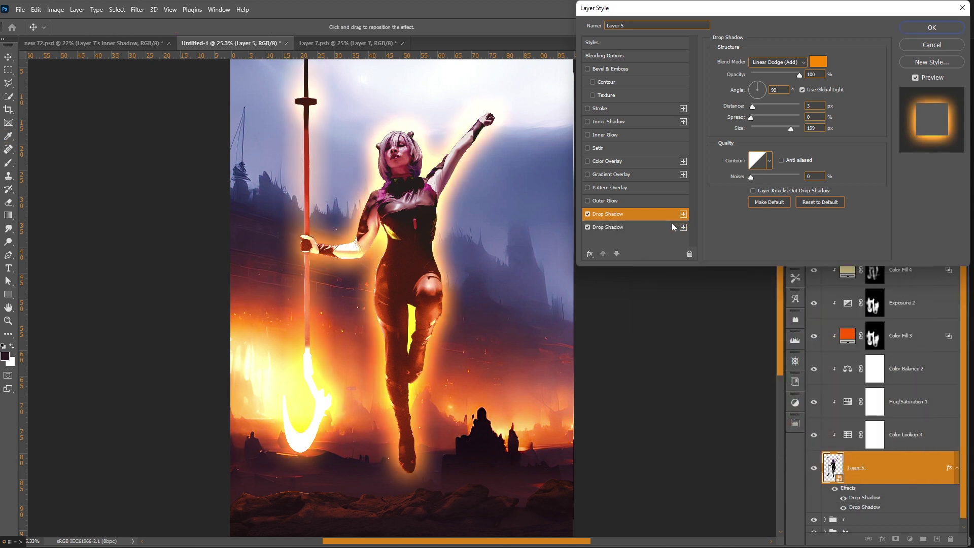
{"action": "left_click", "coordinate": [818, 62]}
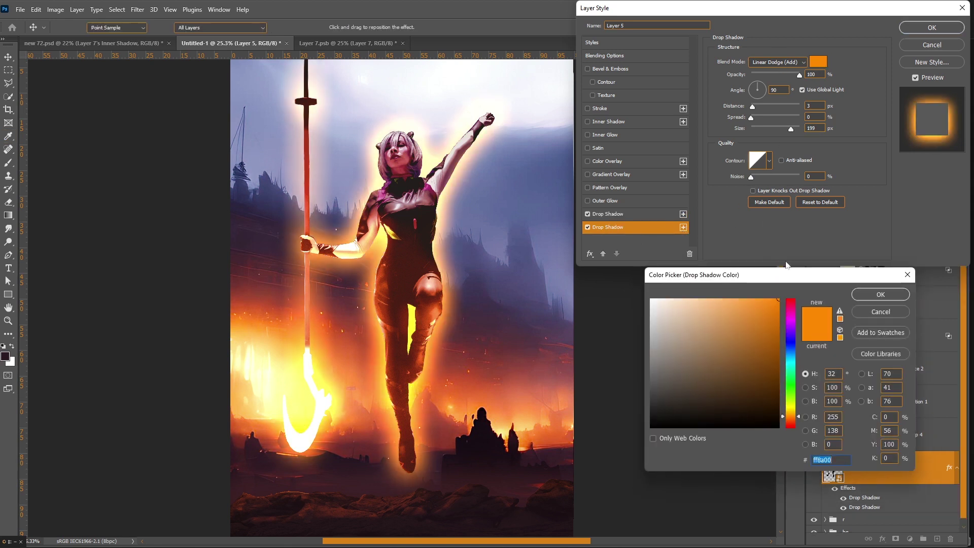
{"action": "left_click", "coordinate": [799, 300]}
{"action": "left_click", "coordinate": [868, 291]}
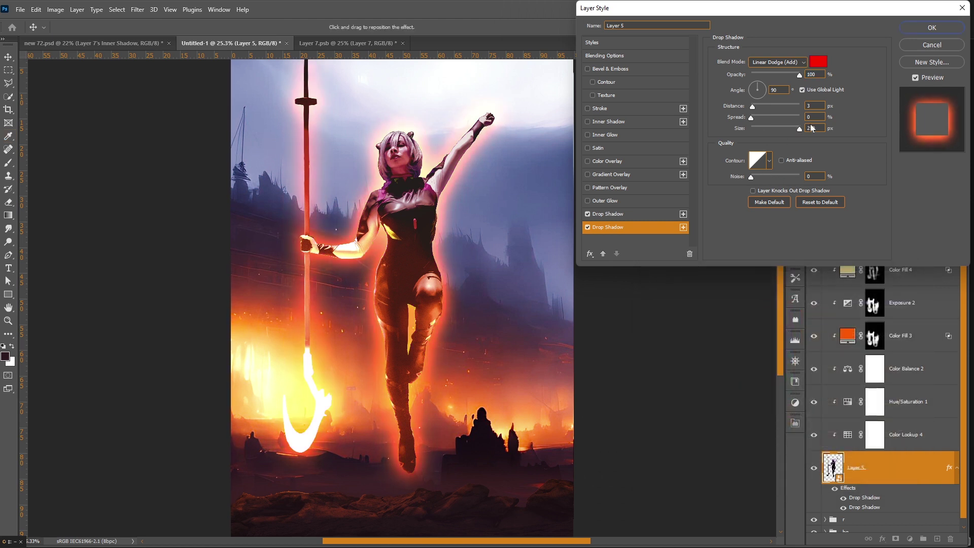
{"action": "left_click_drag", "start_coordinate": [797, 128], "coordinate": [801, 129]}
Step: Add a white Linear Dodge (Add) Inner Shadow, sizing it larger and lowering its opacity
{"action": "left_click", "coordinate": [621, 122]}
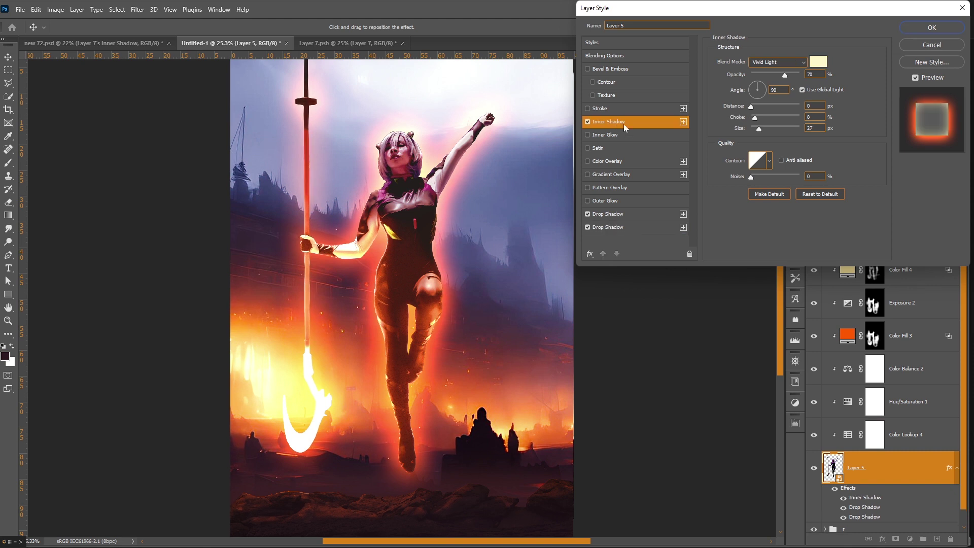
{"action": "left_click", "coordinate": [802, 62]}
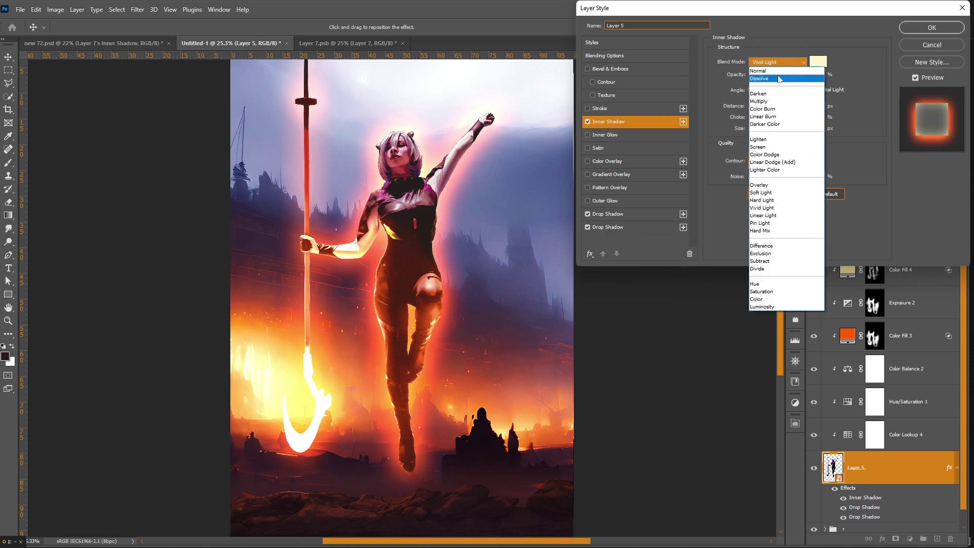
{"action": "left_click", "coordinate": [787, 165]}
{"action": "left_click_drag", "start_coordinate": [785, 74], "coordinate": [799, 74]}
{"action": "left_click", "coordinate": [818, 62]}
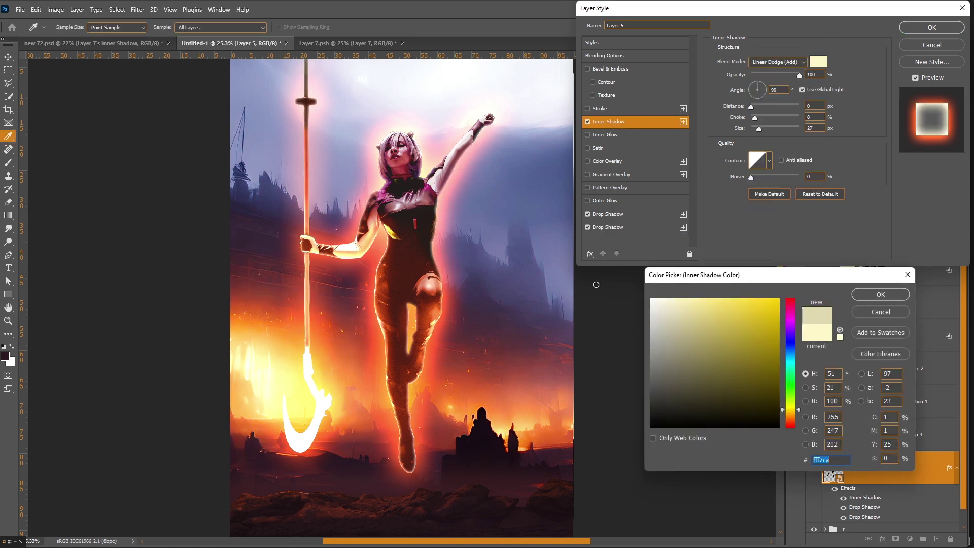
{"action": "left_click", "coordinate": [651, 299]}
{"action": "left_click", "coordinate": [882, 294]}
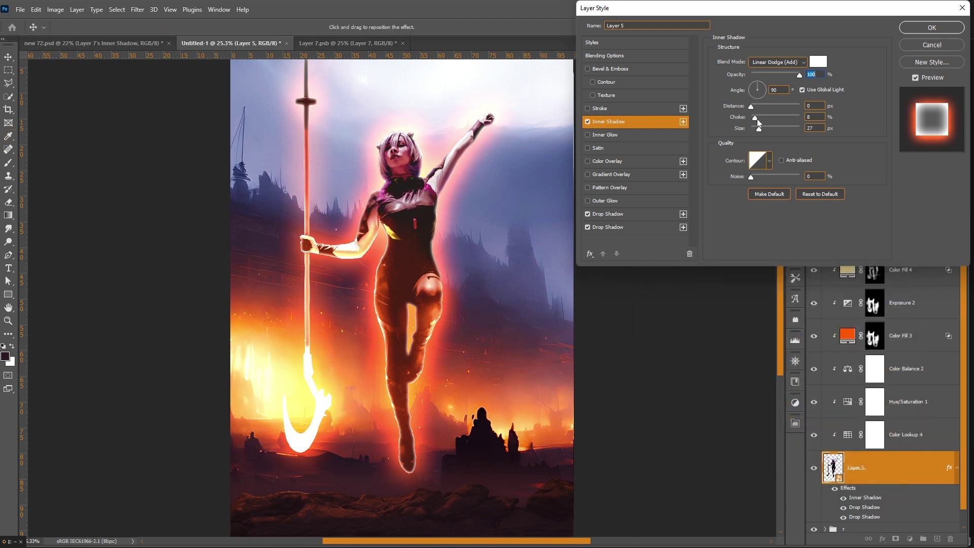
{"action": "left_click", "coordinate": [588, 214]}
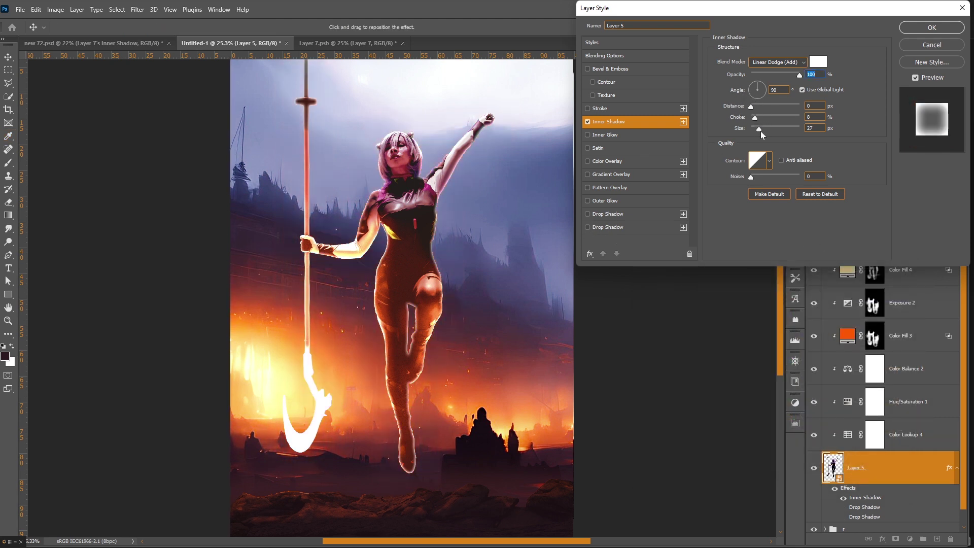
{"action": "mouse_move", "coordinate": [760, 131]}
{"action": "left_mouse_down"}
{"action": "mouse_move", "coordinate": [772, 117]}
{"action": "mouse_move", "coordinate": [759, 126]}
{"action": "mouse_move", "coordinate": [780, 129]}
{"action": "mouse_move", "coordinate": [753, 118]}
{"action": "left_mouse_up"}
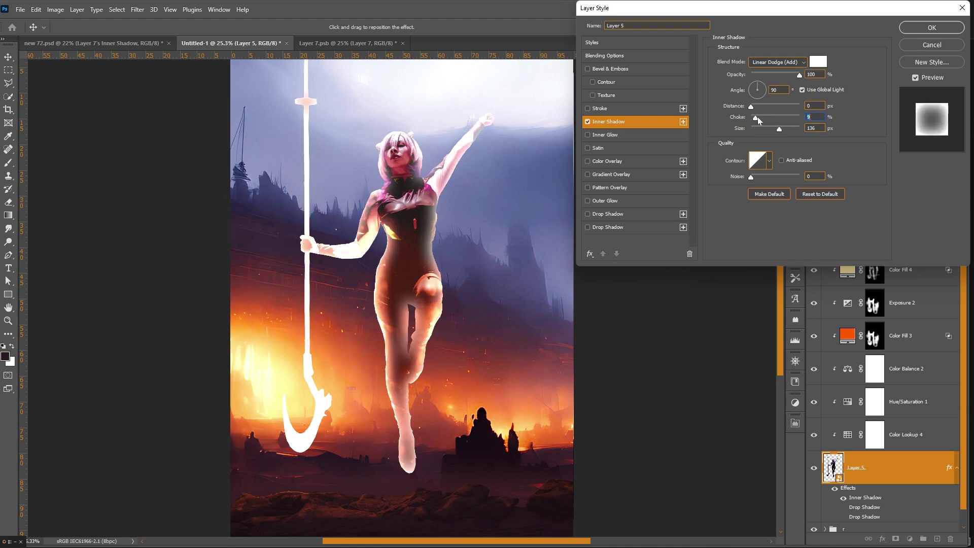
{"action": "mouse_move", "coordinate": [793, 79]}
{"action": "left_mouse_down"}
{"action": "mouse_move", "coordinate": [780, 76]}
{"action": "mouse_move", "coordinate": [795, 76]}
{"action": "left_mouse_up"}
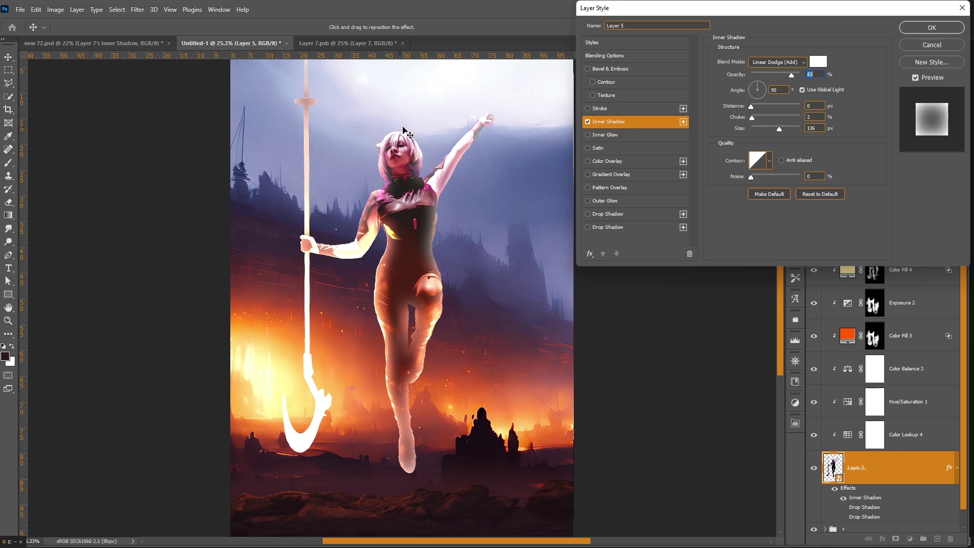
Step: Re-enable both Drop Shadows, add a thin-rim second Inner Shadow, and apply the style
{"action": "left_click", "coordinate": [607, 213]}
{"action": "left_click", "coordinate": [635, 121]}
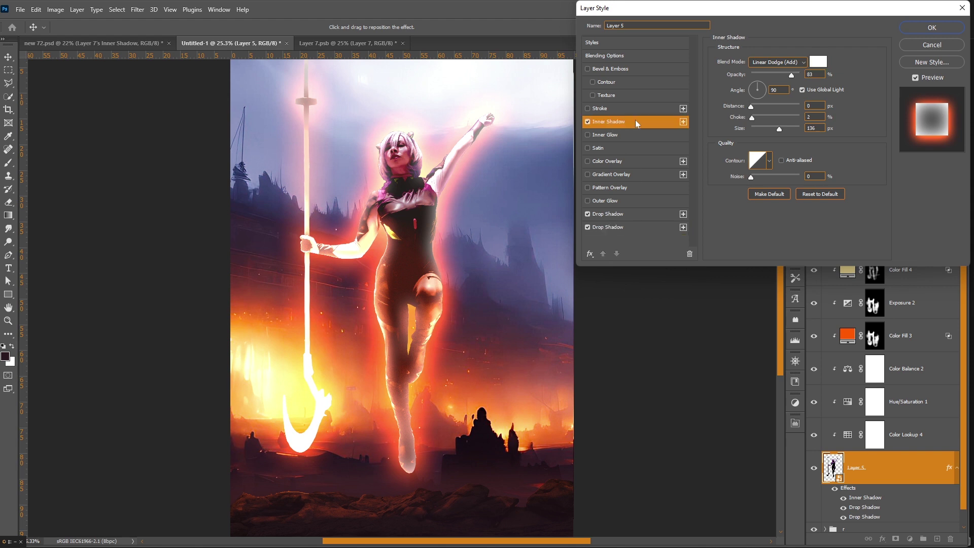
{"action": "left_click", "coordinate": [684, 122]}
{"action": "left_click_drag", "start_coordinate": [768, 131], "coordinate": [759, 133]}
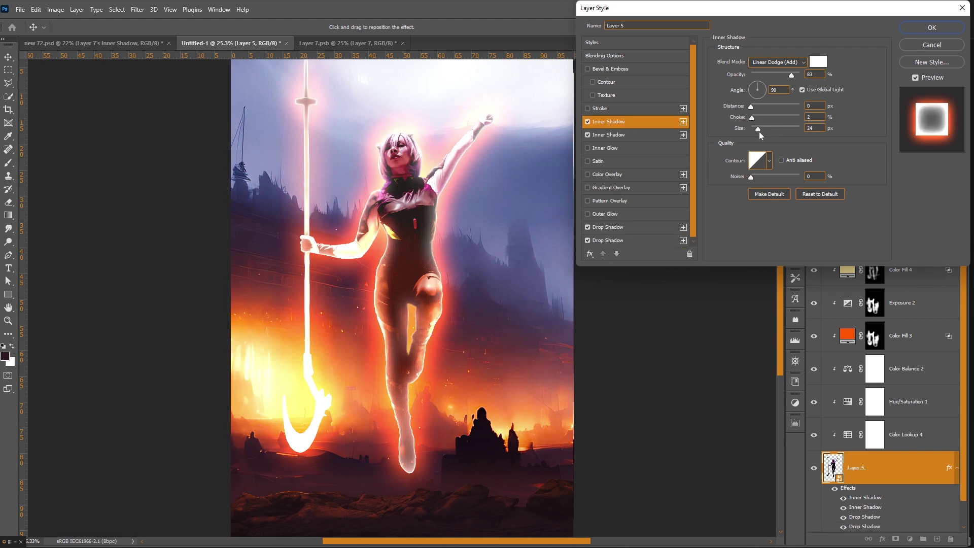
{"action": "left_click_drag", "start_coordinate": [759, 133], "coordinate": [760, 131]}
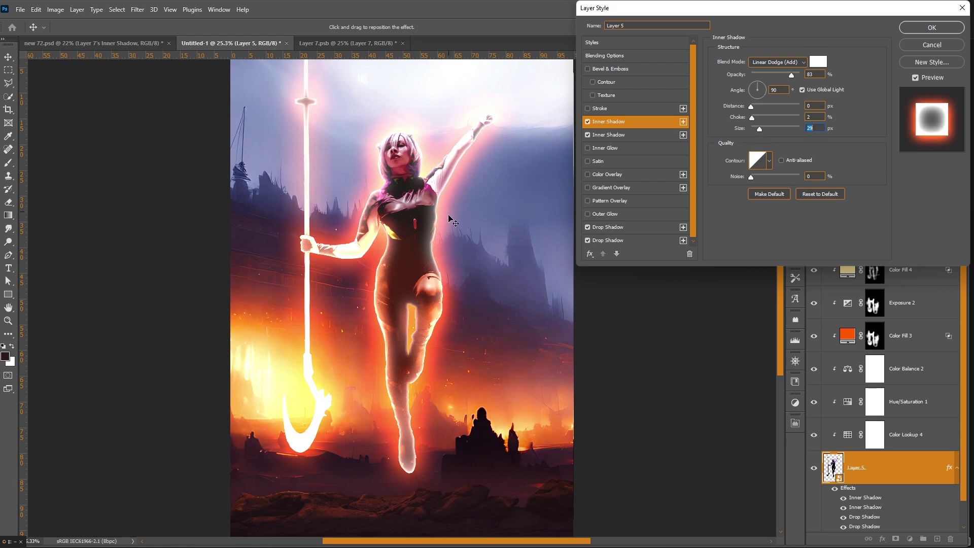
{"action": "left_click", "coordinate": [908, 28]}
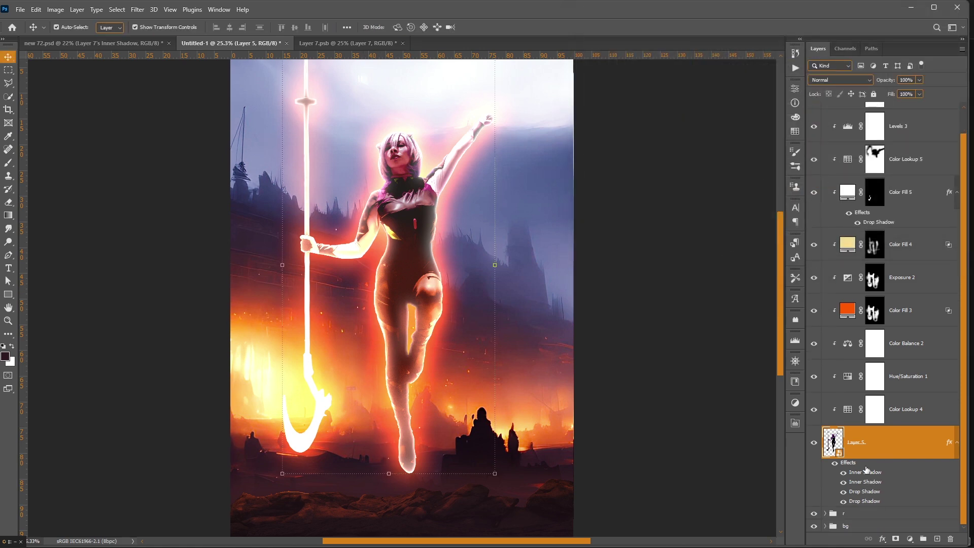
Step: Split Layer 5's effects into separate layers and move both Inner Shadow layers higher
{"action": "right_click", "coordinate": [892, 473]}
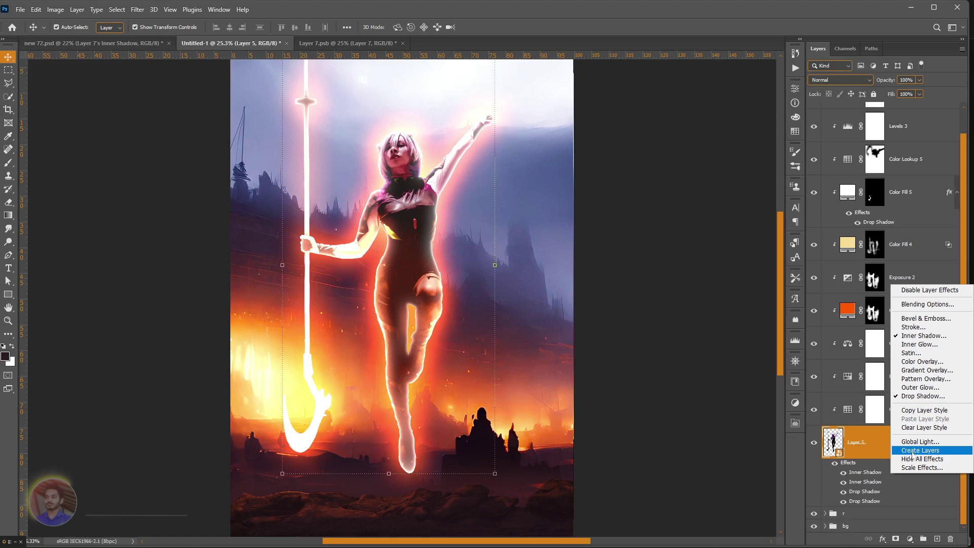
{"action": "left_click", "coordinate": [918, 451]}
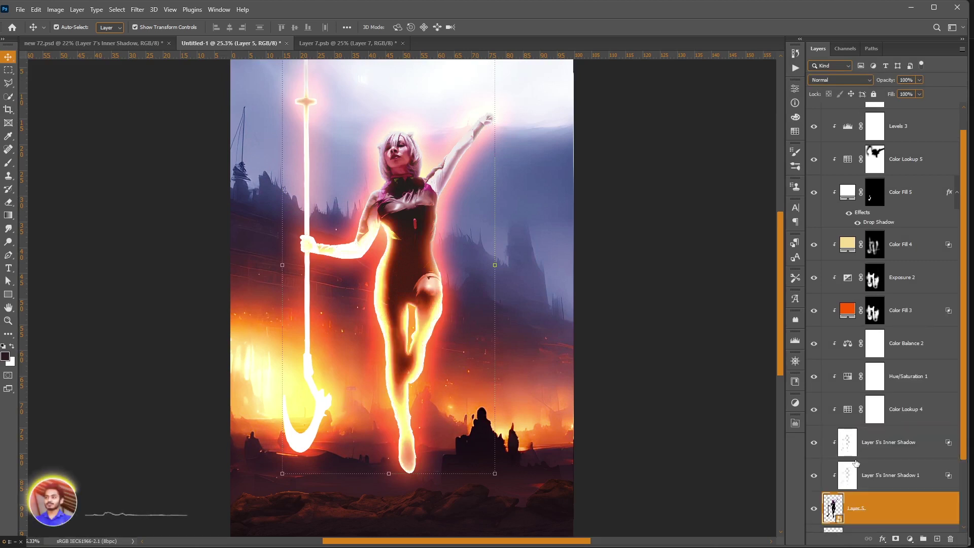
{"action": "left_click", "coordinate": [883, 360]}
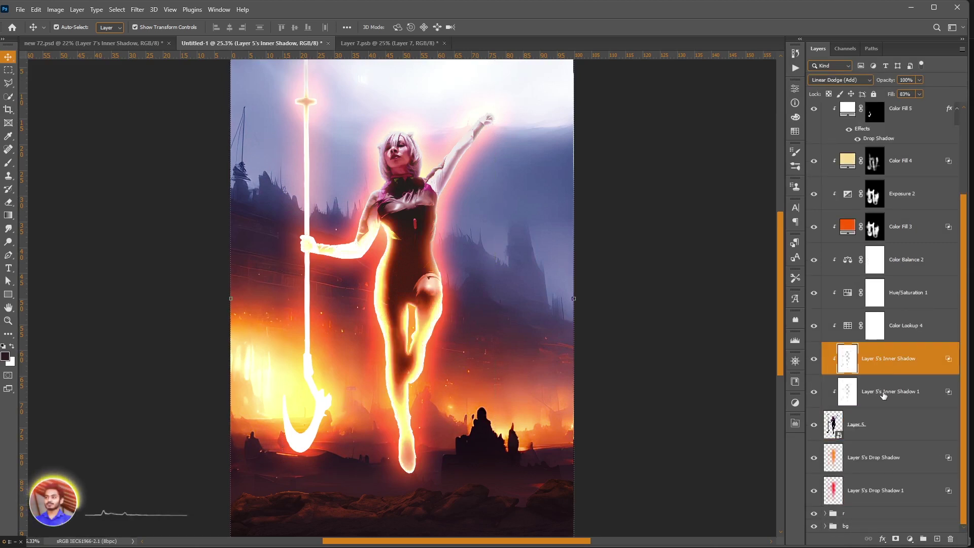
{"action": "left_click", "coordinate": [883, 395], "text": "shift"}
{"action": "mouse_move", "coordinate": [883, 394]}
{"action": "left_mouse_down"}
{"action": "mouse_move", "coordinate": [911, 124]}
{"action": "mouse_move", "coordinate": [866, 141]}
{"action": "left_mouse_up"}
Step: Hide Layer 5's Drop Shadow layer and select Layer 5's Drop Shadow 1
{"action": "left_click_drag", "start_coordinate": [814, 118], "coordinate": [814, 152]}
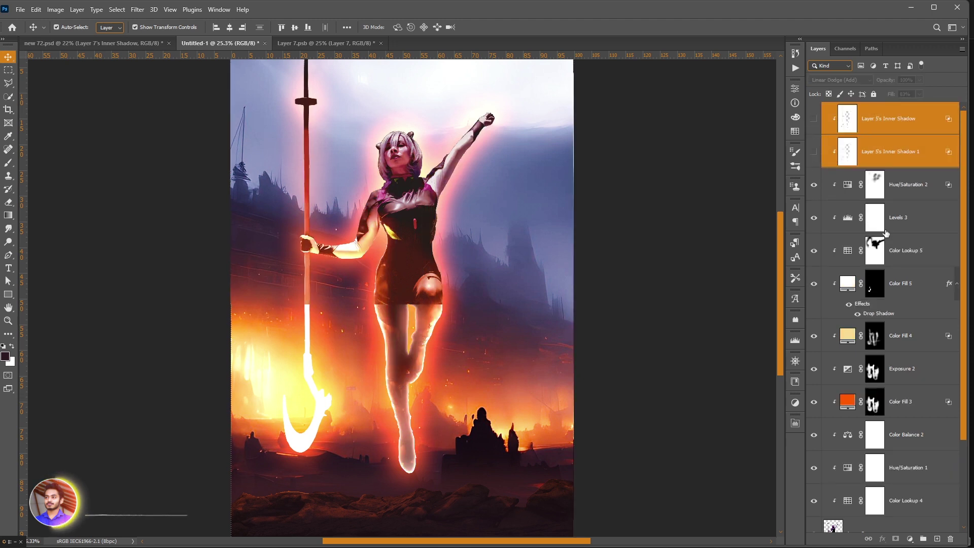
{"action": "scroll", "coordinate": [874, 331], "scroll_direction": "down", "scroll_amount": 2}
{"action": "left_click", "coordinate": [865, 467]}
{"action": "left_click", "coordinate": [814, 457]}
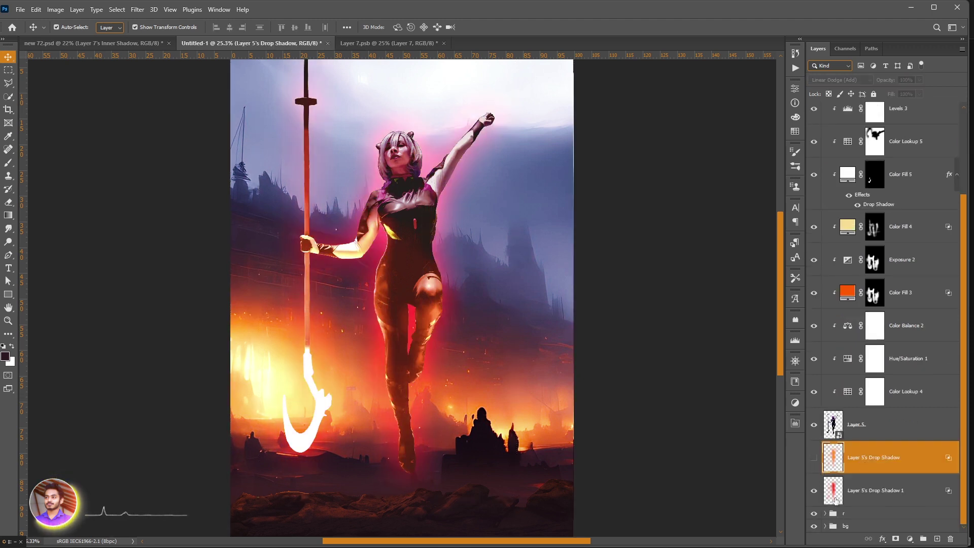
{"action": "left_click", "coordinate": [880, 488]}
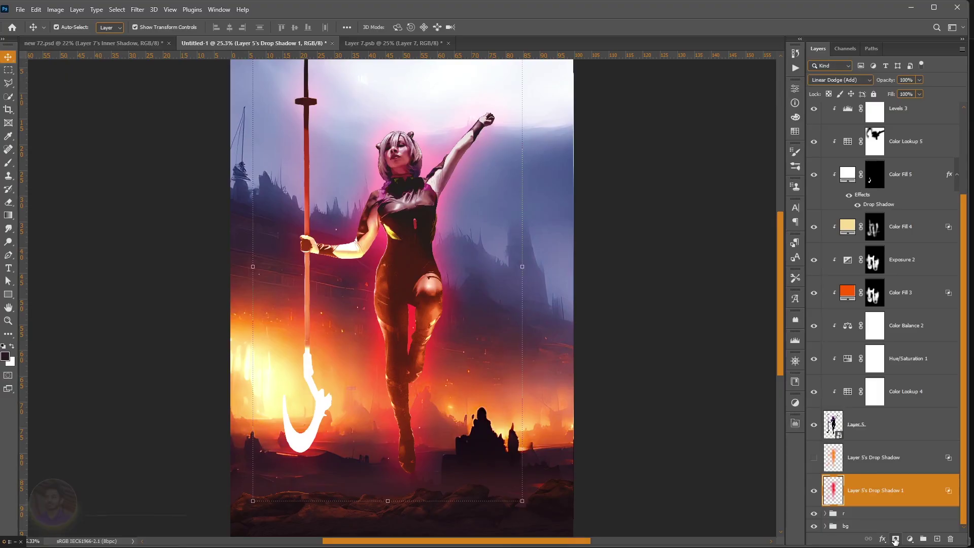
Step: Split the Underlying Layer Blend If sliders on Layer 5's Drop Shadow 1 to fade dark and bright areas
{"action": "left_click", "coordinate": [896, 539]}
{"action": "key", "text": "ctrl+z"}
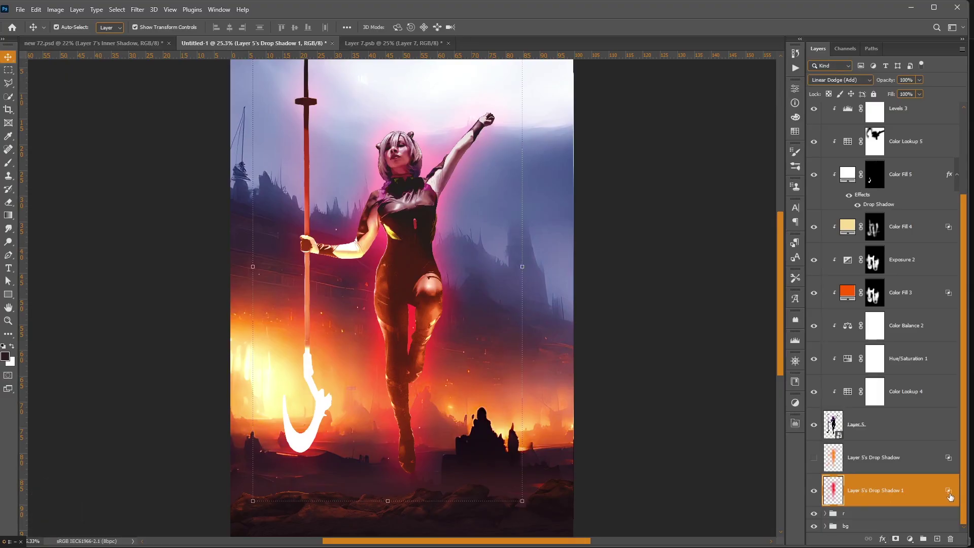
{"action": "double_click", "coordinate": [947, 492]}
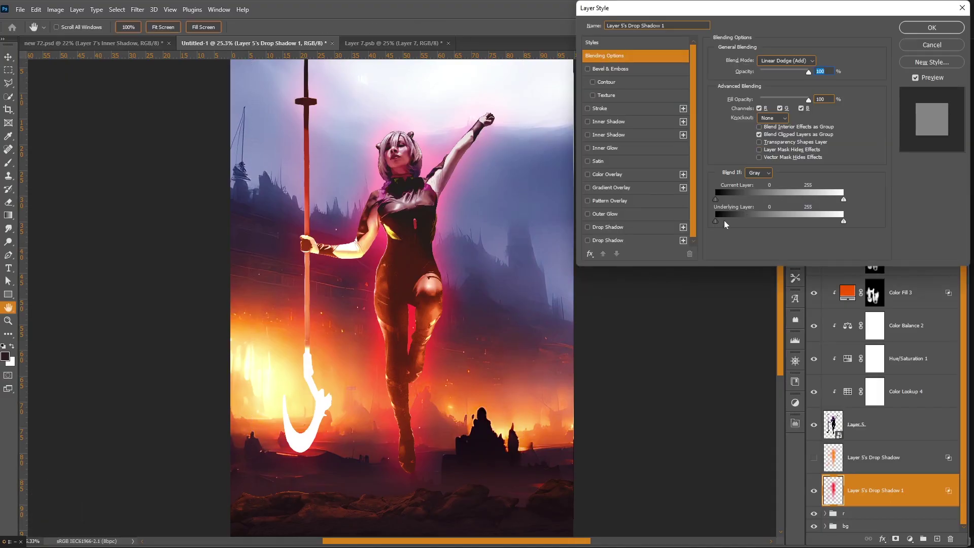
{"action": "left_click_drag", "start_coordinate": [715, 222], "coordinate": [753, 221]}
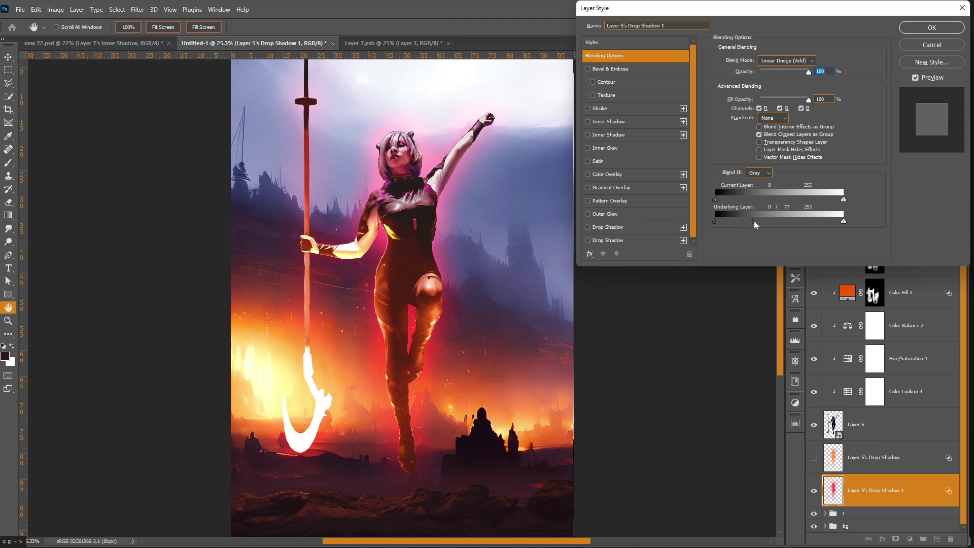
{"action": "left_click_drag", "start_coordinate": [828, 223], "coordinate": [781, 221]}
{"action": "left_click_drag", "start_coordinate": [844, 222], "coordinate": [754, 221]}
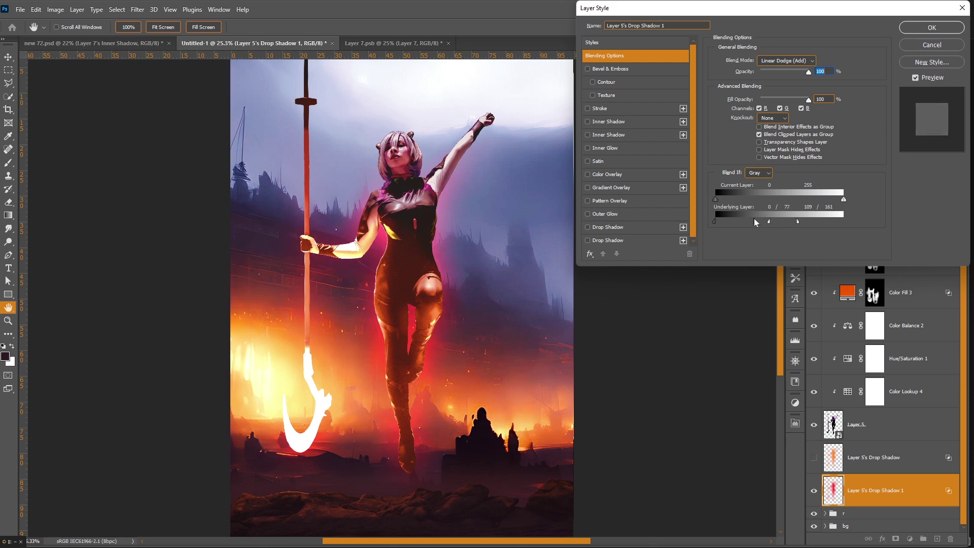
{"action": "left_click", "coordinate": [913, 29]}
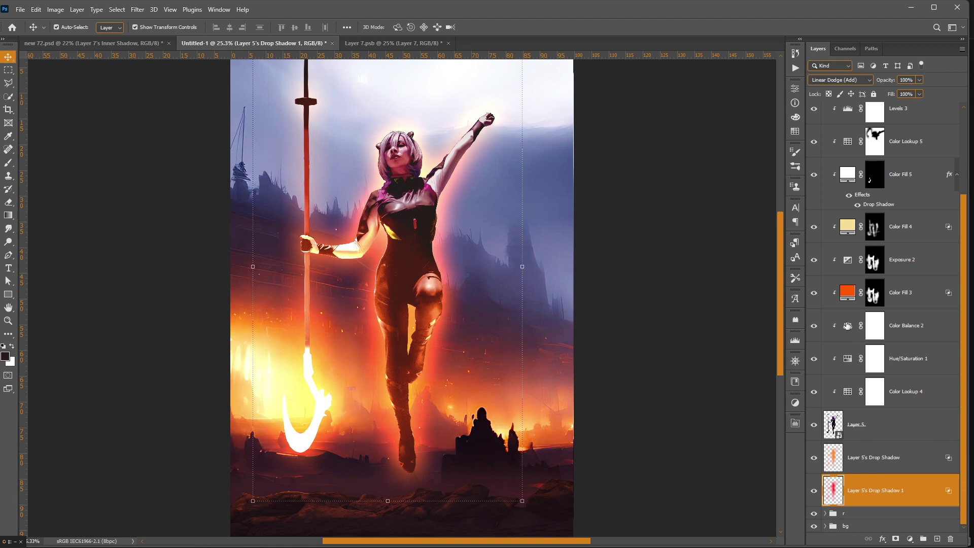
Step: Apply the same Underlying Layer Blend If fade to Layer 5's Drop Shadow
{"action": "double_click", "coordinate": [913, 457]}
{"action": "left_click_drag", "start_coordinate": [741, 225], "coordinate": [743, 221]}
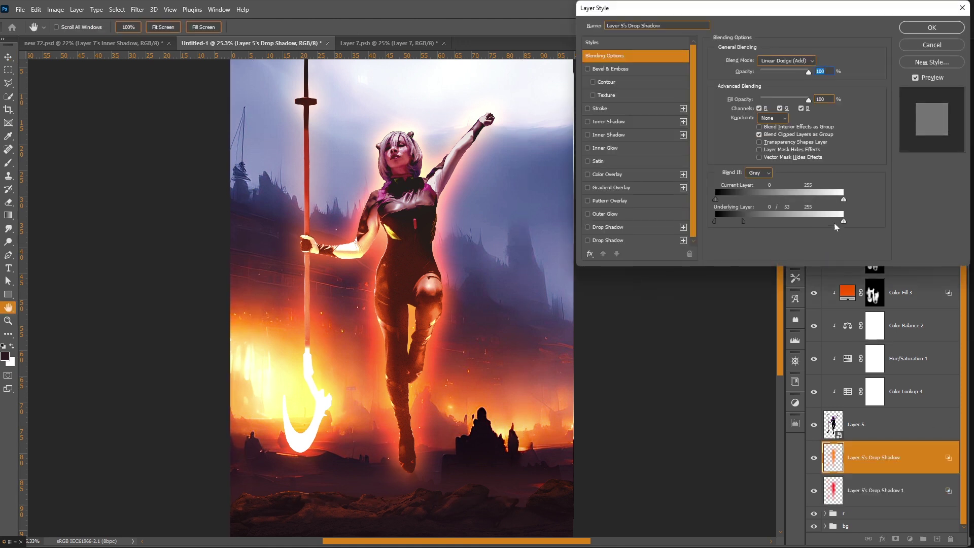
{"action": "left_click_drag", "start_coordinate": [844, 222], "coordinate": [753, 221], "text": "alt"}
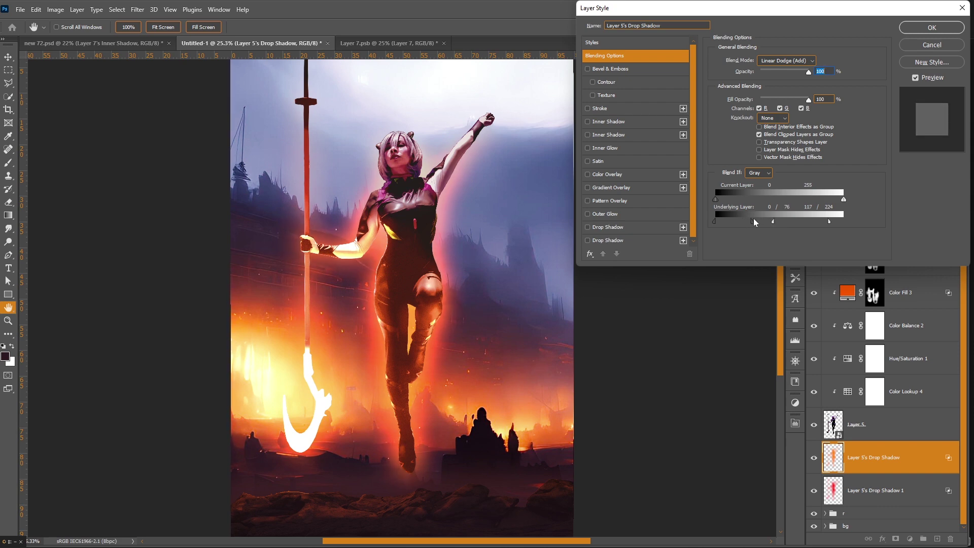
{"action": "left_click", "coordinate": [922, 24]}
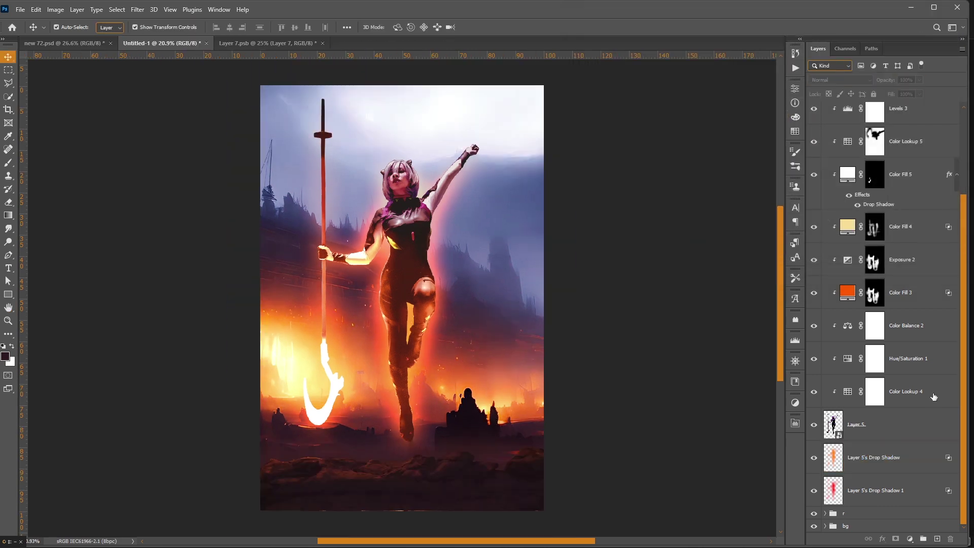
Step: Mask Layer 5's Inner Shadow 1 to black and paint its glow back on the face and raised arm
{"action": "scroll", "coordinate": [890, 254], "scroll_direction": "up", "scroll_amount": 5}
{"action": "left_click", "coordinate": [896, 153]}
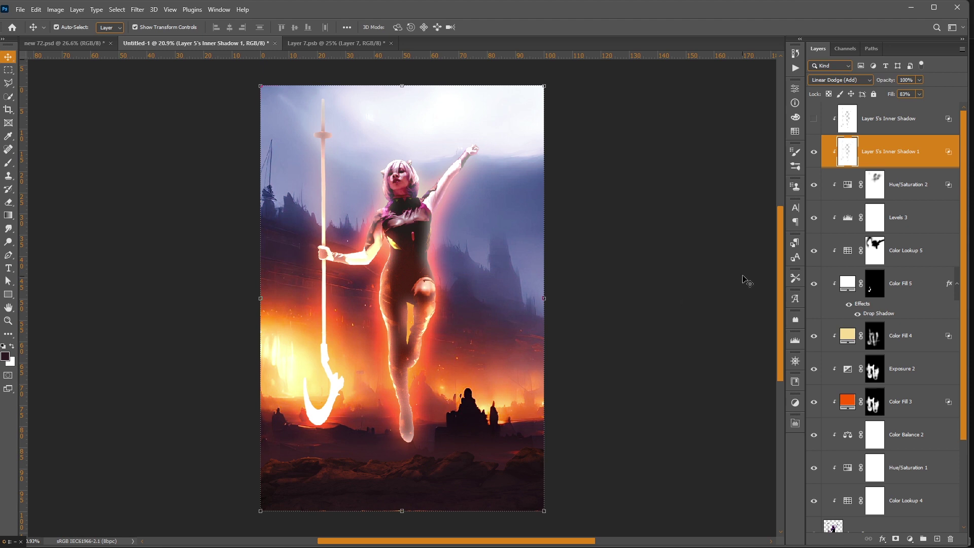
{"action": "left_click", "coordinate": [895, 539], "text": "alt"}
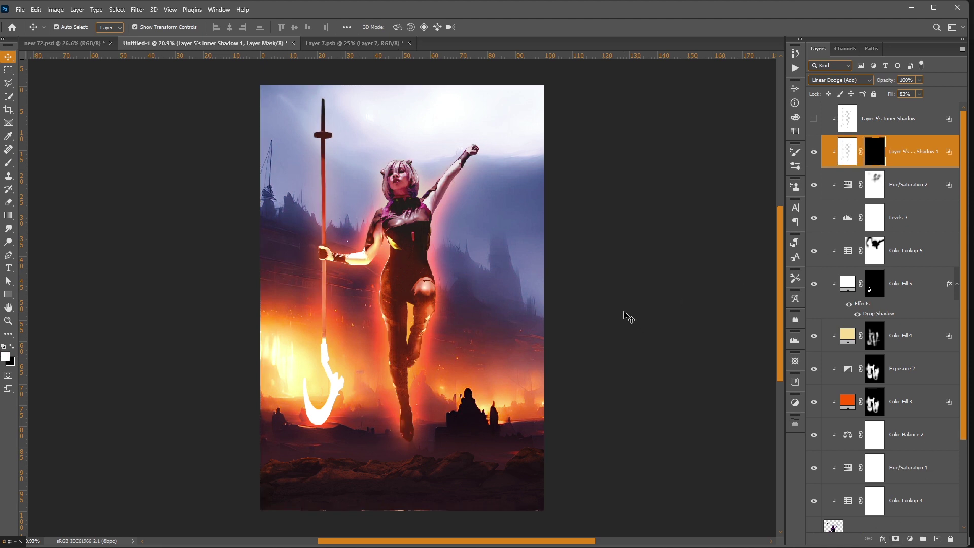
{"action": "key", "text": "b"}
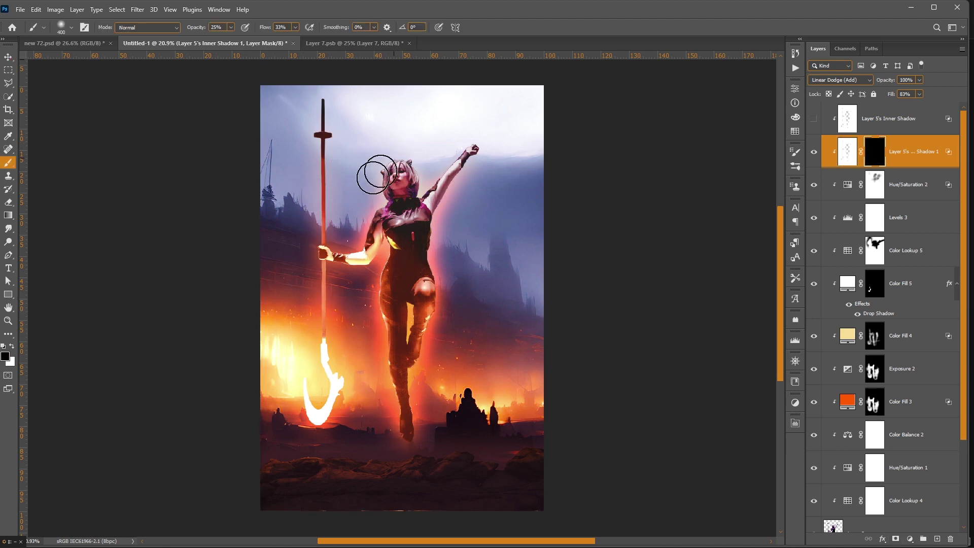
{"action": "left_click_drag", "start_coordinate": [385, 169], "coordinate": [389, 157]}
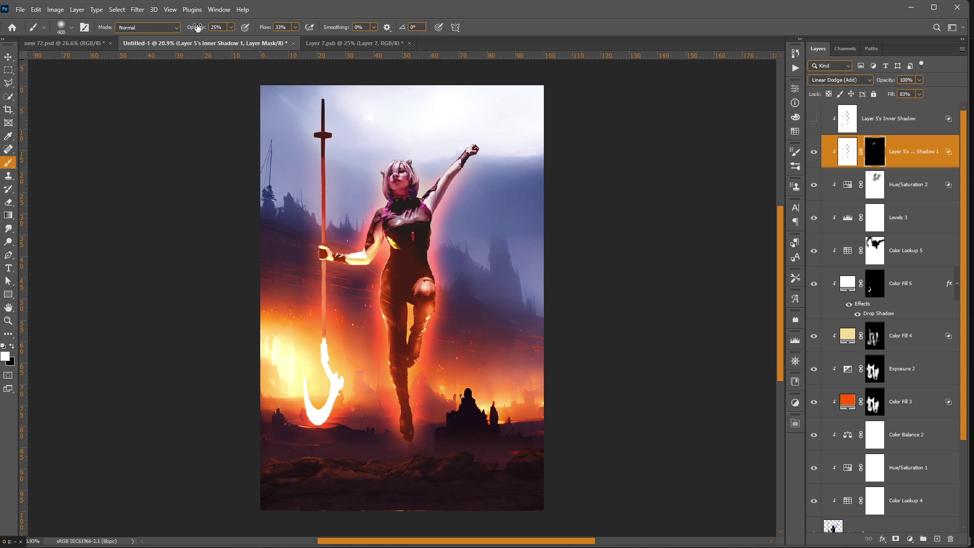
{"action": "left_click_drag", "start_coordinate": [269, 31], "coordinate": [305, 31]}
{"action": "left_click_drag", "start_coordinate": [431, 197], "coordinate": [480, 145]}
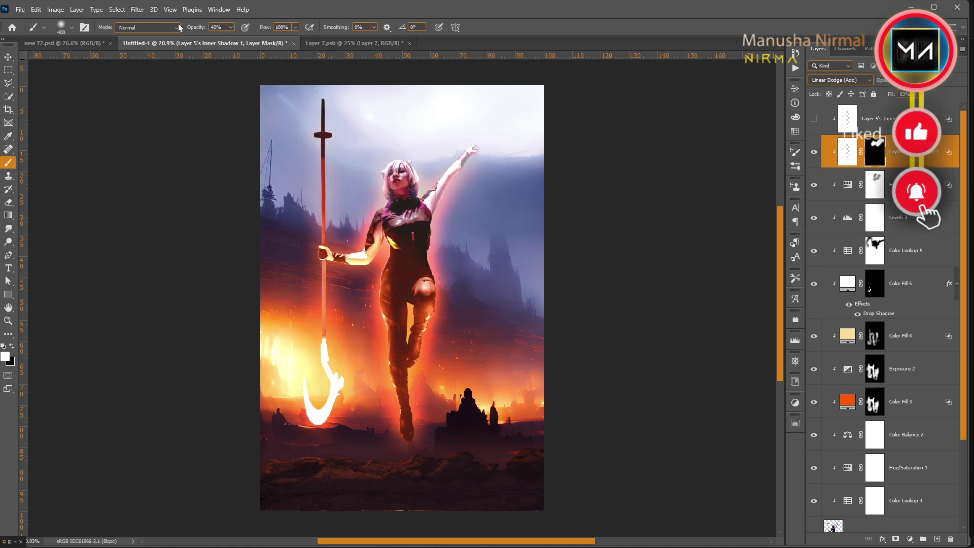
Step: Lower the brush opacity and flow, then paint a faint glow down the staff and along the forearm
{"action": "left_click", "coordinate": [218, 27]}
{"action": "type", "text": "42"}
{"action": "key", "text": "Tab"}
{"action": "type", "text": "80"}
{"action": "key", "text": "Return"}
{"action": "type", "text": "44"}
{"action": "key", "text": "shift+Tab"}
{"action": "type", "text": "34"}
{"action": "key", "text": "Return"}
{"action": "left_click_drag", "start_coordinate": [324, 97], "coordinate": [325, 203]}
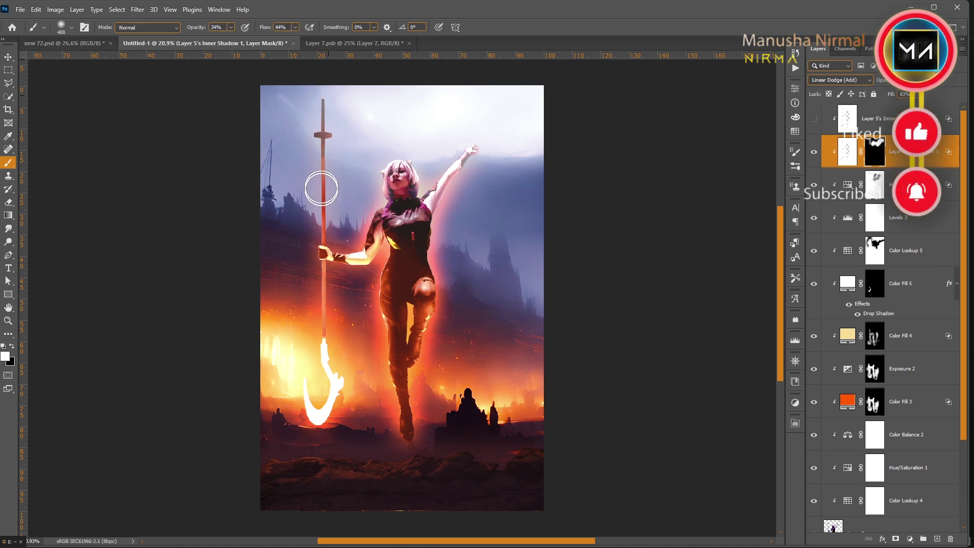
{"action": "left_click_drag", "start_coordinate": [359, 248], "coordinate": [336, 255]}
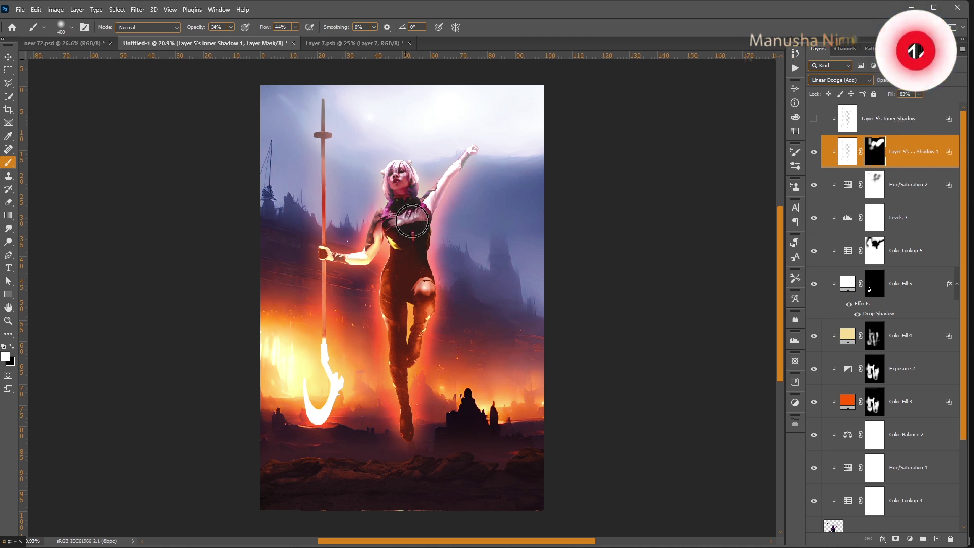
Step: Dim the glow on the staff's hook, the staff and near the hand, then compare visibility
{"action": "key", "text": "x"}
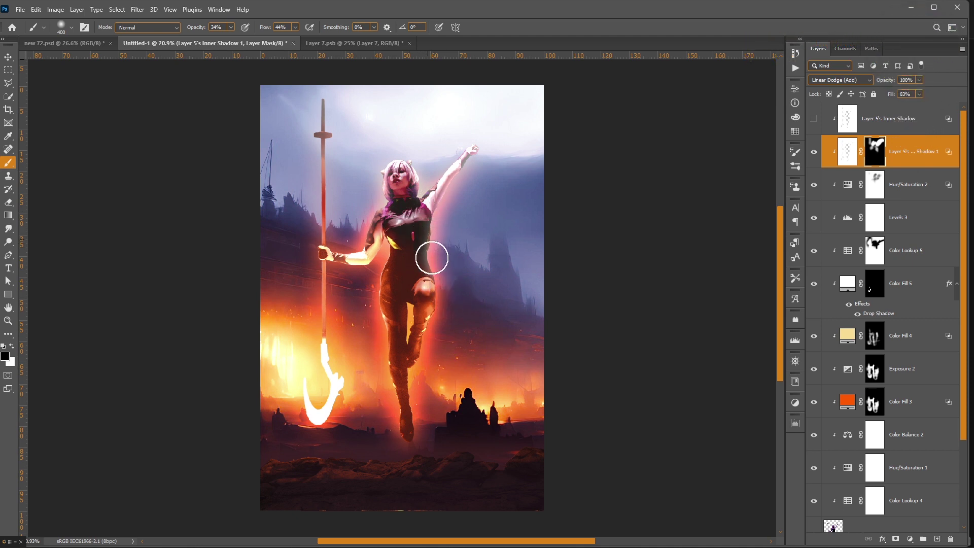
{"action": "mouse_move", "coordinate": [326, 345]}
{"action": "left_mouse_down"}
{"action": "mouse_move", "coordinate": [333, 376]}
{"action": "mouse_move", "coordinate": [318, 408]}
{"action": "mouse_move", "coordinate": [311, 321]}
{"action": "mouse_move", "coordinate": [326, 172]}
{"action": "left_mouse_up"}
{"action": "key", "text": "x"}
{"action": "key", "text": "x"}
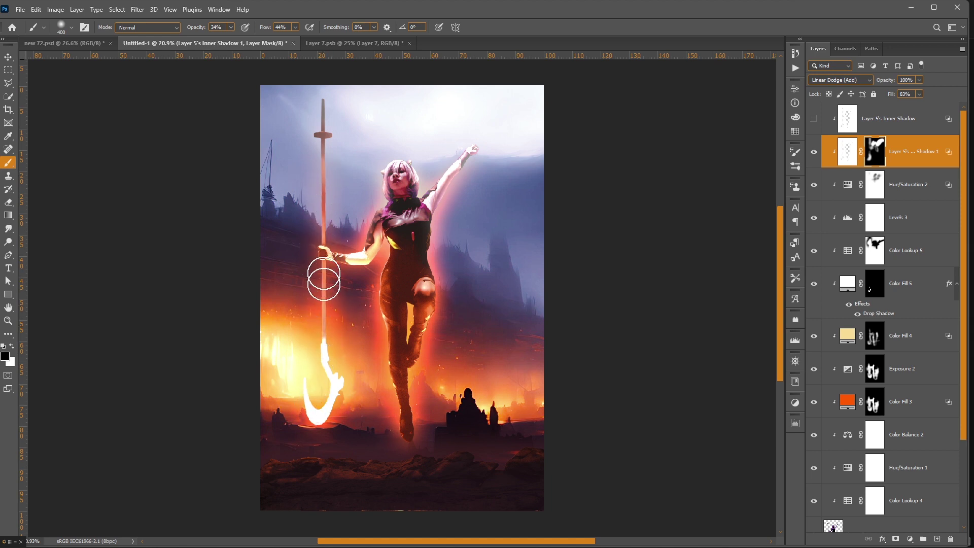
{"action": "left_click_drag", "start_coordinate": [319, 294], "coordinate": [330, 207]}
{"action": "left_click_drag", "start_coordinate": [325, 253], "coordinate": [347, 260]}
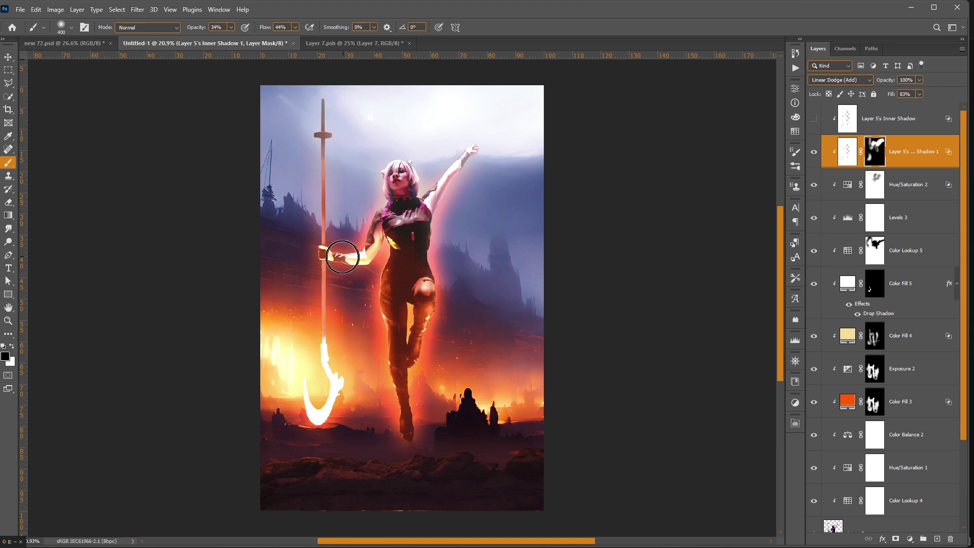
{"action": "scroll", "coordinate": [521, 269], "scroll_direction": "down", "scroll_amount": 1}
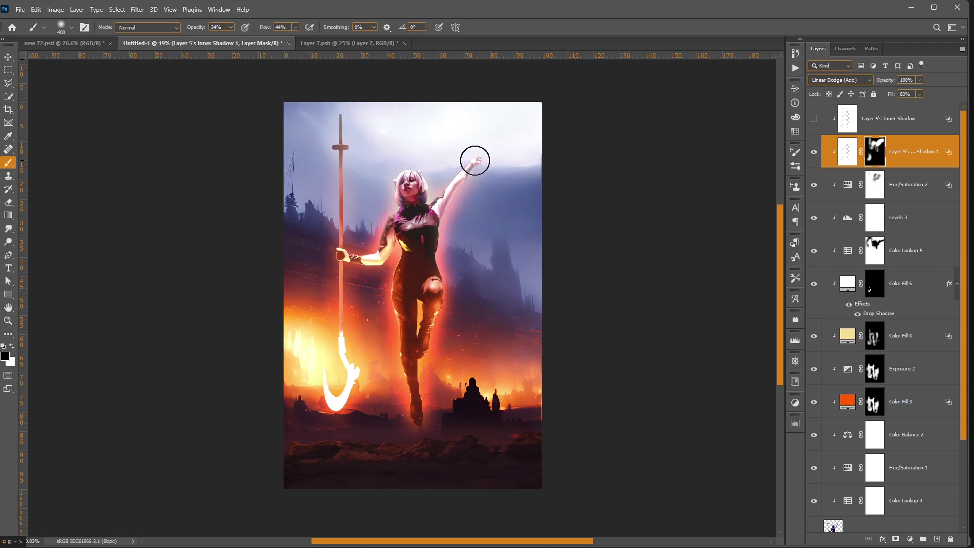
{"action": "key", "text": "x"}
{"action": "left_click", "coordinate": [814, 152]}
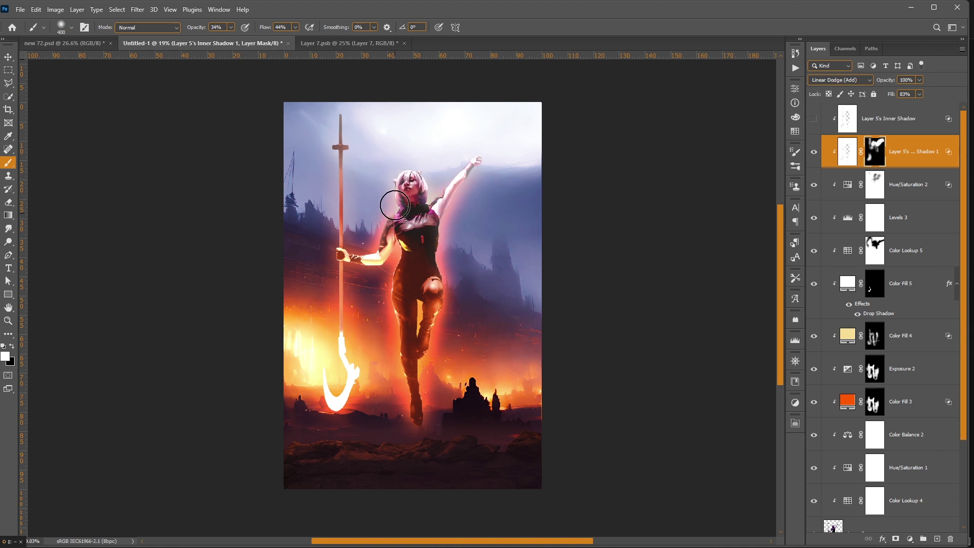
{"action": "scroll", "coordinate": [515, 211], "scroll_direction": "up", "scroll_amount": 1}
{"action": "left_click", "coordinate": [817, 154]}
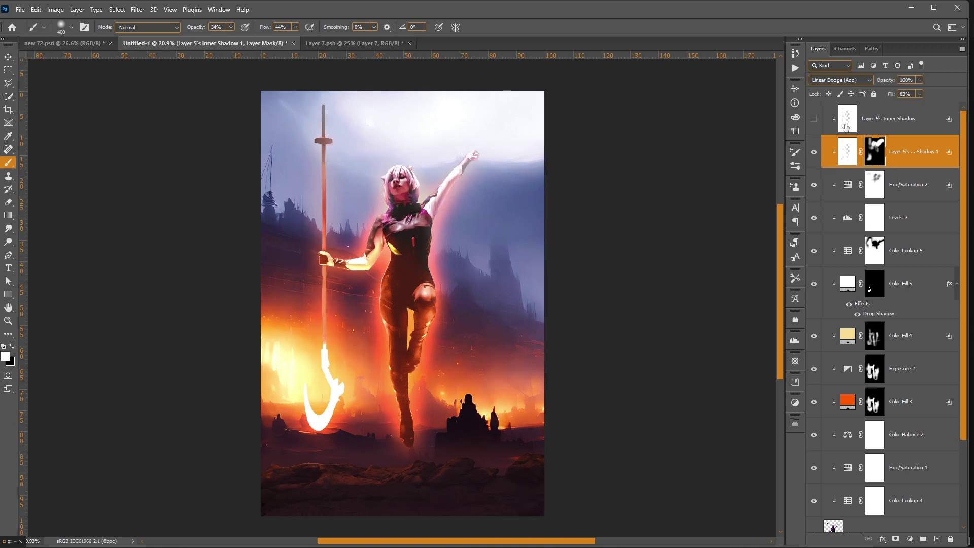
Step: Add a mask to Layer 5's Inner Shadow and paint its glow off the staff
{"action": "left_click", "coordinate": [908, 118]}
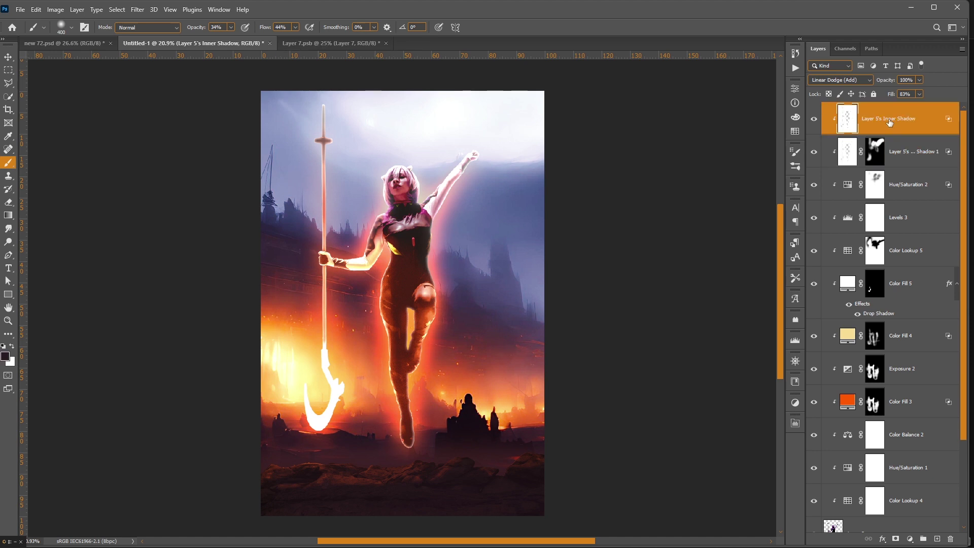
{"action": "left_click", "coordinate": [895, 539]}
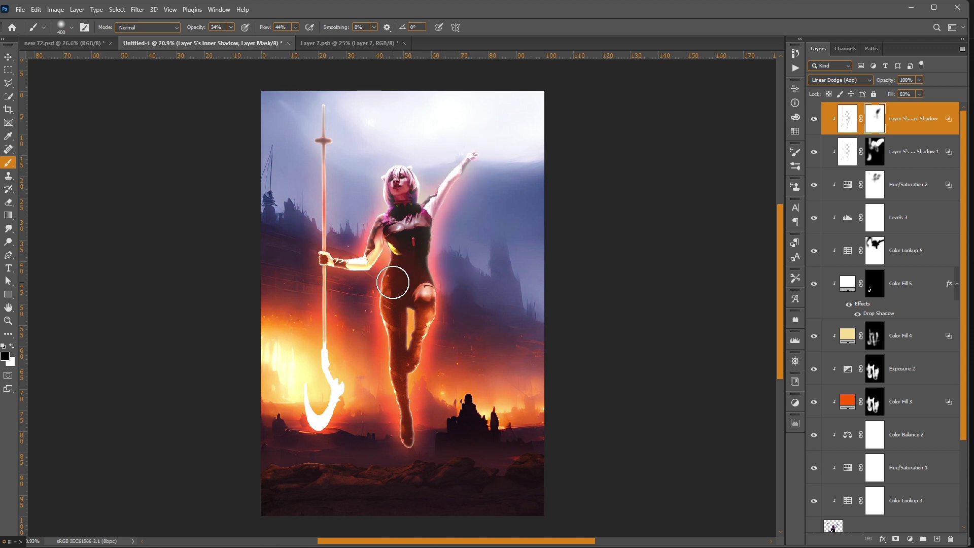
{"action": "left_click_drag", "start_coordinate": [323, 109], "coordinate": [325, 206]}
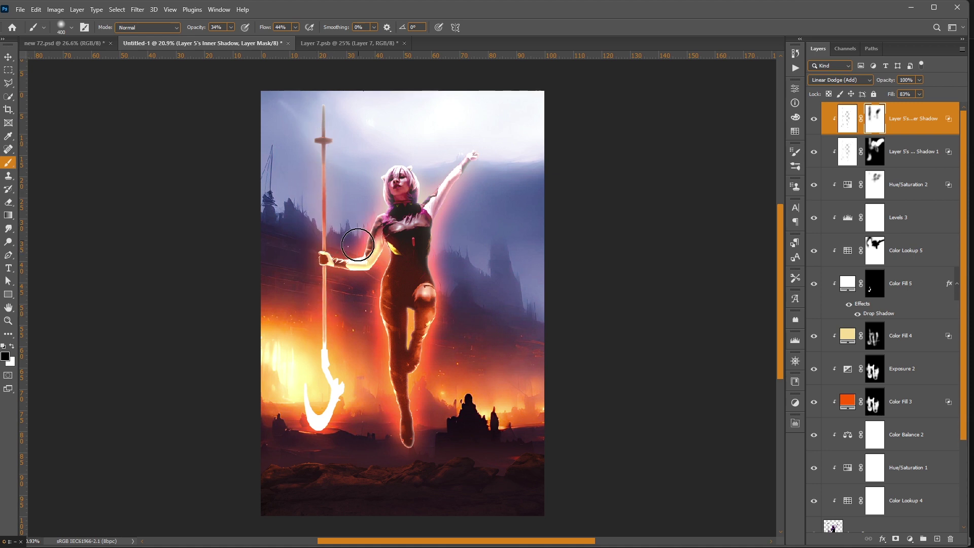
{"action": "scroll", "coordinate": [445, 248], "scroll_direction": "down", "scroll_amount": 3}
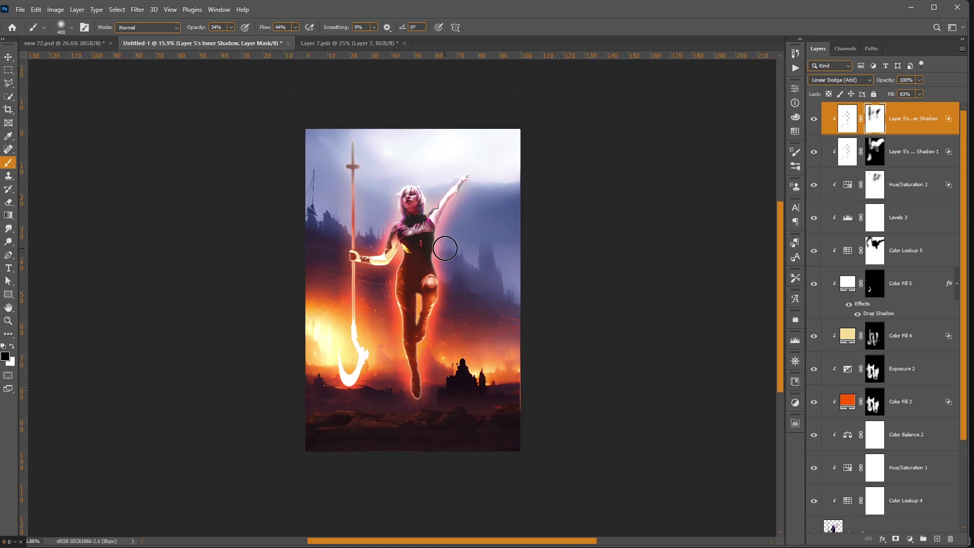
{"action": "scroll", "coordinate": [429, 396], "scroll_direction": "up", "scroll_amount": 1}
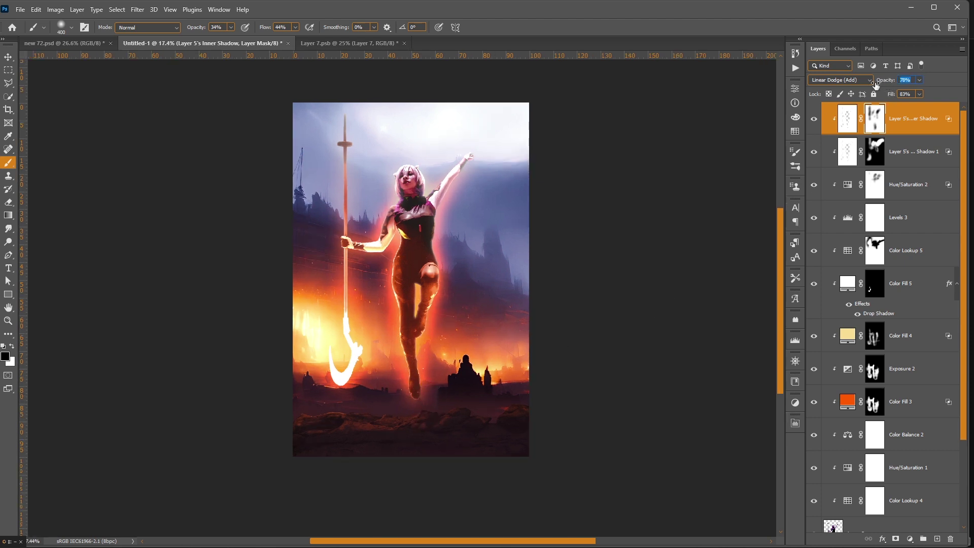
{"action": "scroll", "coordinate": [431, 284], "scroll_direction": "up", "scroll_amount": 3}
{"action": "scroll", "coordinate": [436, 320], "scroll_direction": "up", "scroll_amount": 1}
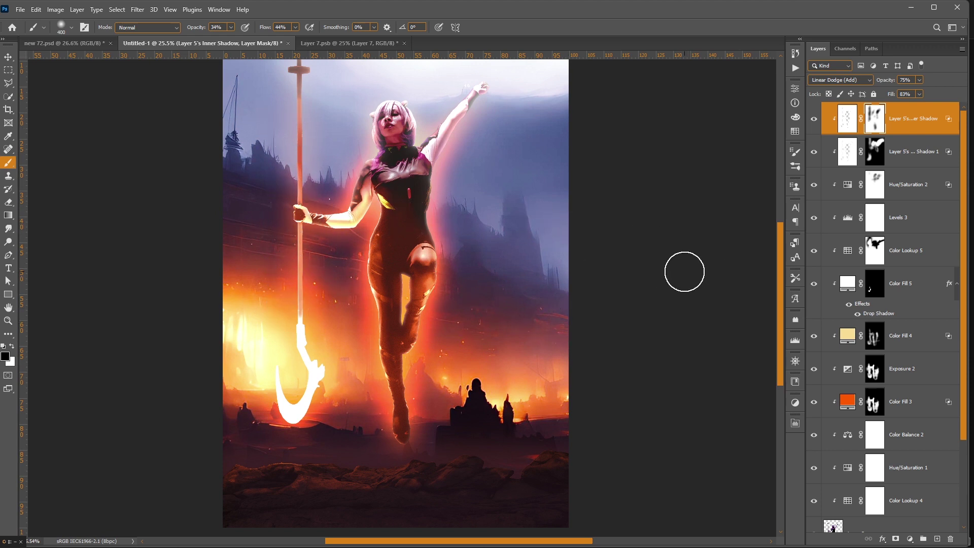
Step: Drag the red smoke photo from the source folder onto the canvas and commit it
{"action": "key", "text": "v"}
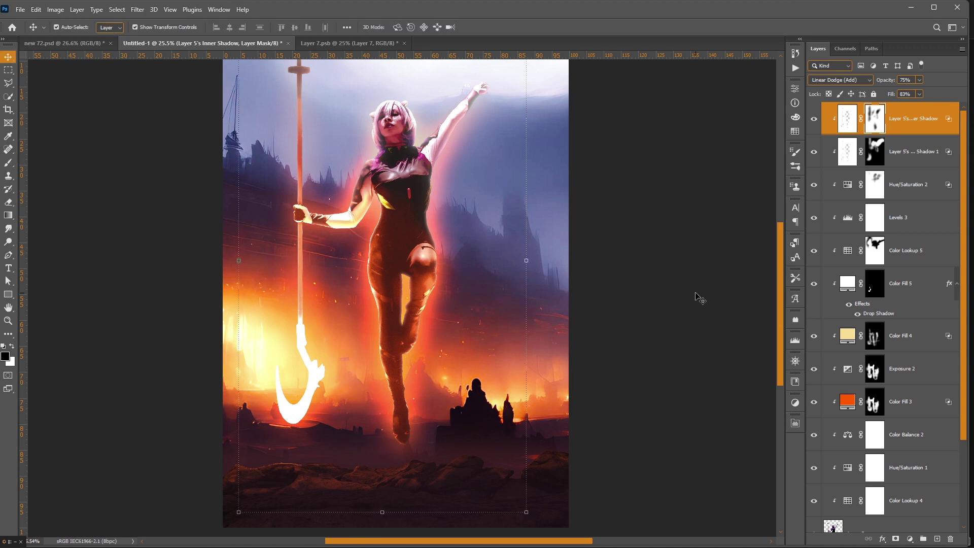
{"action": "left_click", "coordinate": [695, 297]}
{"action": "left_click_drag", "start_coordinate": [619, 261], "coordinate": [648, 311]}
{"action": "scroll", "coordinate": [654, 321], "scroll_direction": "down", "scroll_amount": 1}
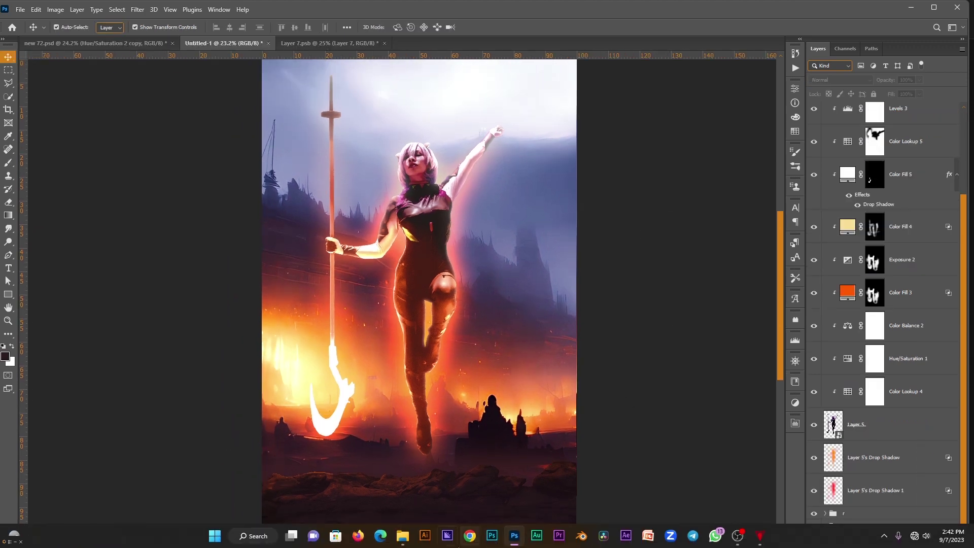
{"action": "left_click", "coordinate": [469, 536]}
{"action": "left_click_drag", "start_coordinate": [465, 288], "coordinate": [413, 232]}
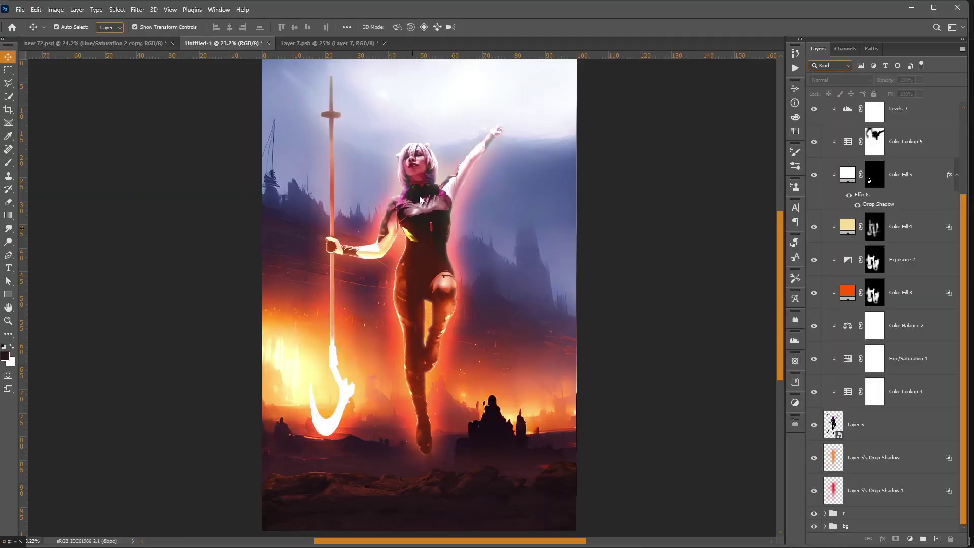
{"action": "left_click_drag", "start_coordinate": [420, 200], "coordinate": [423, 195]}
{"action": "key", "text": "Return"}
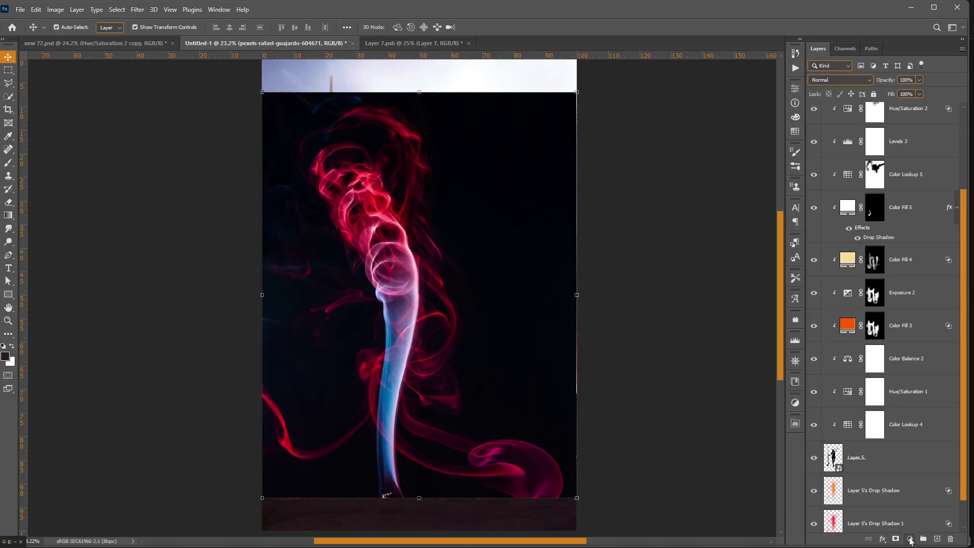
Step: Add a clipped, colorized Hue/Saturation layer shifting the smoke's hue to saturated orange
{"action": "left_click", "coordinate": [911, 539]}
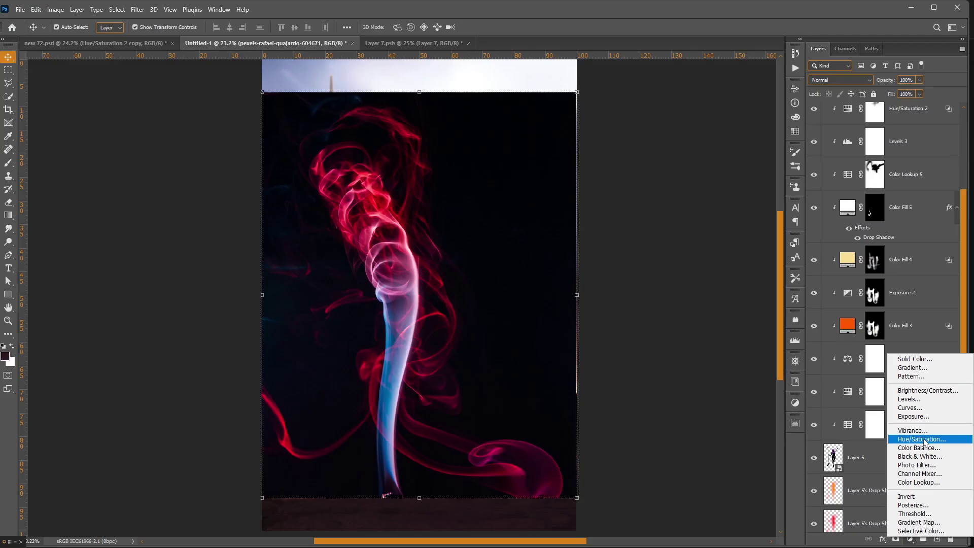
{"action": "left_click", "coordinate": [925, 440]}
{"action": "left_click", "coordinate": [708, 350]}
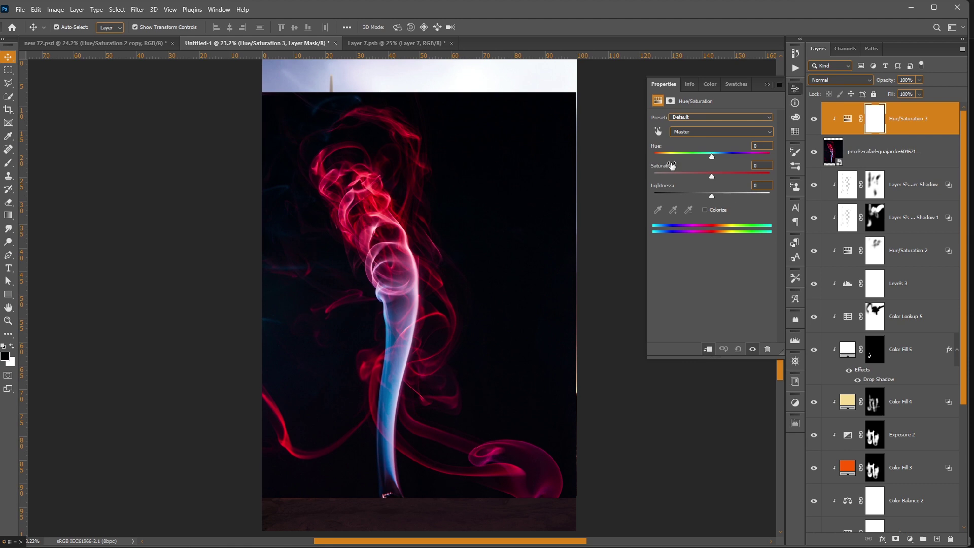
{"action": "left_click", "coordinate": [705, 210]}
{"action": "left_click_drag", "start_coordinate": [684, 176], "coordinate": [757, 176]}
{"action": "left_click_drag", "start_coordinate": [655, 154], "coordinate": [662, 153]}
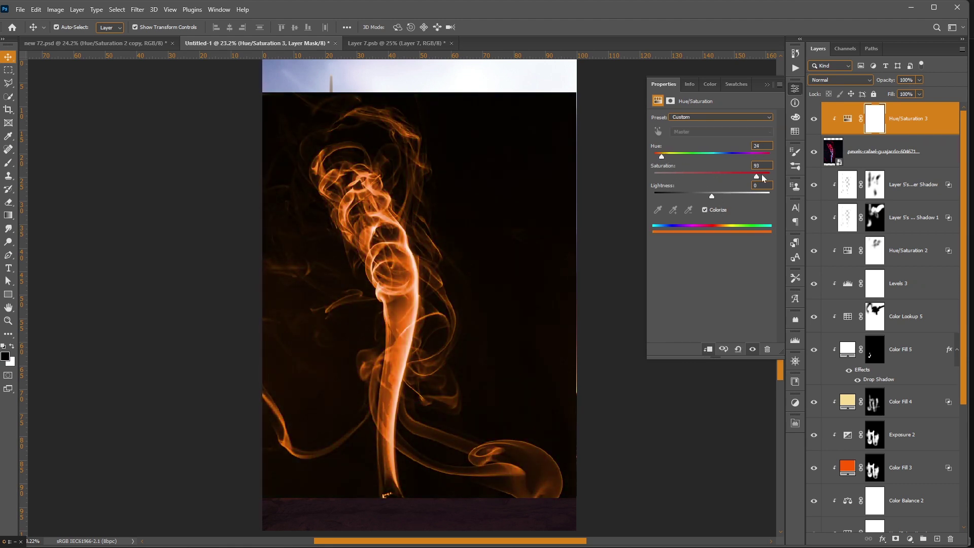
Step: Merge the smoke with its adjustment, set Linear Dodge (Add), and move it below Layer 5 and upward
{"action": "left_click", "coordinate": [909, 165], "text": "shift"}
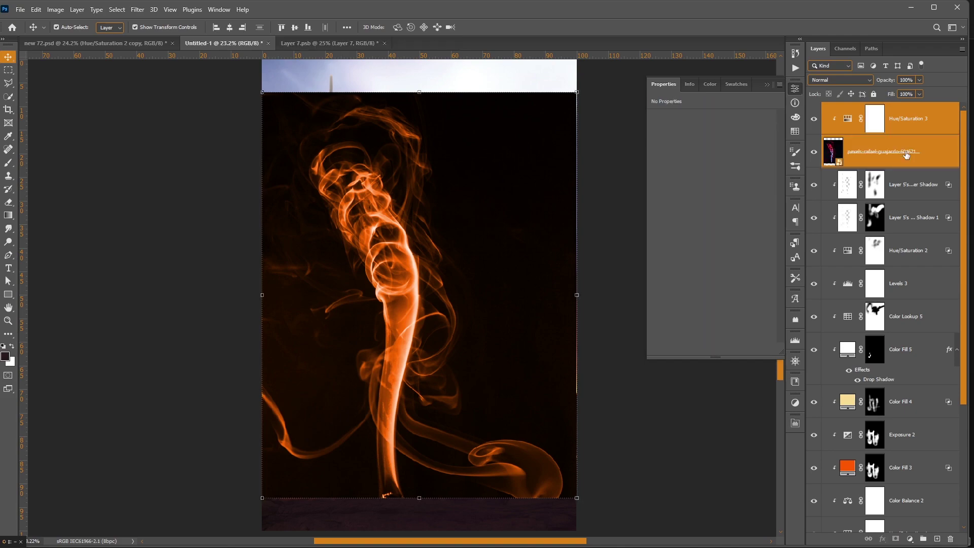
{"action": "right_click", "coordinate": [909, 166]}
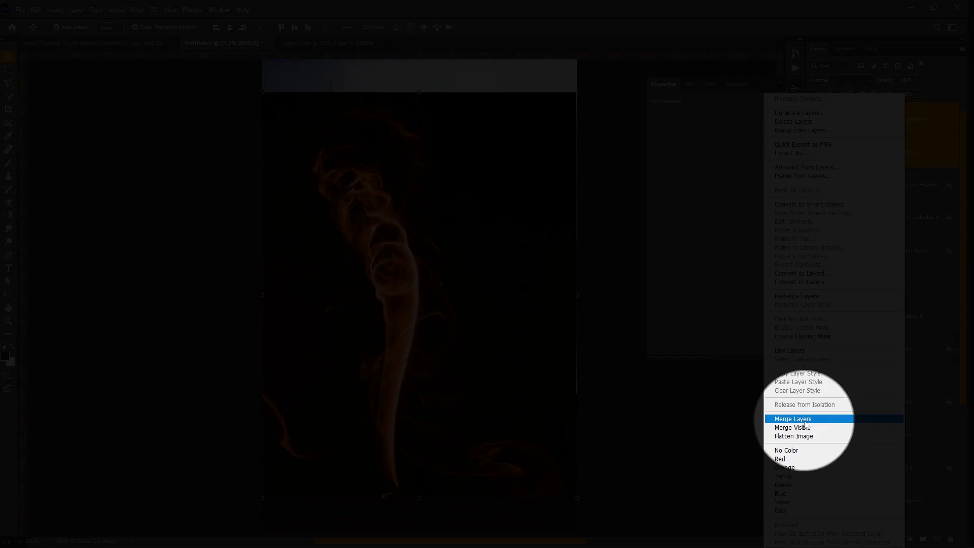
{"action": "left_click", "coordinate": [804, 421]}
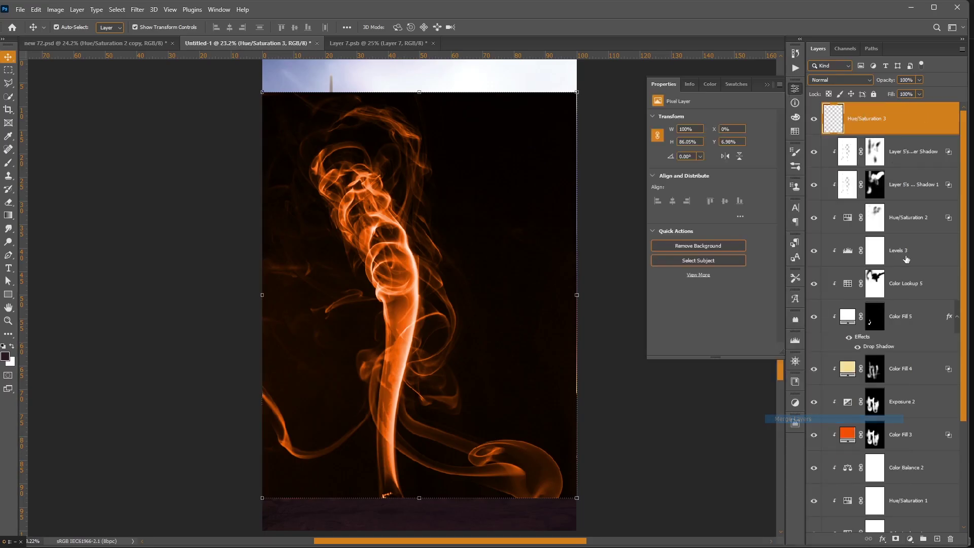
{"action": "left_click", "coordinate": [845, 80]}
{"action": "left_click", "coordinate": [841, 180]}
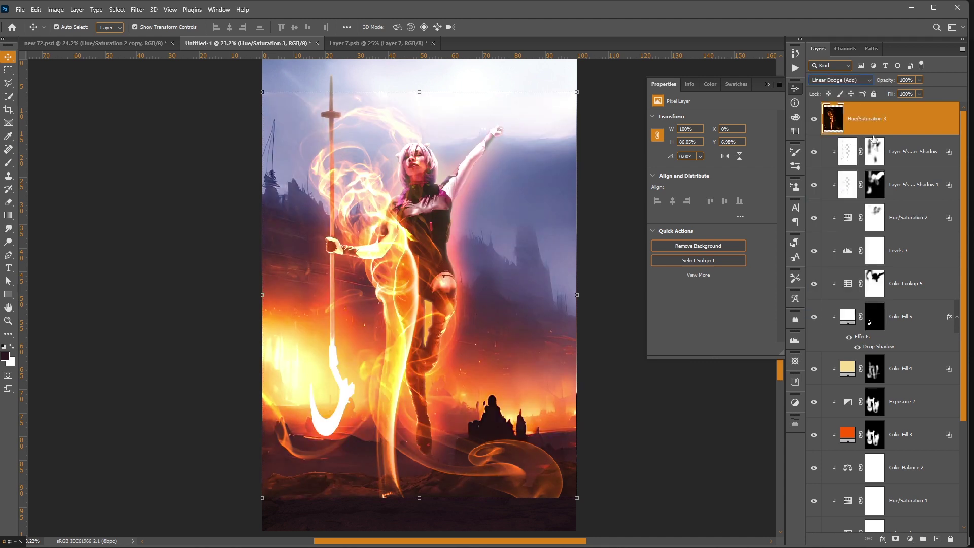
{"action": "left_click_drag", "start_coordinate": [873, 126], "coordinate": [890, 448]}
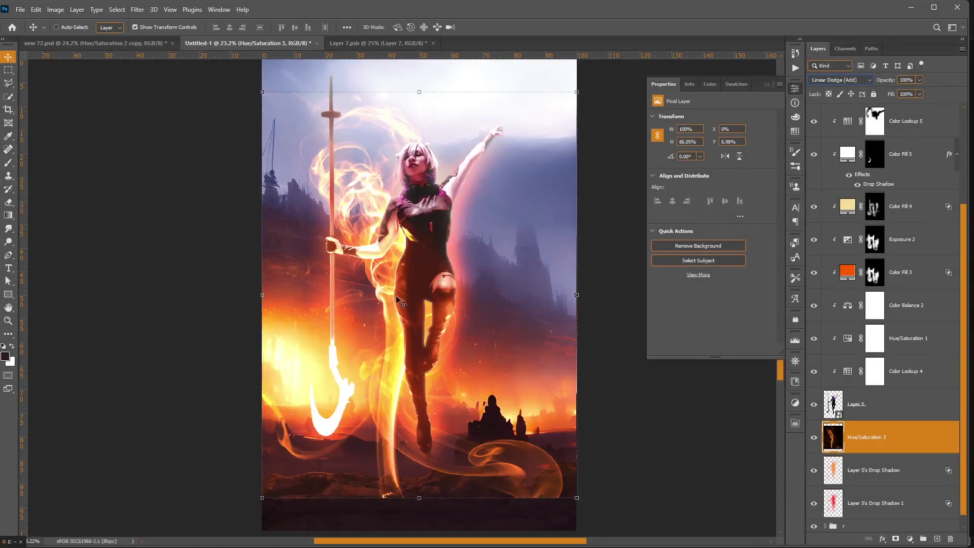
{"action": "left_click_drag", "start_coordinate": [395, 312], "coordinate": [443, 195]}
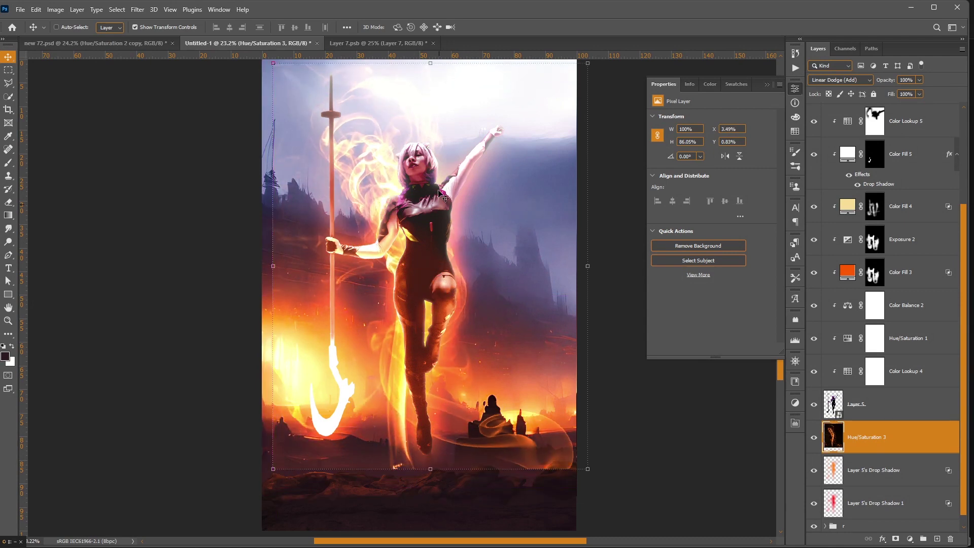
Step: Warp the smoke so its trails bend inward and curve around the woman's body and legs
{"action": "left_click", "coordinate": [590, 267]}
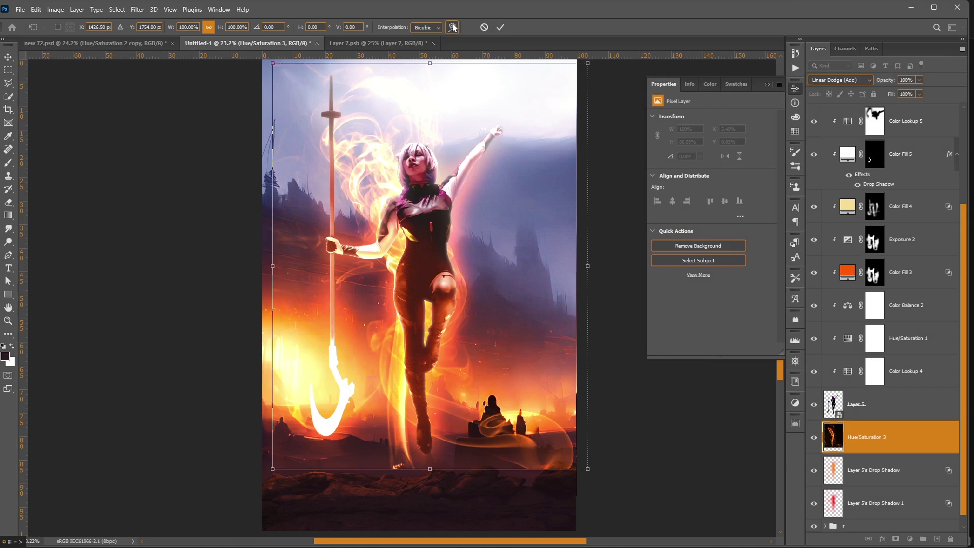
{"action": "left_click", "coordinate": [452, 27]}
{"action": "mouse_move", "coordinate": [473, 236]}
{"action": "left_mouse_down"}
{"action": "mouse_move", "coordinate": [412, 347]}
{"action": "mouse_move", "coordinate": [396, 328]}
{"action": "left_mouse_up"}
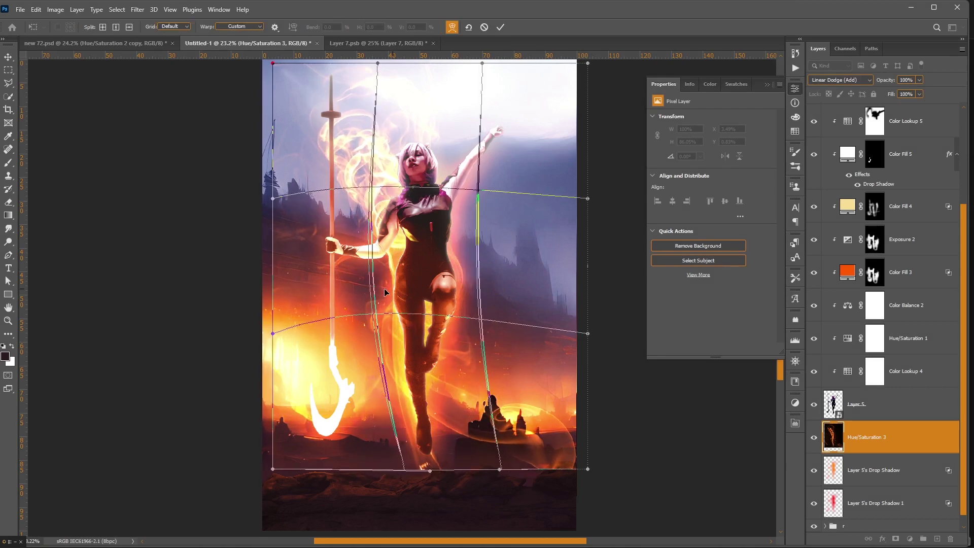
{"action": "left_click_drag", "start_coordinate": [320, 111], "coordinate": [433, 365]}
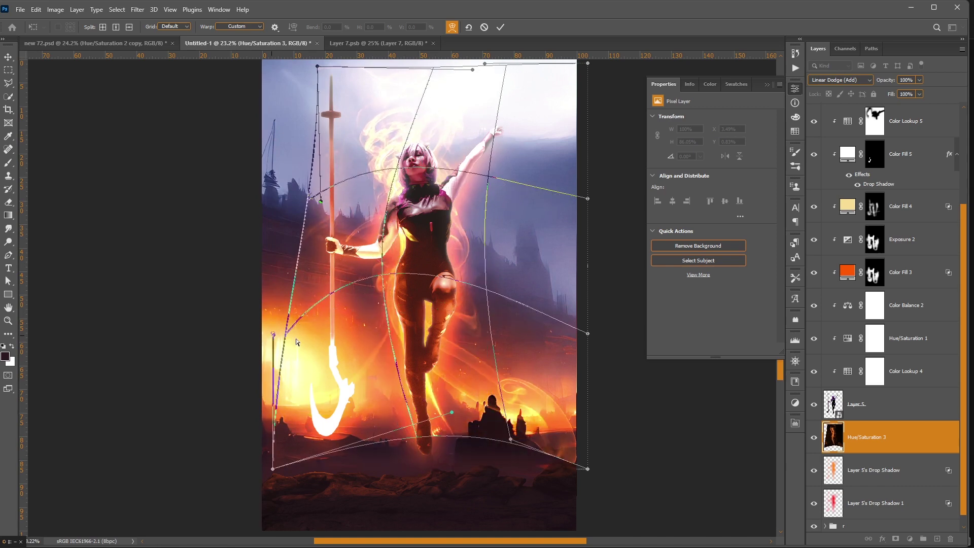
{"action": "mouse_move", "coordinate": [432, 365]}
{"action": "left_mouse_down"}
{"action": "mouse_move", "coordinate": [397, 319]}
{"action": "mouse_move", "coordinate": [426, 350]}
{"action": "left_mouse_up"}
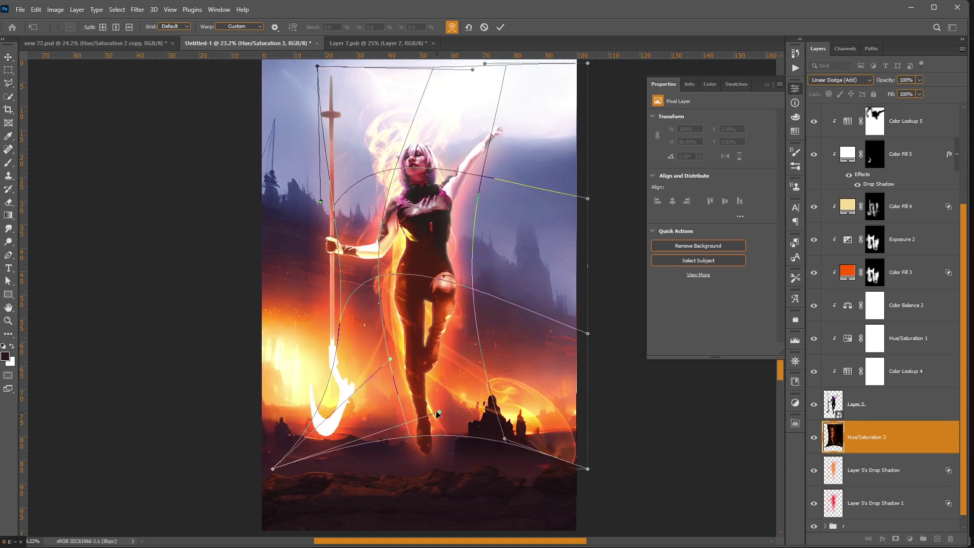
{"action": "left_click_drag", "start_coordinate": [438, 414], "coordinate": [439, 184]}
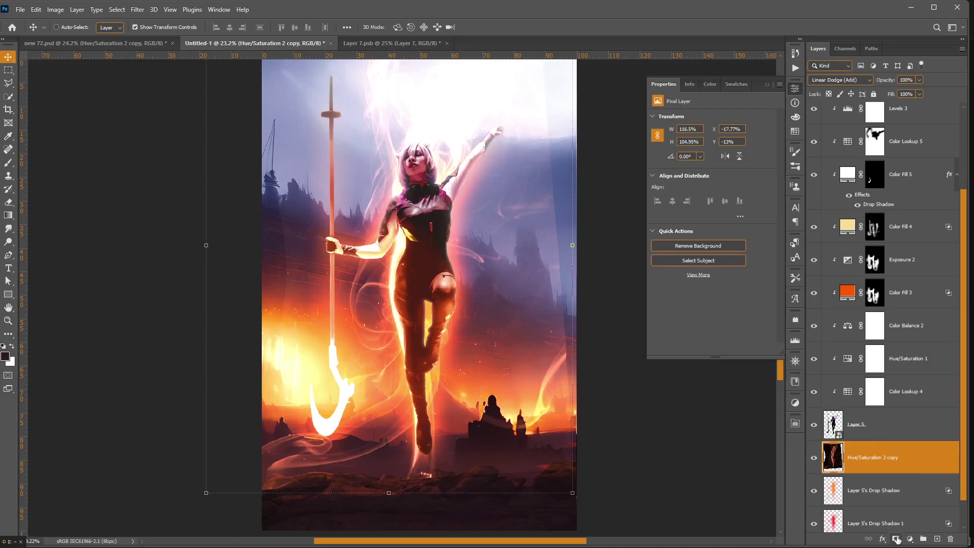
Step: Mask the smoke layer and paint away smoke on the right side and near the spear's top
{"action": "left_click", "coordinate": [896, 539]}
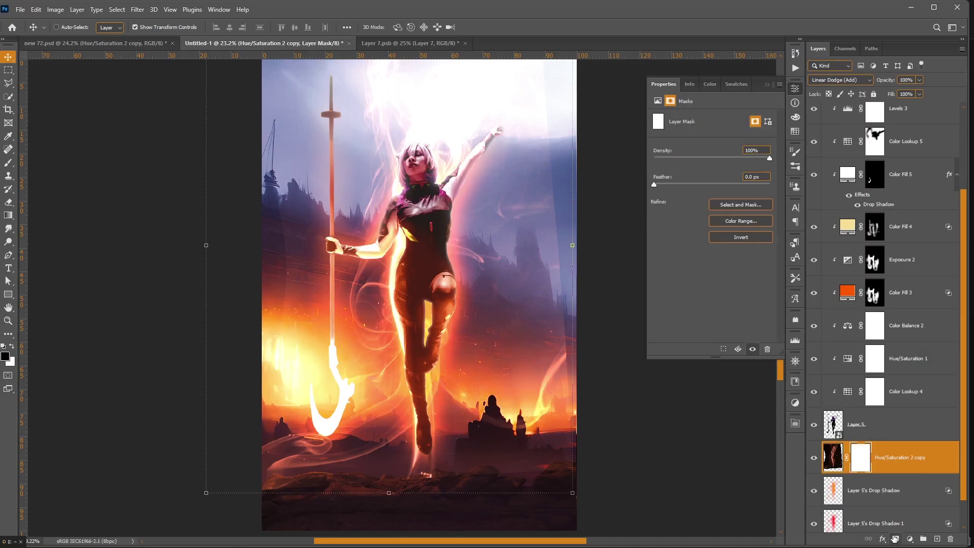
{"action": "left_click", "coordinate": [767, 89]}
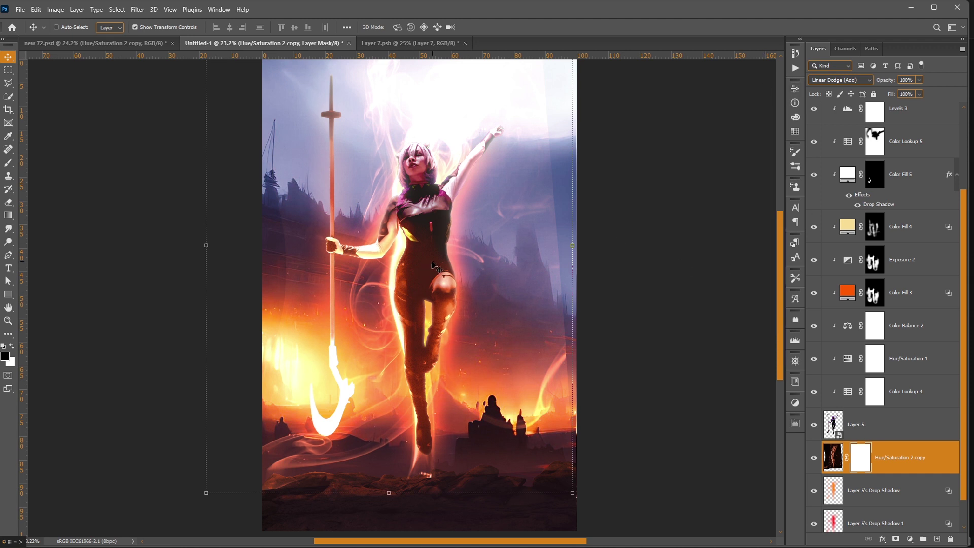
{"action": "key", "text": "b"}
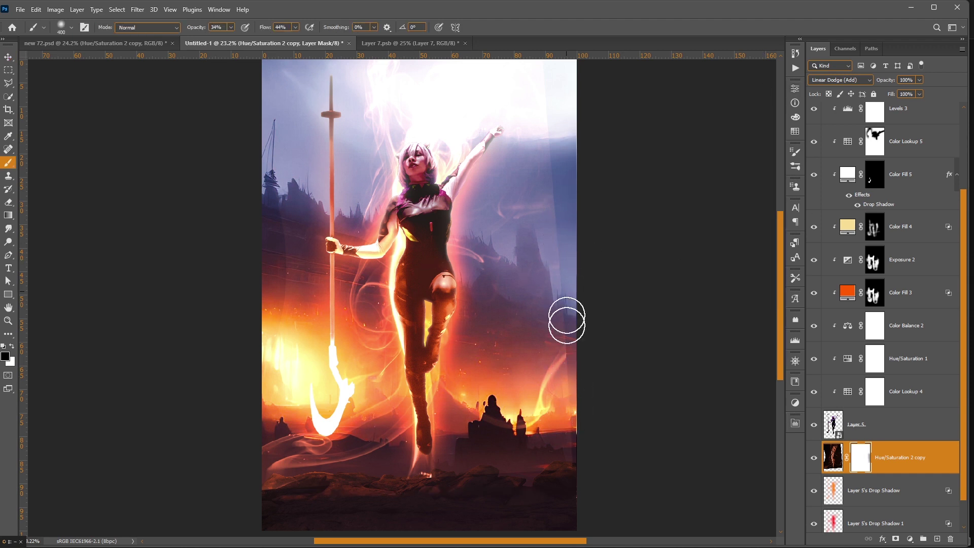
{"action": "left_click_drag", "start_coordinate": [567, 319], "coordinate": [494, 147]}
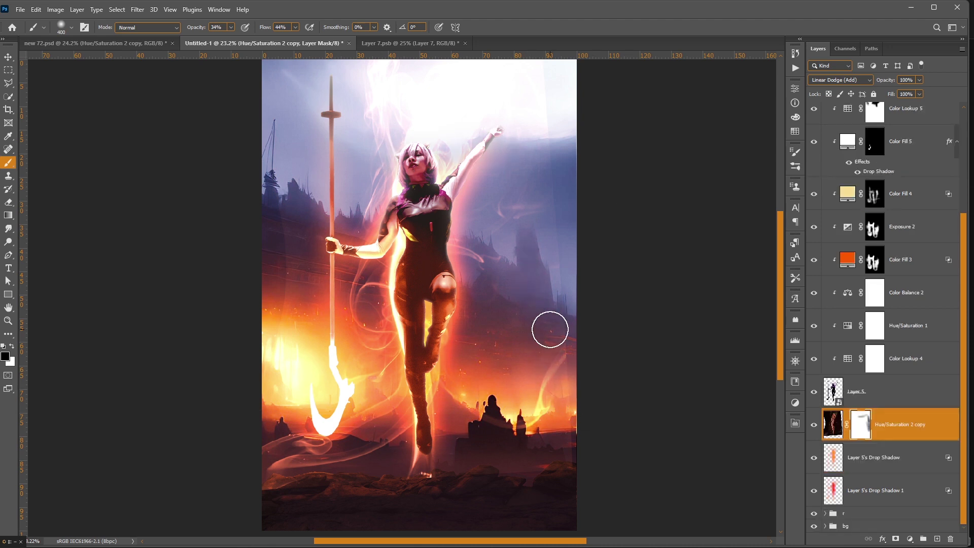
{"action": "key", "text": "bracketright"}
{"action": "key", "text": "bracketright"}
{"action": "key", "text": "bracketright"}
{"action": "mouse_move", "coordinate": [359, 98]}
{"action": "left_mouse_down"}
{"action": "mouse_move", "coordinate": [271, 365]}
{"action": "mouse_move", "coordinate": [298, 511]}
{"action": "mouse_move", "coordinate": [341, 487]}
{"action": "mouse_move", "coordinate": [315, 408]}
{"action": "left_mouse_up"}
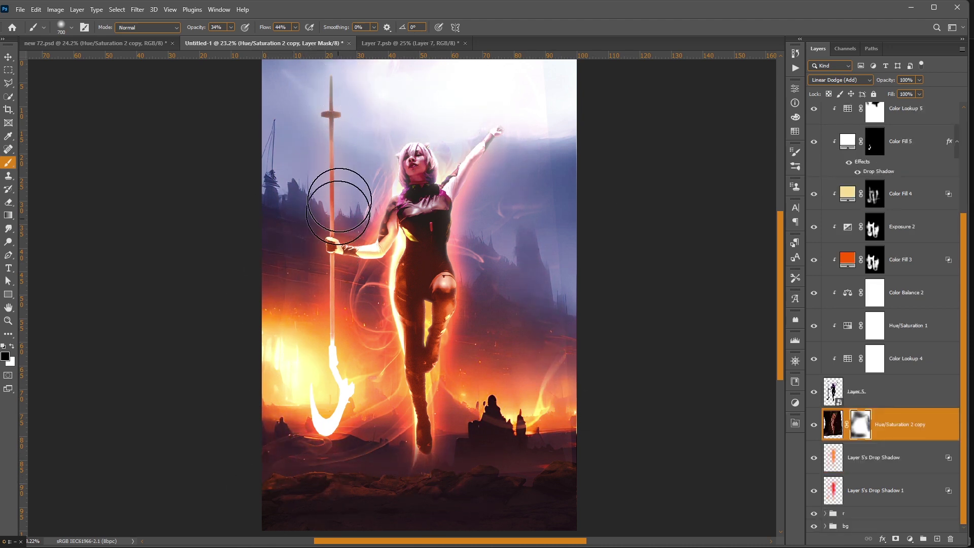
Step: Toggle the smoke layer off and on to compare the masked result
{"action": "scroll", "coordinate": [554, 206], "scroll_direction": "down", "scroll_amount": 1}
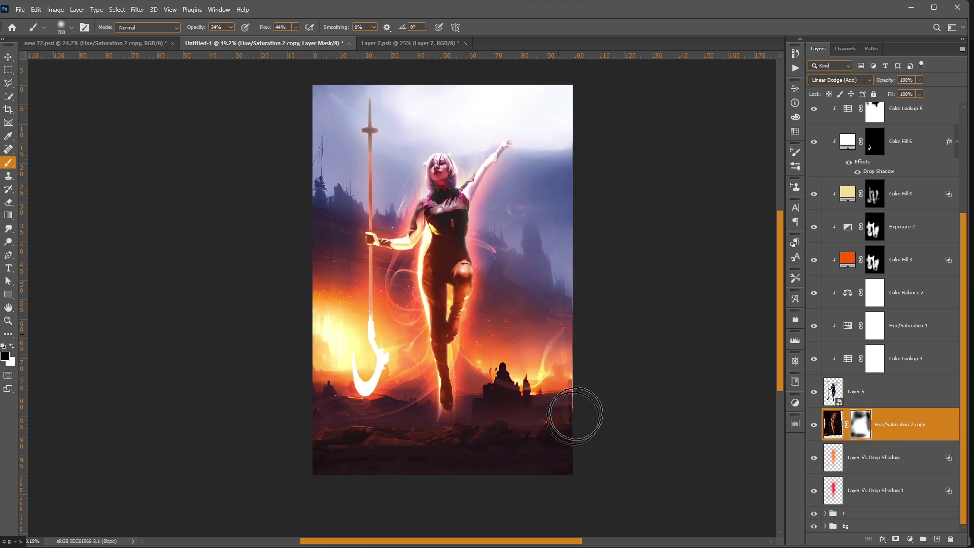
{"action": "scroll", "coordinate": [542, 332], "scroll_direction": "up", "scroll_amount": 3}
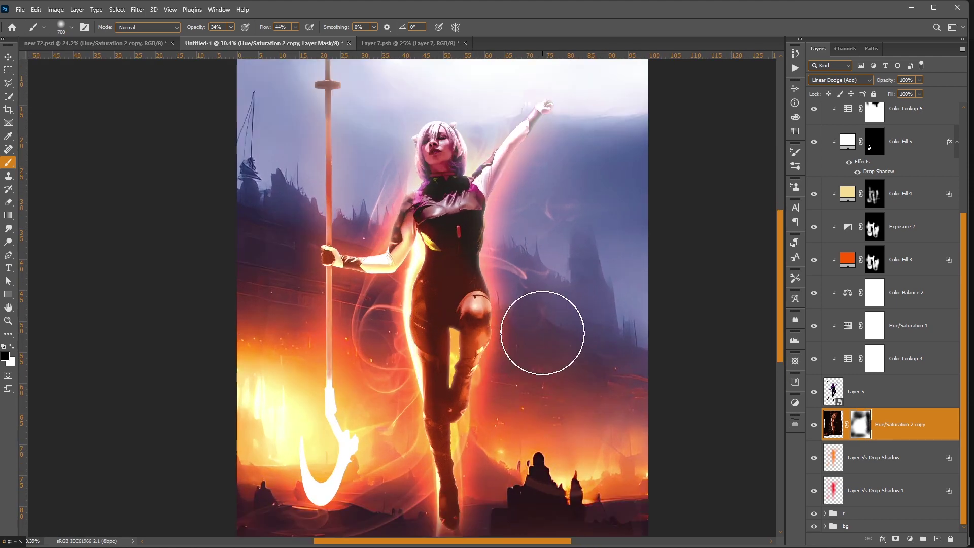
{"action": "left_click", "coordinate": [813, 428]}
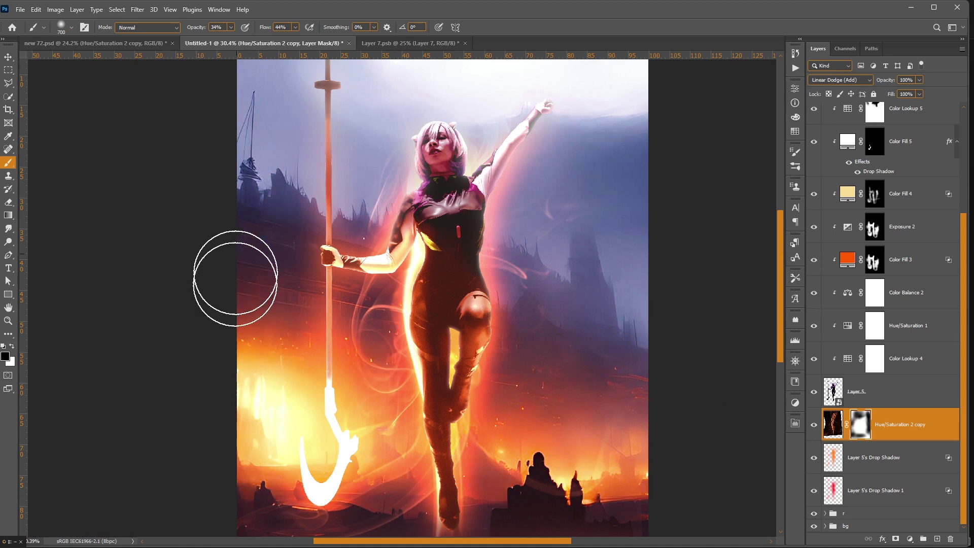
{"action": "scroll", "coordinate": [203, 345], "scroll_direction": "down", "scroll_amount": 3}
{"action": "scroll", "coordinate": [203, 406], "scroll_direction": "up", "scroll_amount": 4}
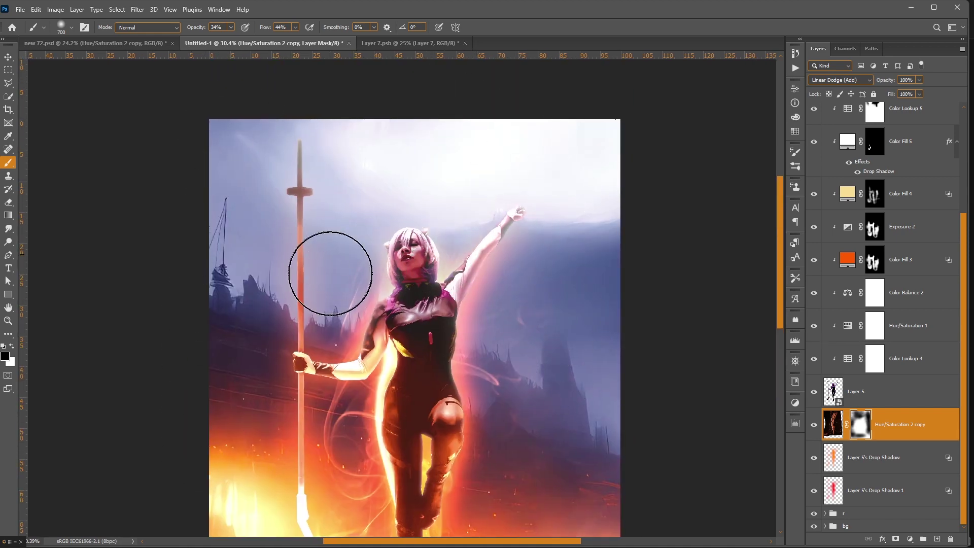
{"action": "scroll", "coordinate": [564, 406], "scroll_direction": "down", "scroll_amount": 5}
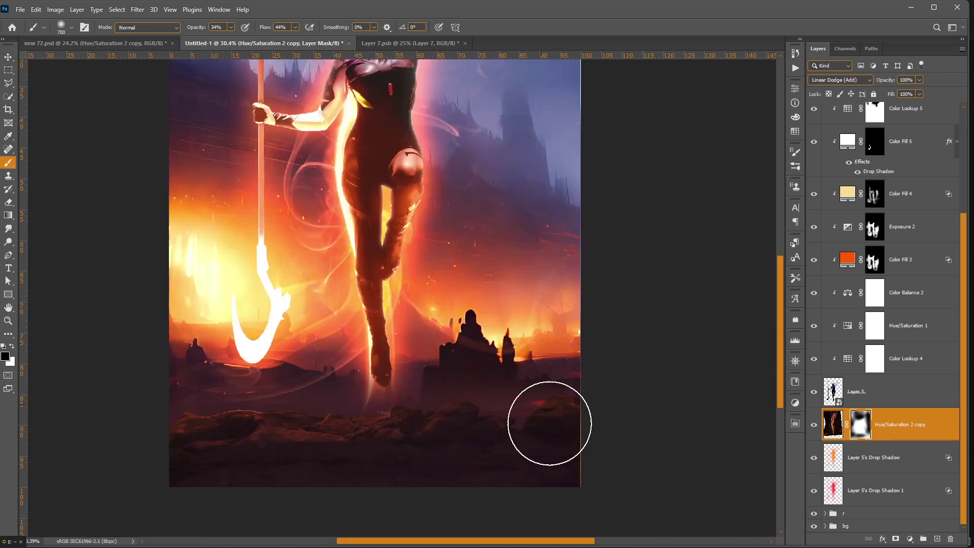
{"action": "scroll", "coordinate": [550, 423], "scroll_direction": "down", "scroll_amount": 1}
{"action": "scroll", "coordinate": [556, 390], "scroll_direction": "down", "scroll_amount": 2}
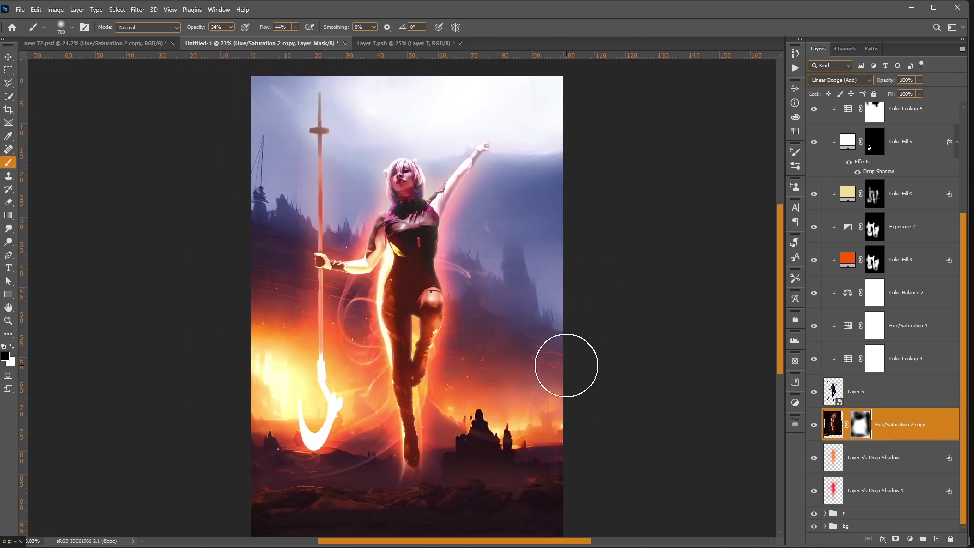
Step: Place the blue smoke photo, shrinking it and rotating it about 42°
{"action": "key", "text": "c"}
{"action": "key", "text": "v"}
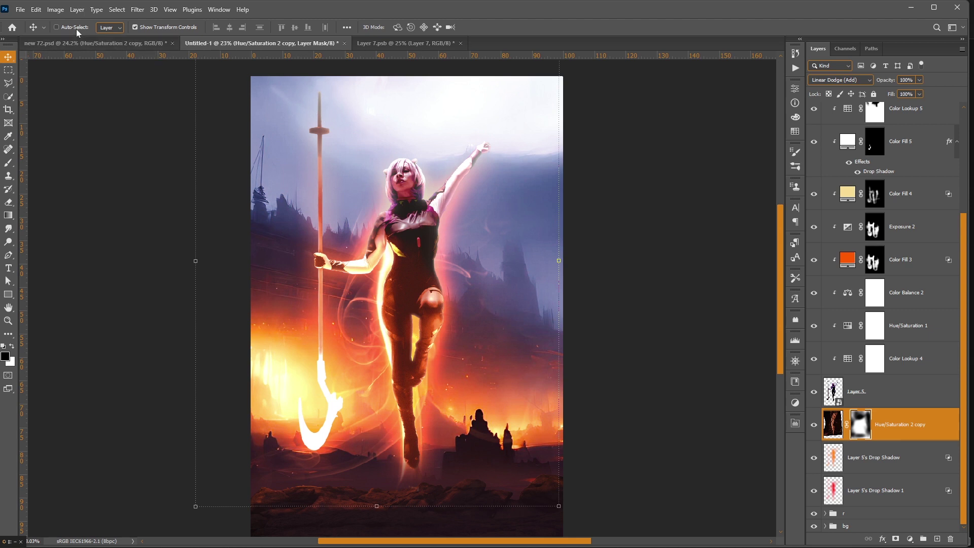
{"action": "left_click", "coordinate": [404, 536]}
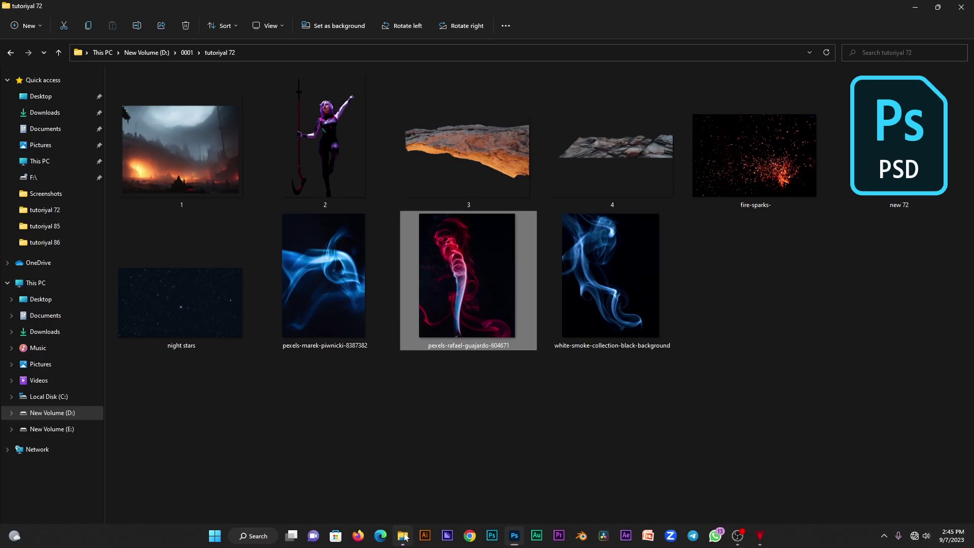
{"action": "left_click_drag", "start_coordinate": [325, 277], "coordinate": [420, 254]}
{"action": "mouse_move", "coordinate": [566, 301]}
{"action": "left_mouse_down"}
{"action": "mouse_move", "coordinate": [480, 285]}
{"action": "mouse_move", "coordinate": [449, 296]}
{"action": "left_mouse_up"}
Step: Tint the blue smoke with a clipped Colorize Hue/Saturation (Hue 26, Saturation 63, Lightness -25), then select both layers
{"action": "key", "text": "Return"}
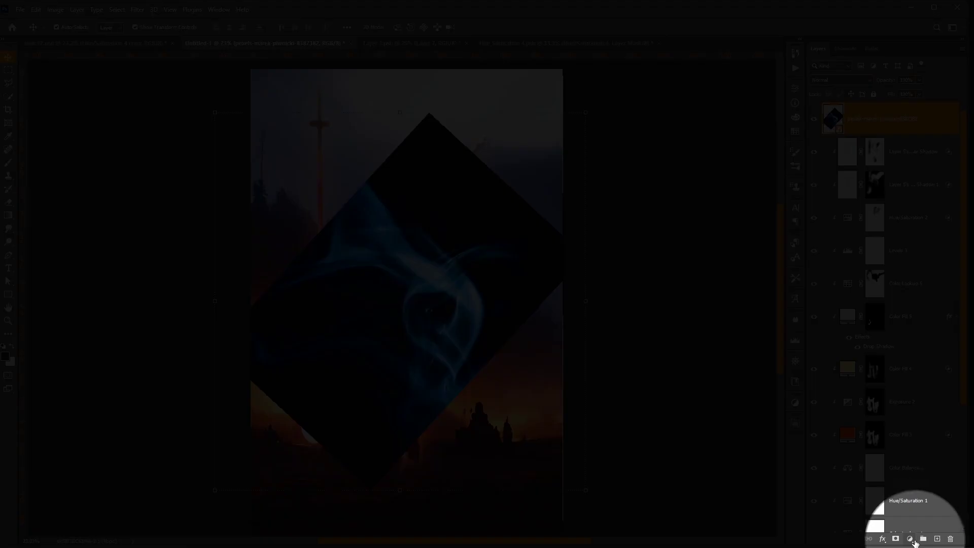
{"action": "left_click", "coordinate": [910, 539]}
{"action": "left_click", "coordinate": [904, 439]}
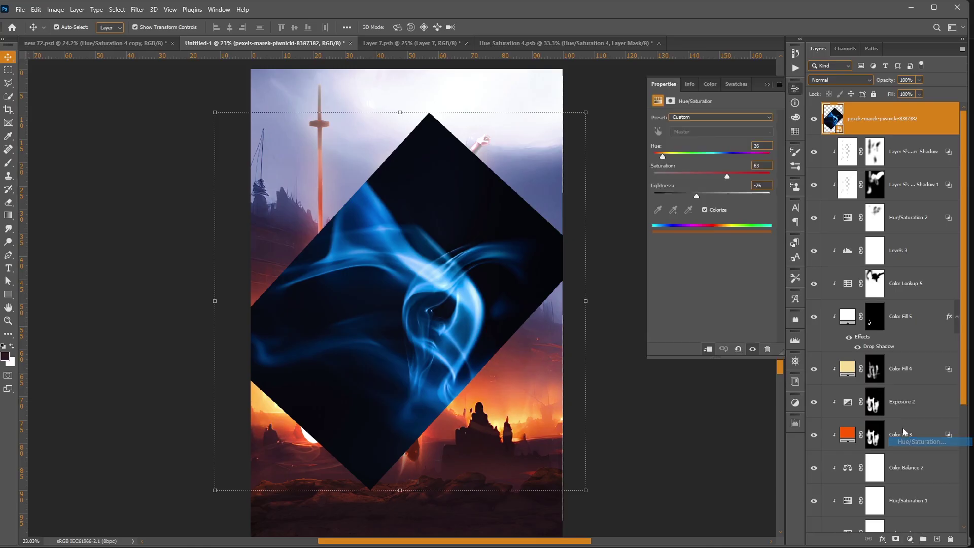
{"action": "left_click", "coordinate": [708, 349]}
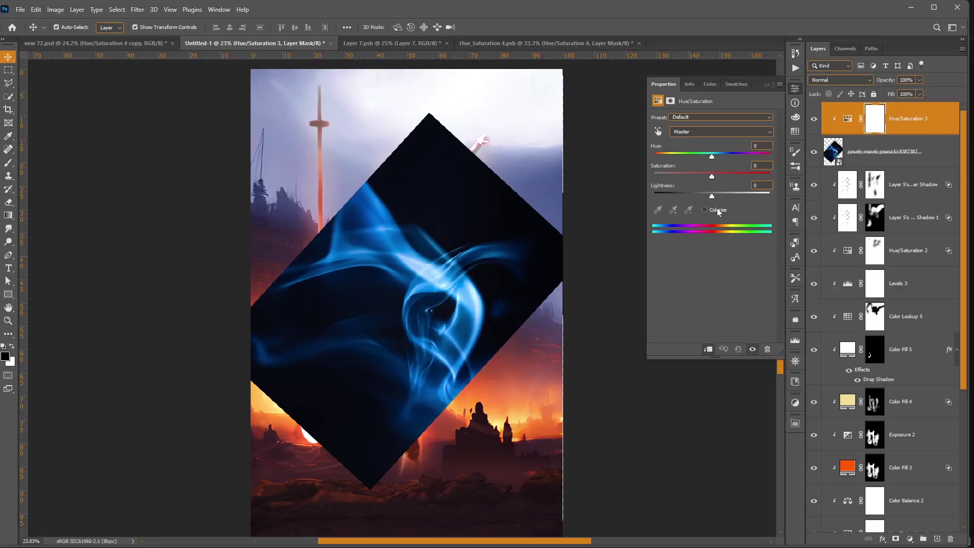
{"action": "left_click", "coordinate": [718, 209]}
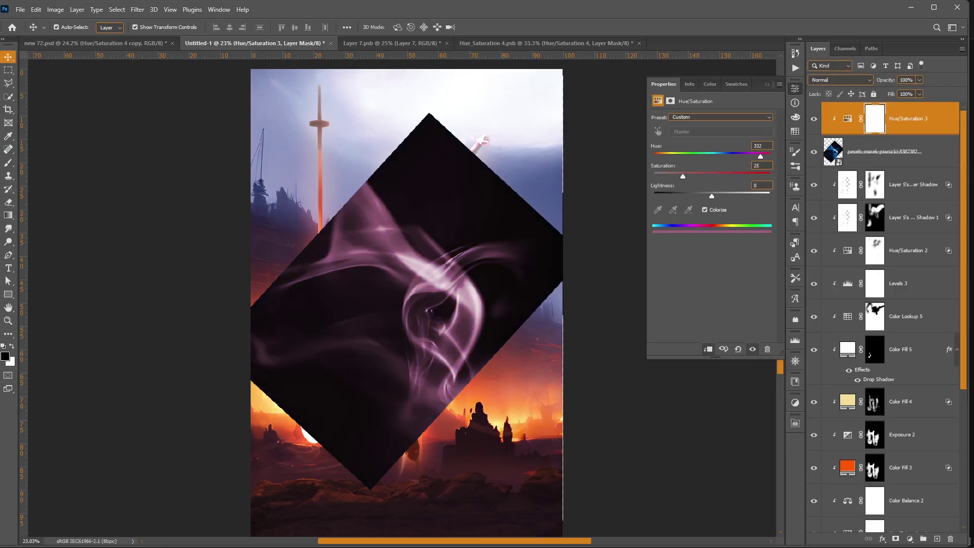
{"action": "type", "text": "6"}
{"action": "key", "text": "Tab"}
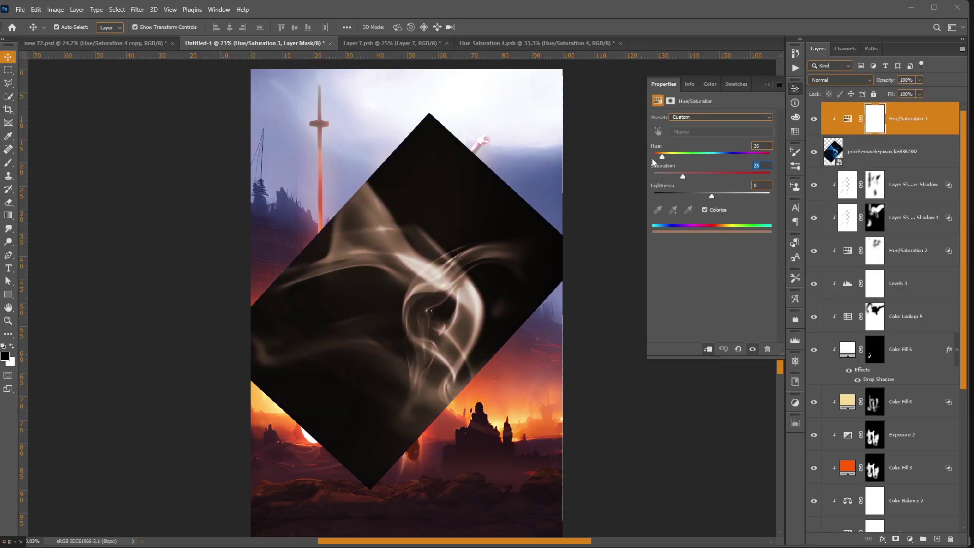
{"action": "type", "text": "63"}
{"action": "left_click_drag", "start_coordinate": [713, 196], "coordinate": [703, 198]}
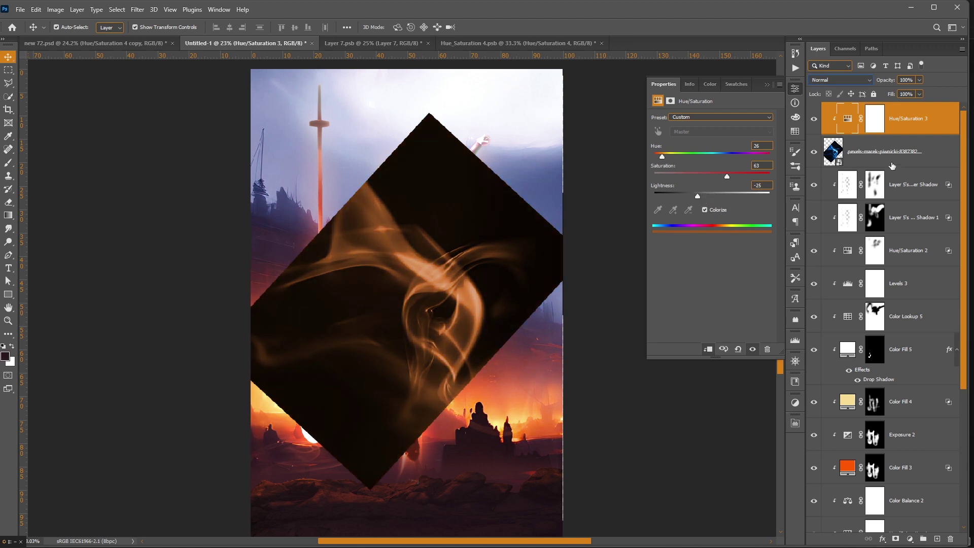
{"action": "left_click", "coordinate": [903, 151], "text": "ctrl"}
{"action": "right_click", "coordinate": [891, 152]}
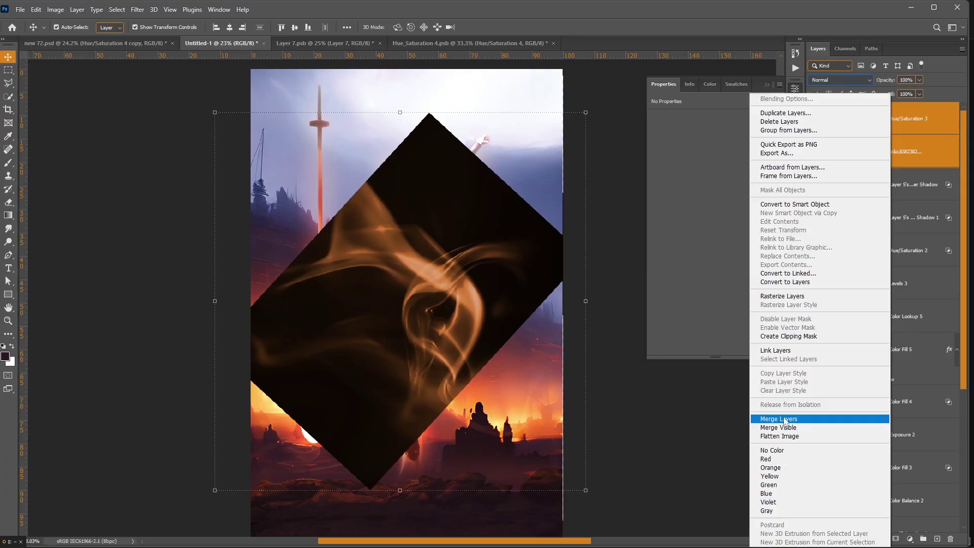
Step: Merge the colour adjustment into the smoke and set its blend mode to Linear Dodge (Add)
{"action": "left_click", "coordinate": [779, 418]}
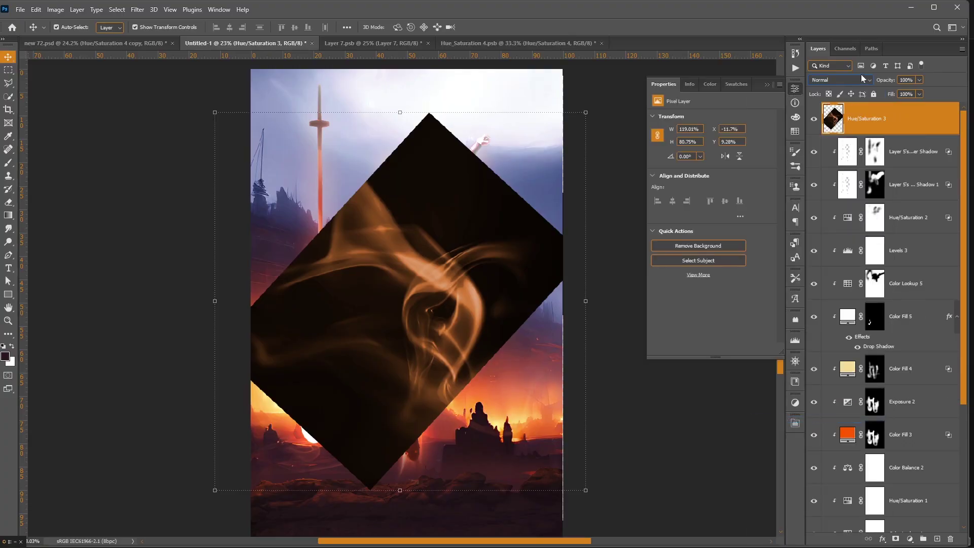
{"action": "left_click", "coordinate": [840, 79]}
{"action": "left_click", "coordinate": [840, 181]}
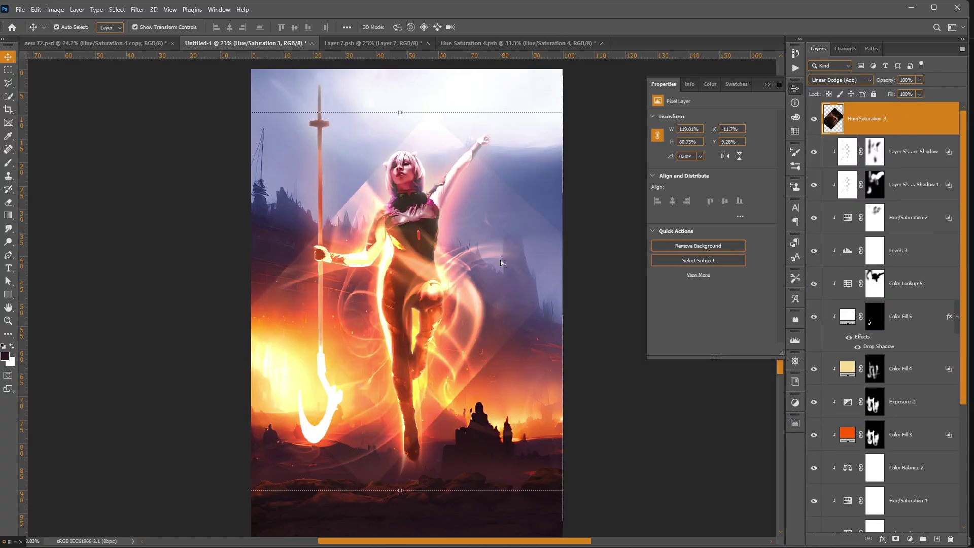
Step: Move the smoke toward the bottom of the image and rotate it nearly upside down
{"action": "left_click_drag", "start_coordinate": [501, 262], "coordinate": [497, 379]}
{"action": "key", "text": "ctrl+minus"}
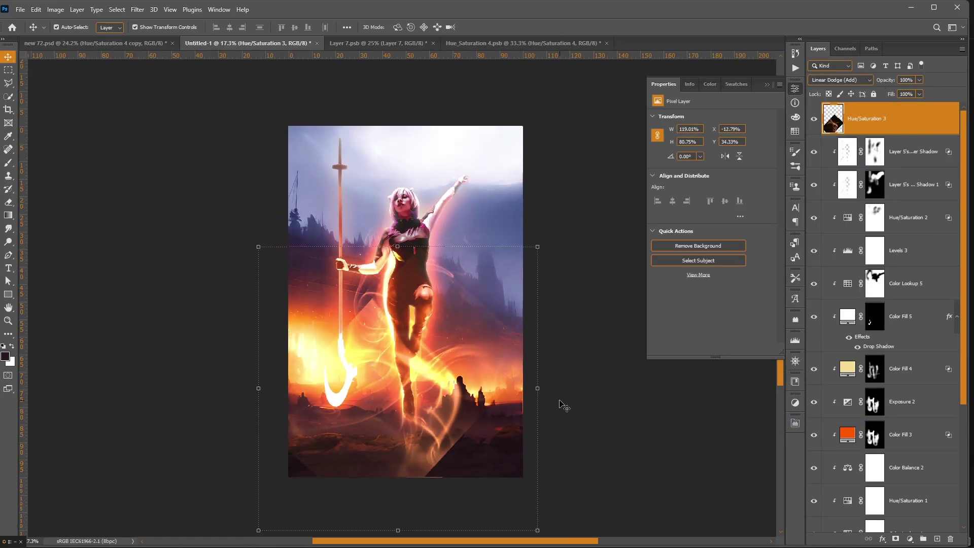
{"action": "key", "text": "ctrl+z"}
{"action": "key", "text": "ctrl+shift+z"}
{"action": "left_click", "coordinate": [75, 28]}
{"action": "mouse_move", "coordinate": [542, 371]}
{"action": "left_mouse_down"}
{"action": "mouse_move", "coordinate": [572, 437]}
{"action": "mouse_move", "coordinate": [503, 446]}
{"action": "mouse_move", "coordinate": [474, 505]}
{"action": "mouse_move", "coordinate": [413, 438]}
{"action": "mouse_move", "coordinate": [443, 472]}
{"action": "left_mouse_up"}
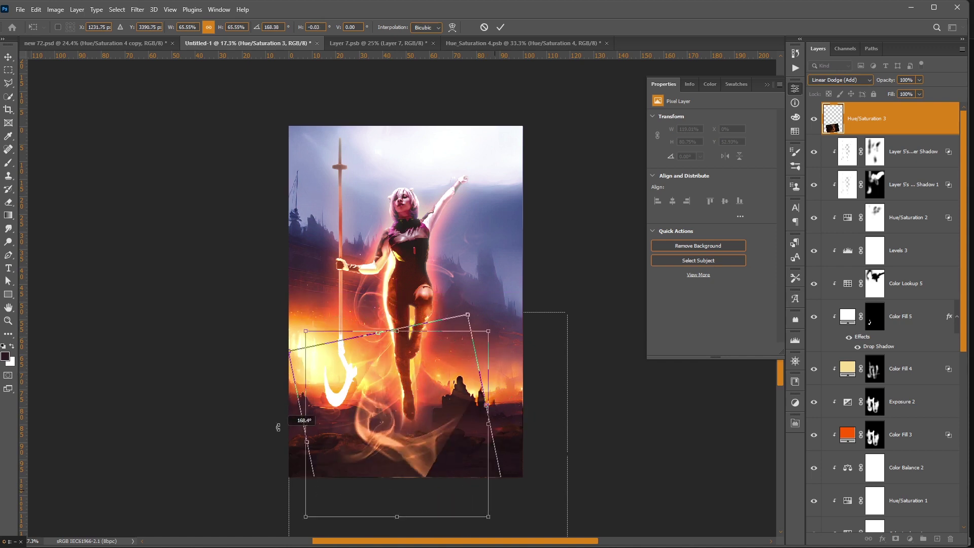
{"action": "left_click_drag", "start_coordinate": [304, 424], "coordinate": [556, 465]}
{"action": "key", "text": "Return"}
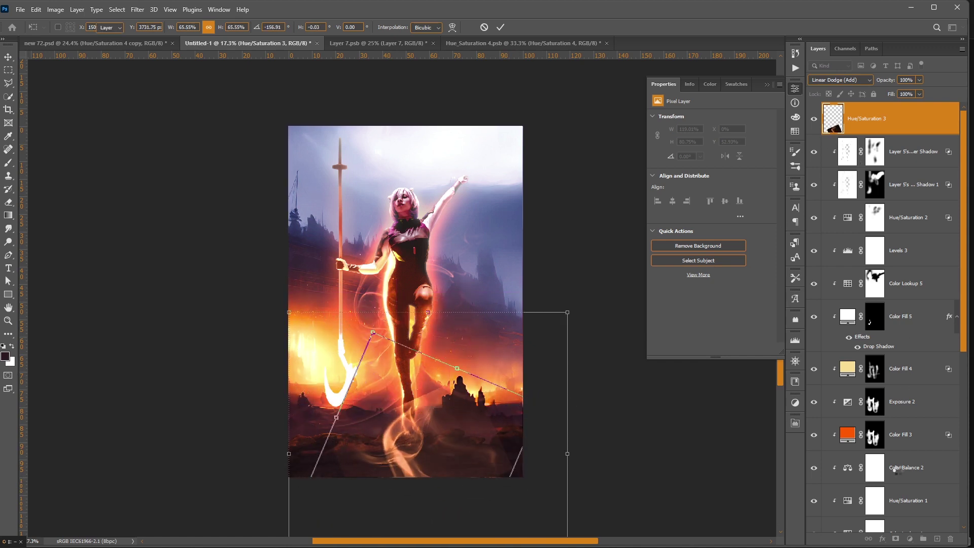
Step: Place the smoke layer below Layer 5 and stretch it taller downward past her legs
{"action": "mouse_move", "coordinate": [862, 118]}
{"action": "left_mouse_down"}
{"action": "mouse_move", "coordinate": [893, 537]}
{"action": "mouse_move", "coordinate": [857, 512]}
{"action": "left_mouse_up"}
{"action": "scroll", "coordinate": [484, 475], "scroll_direction": "up", "scroll_amount": 5}
{"action": "left_click_drag", "start_coordinate": [361, 374], "coordinate": [341, 278]}
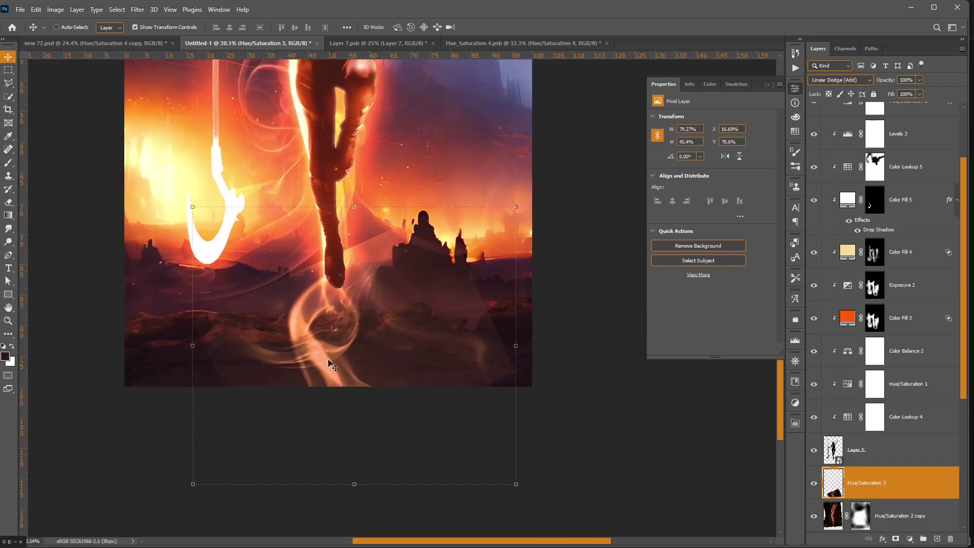
{"action": "left_click_drag", "start_coordinate": [329, 396], "coordinate": [345, 356]}
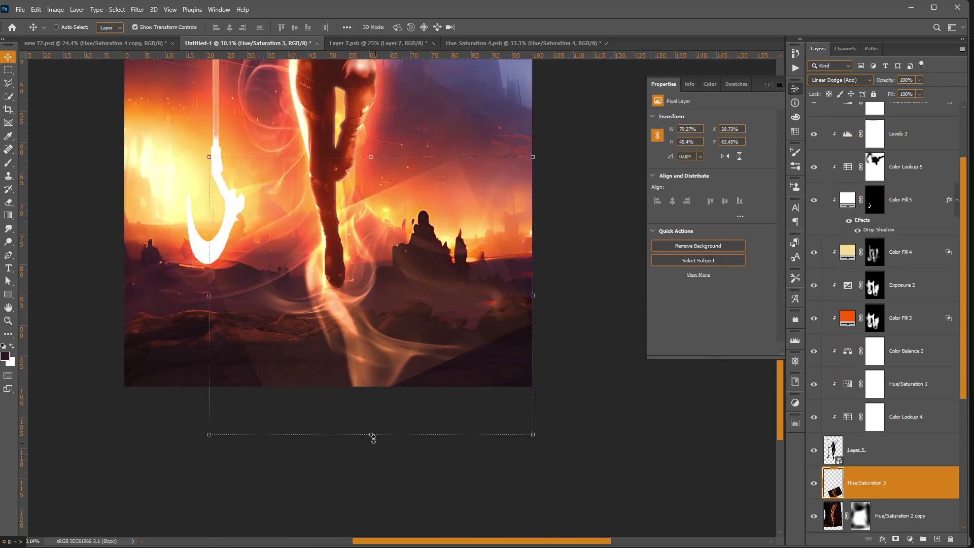
{"action": "mouse_move", "coordinate": [373, 438]}
{"action": "left_mouse_down"}
{"action": "mouse_move", "coordinate": [370, 472]}
{"action": "mouse_move", "coordinate": [437, 452]}
{"action": "left_mouse_up"}
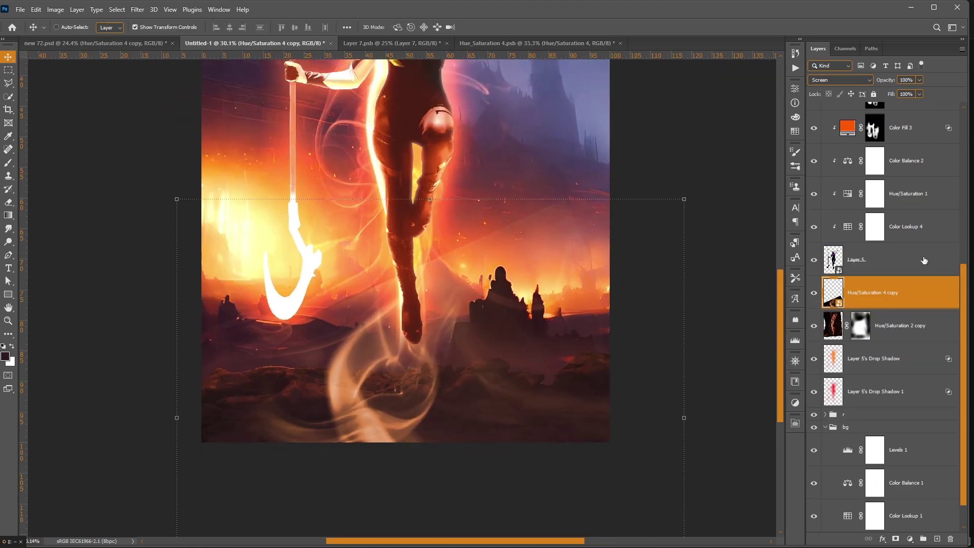
Step: Dim the smoke glow's fill, add a layer mask, and mask it with a 68% opacity, 100% flow brush
{"action": "left_click_drag", "start_coordinate": [893, 96], "coordinate": [892, 95]}
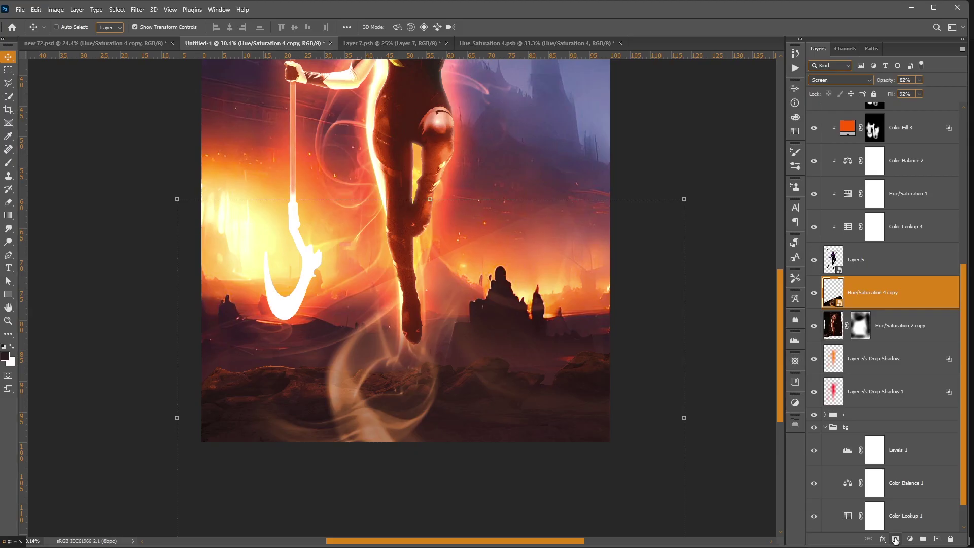
{"action": "left_click", "coordinate": [897, 538]}
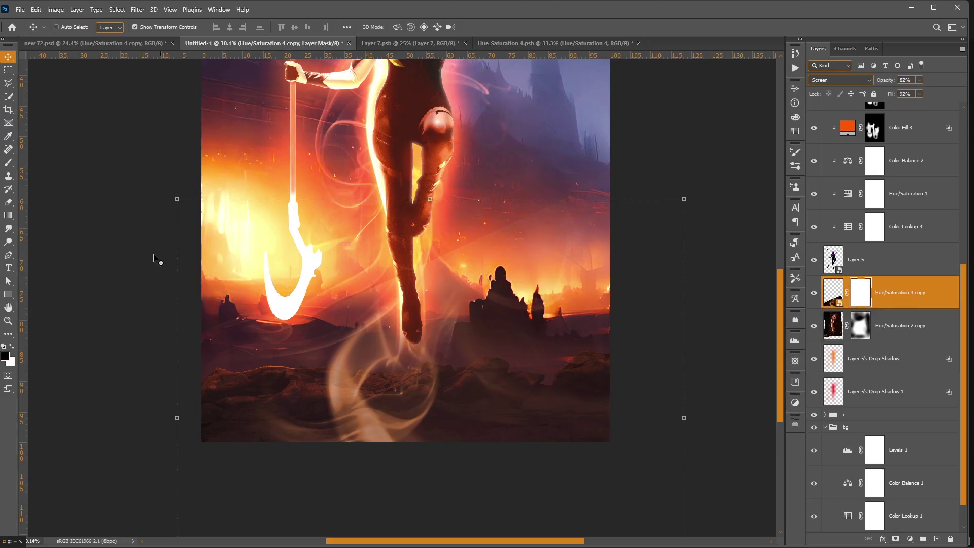
{"action": "left_click", "coordinate": [8, 162]}
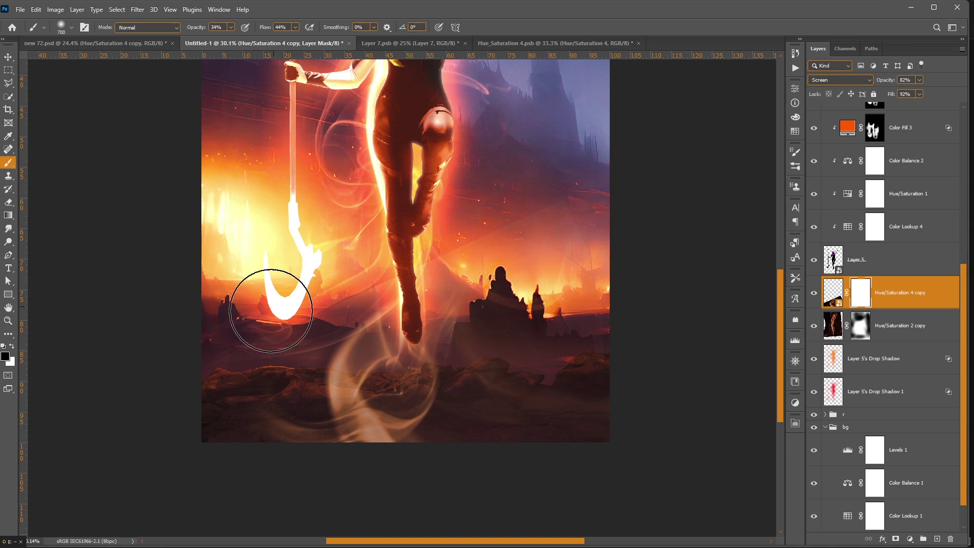
{"action": "left_click", "coordinate": [813, 297]}
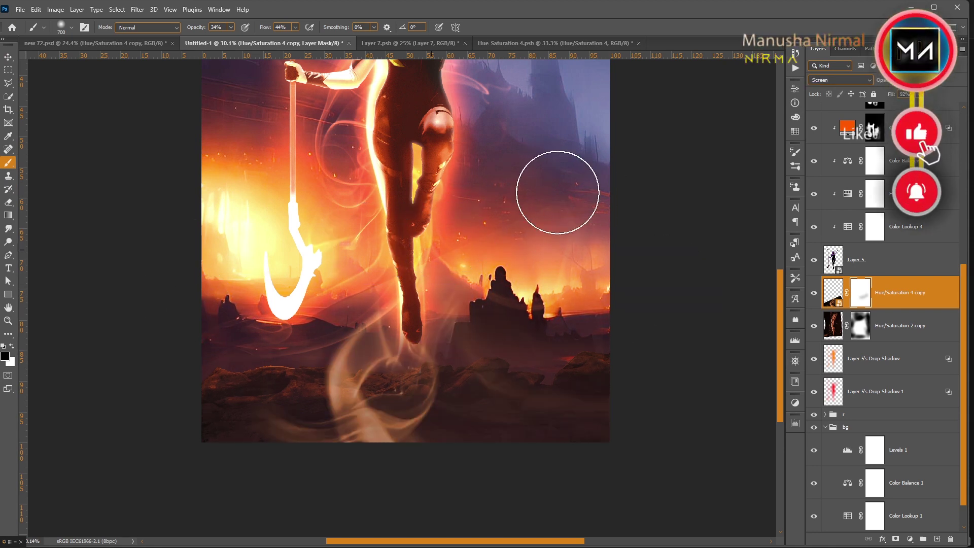
{"action": "key", "text": "6"}
{"action": "key", "text": "8"}
{"action": "key", "text": "shift+0"}
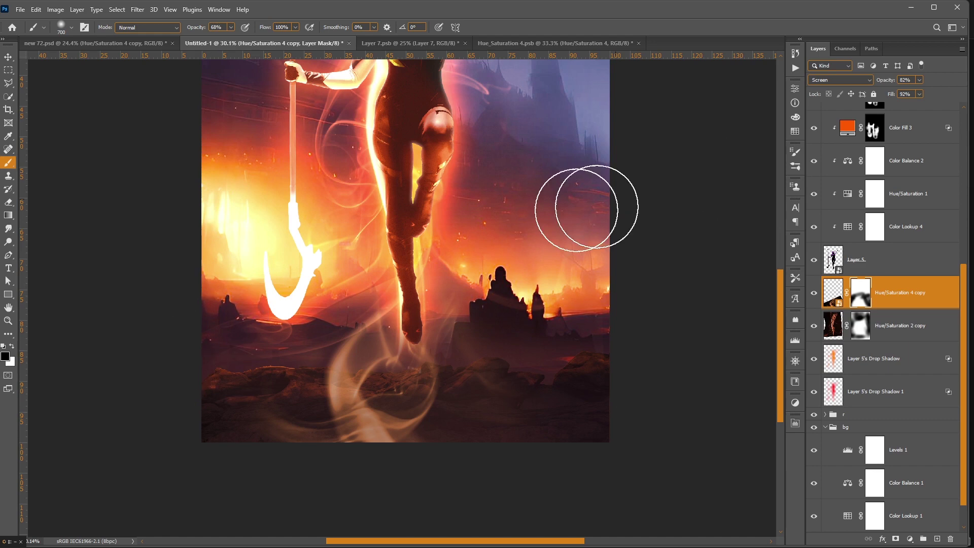
{"action": "scroll", "coordinate": [531, 158], "scroll_direction": "down", "scroll_amount": 2}
{"action": "scroll", "coordinate": [565, 285], "scroll_direction": "down", "scroll_amount": 1}
{"action": "scroll", "coordinate": [567, 294], "scroll_direction": "down", "scroll_amount": 2}
{"action": "scroll", "coordinate": [567, 296], "scroll_direction": "up", "scroll_amount": 2}
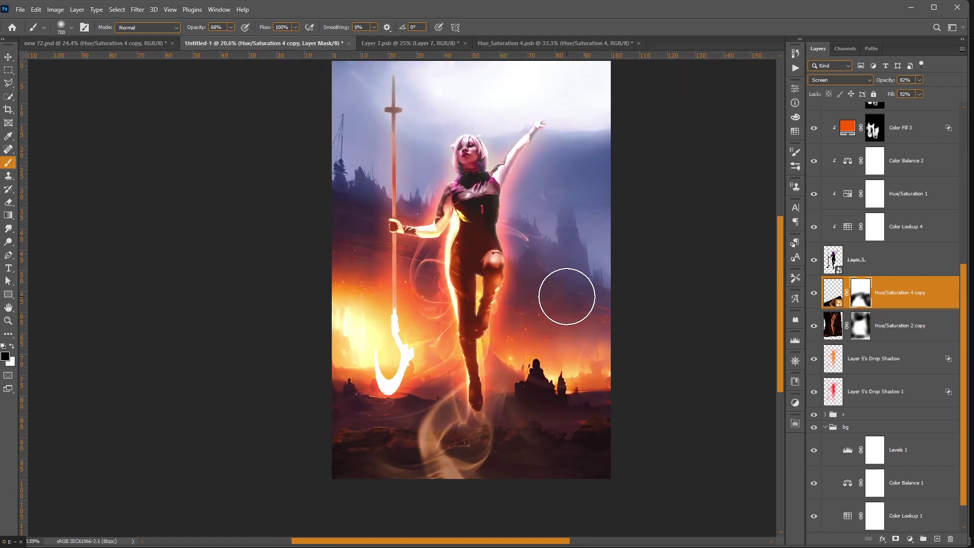
Step: Drag the fire sparks image from File Explorer onto the canvas
{"action": "key", "text": "v"}
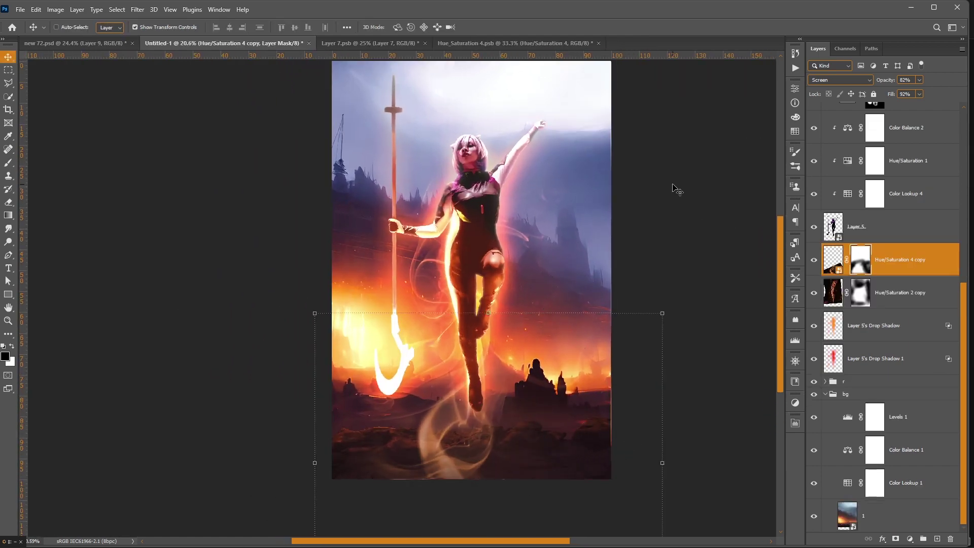
{"action": "left_click", "coordinate": [425, 536]}
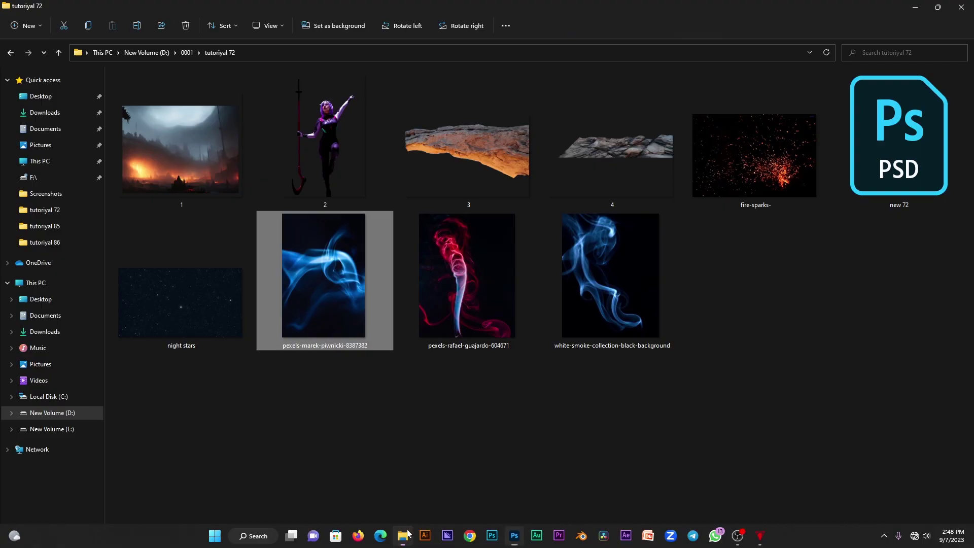
{"action": "key", "text": "alt+Tab"}
{"action": "left_click_drag", "start_coordinate": [462, 345], "coordinate": [462, 345]}
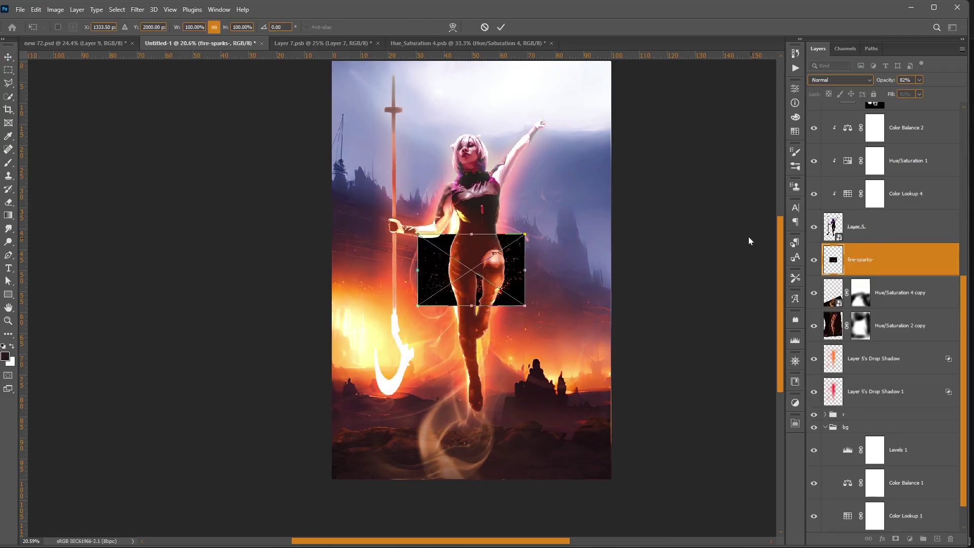
Step: Scale the fire sparks to about 300%, tilt them roughly 30 degrees, and blend them with Screen
{"action": "left_click_drag", "start_coordinate": [525, 305], "coordinate": [741, 449]}
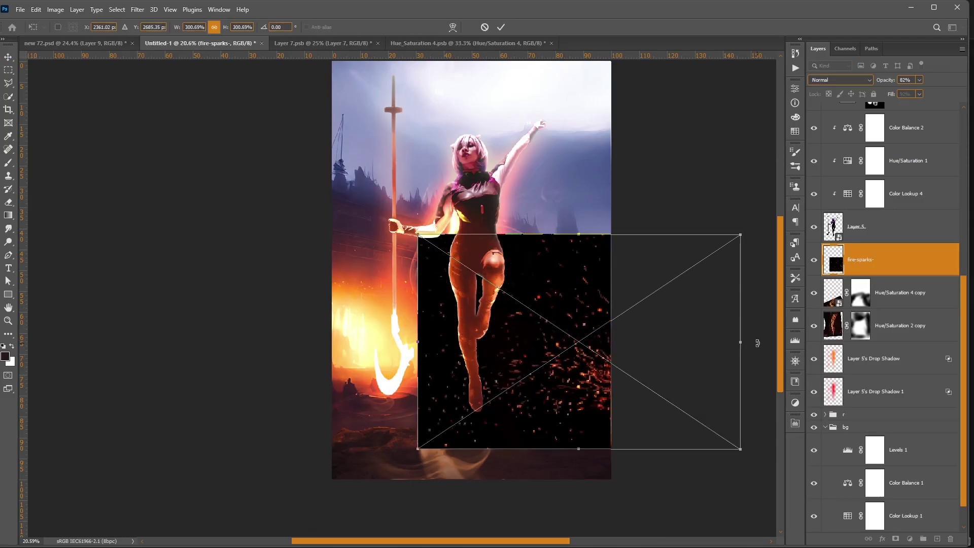
{"action": "left_click_drag", "start_coordinate": [757, 343], "coordinate": [733, 430]}
{"action": "key", "text": "Return"}
{"action": "left_click", "coordinate": [841, 80]}
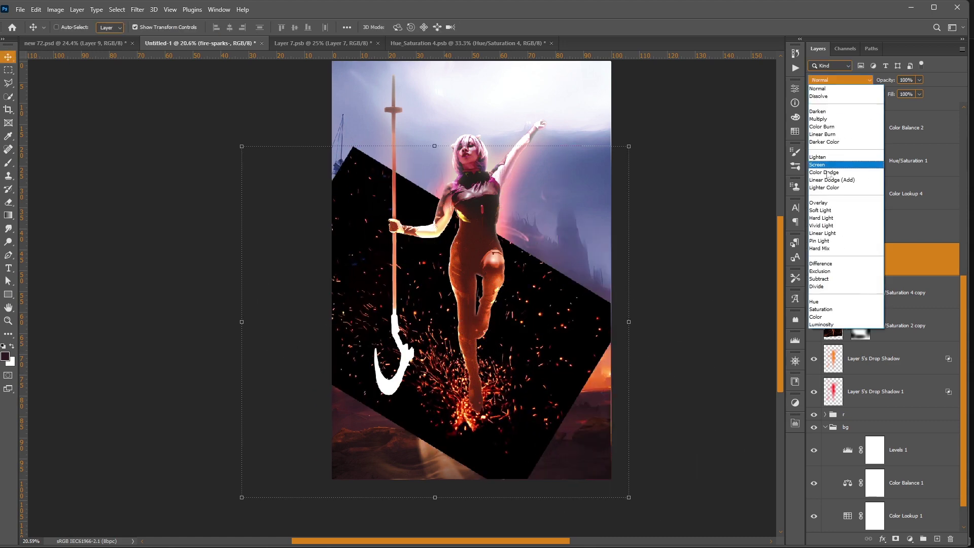
{"action": "left_click", "coordinate": [818, 164]}
{"action": "left_click_drag", "start_coordinate": [628, 323], "coordinate": [510, 478]}
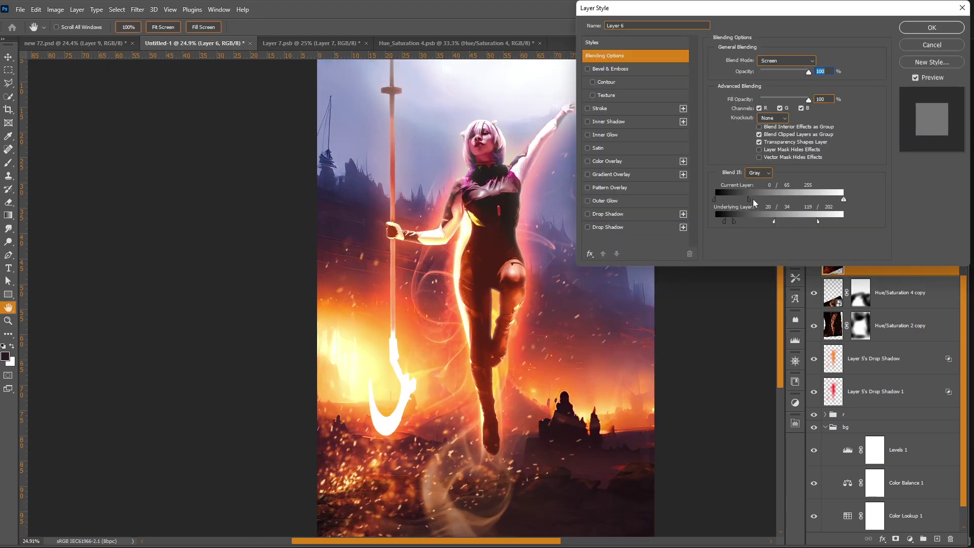
Step: Confirm the sparks' Blend If settings, add a mask to Layer 6, and hide sparks at lower left
{"action": "left_click", "coordinate": [909, 51]}
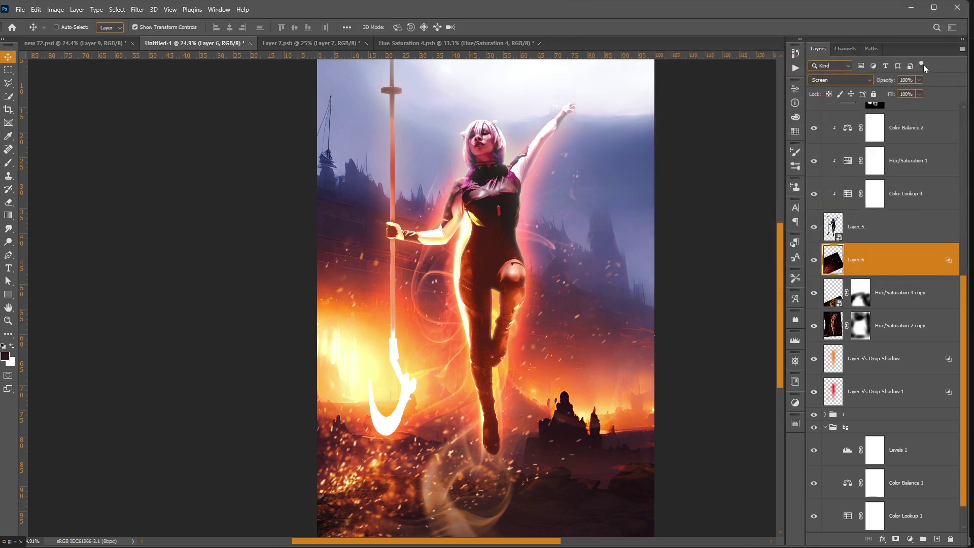
{"action": "left_click", "coordinate": [896, 539]}
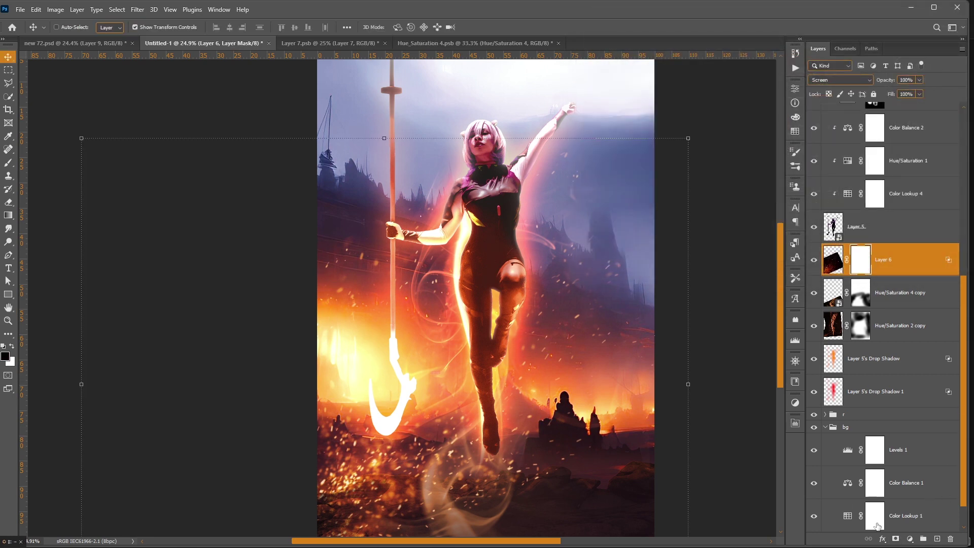
{"action": "key", "text": "b"}
{"action": "scroll", "coordinate": [359, 478], "scroll_direction": "down", "scroll_amount": 2}
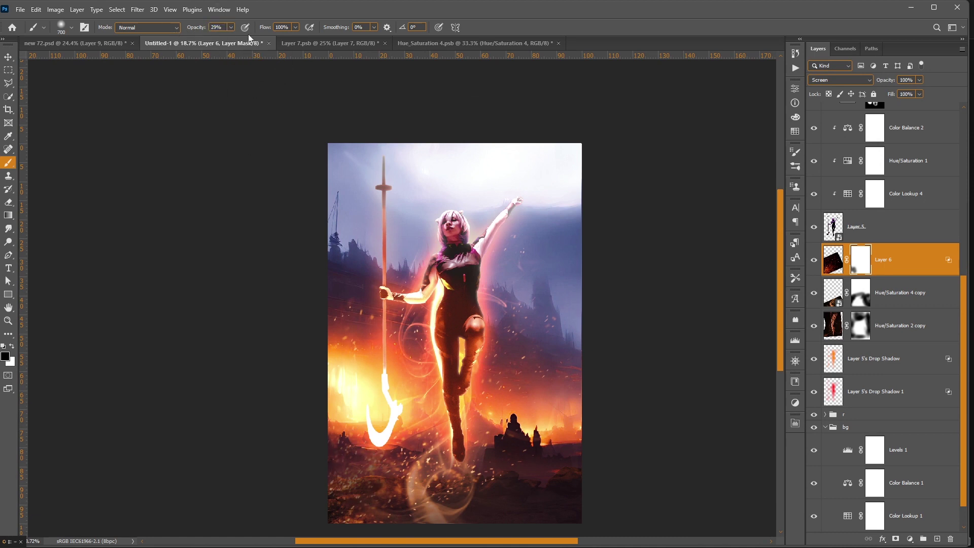
{"action": "mouse_move", "coordinate": [359, 476]}
{"action": "left_mouse_down"}
{"action": "mouse_move", "coordinate": [320, 496]}
{"action": "mouse_move", "coordinate": [359, 483]}
{"action": "left_mouse_up"}
Step: Brush out more sparks right of the figure and over the lower-left ground
{"action": "key", "text": "bracketright"}
{"action": "key", "text": "bracketright"}
{"action": "key", "text": "bracketright"}
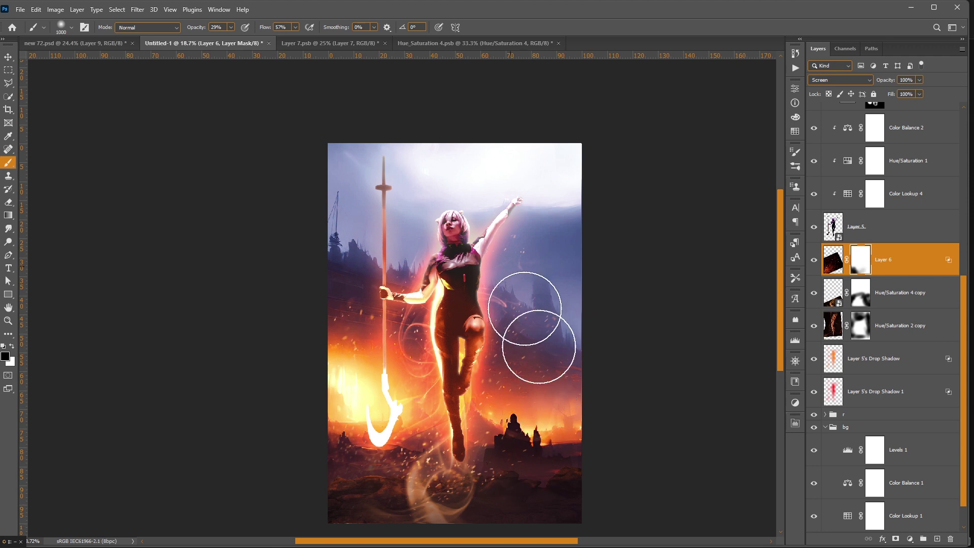
{"action": "left_click_drag", "start_coordinate": [551, 325], "coordinate": [543, 294]}
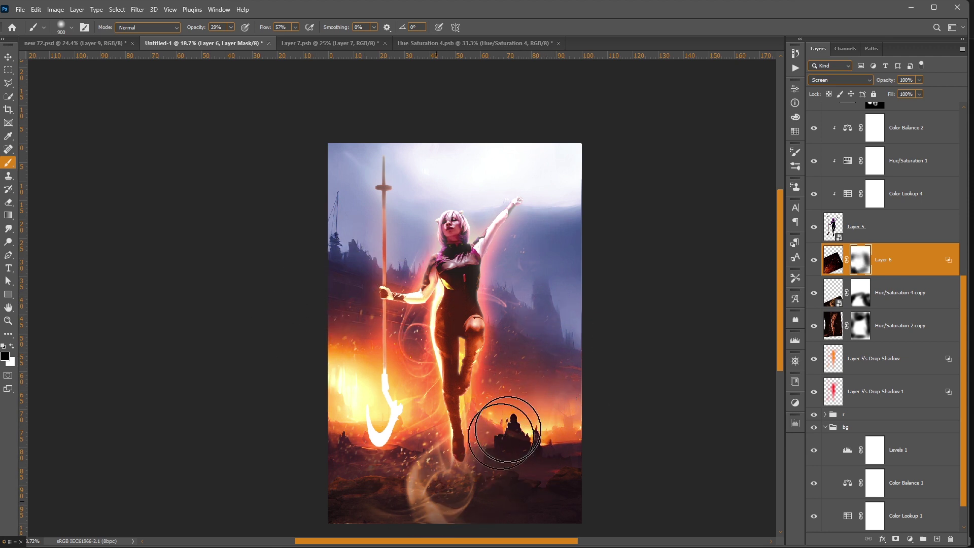
{"action": "key", "text": "ctrl+z"}
{"action": "key", "text": "bracketleft"}
{"action": "left_click_drag", "start_coordinate": [370, 490], "coordinate": [382, 514]}
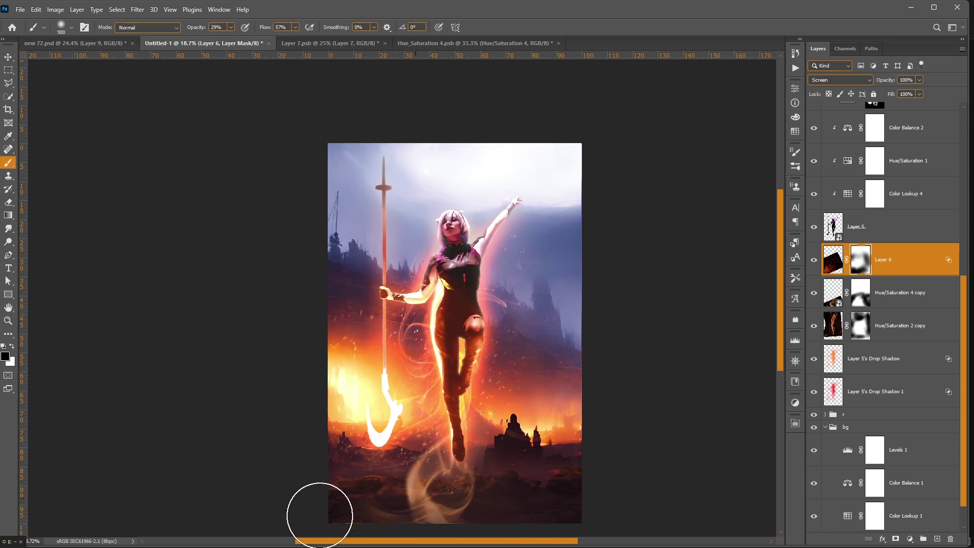
{"action": "scroll", "coordinate": [585, 461], "scroll_direction": "down", "scroll_amount": 2}
{"action": "scroll", "coordinate": [585, 461], "scroll_direction": "left", "scroll_amount": 1}
{"action": "scroll", "coordinate": [585, 460], "scroll_direction": "up", "scroll_amount": 2}
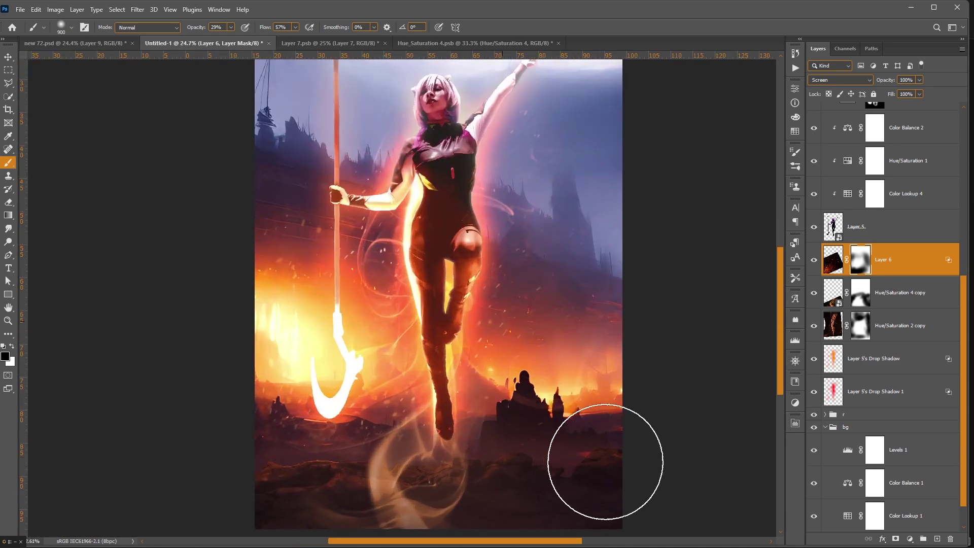
{"action": "scroll", "coordinate": [592, 467], "scroll_direction": "up", "scroll_amount": 1}
{"action": "scroll", "coordinate": [508, 284], "scroll_direction": "down", "scroll_amount": 2}
{"action": "scroll", "coordinate": [616, 276], "scroll_direction": "down", "scroll_amount": 2}
{"action": "scroll", "coordinate": [611, 373], "scroll_direction": "up", "scroll_amount": 1}
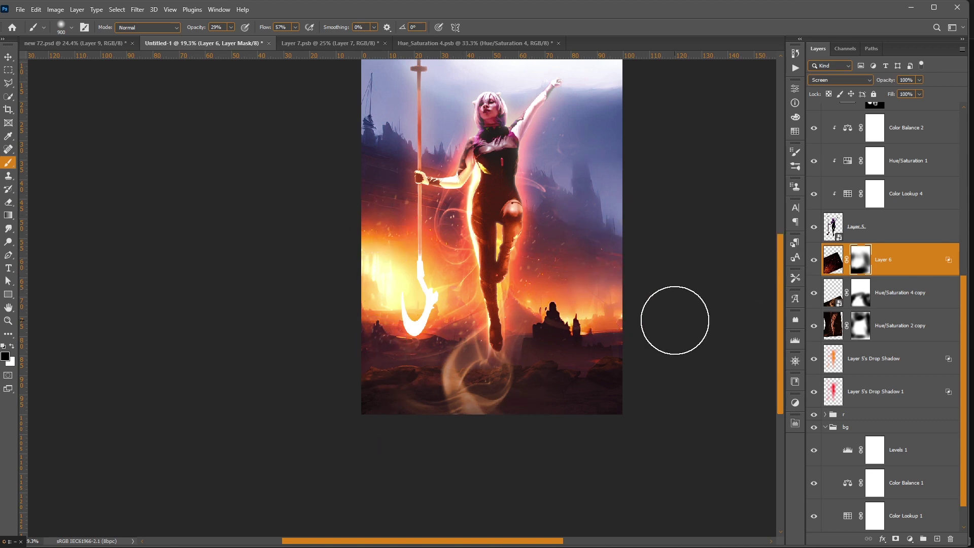
{"action": "key", "text": "v"}
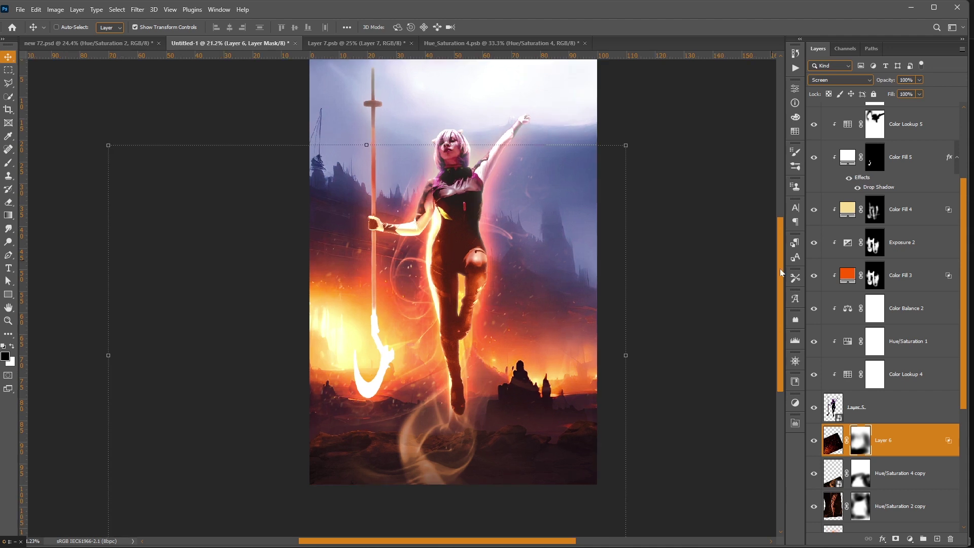
Step: Duplicate Hue/Saturation 2 copy to the top of the stack and replace its mask with a fresh one
{"action": "left_click", "coordinate": [936, 504]}
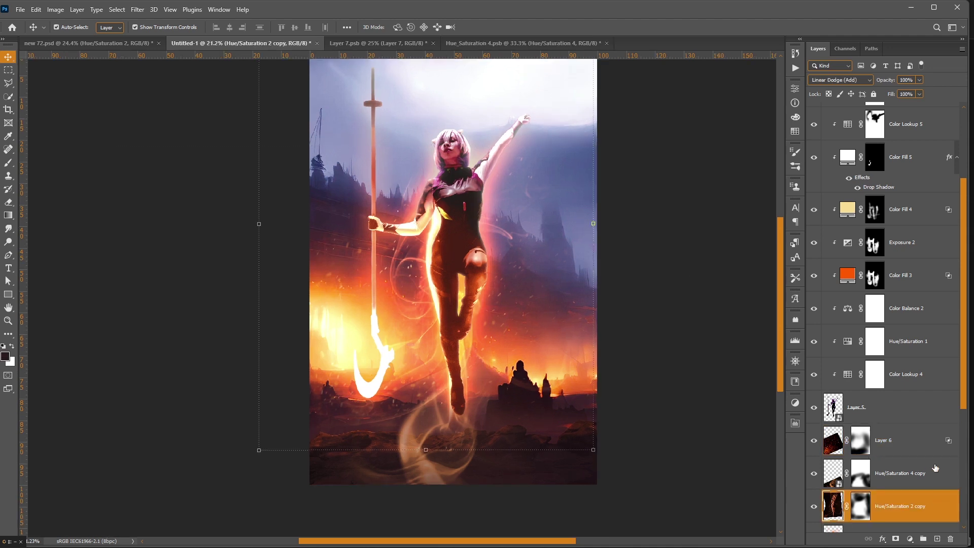
{"action": "left_click_drag", "start_coordinate": [908, 505], "coordinate": [878, 104]}
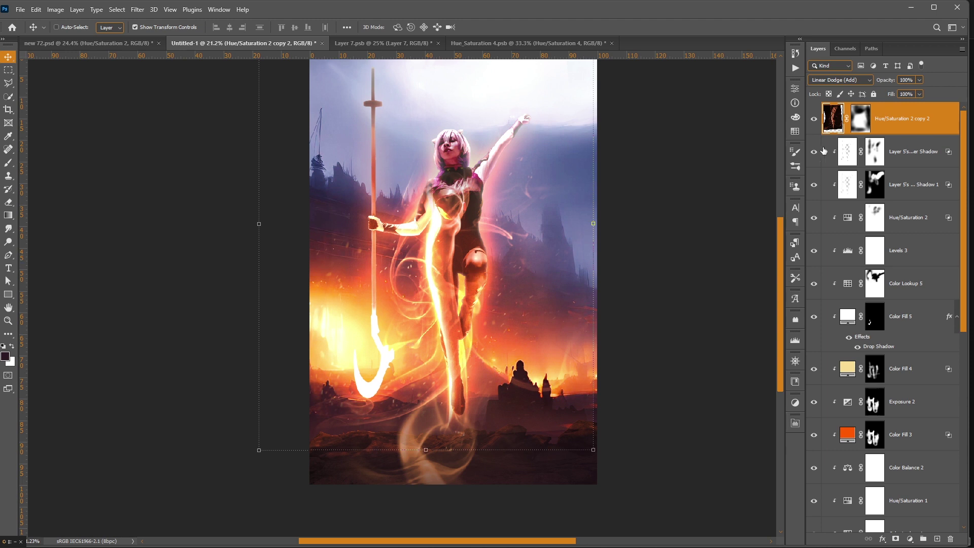
{"action": "right_click", "coordinate": [863, 120]}
{"action": "left_click", "coordinate": [888, 142]}
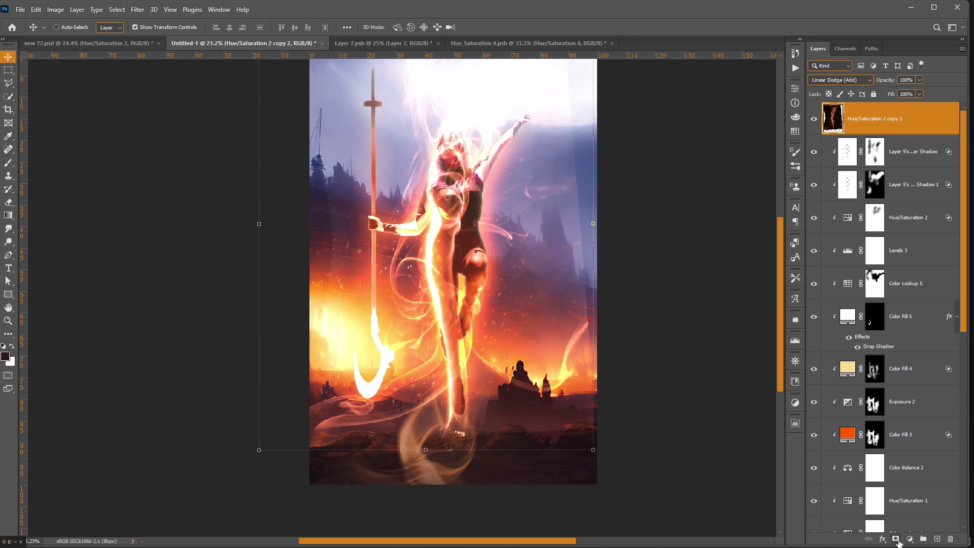
{"action": "left_click", "coordinate": [897, 540]}
Step: Mask the glow off the top, face and chest, shifting it to run along the body and staff
{"action": "key", "text": "b"}
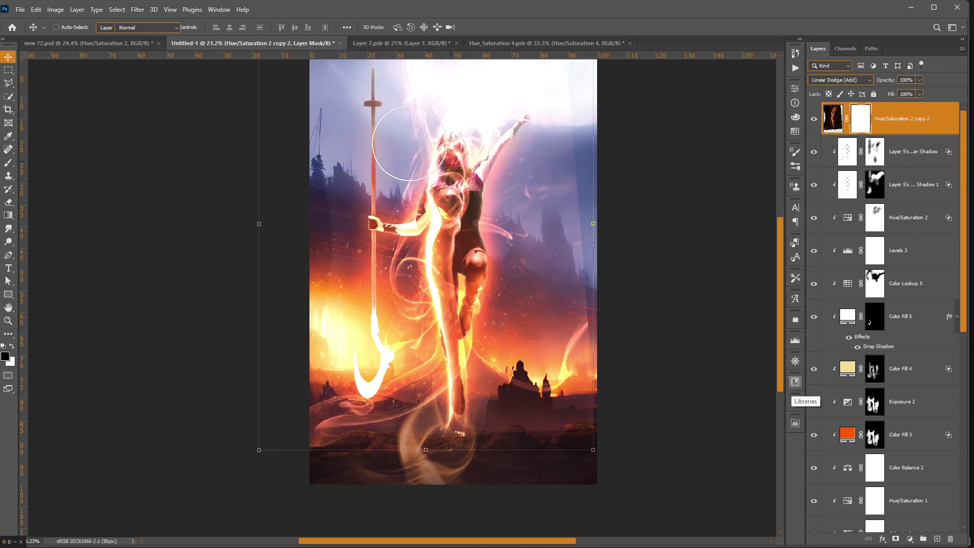
{"action": "mouse_move", "coordinate": [348, 164]}
{"action": "left_mouse_down"}
{"action": "mouse_move", "coordinate": [537, 194]}
{"action": "mouse_move", "coordinate": [436, 229]}
{"action": "left_mouse_up"}
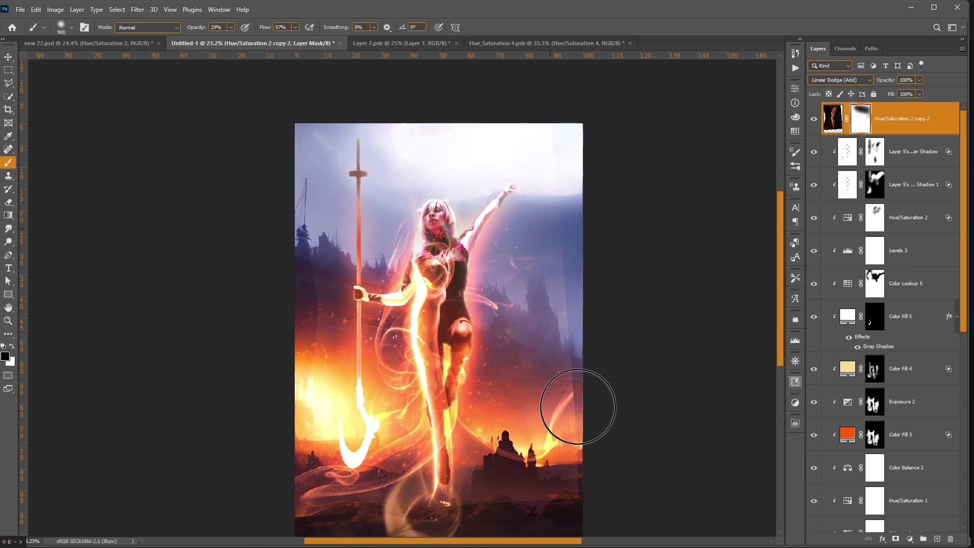
{"action": "left_click_drag", "start_coordinate": [457, 467], "coordinate": [466, 265]}
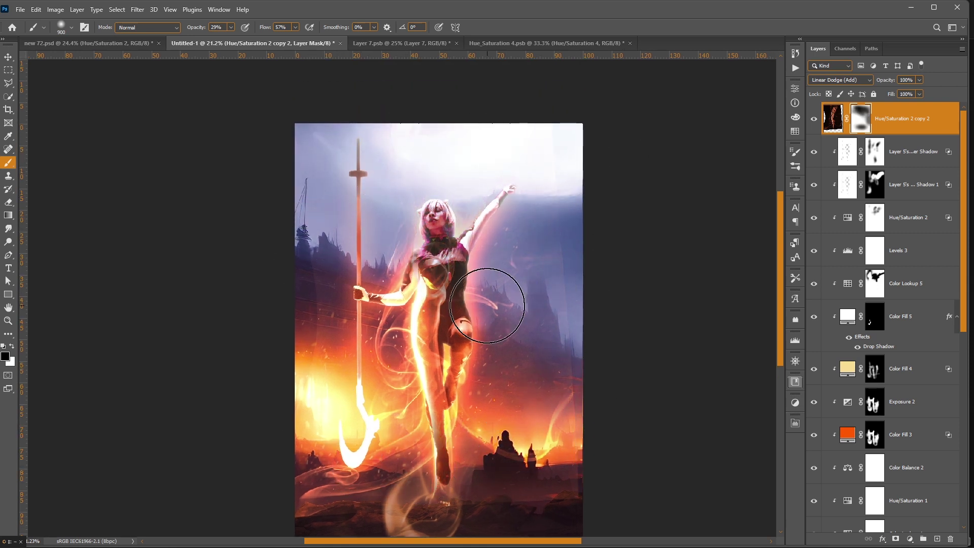
{"action": "key", "text": "v"}
{"action": "left_click_drag", "start_coordinate": [436, 340], "coordinate": [444, 396]}
{"action": "key", "text": "b"}
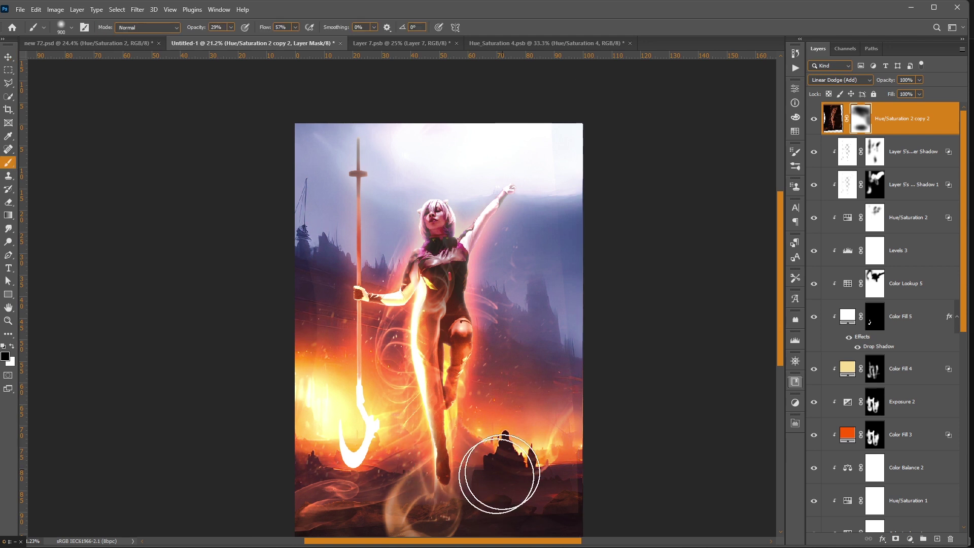
{"action": "left_click_drag", "start_coordinate": [348, 229], "coordinate": [352, 364]}
Step: Refine the glow mask with a resized brush at the lower left and upper right
{"action": "key", "text": "bracketleft"}
{"action": "key", "text": "bracketleft"}
{"action": "key", "text": "bracketleft"}
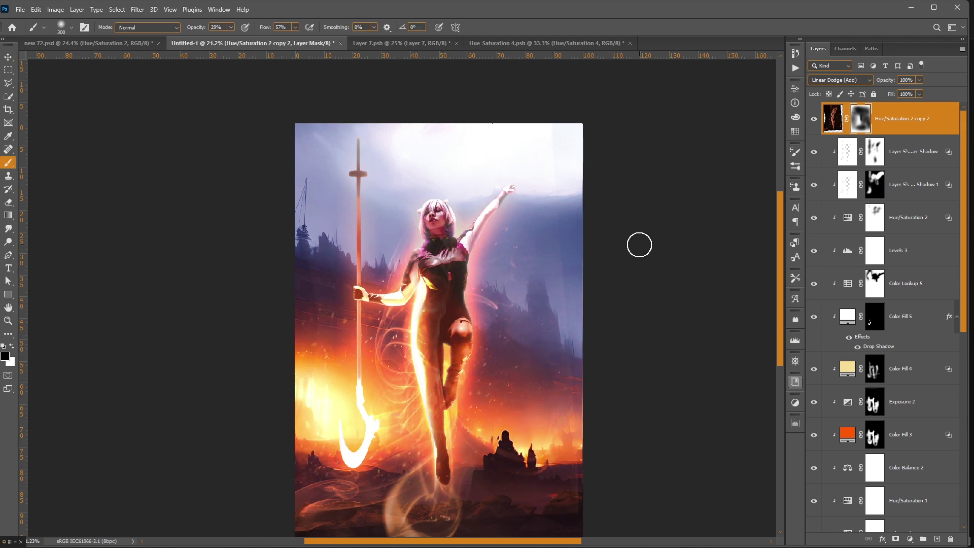
{"action": "scroll", "coordinate": [640, 245], "scroll_direction": "down", "scroll_amount": 1}
{"action": "key", "text": "x"}
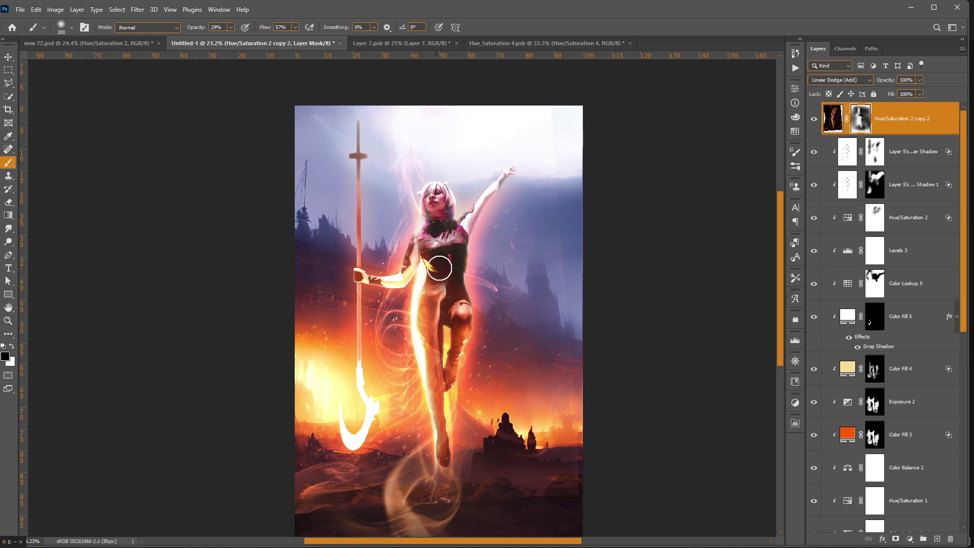
{"action": "scroll", "coordinate": [548, 264], "scroll_direction": "down", "scroll_amount": 3}
{"action": "scroll", "coordinate": [548, 264], "scroll_direction": "up", "scroll_amount": 2}
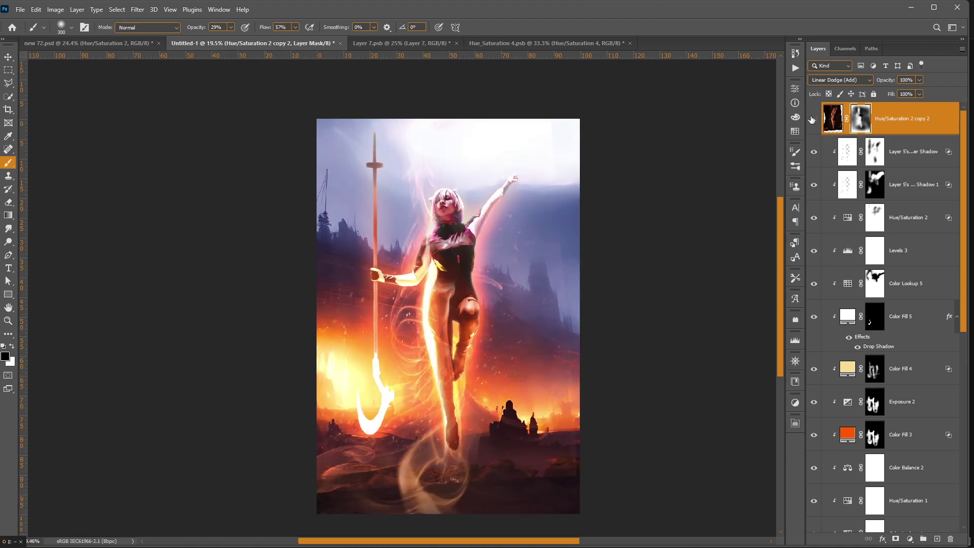
{"action": "key", "text": "bracketright"}
{"action": "key", "text": "bracketright"}
{"action": "key", "text": "bracketright"}
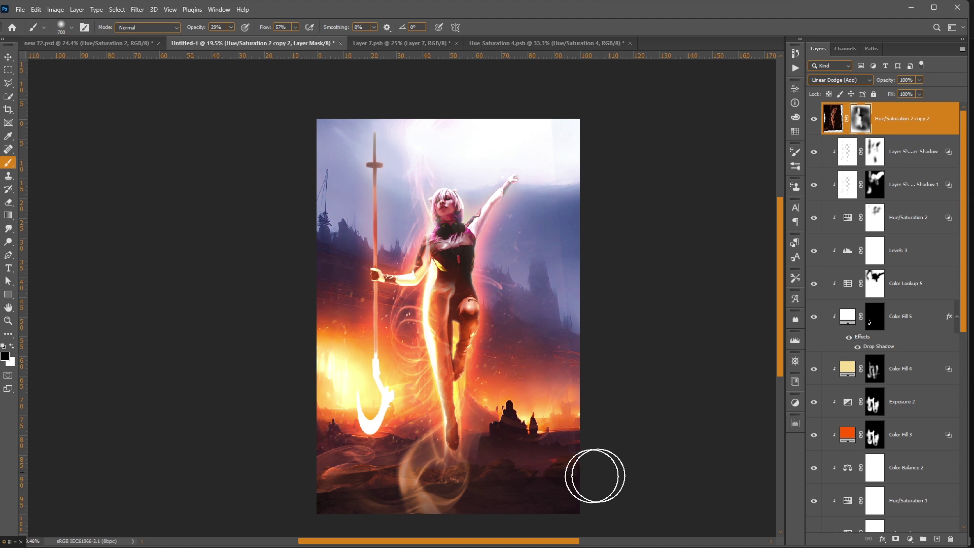
{"action": "left_click_drag", "start_coordinate": [359, 466], "coordinate": [387, 424]}
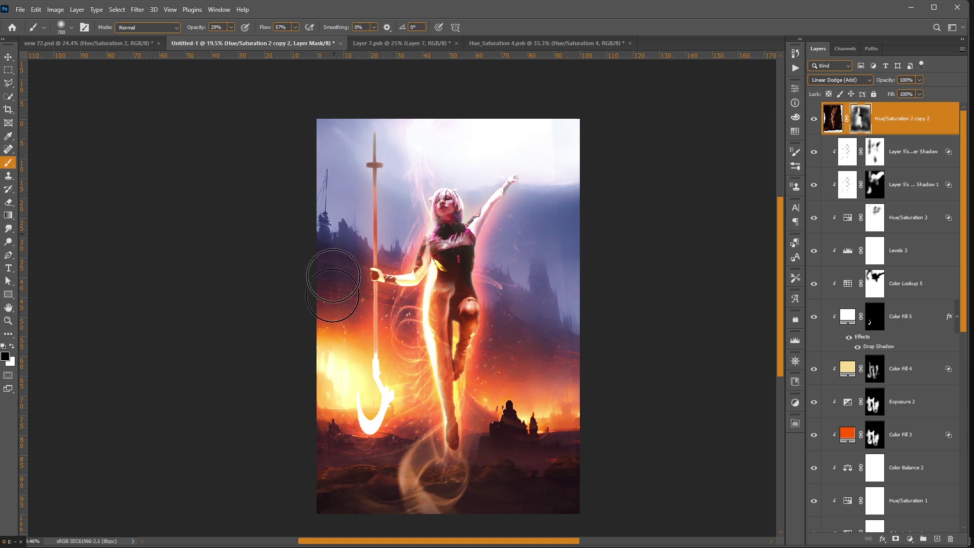
{"action": "left_click_drag", "start_coordinate": [555, 217], "coordinate": [547, 157]}
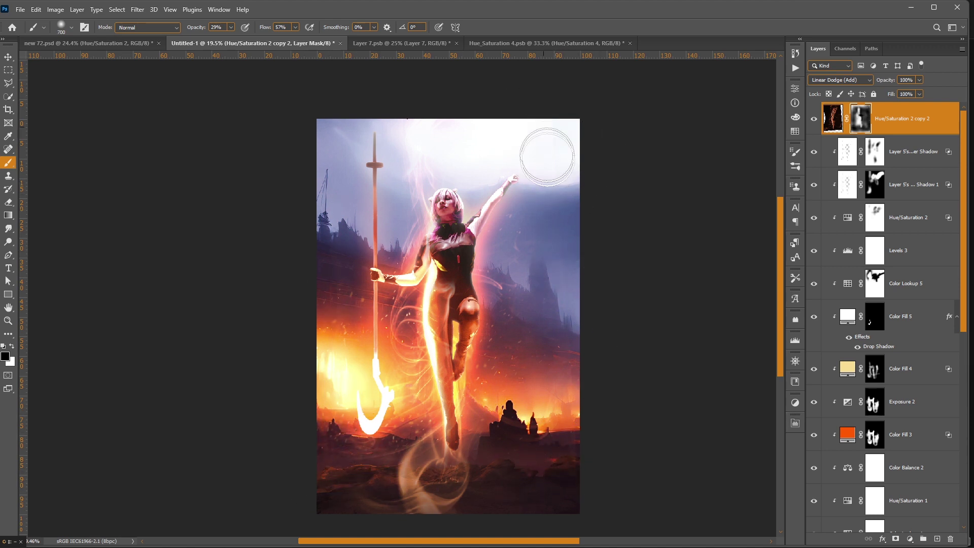
{"action": "key", "text": "v"}
{"action": "key", "text": "ctrl+plus"}
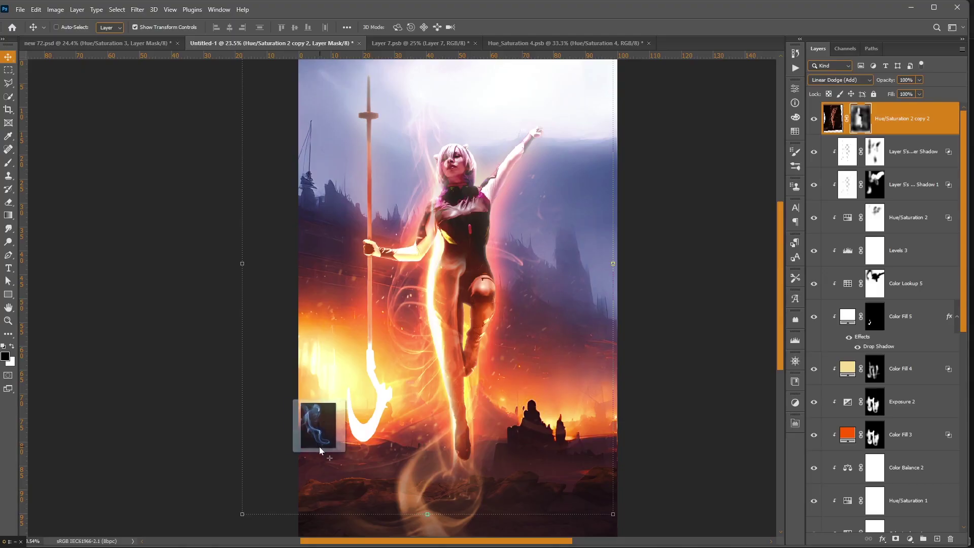
Step: Place the white smoke image beside the hook, rotated and warped, with Linear Dodge (Add) blending
{"action": "mouse_move", "coordinate": [638, 290]}
{"action": "left_mouse_down"}
{"action": "mouse_move", "coordinate": [330, 432]}
{"action": "mouse_move", "coordinate": [435, 313]}
{"action": "left_mouse_up"}
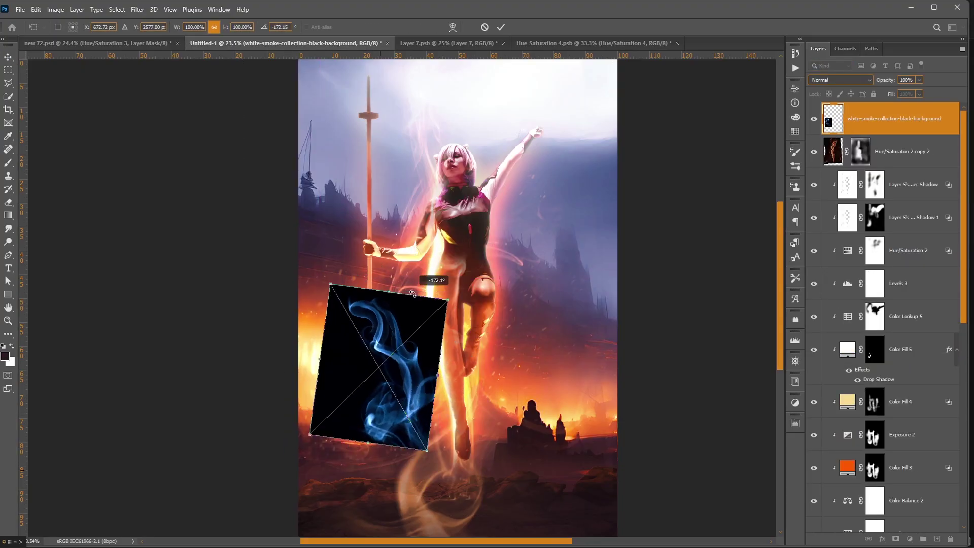
{"action": "key", "text": "Return"}
{"action": "scroll", "coordinate": [386, 401], "scroll_direction": "up", "scroll_amount": 1}
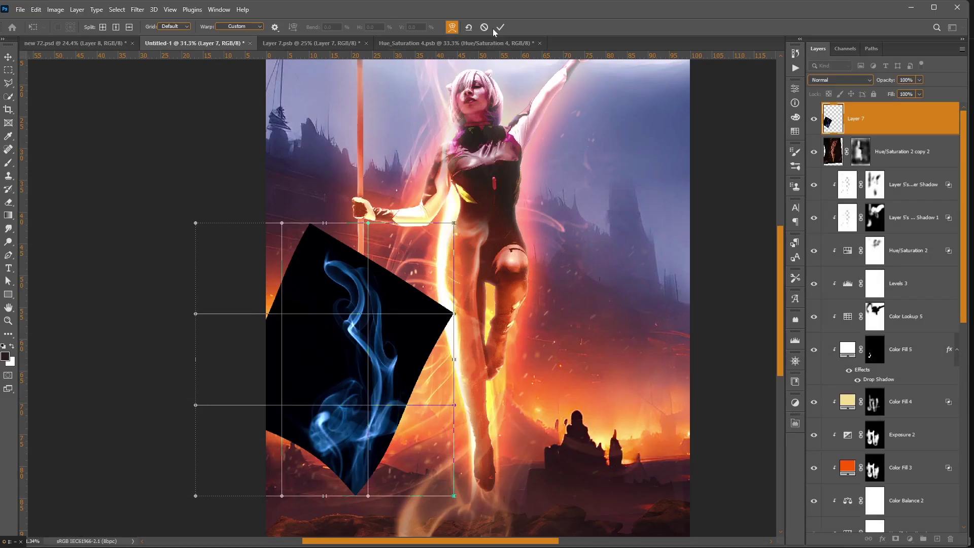
{"action": "left_click", "coordinate": [499, 29]}
{"action": "left_click", "coordinate": [840, 80]}
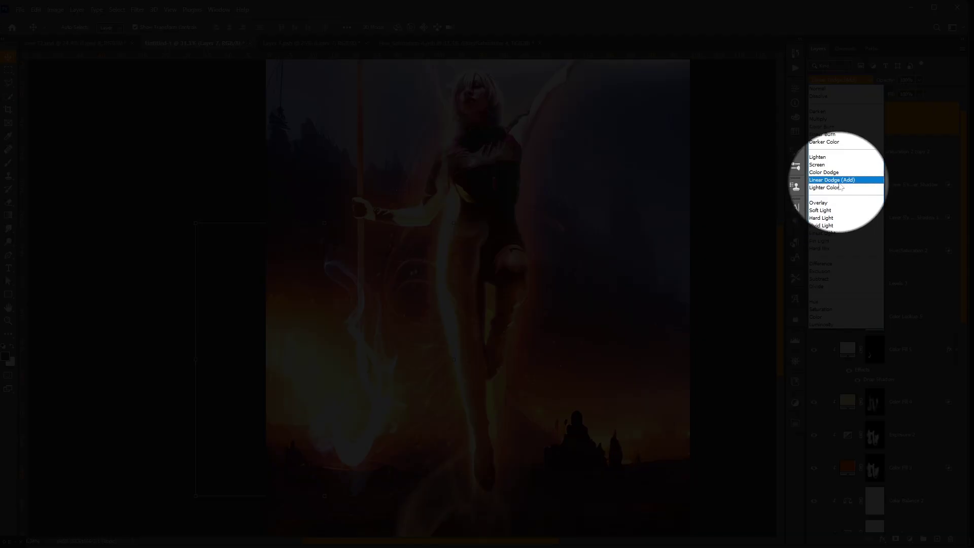
{"action": "left_click", "coordinate": [837, 181]}
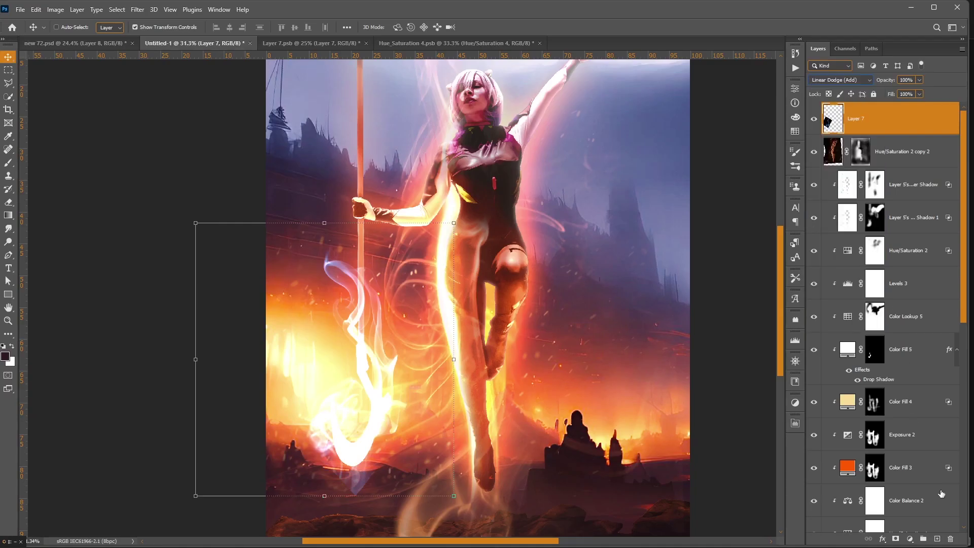
{"action": "left_click", "coordinate": [910, 539]}
Step: Colorize the smoke with a clipped Hue/Saturation: Hue 22, Saturation 100, Lightness -37
{"action": "left_click", "coordinate": [913, 440]}
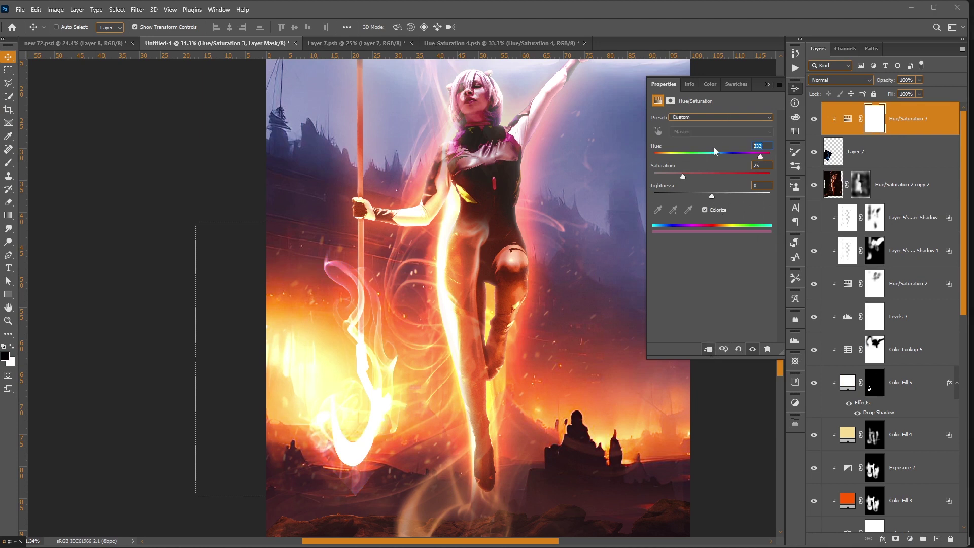
{"action": "type", "text": "25"}
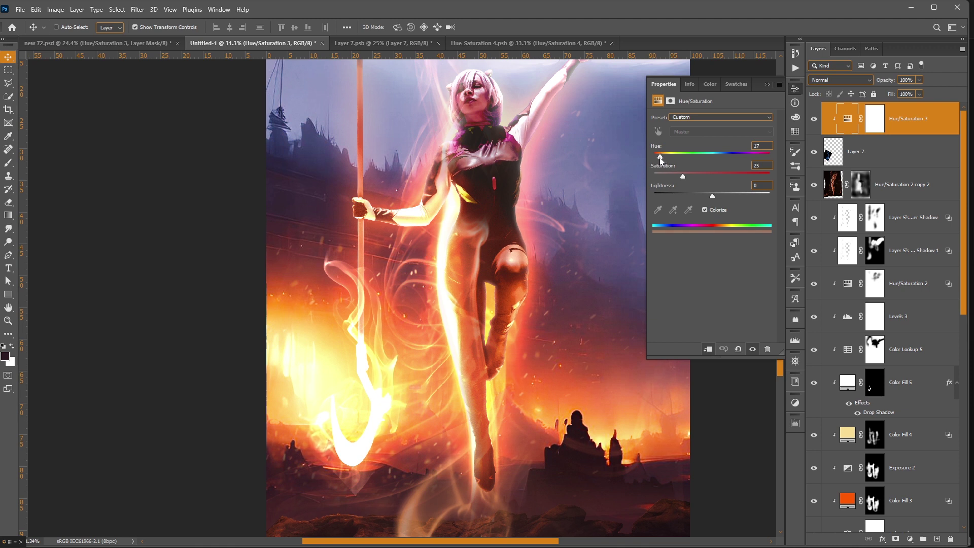
{"action": "left_click_drag", "start_coordinate": [683, 176], "coordinate": [769, 176]}
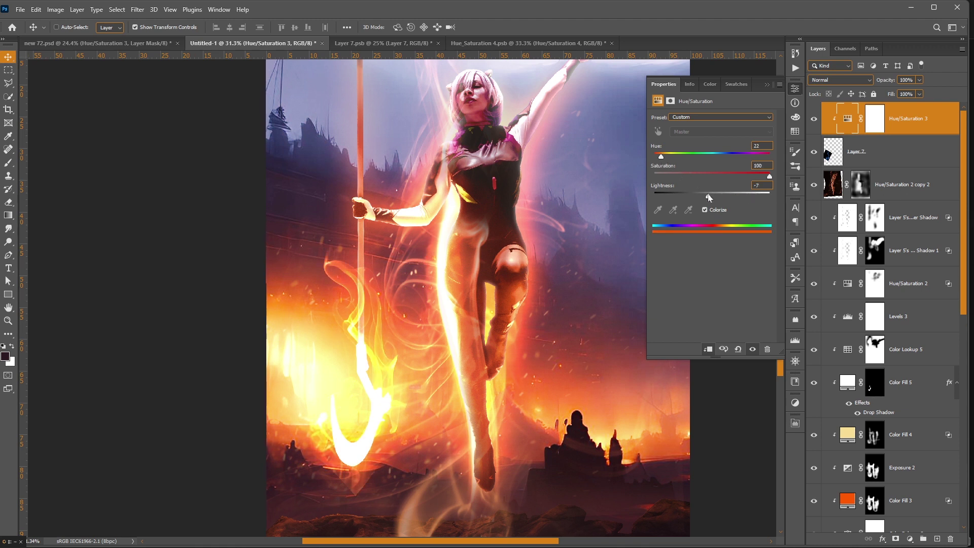
{"action": "mouse_move", "coordinate": [709, 197]}
{"action": "left_mouse_down"}
{"action": "mouse_move", "coordinate": [724, 199]}
{"action": "mouse_move", "coordinate": [690, 193]}
{"action": "left_mouse_up"}
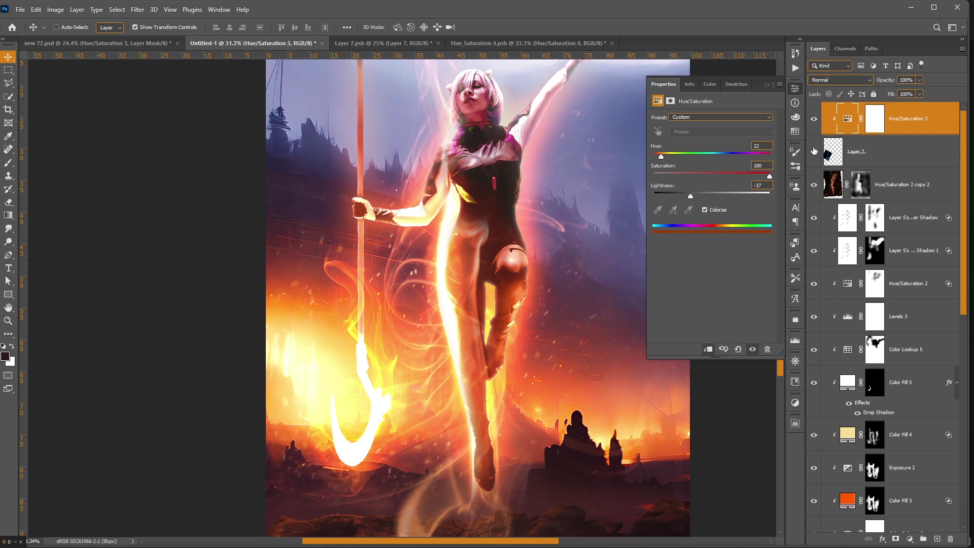
{"action": "left_click_drag", "start_coordinate": [815, 122], "coordinate": [815, 160]}
{"action": "scroll", "coordinate": [593, 175], "scroll_direction": "up", "scroll_amount": 5}
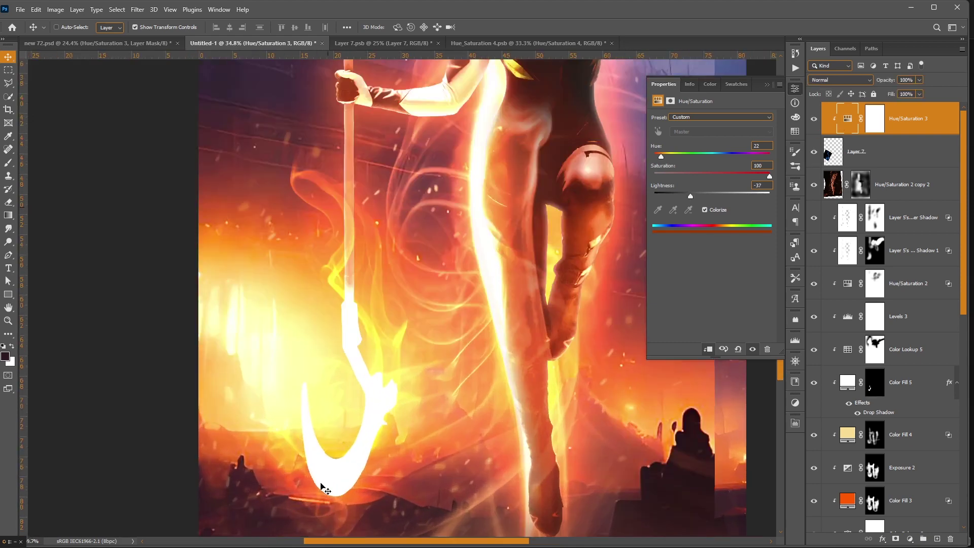
Step: Add a layer mask to Layer 7 and brush away smoke near the ground with a smaller brush
{"action": "key", "text": "alt+bracketleft"}
{"action": "left_click", "coordinate": [895, 538]}
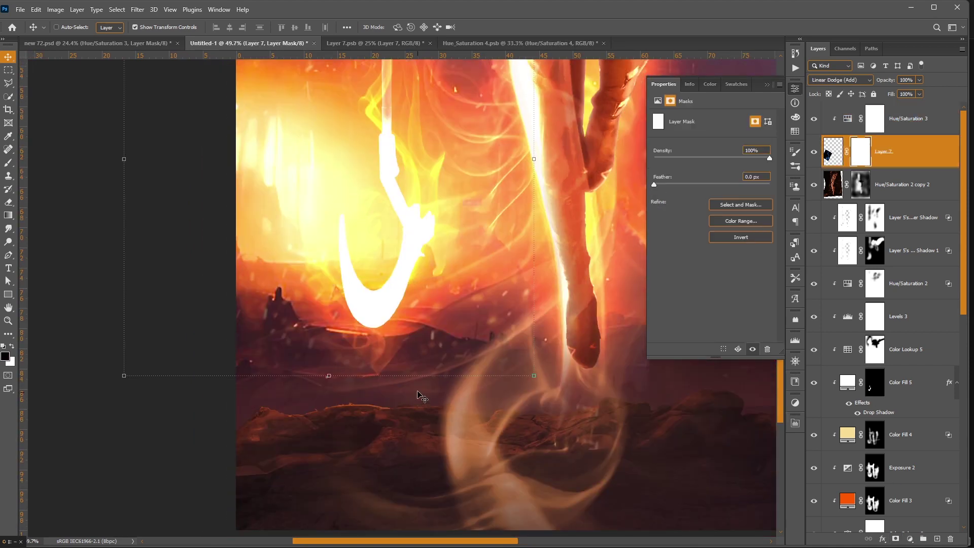
{"action": "key", "text": "b"}
{"action": "scroll", "coordinate": [406, 386], "scroll_direction": "up", "scroll_amount": 3}
{"action": "key", "text": "bracketleft"}
{"action": "key", "text": "bracketleft"}
{"action": "key", "text": "bracketleft"}
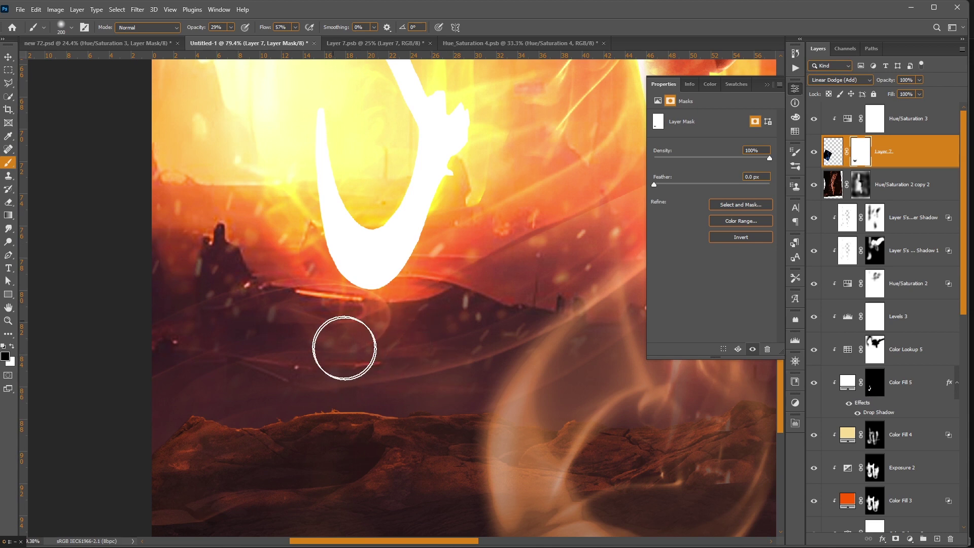
{"action": "scroll", "coordinate": [355, 355], "scroll_direction": "up", "scroll_amount": 3}
{"action": "scroll", "coordinate": [502, 309], "scroll_direction": "down", "scroll_amount": 2}
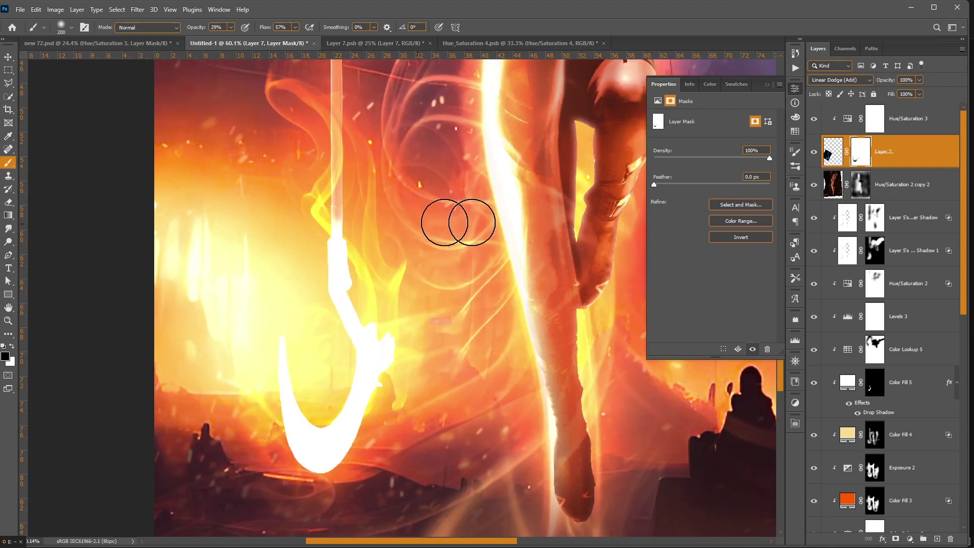
{"action": "scroll", "coordinate": [520, 215], "scroll_direction": "down", "scroll_amount": 2}
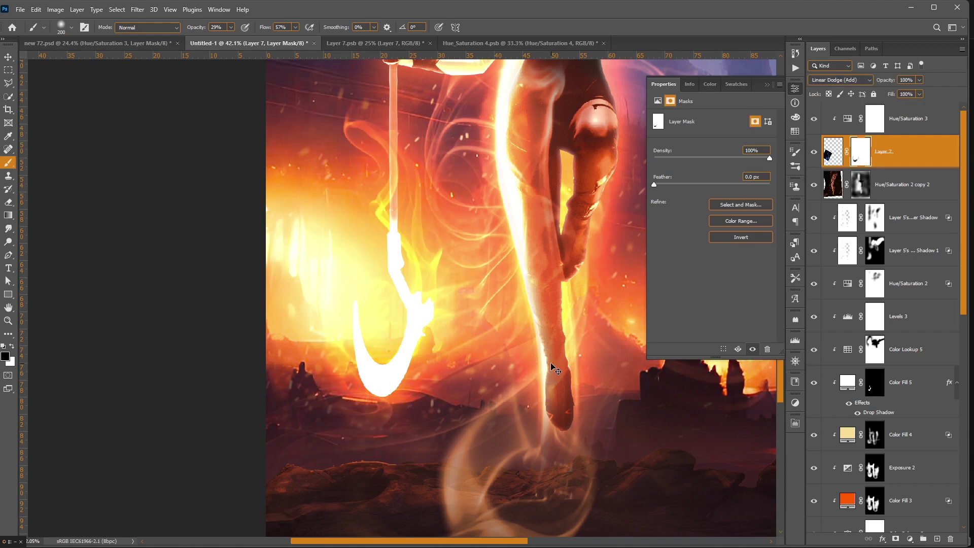
{"action": "scroll", "coordinate": [553, 366], "scroll_direction": "down", "scroll_amount": 2}
Step: Duplicate the Hue/Saturation 4 copy glow, move it to the top, and set Linear Dodge (Add)
{"action": "key", "text": "v"}
{"action": "scroll", "coordinate": [937, 323], "scroll_direction": "down", "scroll_amount": 5}
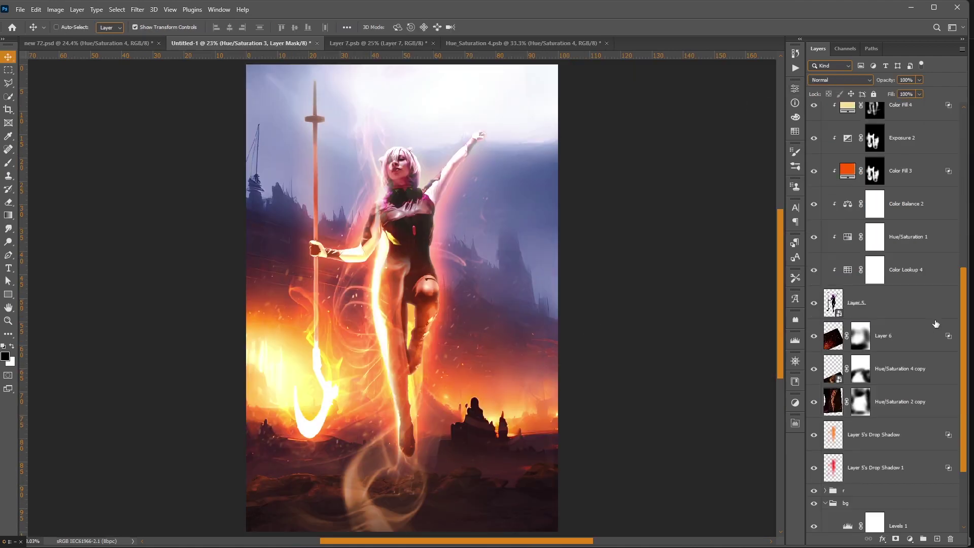
{"action": "scroll", "coordinate": [936, 323], "scroll_direction": "down", "scroll_amount": 3}
{"action": "left_click", "coordinate": [892, 269]}
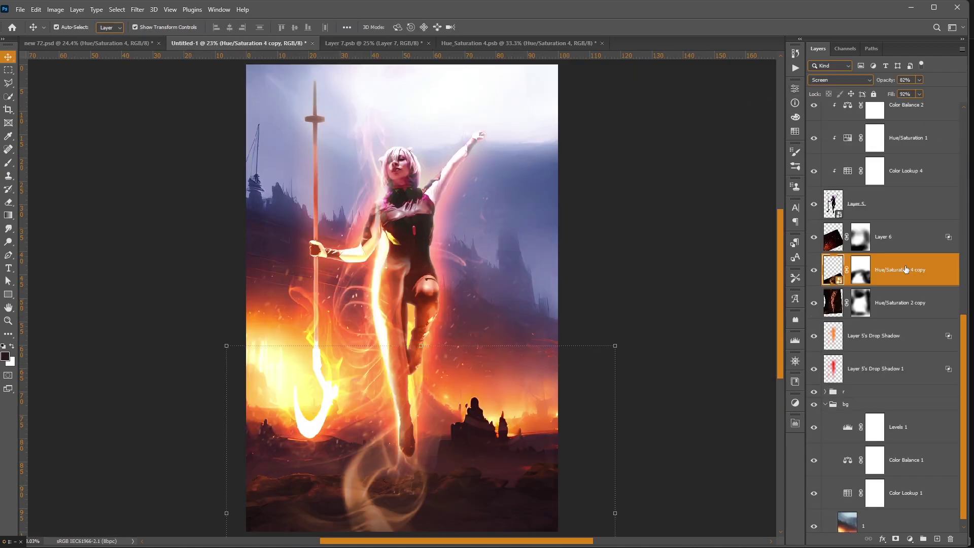
{"action": "key", "text": "ctrl+j"}
{"action": "left_click_drag", "start_coordinate": [907, 270], "coordinate": [924, 77]}
{"action": "left_click", "coordinate": [840, 79]}
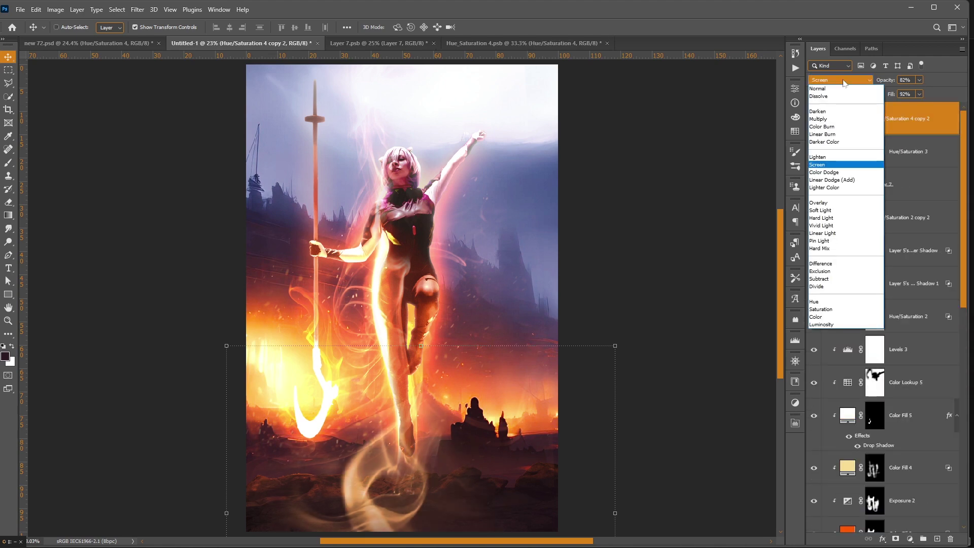
{"action": "left_click", "coordinate": [832, 179]}
Step: Shift the glow copy up the figure, replace its mask, and paint out glow on the arm and waist
{"action": "mouse_move", "coordinate": [425, 521]}
{"action": "left_mouse_down"}
{"action": "mouse_move", "coordinate": [438, 254]}
{"action": "mouse_move", "coordinate": [441, 275]}
{"action": "left_mouse_up"}
{"action": "key", "text": "Delete"}
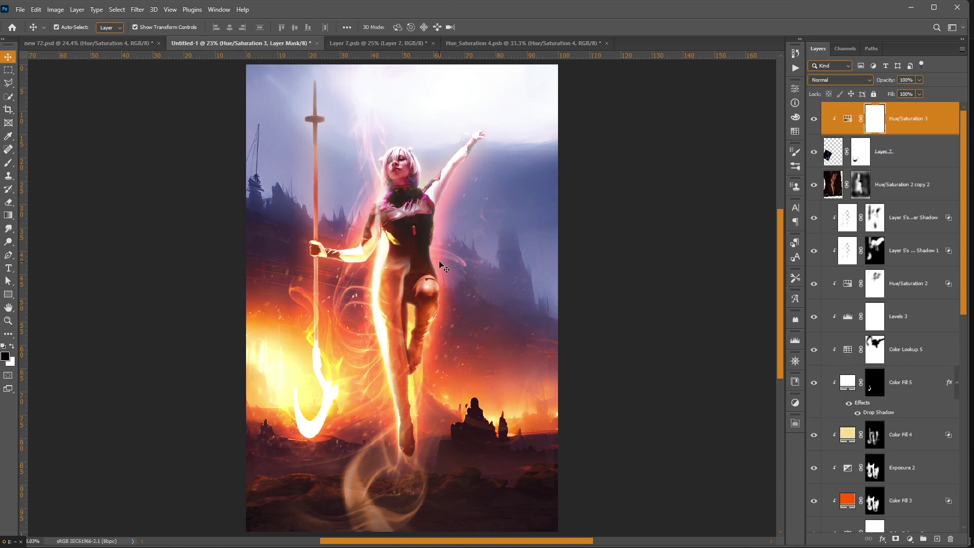
{"action": "key", "text": "ctrl+z"}
{"action": "right_click", "coordinate": [867, 123]}
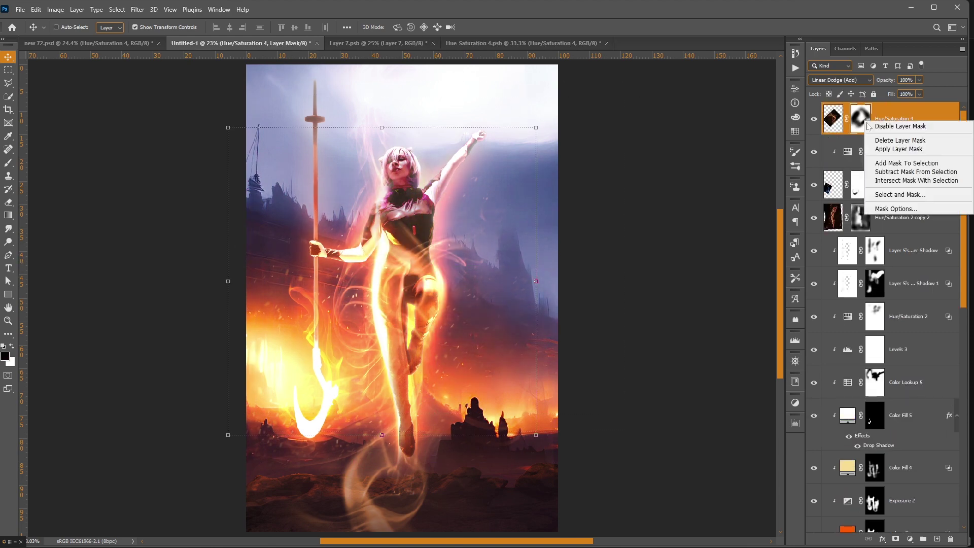
{"action": "left_click", "coordinate": [893, 141]}
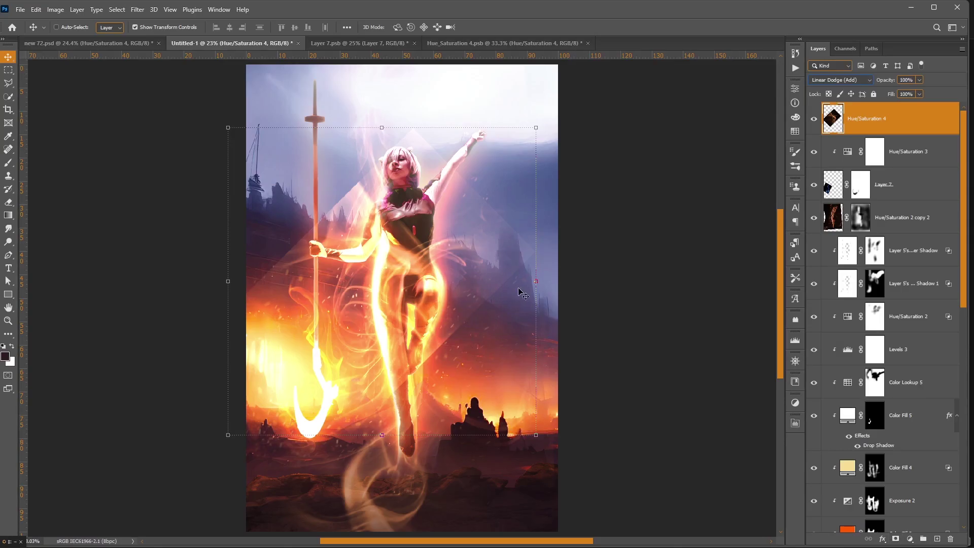
{"action": "left_click", "coordinate": [894, 540]}
{"action": "key", "text": "b"}
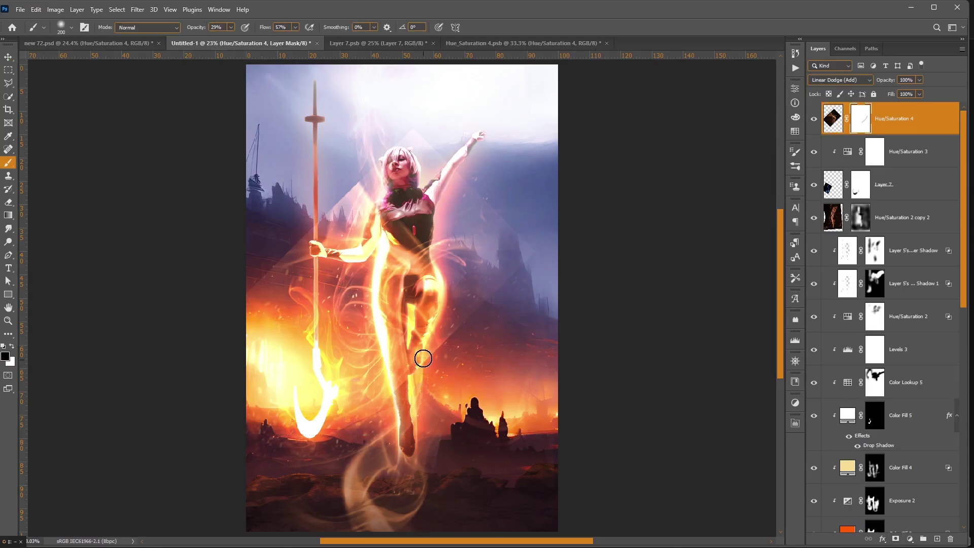
{"action": "mouse_move", "coordinate": [361, 250]}
{"action": "left_mouse_down"}
{"action": "mouse_move", "coordinate": [293, 217]}
{"action": "mouse_move", "coordinate": [282, 238]}
{"action": "left_mouse_up"}
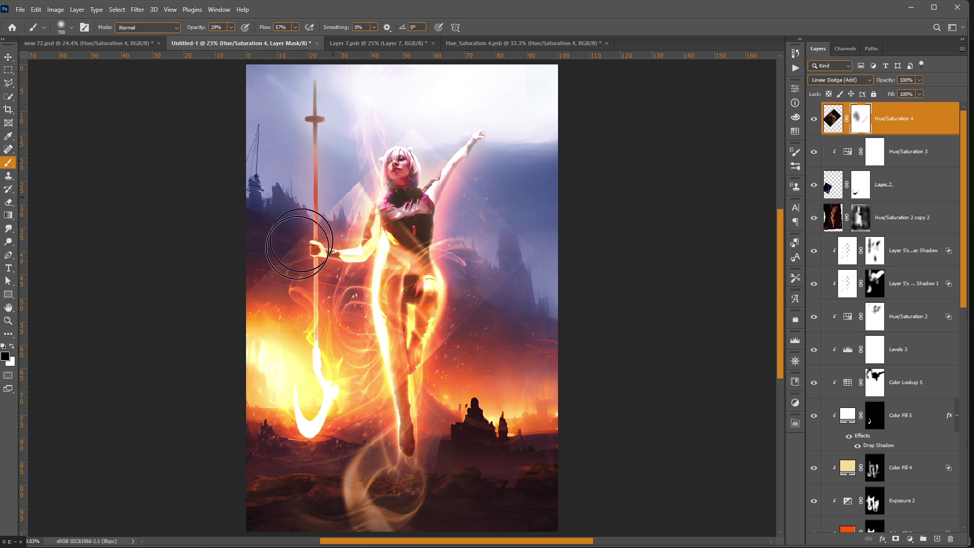
{"action": "mouse_move", "coordinate": [364, 90]}
{"action": "left_mouse_down"}
{"action": "mouse_move", "coordinate": [391, 152]}
{"action": "mouse_move", "coordinate": [490, 196]}
{"action": "mouse_move", "coordinate": [374, 398]}
{"action": "mouse_move", "coordinate": [274, 287]}
{"action": "mouse_move", "coordinate": [326, 191]}
{"action": "left_mouse_up"}
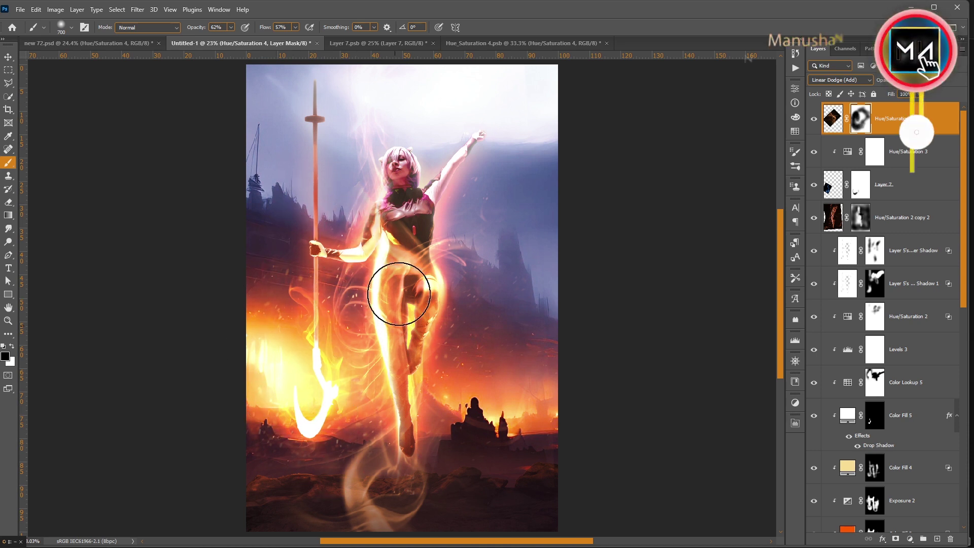
Step: Drag the night stars image from File Explorer into the composite
{"action": "key", "text": "ctrl+2"}
{"action": "key", "text": "v"}
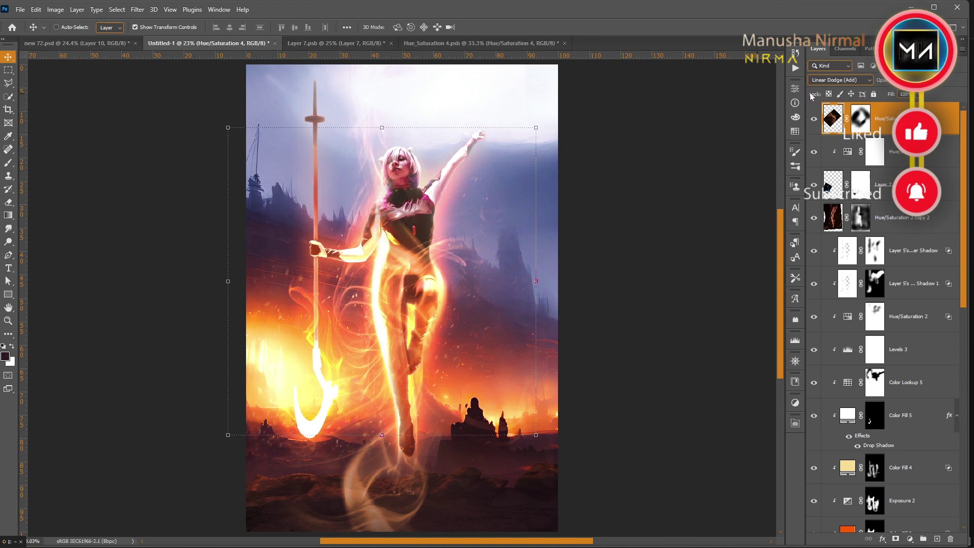
{"action": "left_click", "coordinate": [451, 537]}
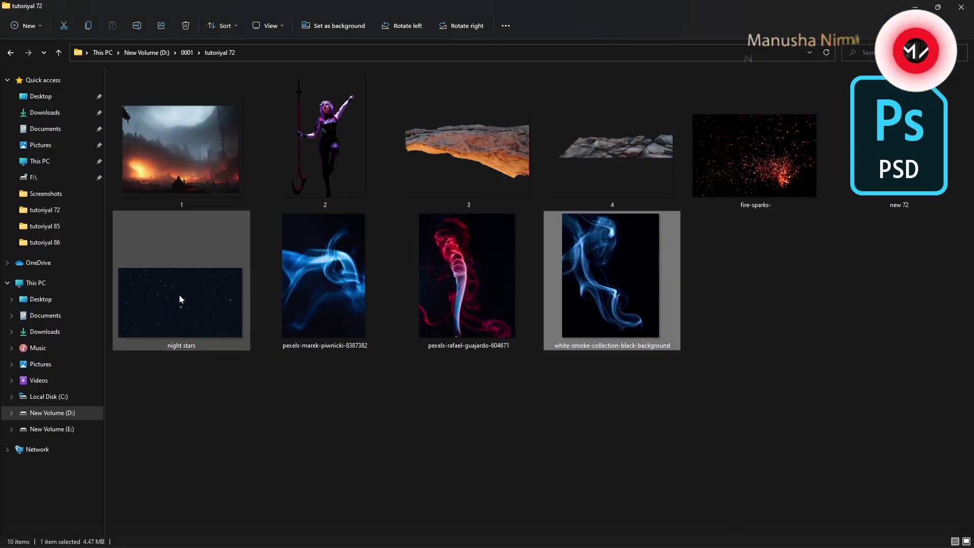
{"action": "left_click_drag", "start_coordinate": [180, 299], "coordinate": [403, 212]}
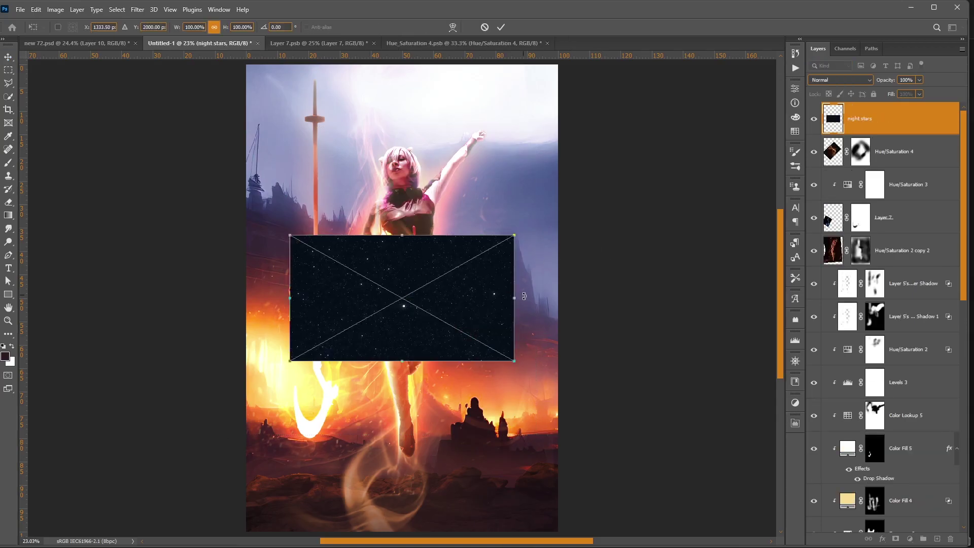
Step: Rotate the night stars to portrait, scale them to fill the canvas, and blend with Screen
{"action": "mouse_move", "coordinate": [524, 296]}
{"action": "left_mouse_down"}
{"action": "mouse_move", "coordinate": [404, 421]}
{"action": "mouse_move", "coordinate": [417, 526]}
{"action": "left_mouse_up"}
{"action": "scroll", "coordinate": [404, 422], "scroll_direction": "down", "scroll_amount": 2}
{"action": "key", "text": "Return"}
{"action": "scroll", "coordinate": [435, 273], "scroll_direction": "up", "scroll_amount": 1}
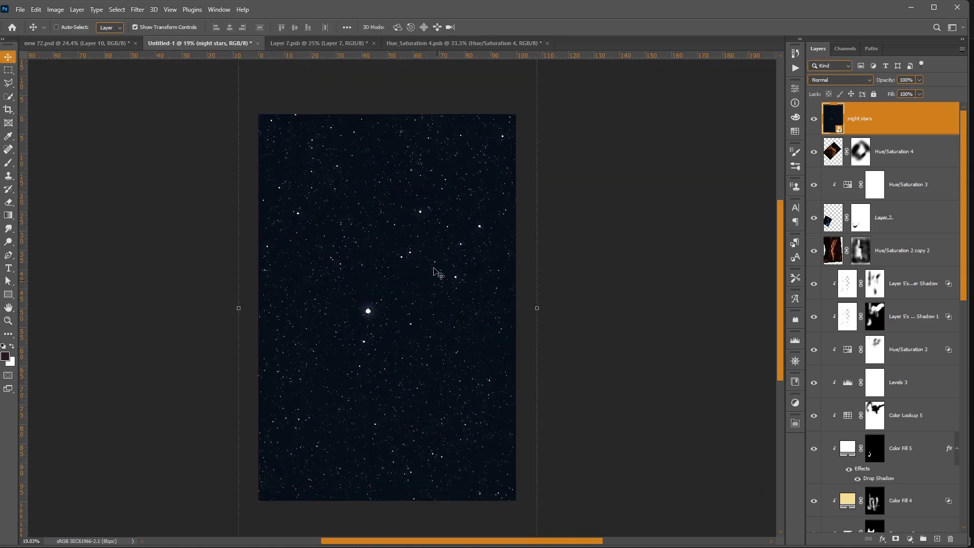
{"action": "left_click", "coordinate": [850, 79]}
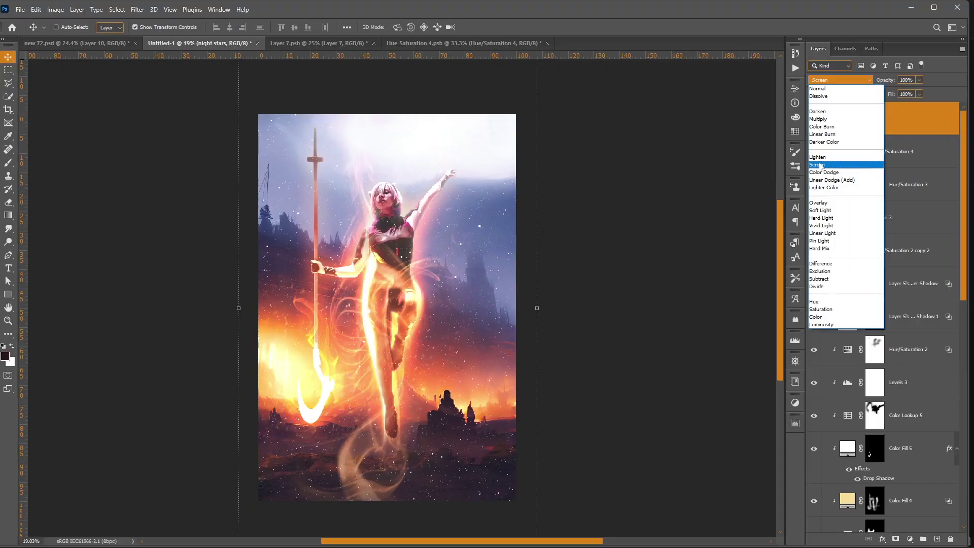
{"action": "left_click", "coordinate": [824, 159]}
Step: Apply a 78 px Motion Blur to the stars to make streaks
{"action": "left_click", "coordinate": [137, 10]}
{"action": "mouse_move", "coordinate": [190, 141]}
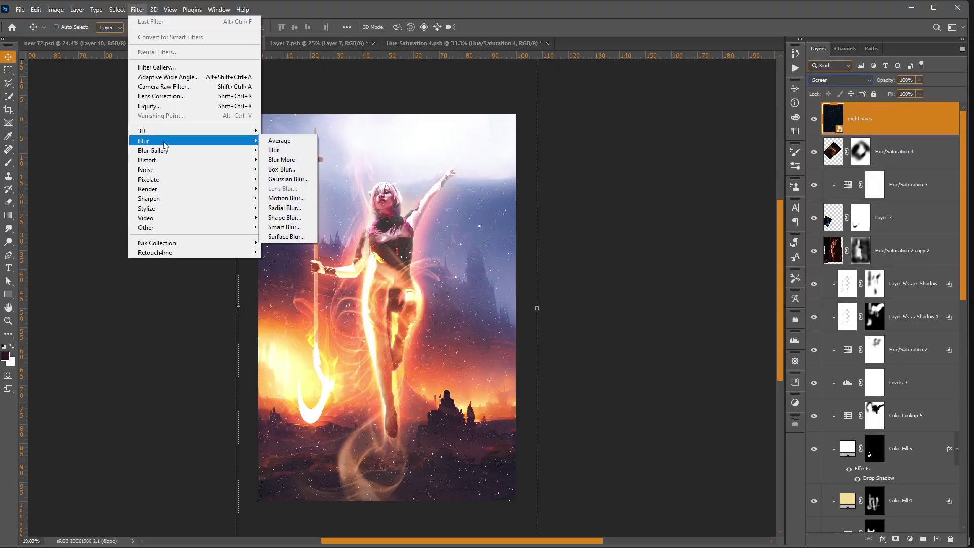
{"action": "left_click", "coordinate": [301, 202]}
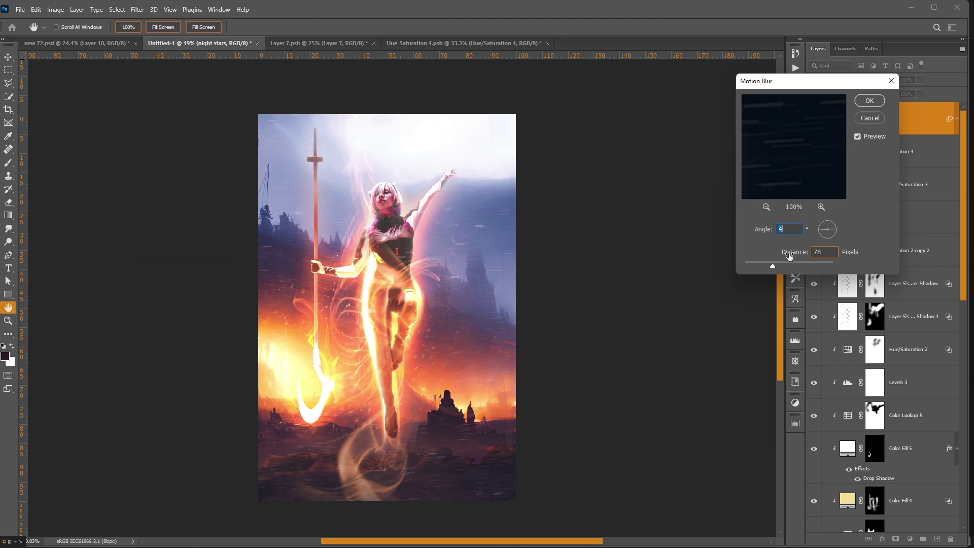
{"action": "left_click_drag", "start_coordinate": [790, 257], "coordinate": [763, 264]}
{"action": "left_click_drag", "start_coordinate": [762, 265], "coordinate": [768, 268]}
{"action": "left_click", "coordinate": [869, 101]}
Step: Add a layer mask to the stars and brush them out over the woman's face and chest
{"action": "key", "text": "v"}
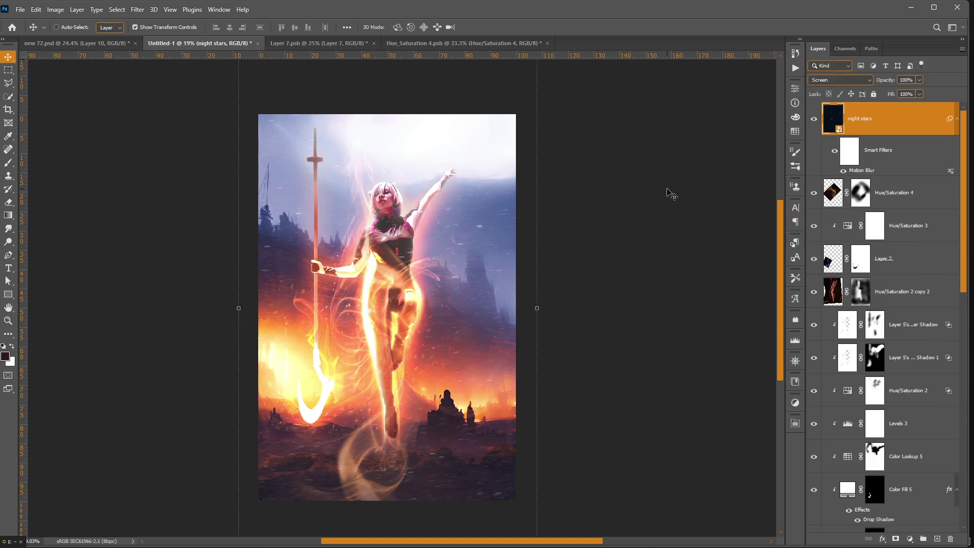
{"action": "key", "text": "ctrl+0"}
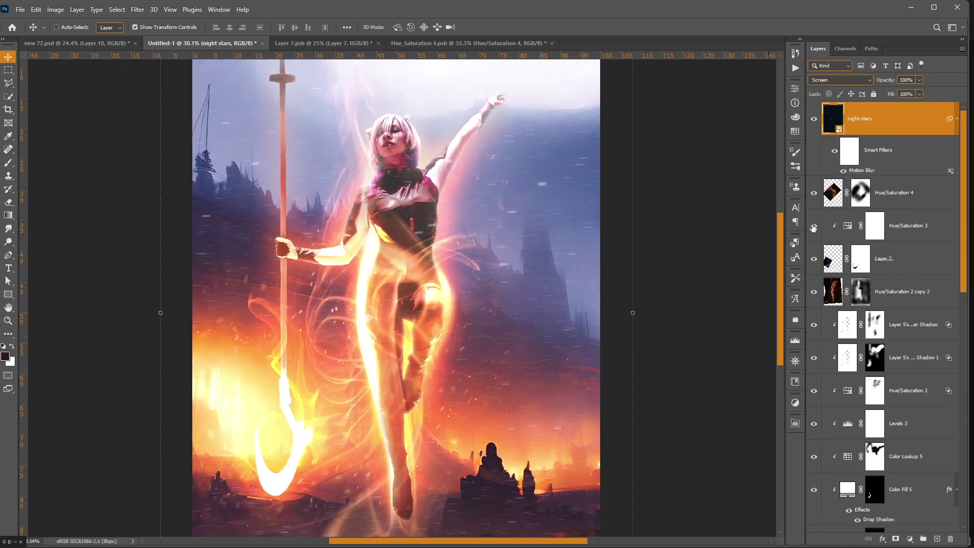
{"action": "left_click", "coordinate": [895, 536]}
{"action": "key", "text": "b"}
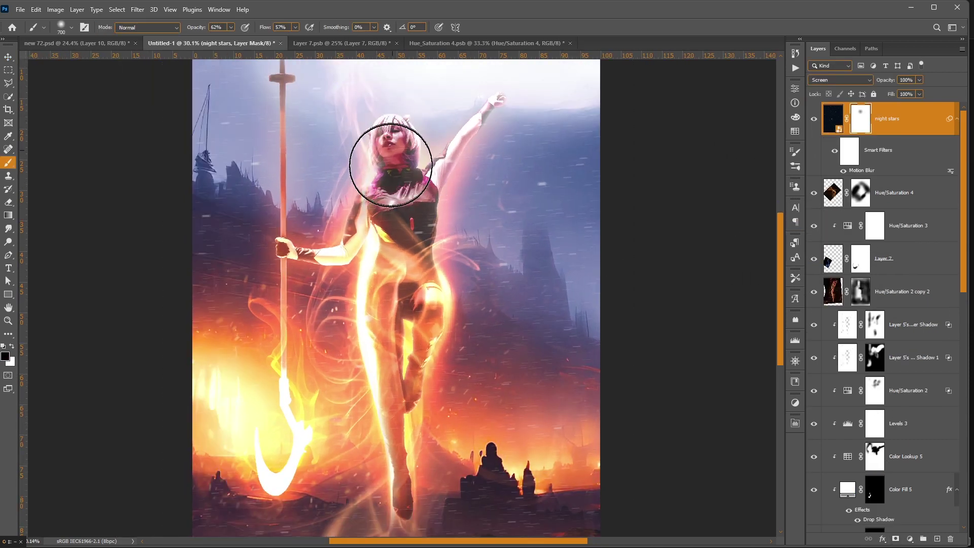
{"action": "left_click_drag", "start_coordinate": [391, 163], "coordinate": [403, 446]}
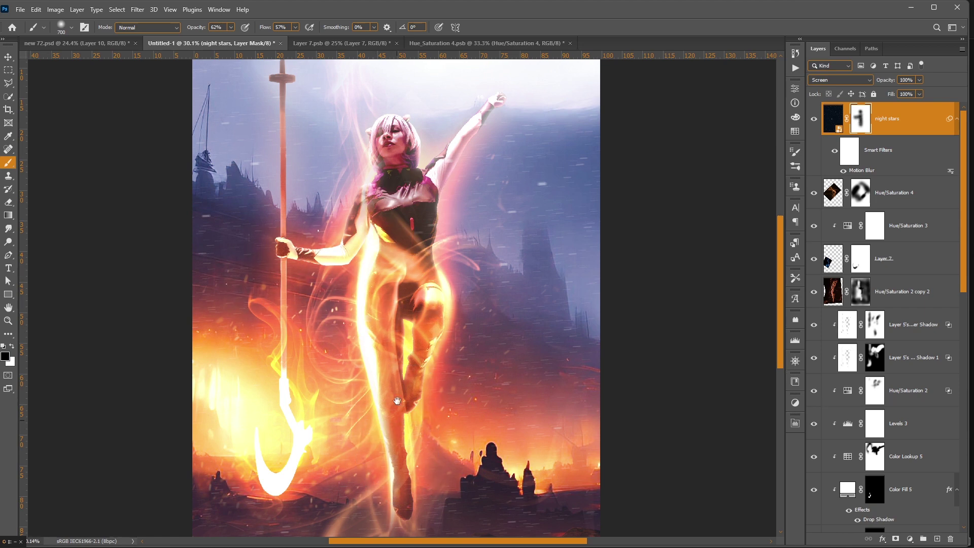
{"action": "scroll", "coordinate": [395, 396], "scroll_direction": "down", "scroll_amount": 5}
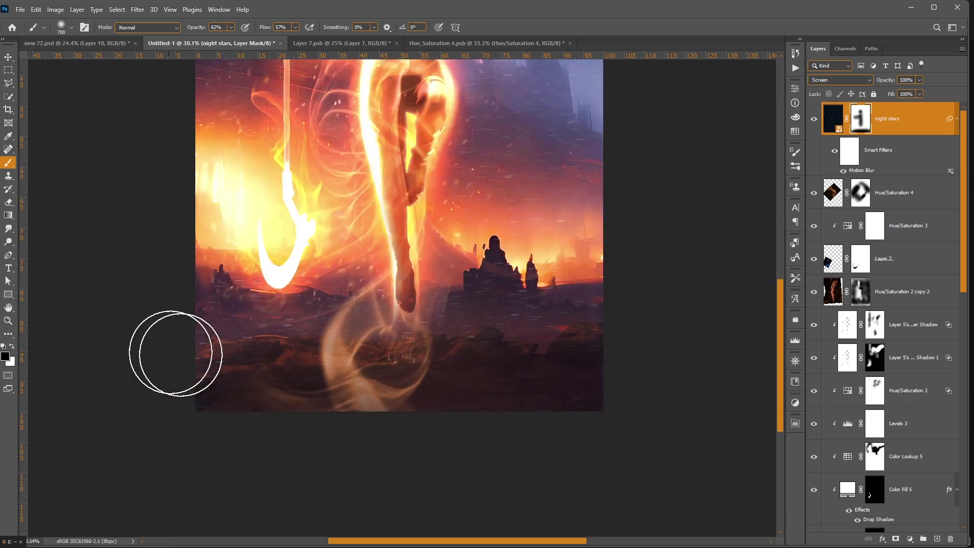
{"action": "key", "text": "ctrl+minus"}
{"action": "scroll", "coordinate": [474, 424], "scroll_direction": "up", "scroll_amount": 3}
{"action": "scroll", "coordinate": [449, 223], "scroll_direction": "up", "scroll_amount": 3}
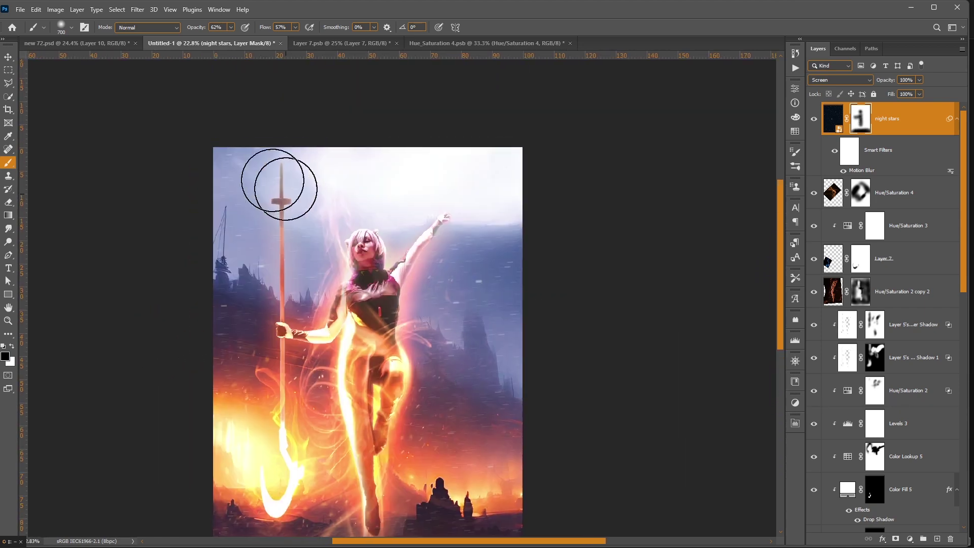
{"action": "scroll", "coordinate": [305, 283], "scroll_direction": "down", "scroll_amount": 3}
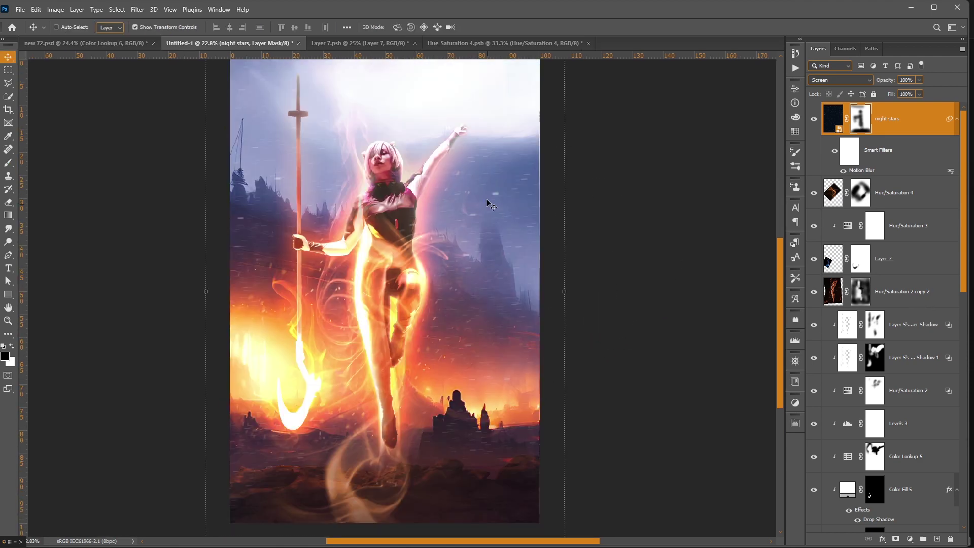
Step: Add a Color Lookup adjustment using DropBlues.3DL, then switch to the 72.psd document
{"action": "left_click", "coordinate": [910, 539]}
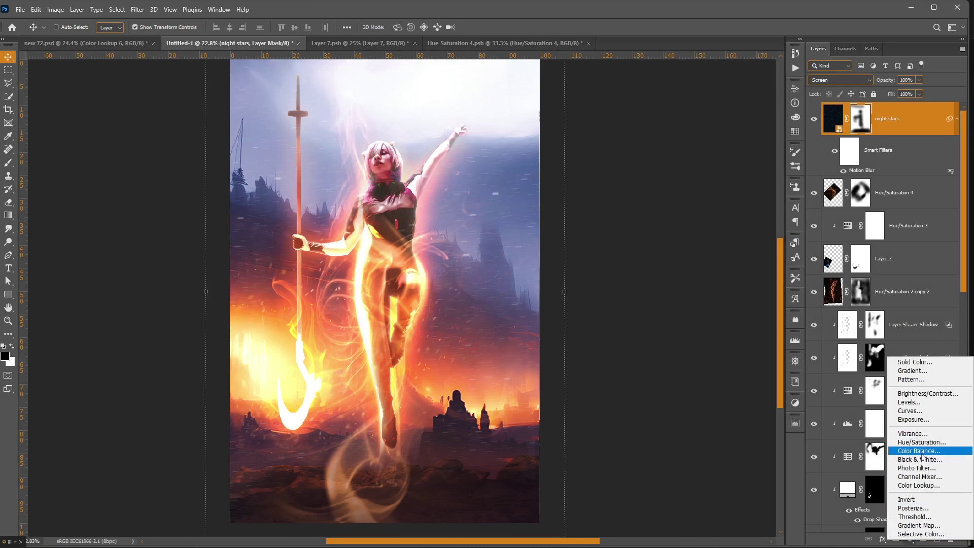
{"action": "left_click", "coordinate": [920, 486]}
{"action": "left_click", "coordinate": [730, 119]}
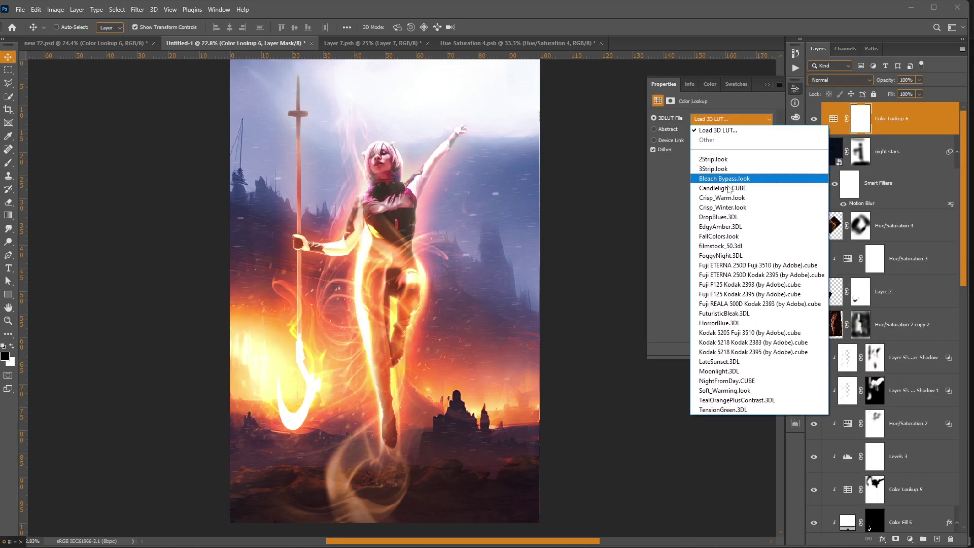
{"action": "left_click", "coordinate": [726, 217]}
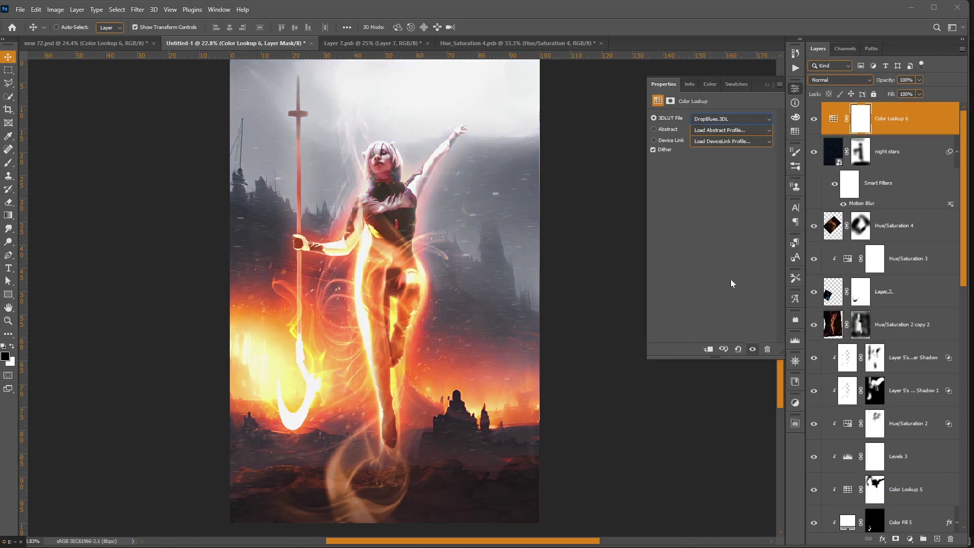
{"action": "left_click", "coordinate": [727, 146]}
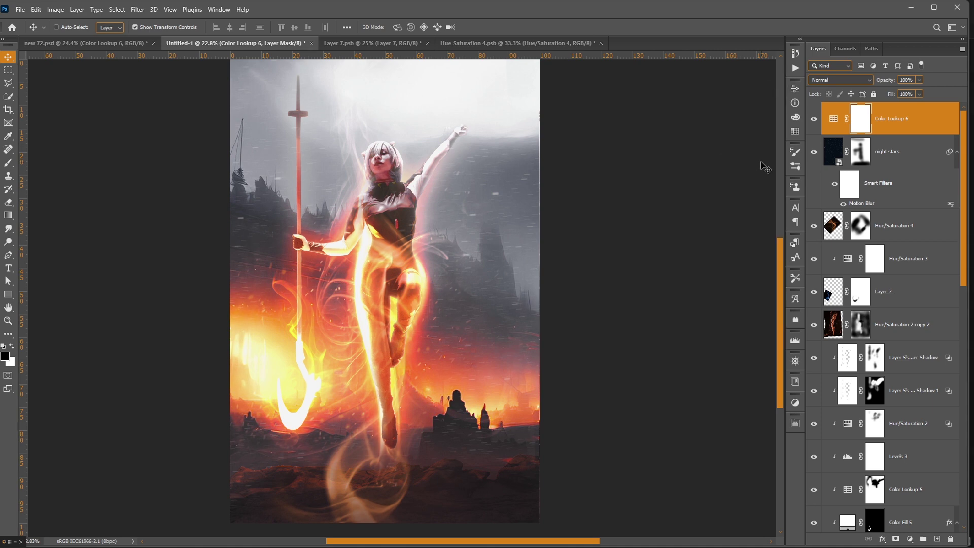
{"action": "key", "text": "ctrl+shift+Tab"}
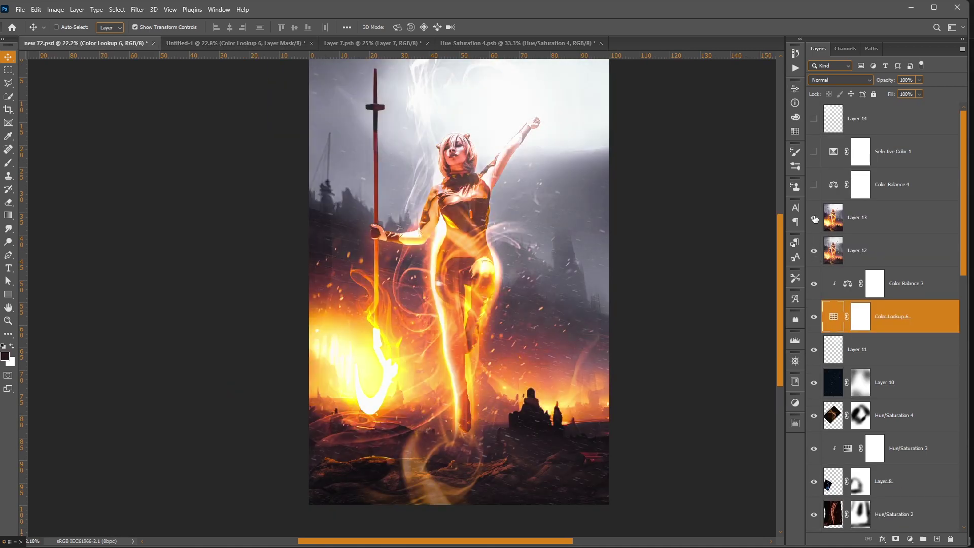